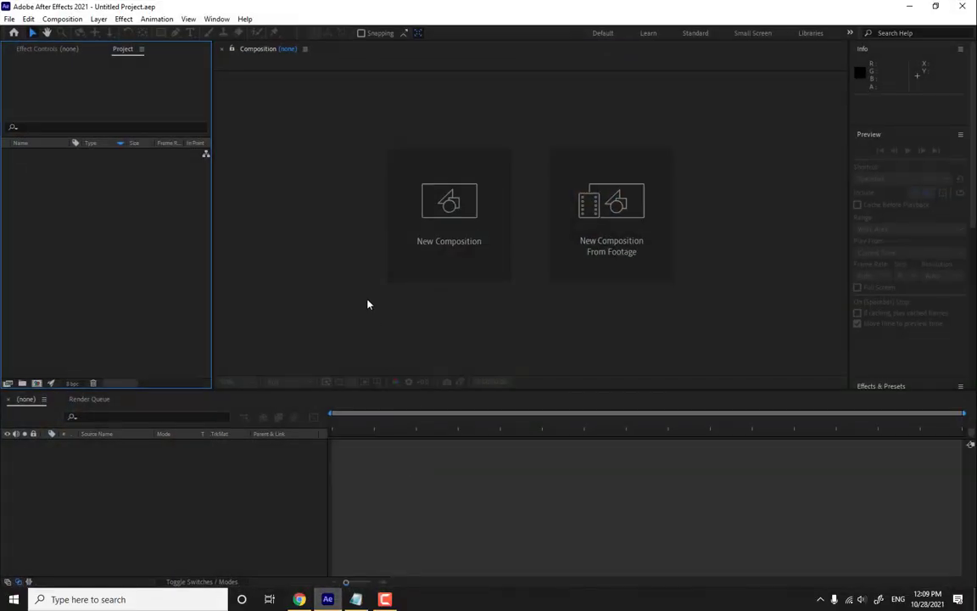
Create a composition named "Line drawing" with the HDV/HDTV 720 29.97 preset and a five-second duration.
left_click(447, 260)
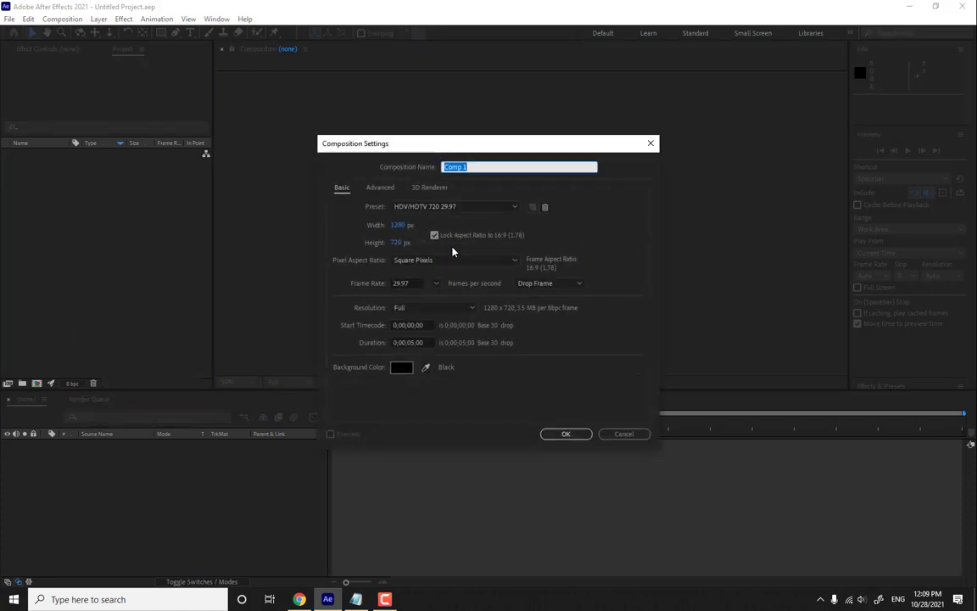
type("Line drawing")
left_click(560, 434)
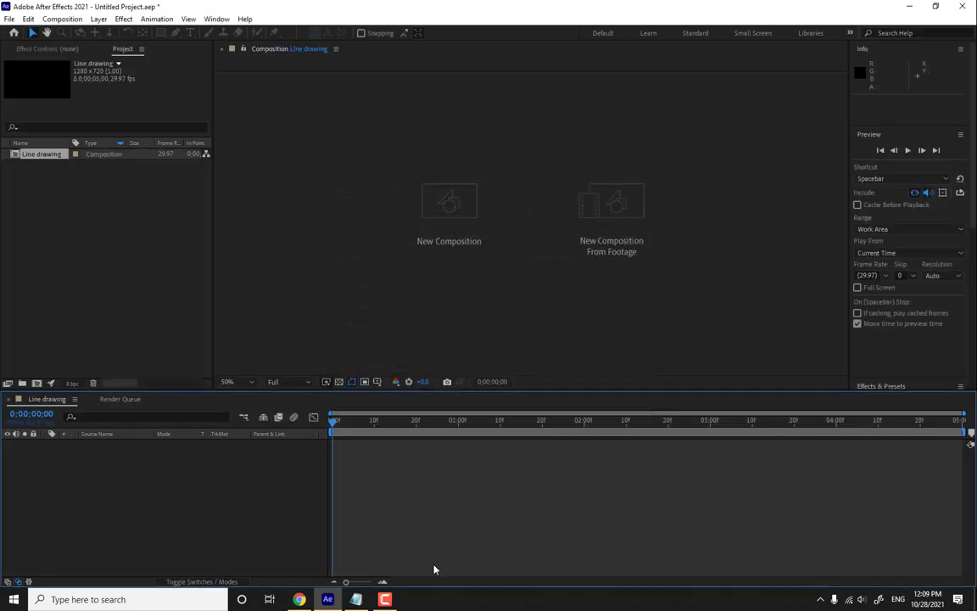
Fit the composition in the viewer and display the title/action safe guides and rulers.
left_click(250, 382)
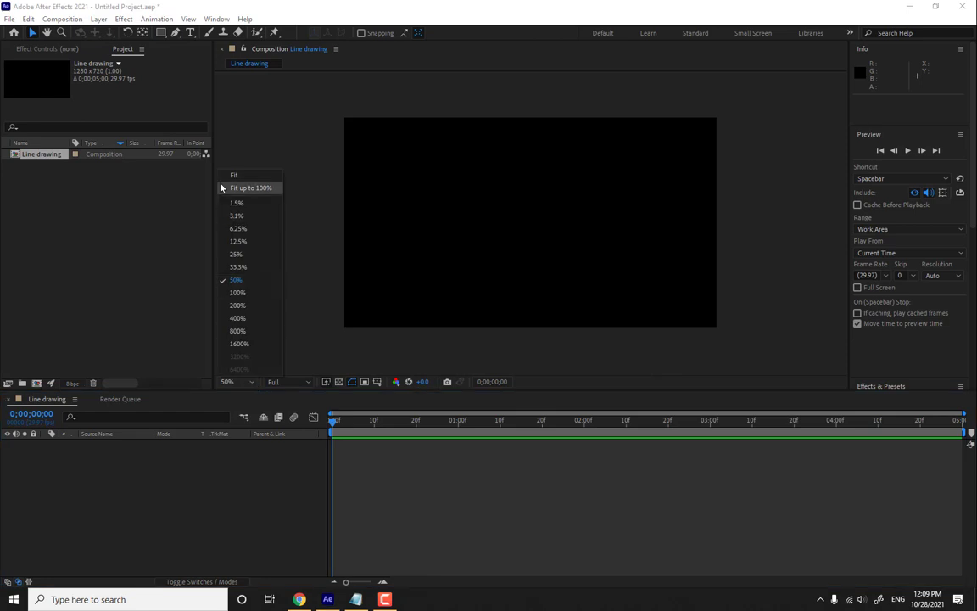
left_click(238, 169)
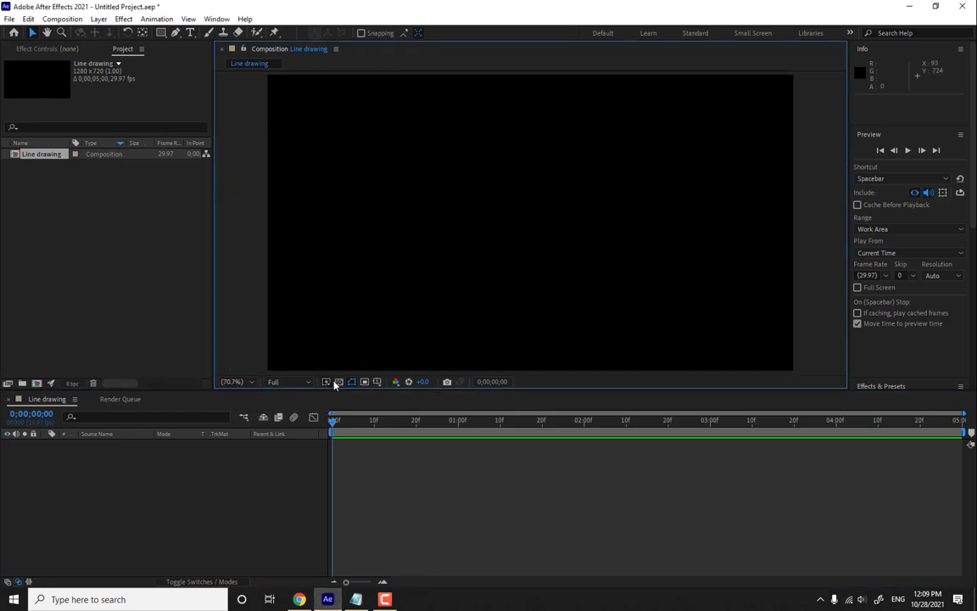
left_click(376, 382)
left_click(395, 392)
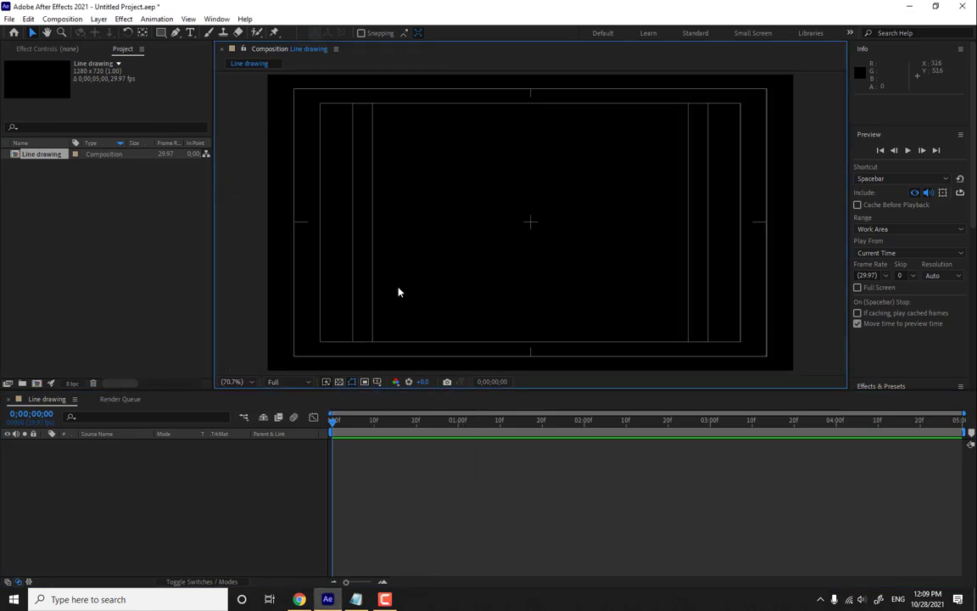
key("ctrl+r")
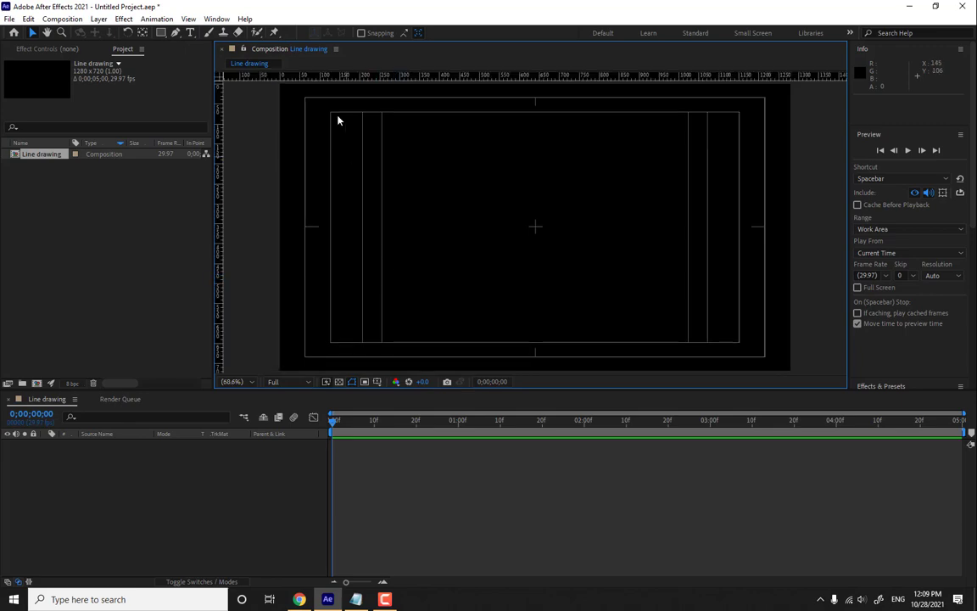
Import the world map image 2223180 from the Desktop and place it in the Line drawing composition.
double_click(159, 295)
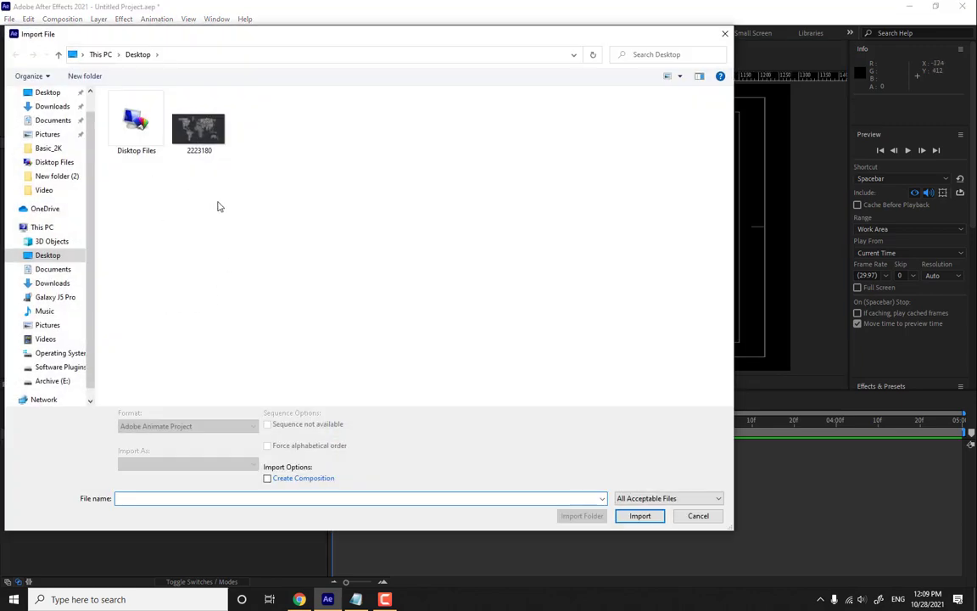
left_click(197, 128)
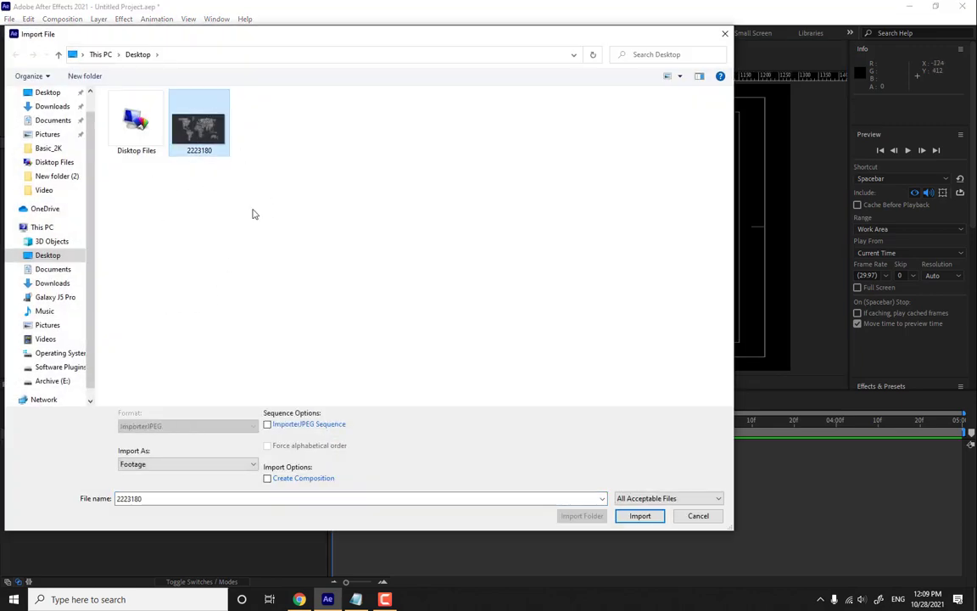
double_click(198, 128)
left_click_drag(39, 153, 534, 227)
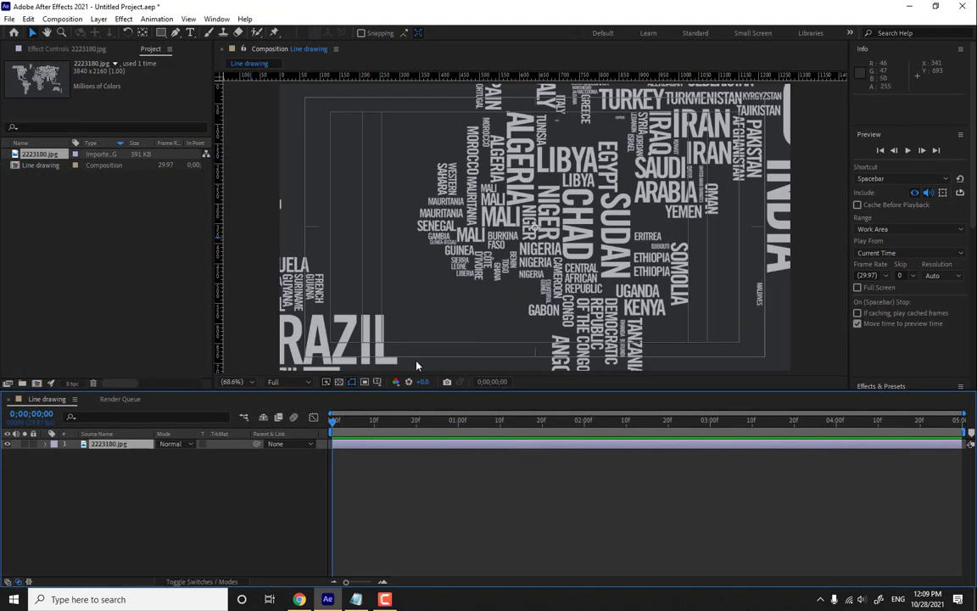
Scale the map image layer down to 35% so the whole map fits the frame.
key("s")
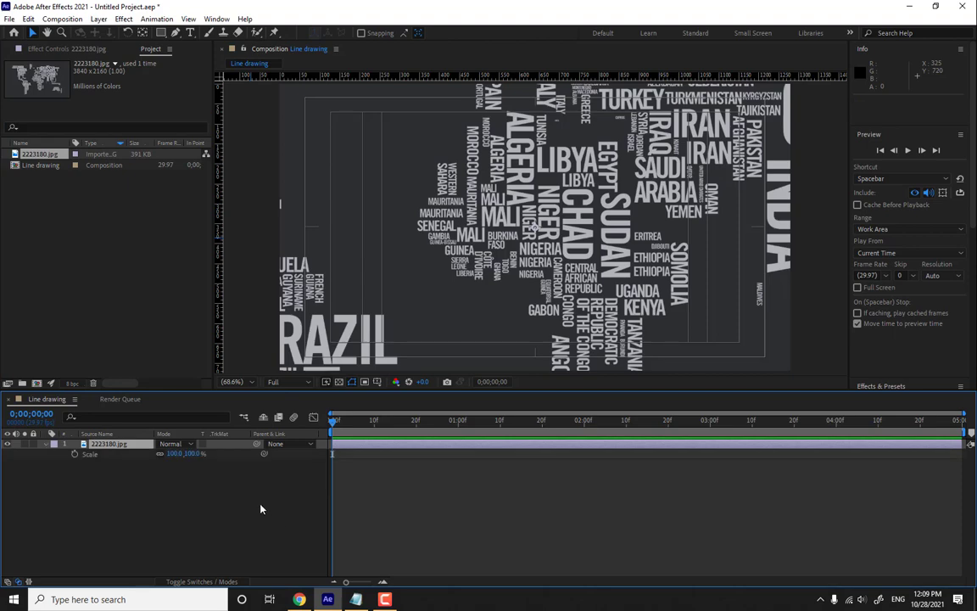
left_click_drag(185, 453, 195, 486)
left_click(235, 524)
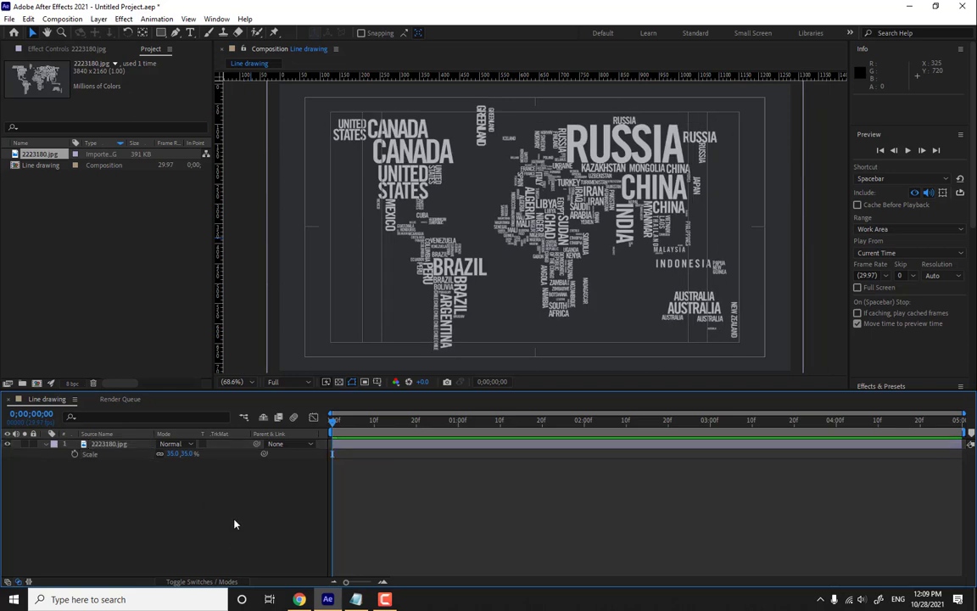
Change the composition's preset to HDTV 1080 29.97.
key("ctrl+k")
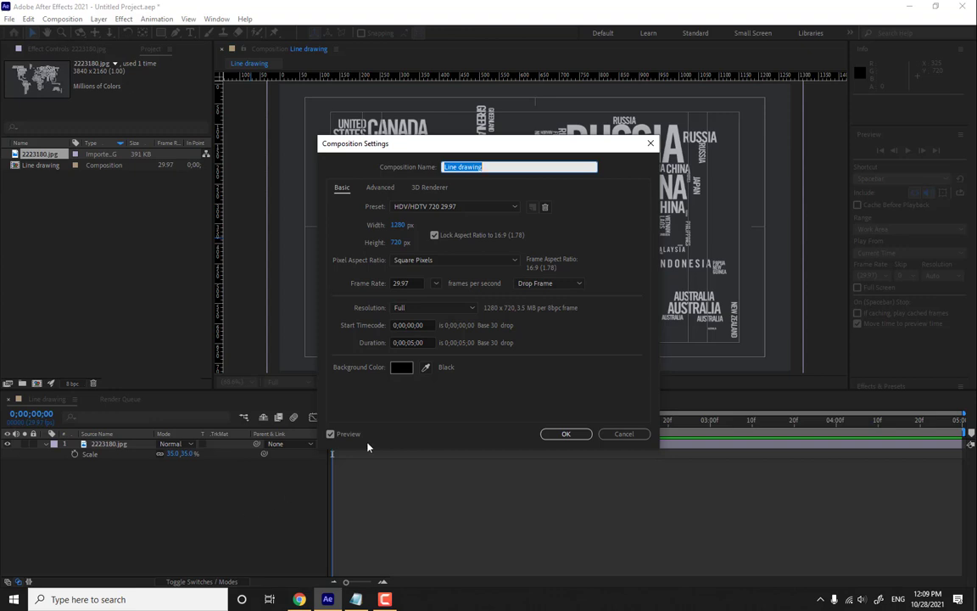
left_click(443, 208)
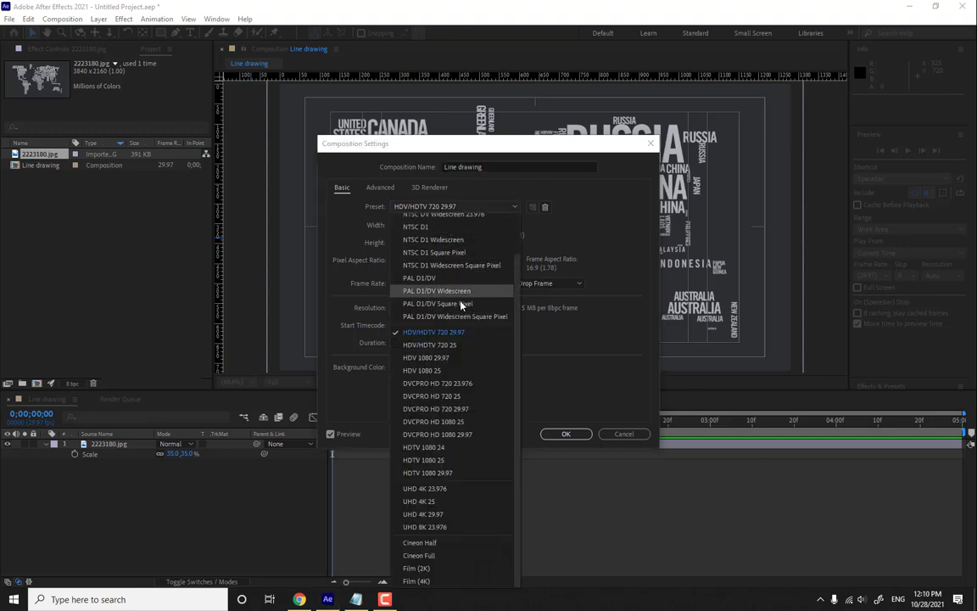
left_click(448, 472)
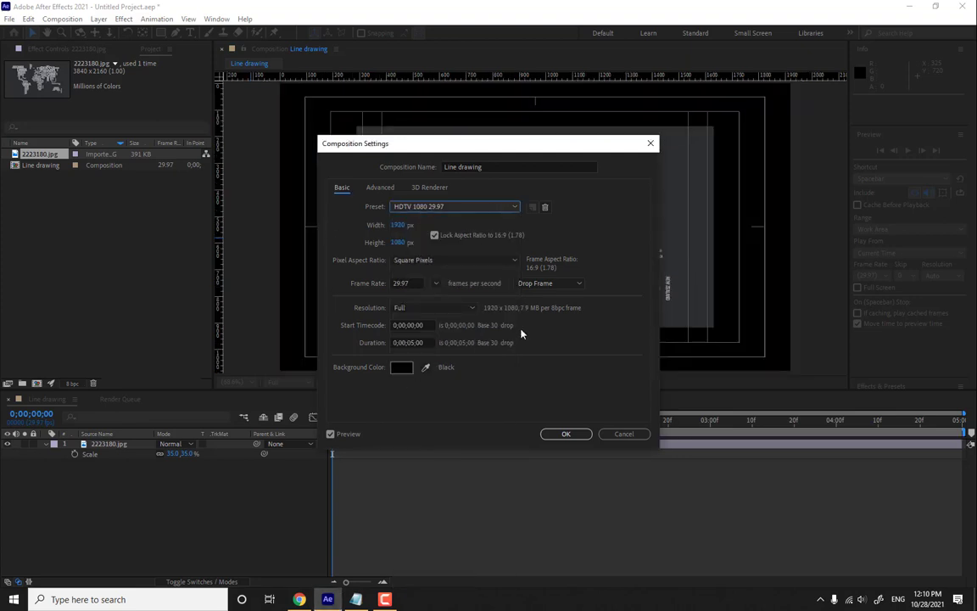
left_click(565, 433)
Scale the map image layer to 50.6% so it fills the larger frame.
left_click(106, 445)
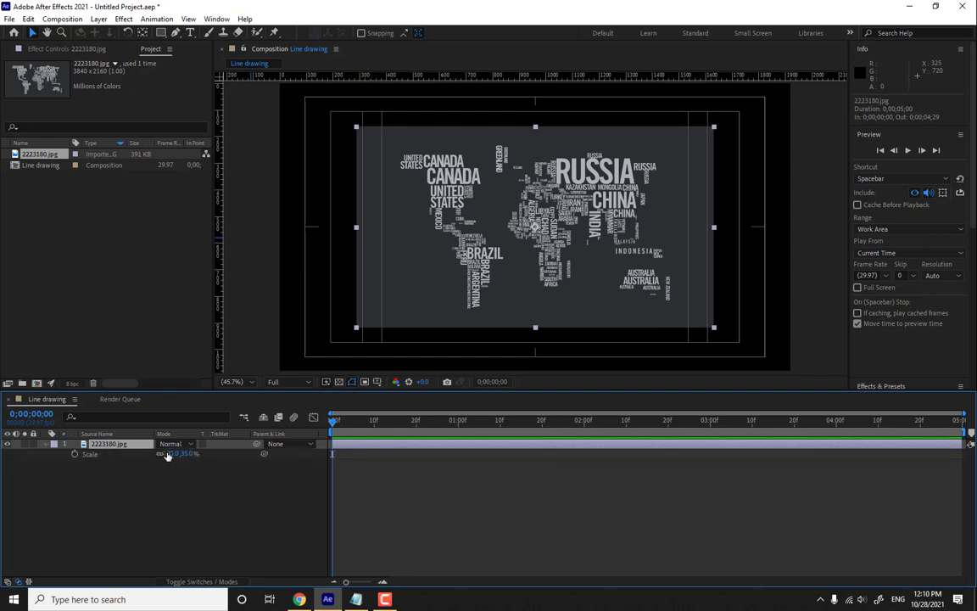
left_click_drag(167, 456, 181, 456)
left_click(449, 482)
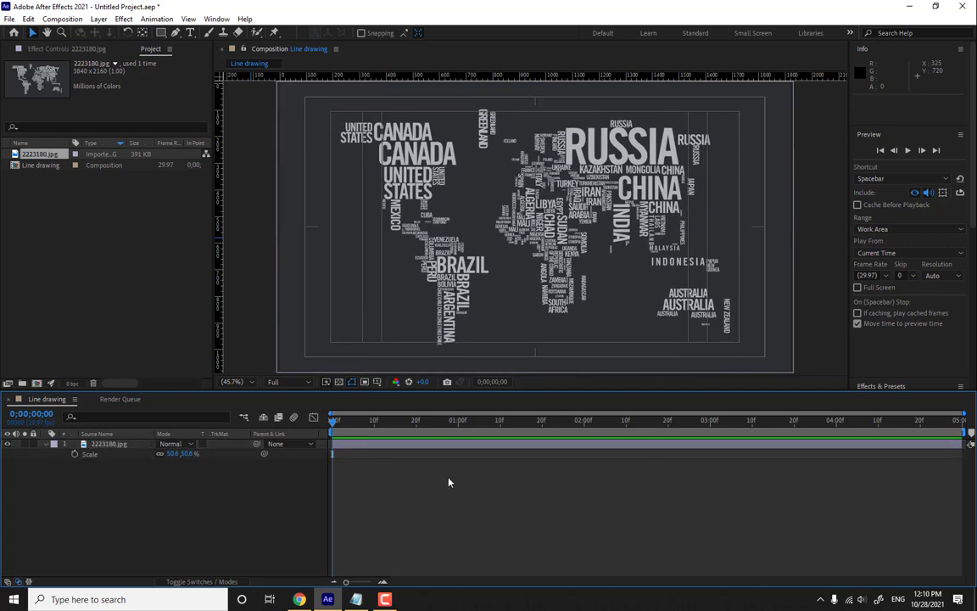
Add a white spot light with 100% intensity, a 90° cone angle and 50% cone feather.
right_click(218, 524)
mouse_move(262, 384)
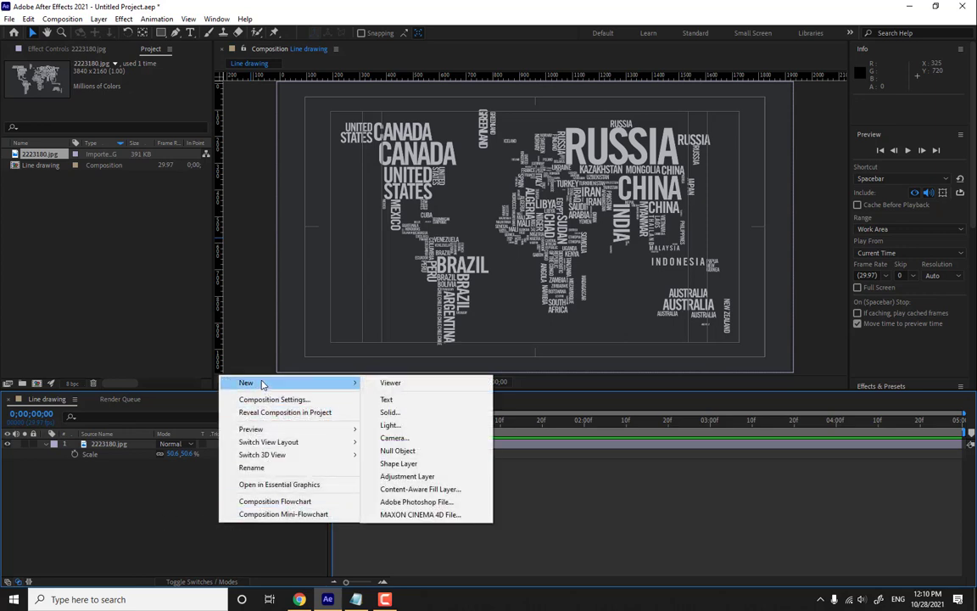
left_click(418, 426)
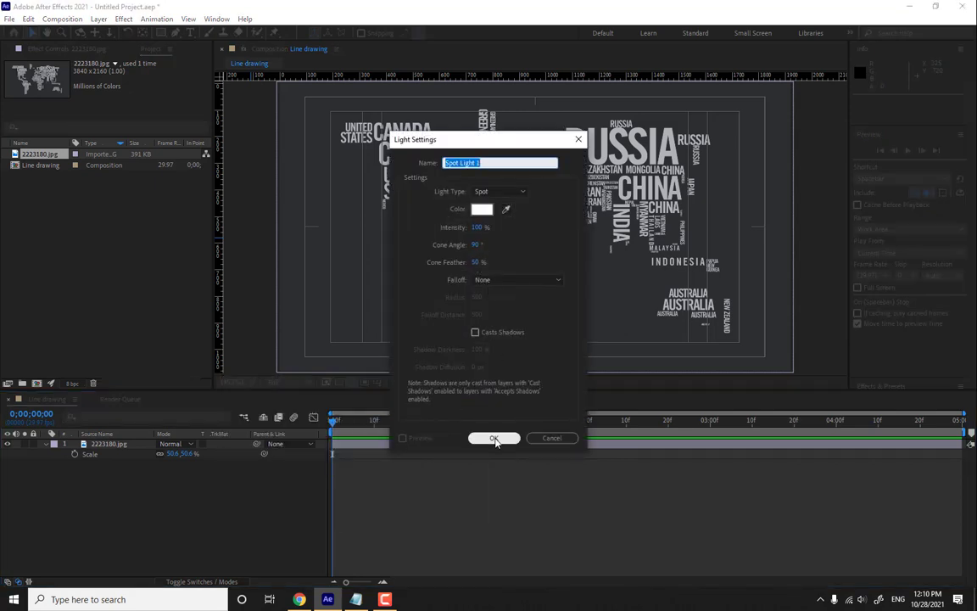
left_click(495, 439)
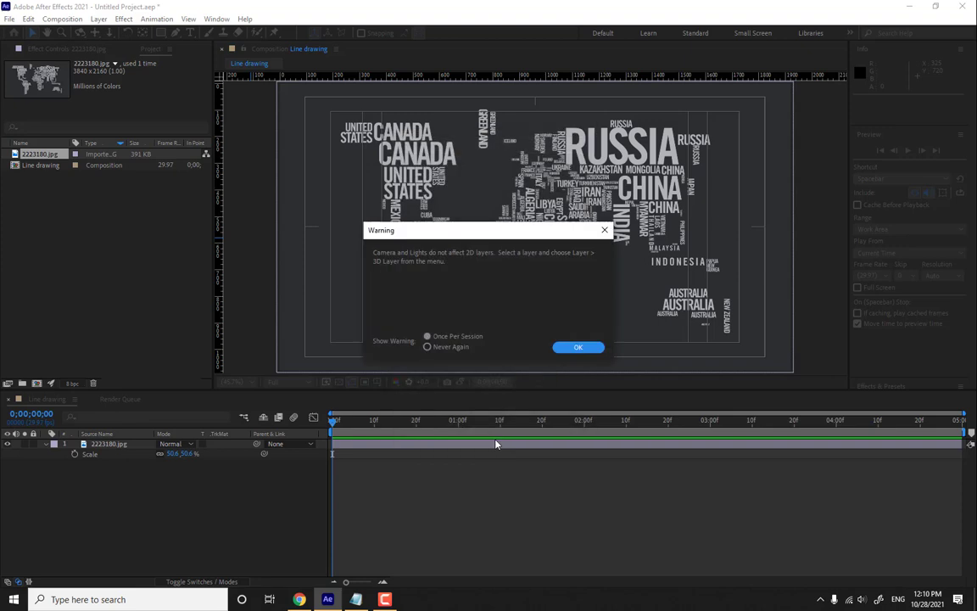
left_click(572, 348)
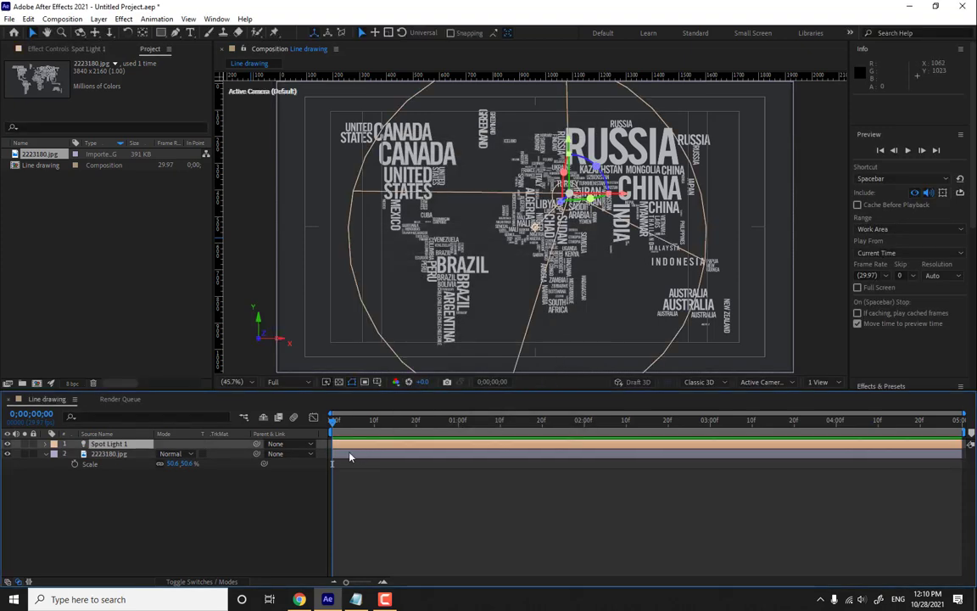
Change the spot light's type to Point in its light settings.
left_click(124, 19)
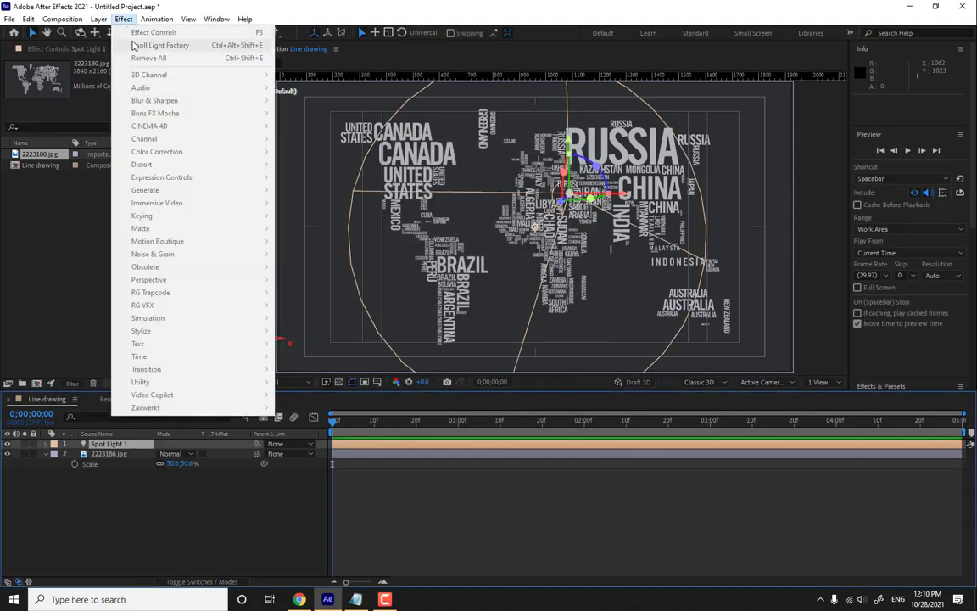
mouse_move(99, 19)
left_click(111, 46)
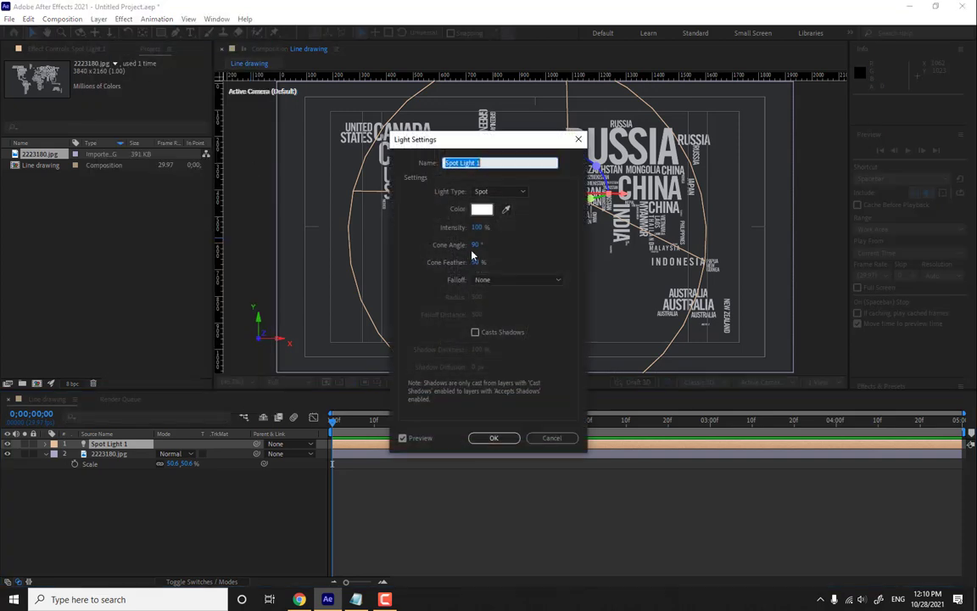
left_click(498, 192)
left_click(496, 206)
left_click(494, 438)
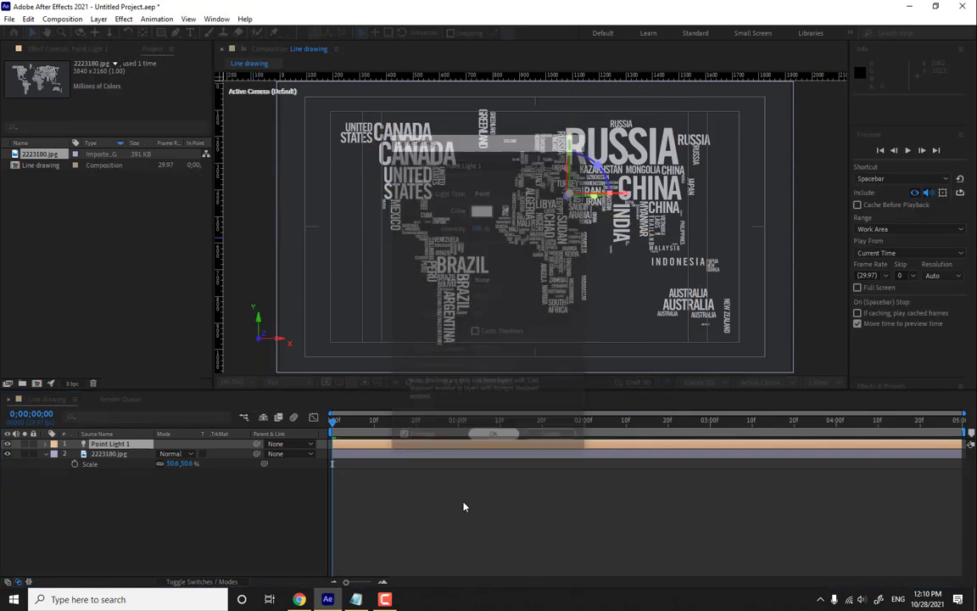
Show the layer switches, make the map image a 3D layer and collapse its properties.
left_click(54, 444)
left_click(55, 464)
left_click(44, 444)
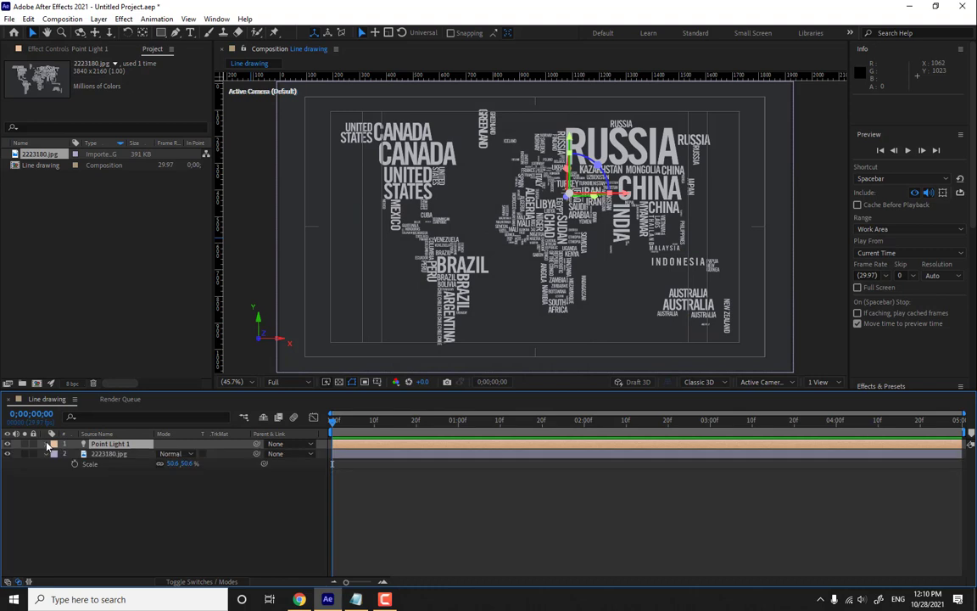
key("F4")
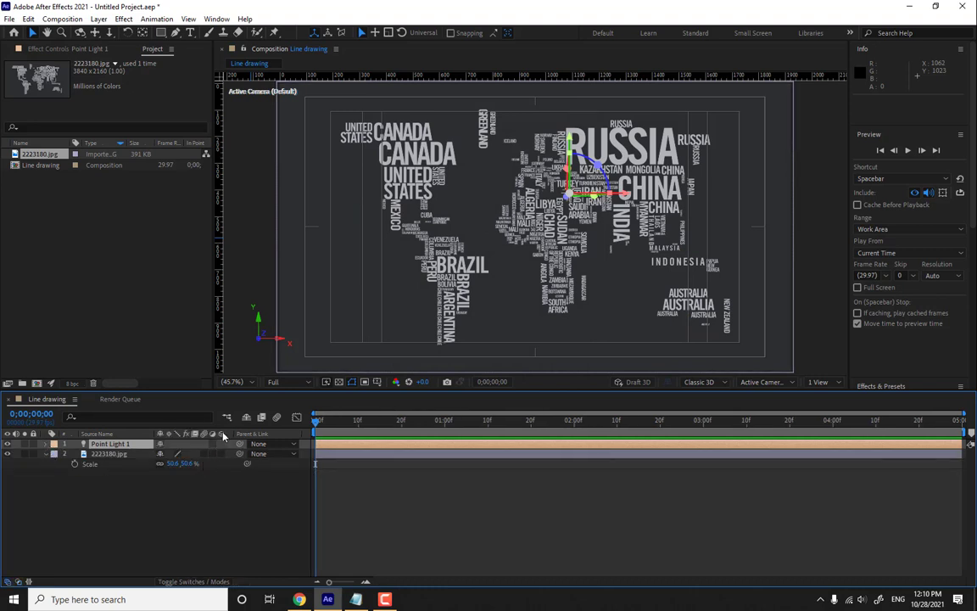
left_click(222, 455)
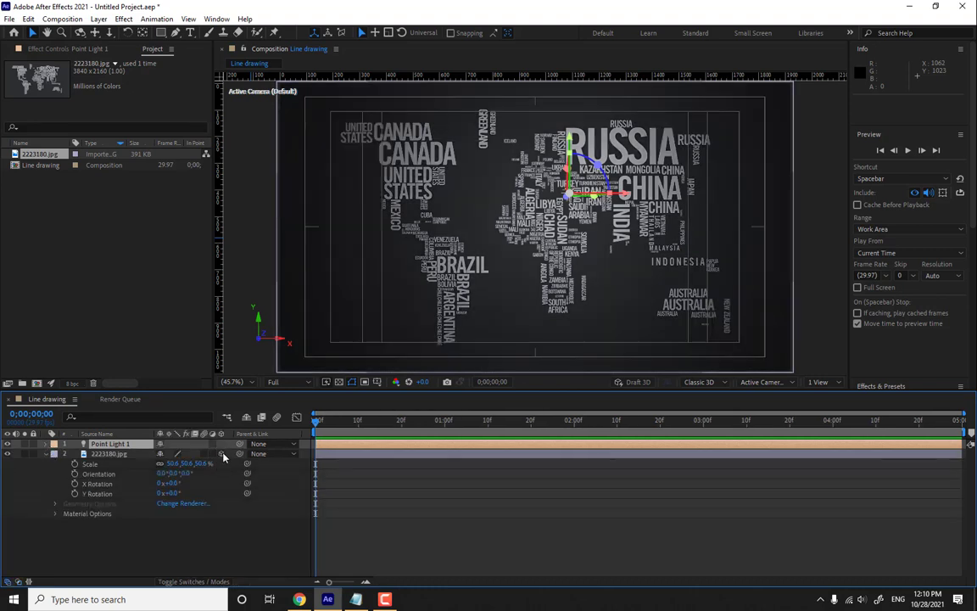
left_click(47, 453)
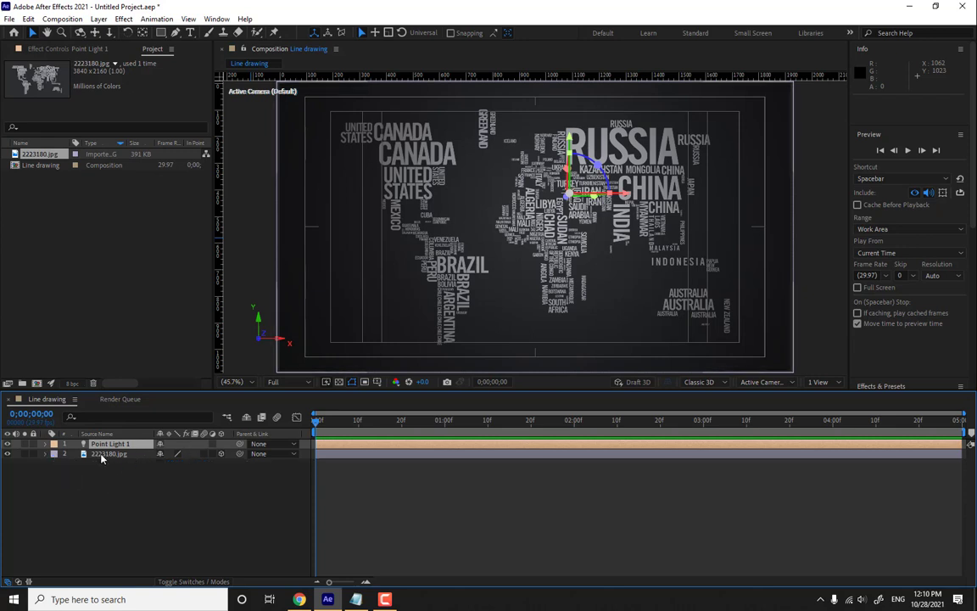
Turn off Accepts Lights in the map image layer's material options, collapse its properties and deselect it.
left_click(102, 456)
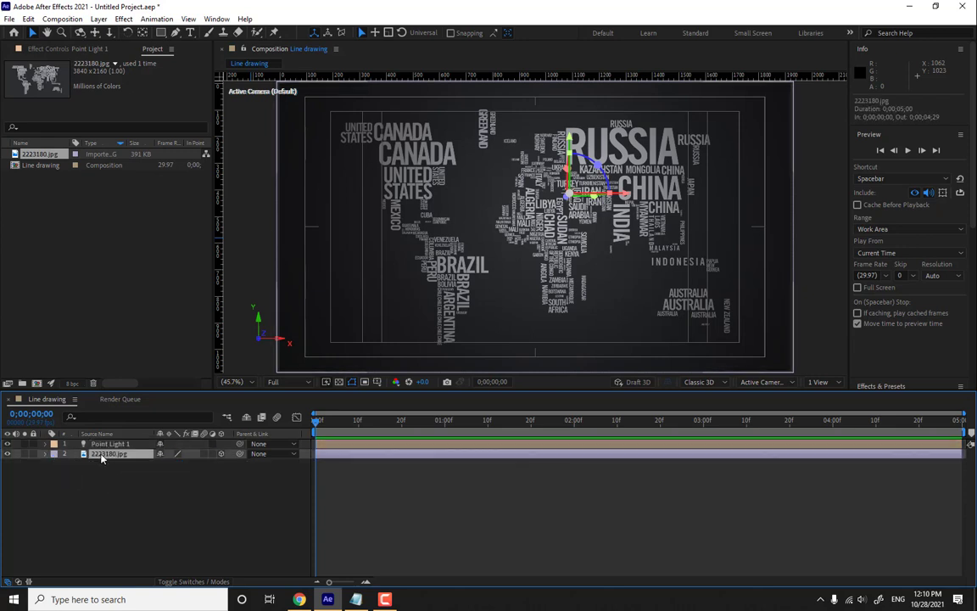
left_click(45, 454)
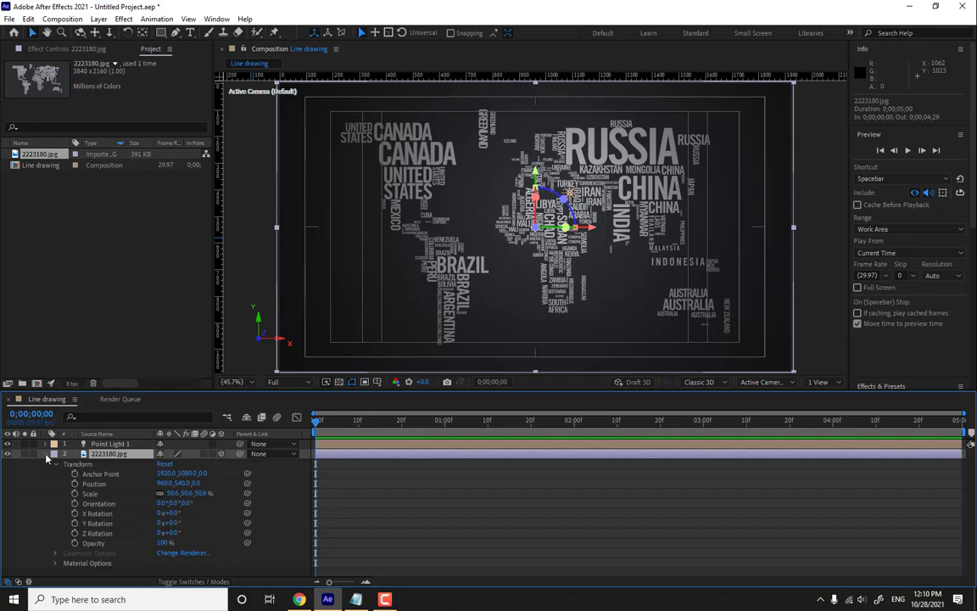
left_click(55, 564)
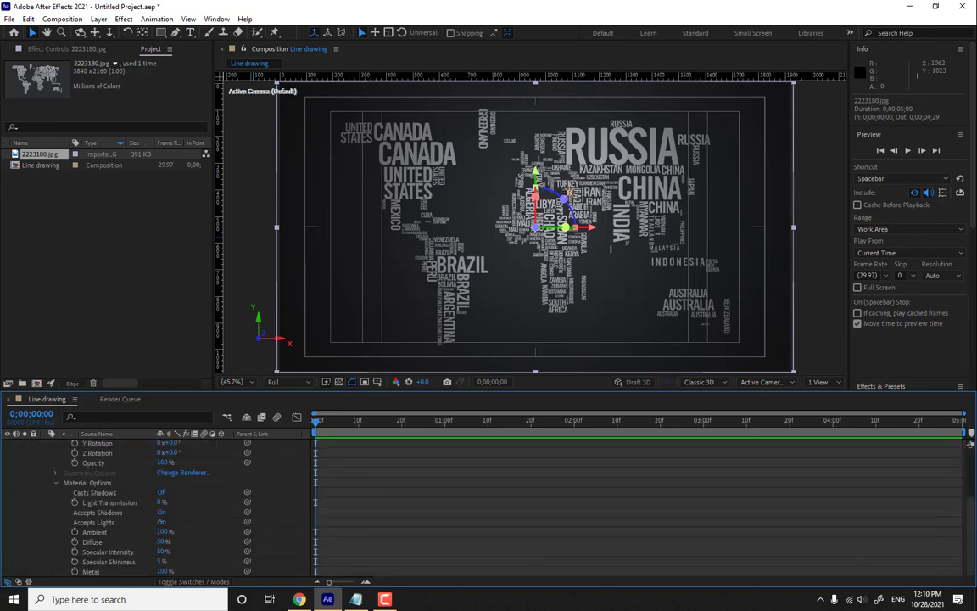
left_click(162, 521)
scroll(120, 515, "up", 3)
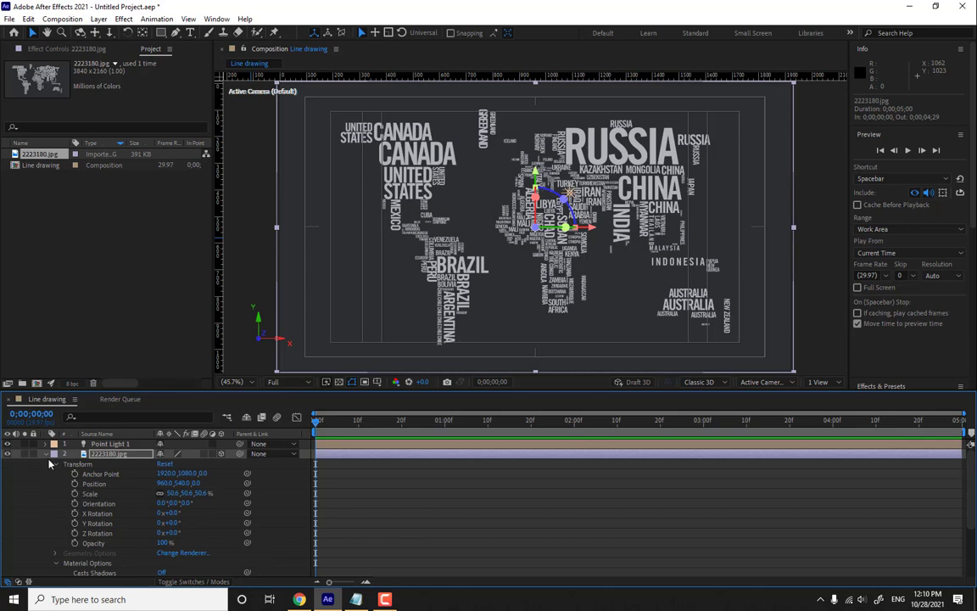
left_click(46, 454)
left_click(121, 514)
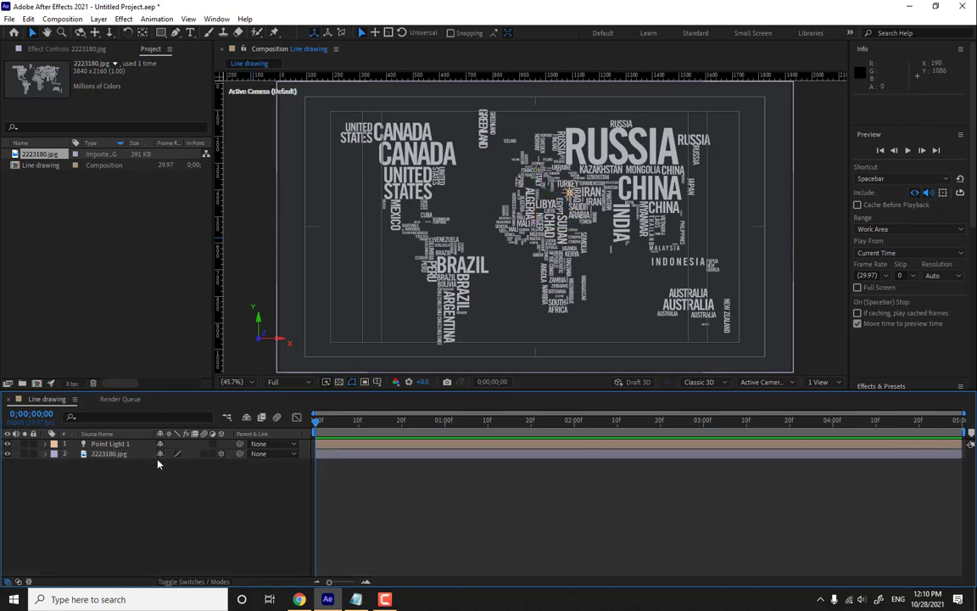
Add a two-node camera with the 24mm preset above the map image layer.
left_click(135, 453)
right_click(153, 530)
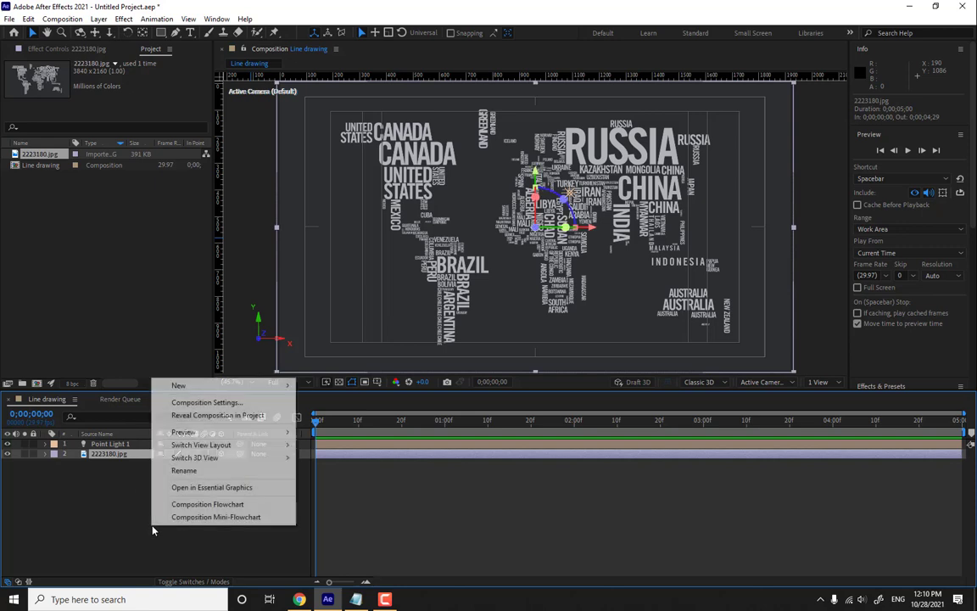
mouse_move(178, 385)
left_click(349, 438)
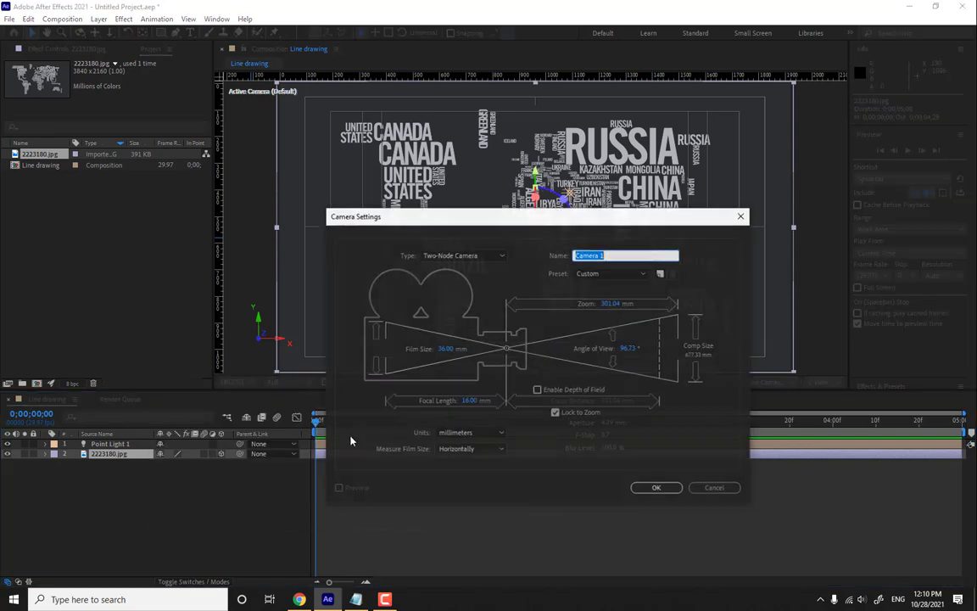
left_click(610, 273)
left_click(598, 326)
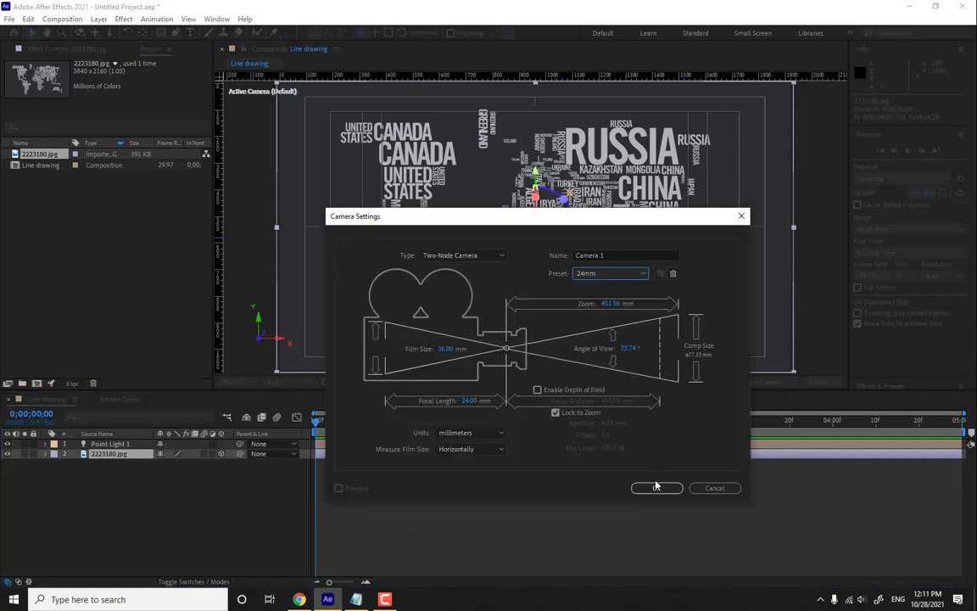
left_click(655, 487)
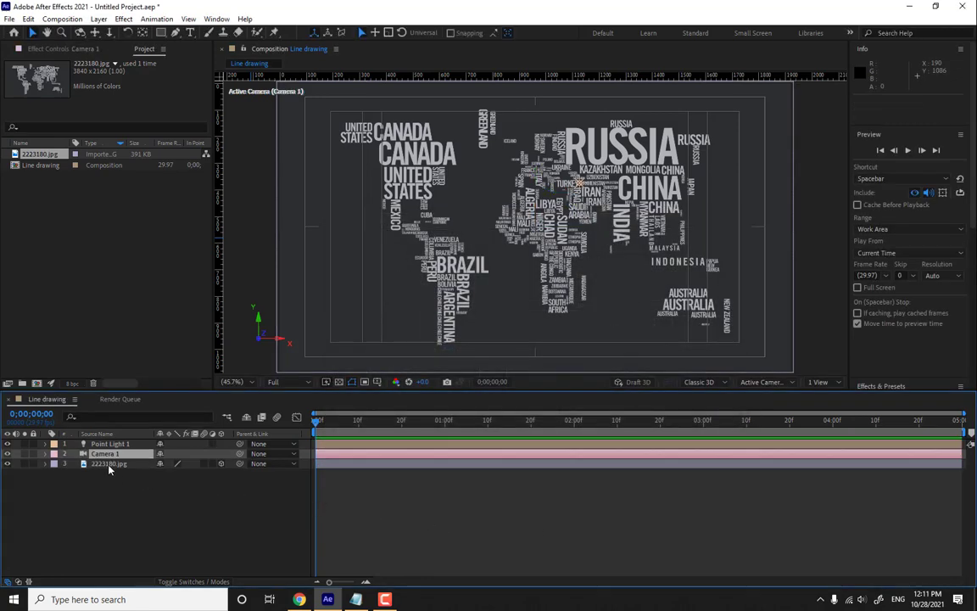
Set the map image layer's X Rotation to -90° so it lies flat.
left_click(108, 465)
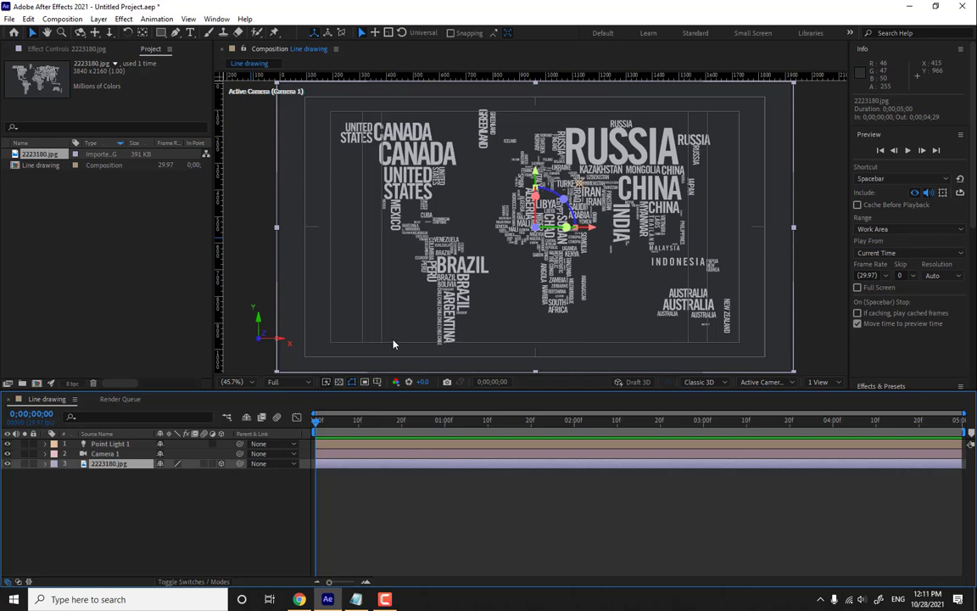
key("r")
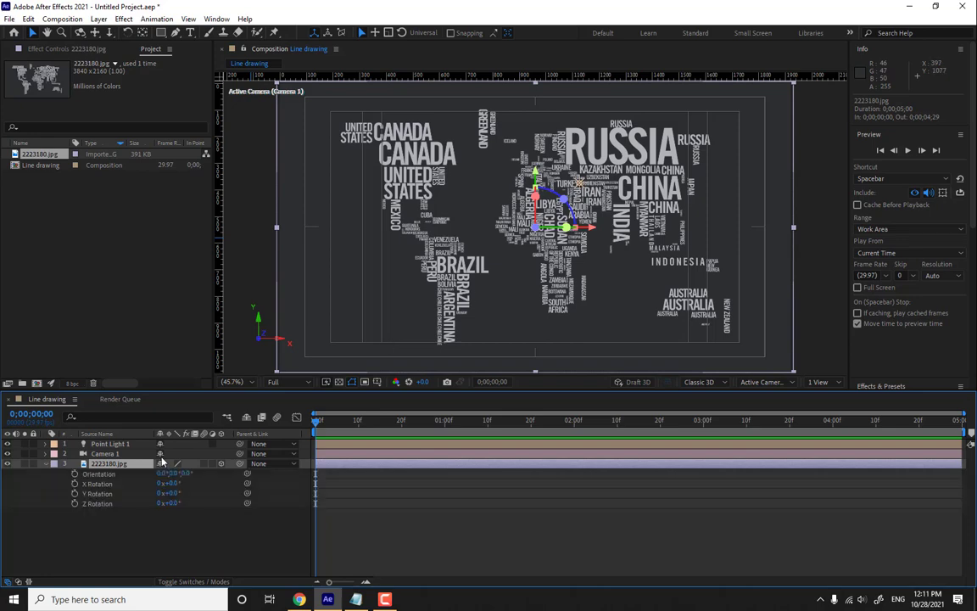
left_click_drag(168, 484, 118, 481)
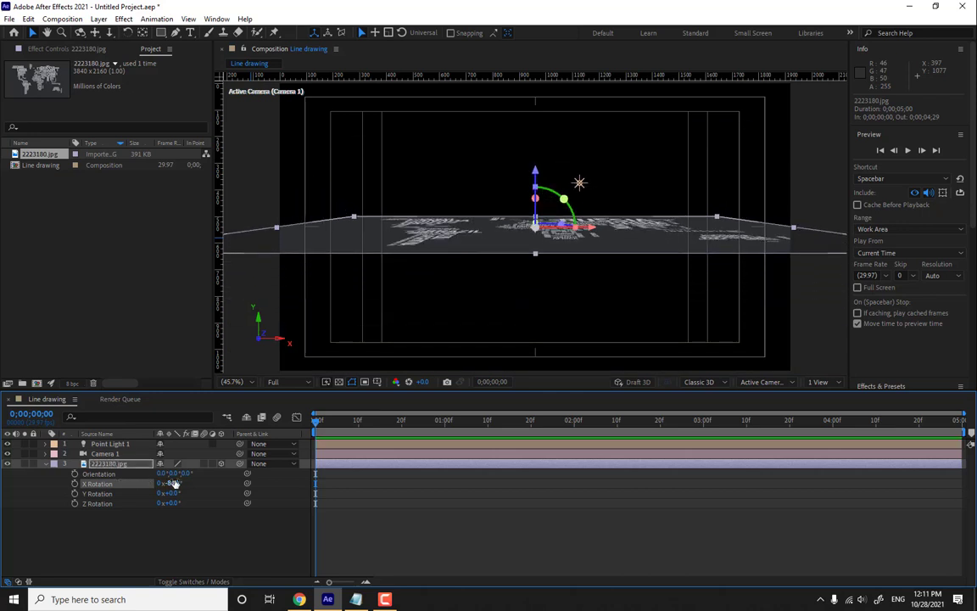
left_click(173, 484)
type("-90")
key("Return")
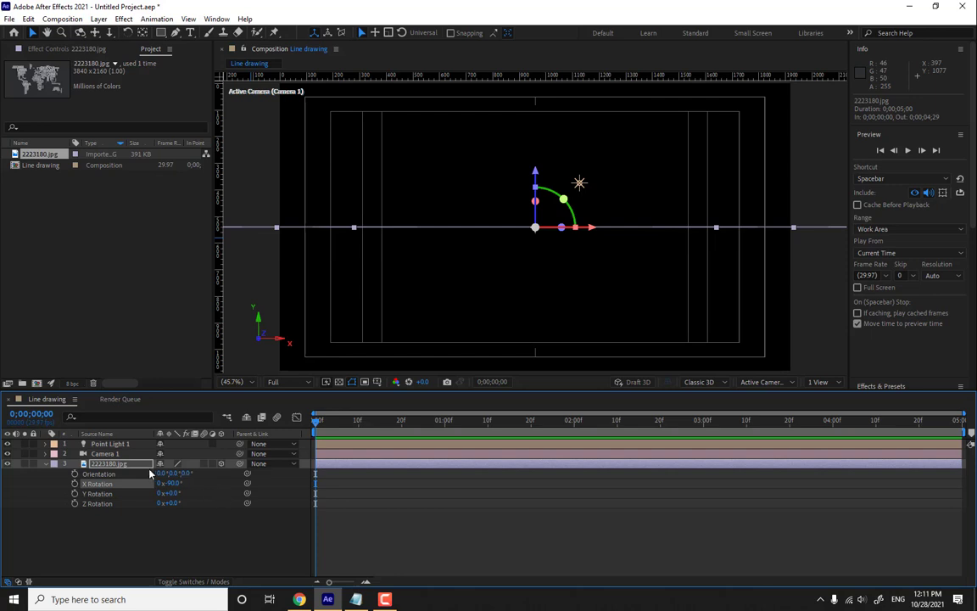
Pan the camera upward to about 977.5, 251.4, -1280 so it looks down on the flat map.
left_click(115, 455)
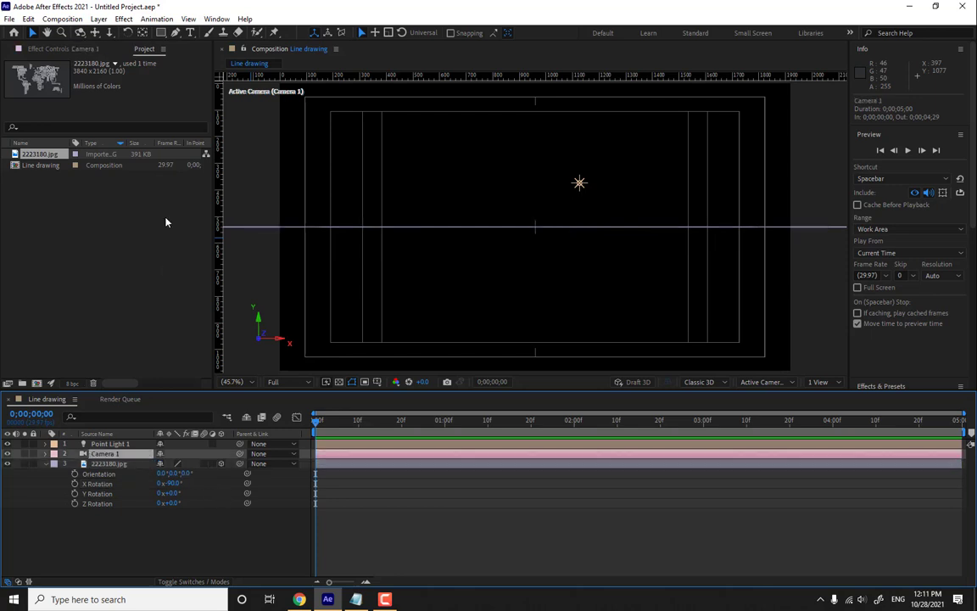
left_click(95, 32)
left_click_drag(455, 209, 465, 310)
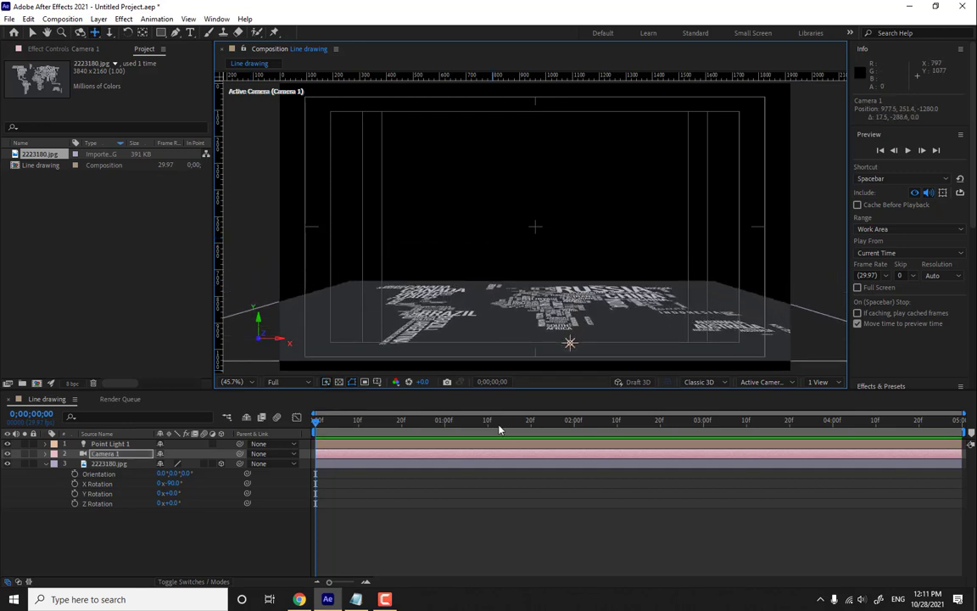
Enlarge the map image layer to a scale of about 80.6%.
left_click(100, 464)
key("s")
left_click_drag(199, 476, 225, 477)
left_click(125, 453)
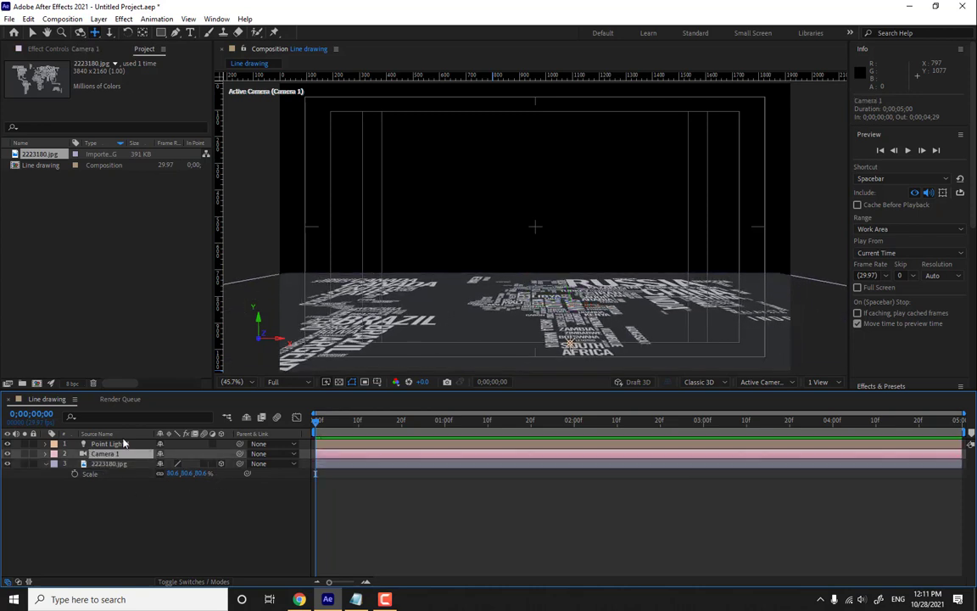
Move the point light over the lower edge of Canada at about X 367, Z 309, using the Top view for placement.
left_click(125, 444)
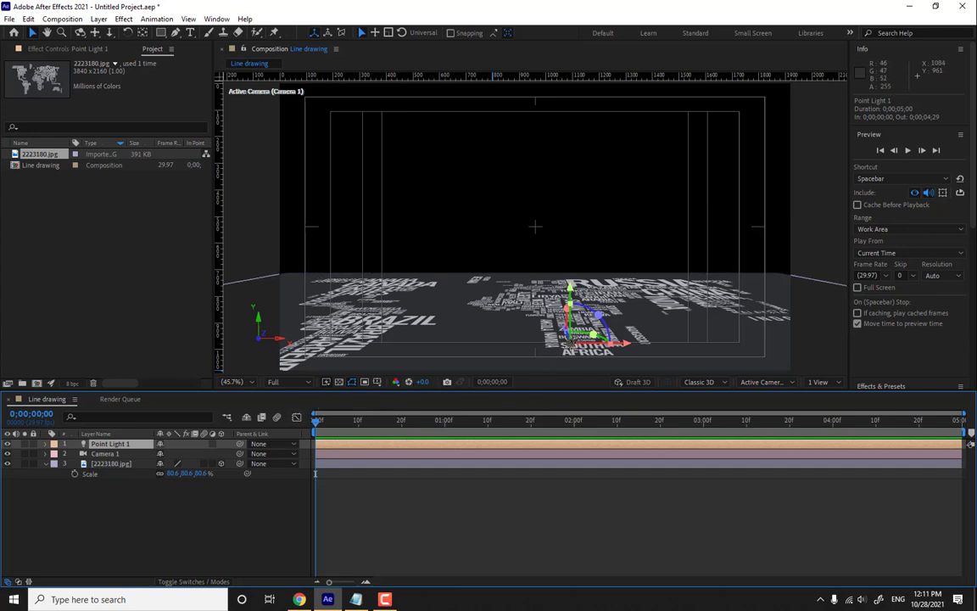
left_click_drag(572, 346, 449, 348)
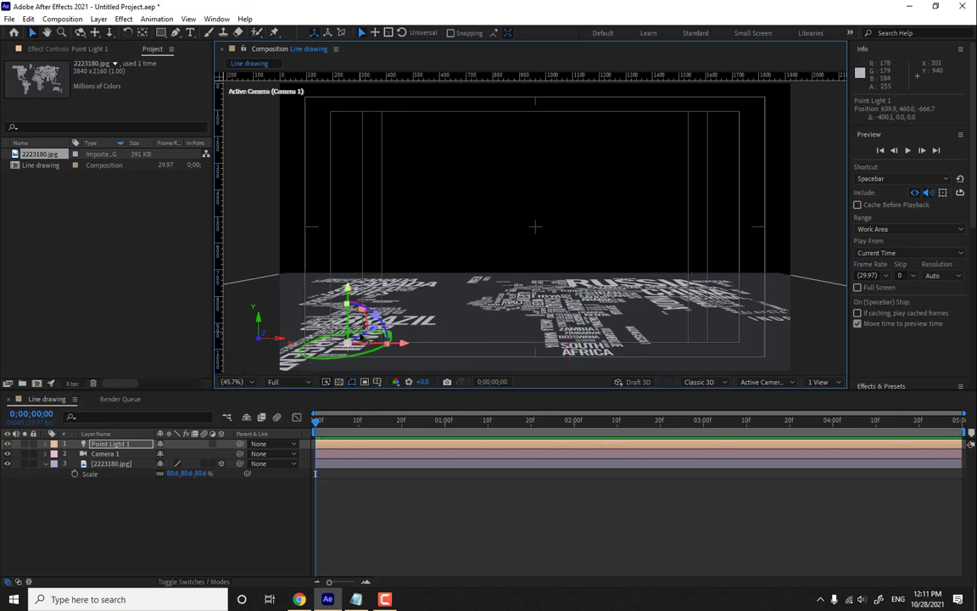
left_click_drag(377, 323, 421, 310)
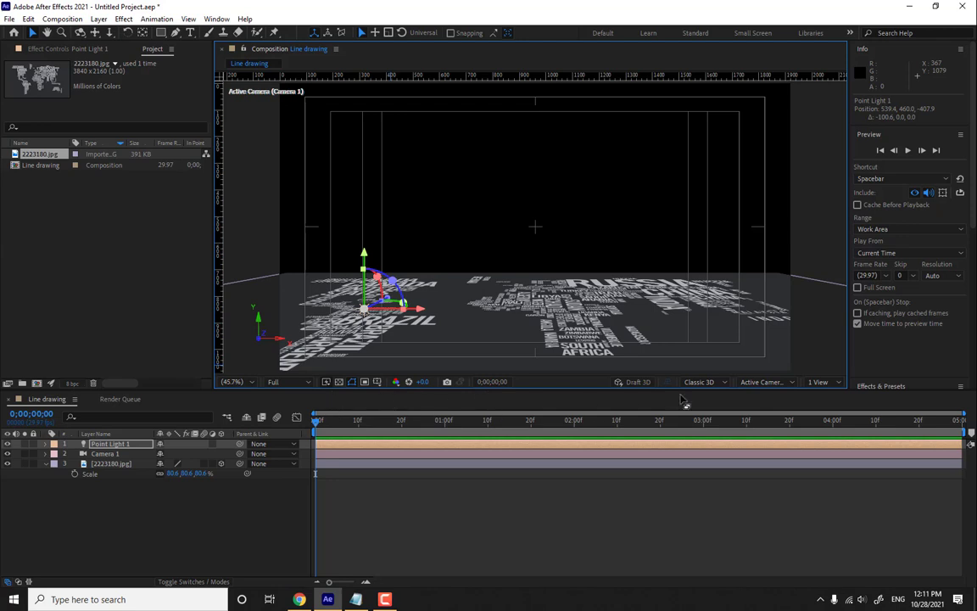
left_click(827, 385)
left_click(783, 386)
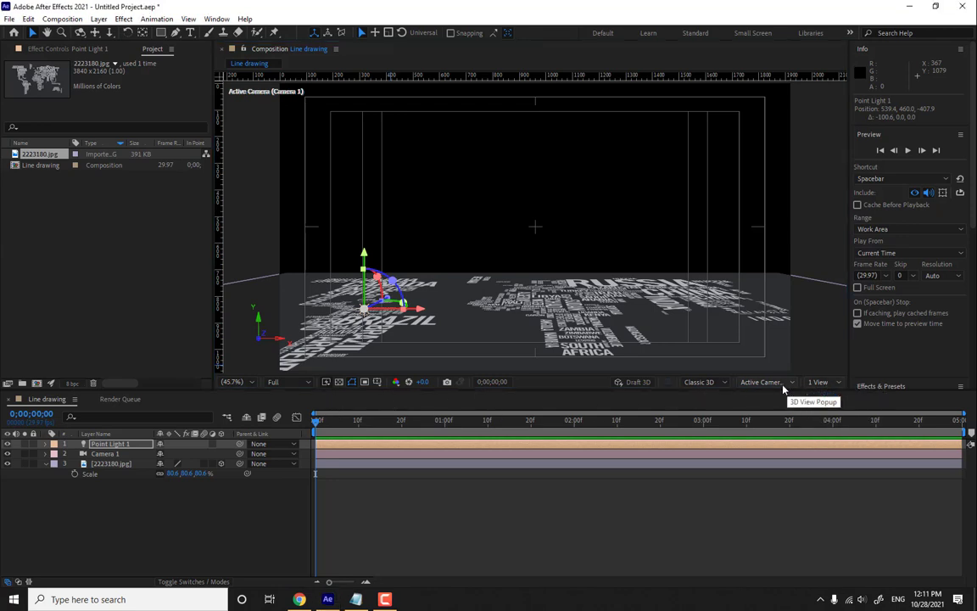
left_click(763, 250)
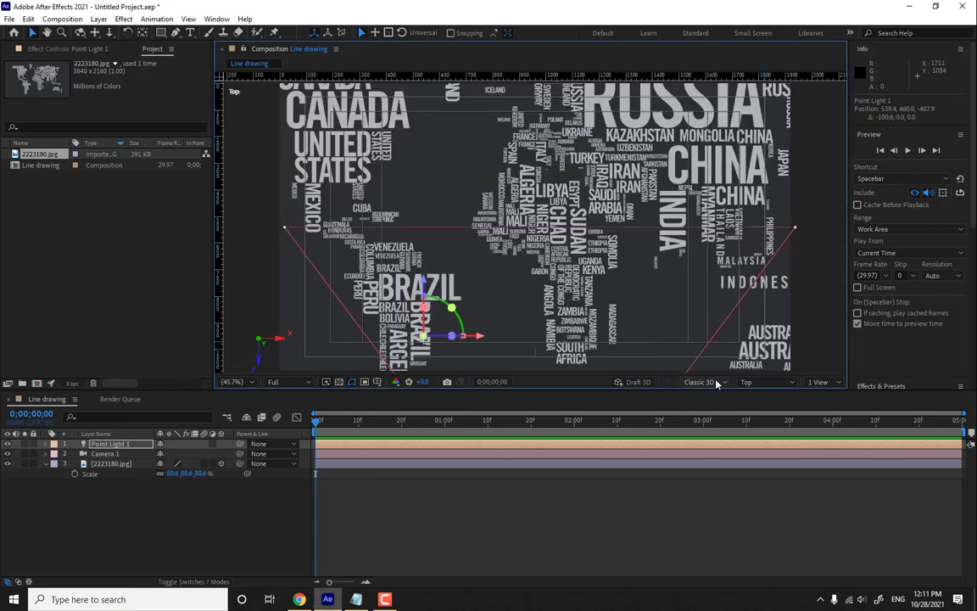
left_click(295, 539)
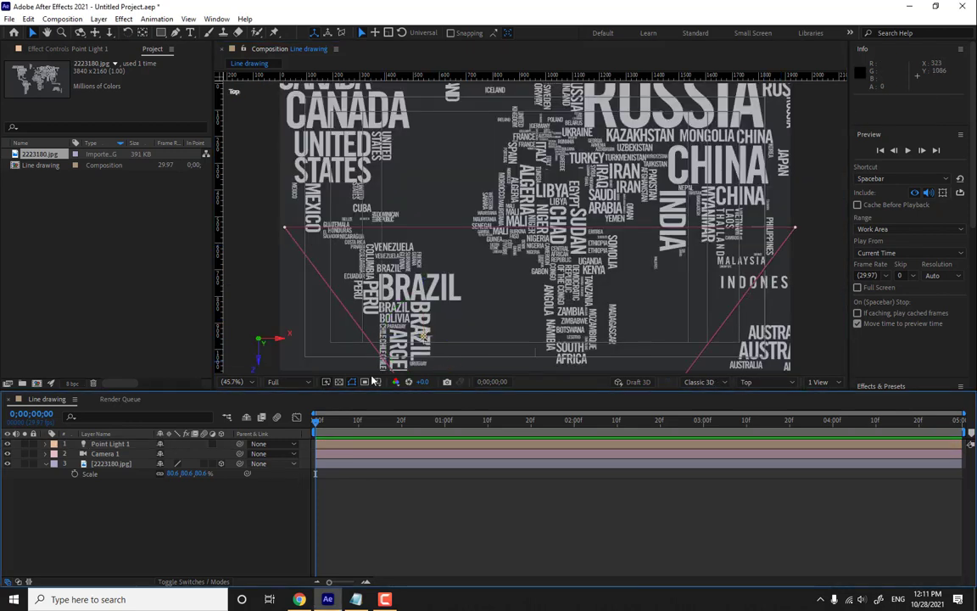
left_click_drag(438, 323, 381, 146)
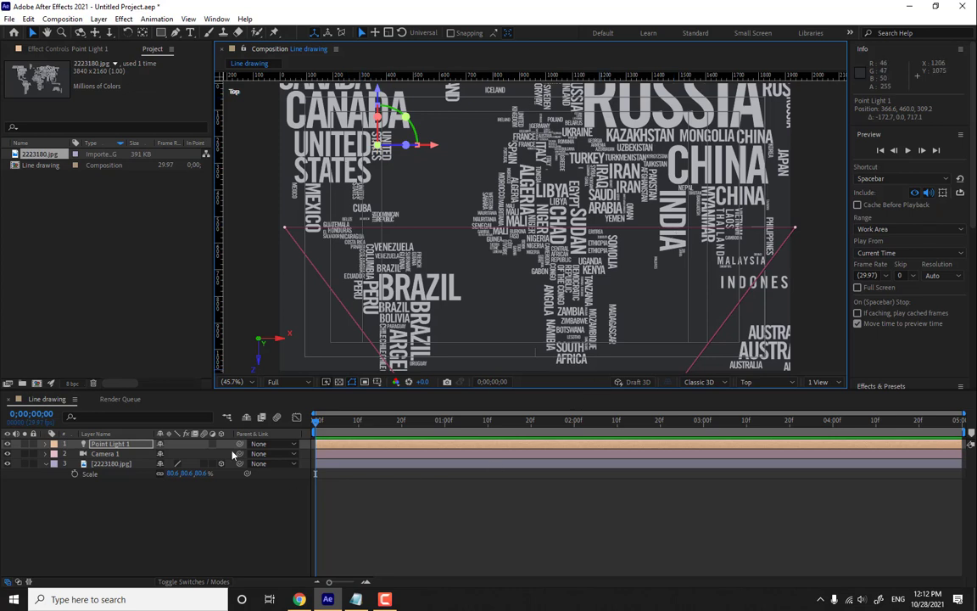
Lower the point light to just above the map surface at about Y 533, refining its height in the Left view.
left_click(746, 382)
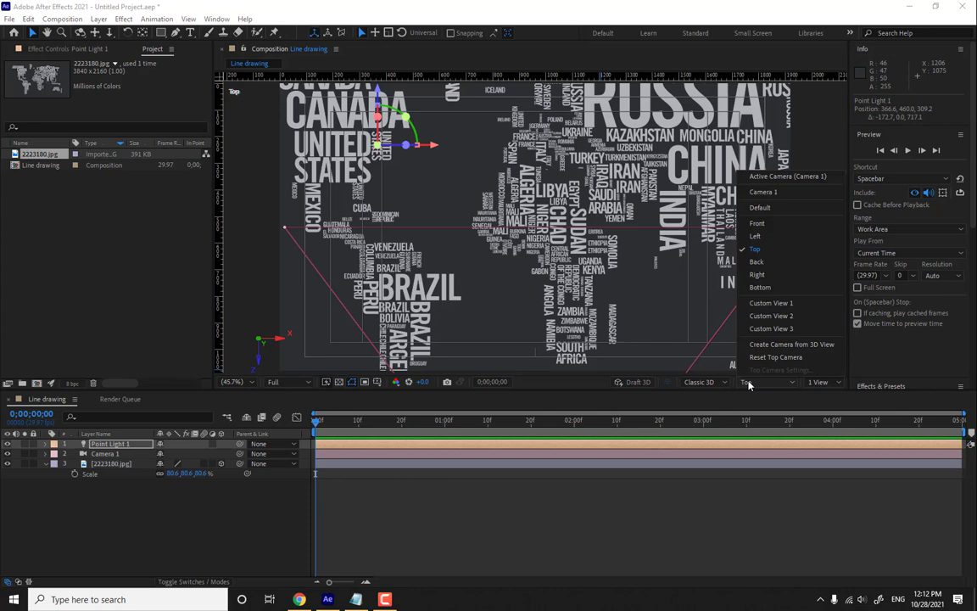
left_click(774, 193)
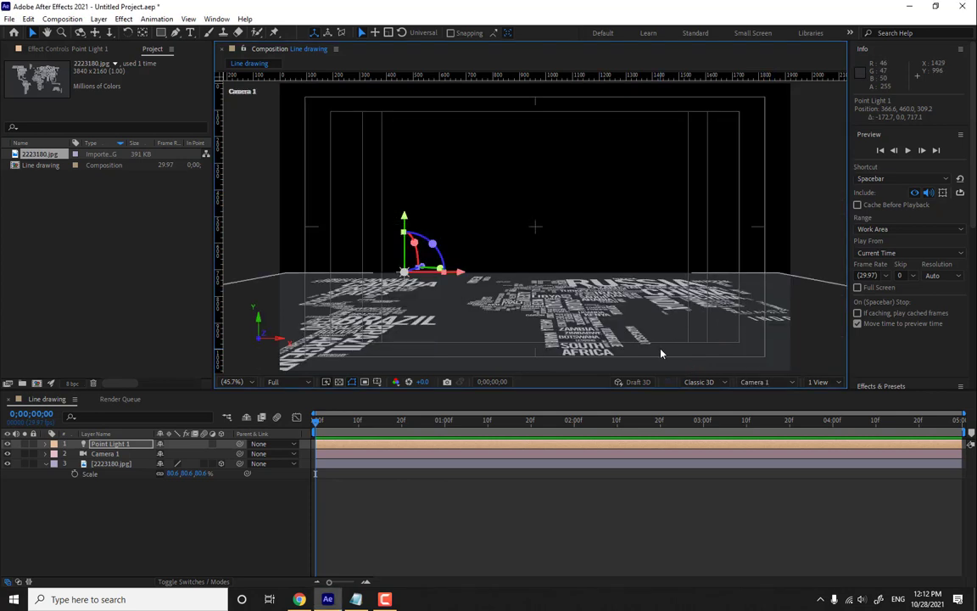
mouse_move(405, 223)
left_mouse_down()
mouse_move(415, 168)
mouse_move(412, 241)
left_mouse_up()
left_click(754, 381)
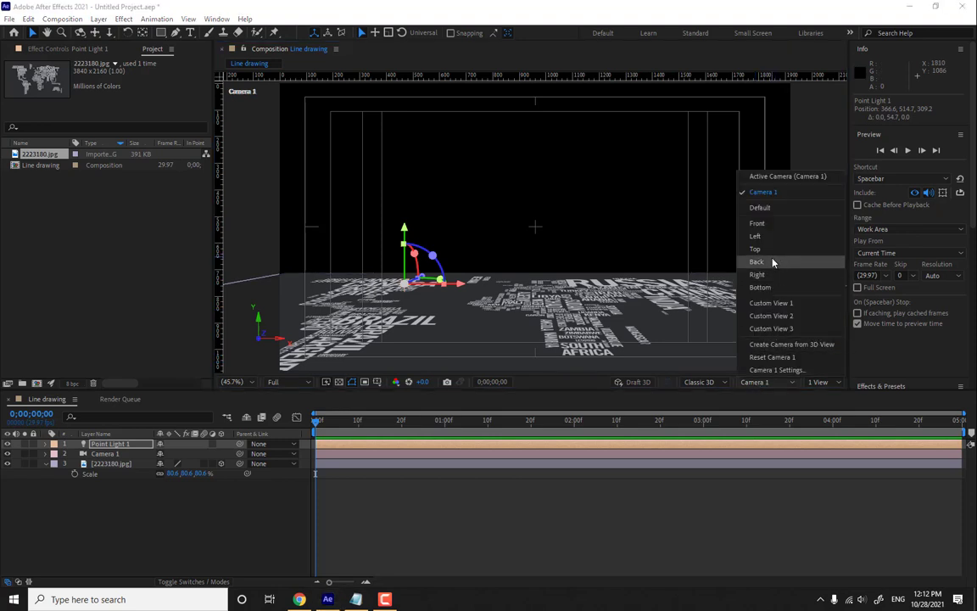
left_click(756, 236)
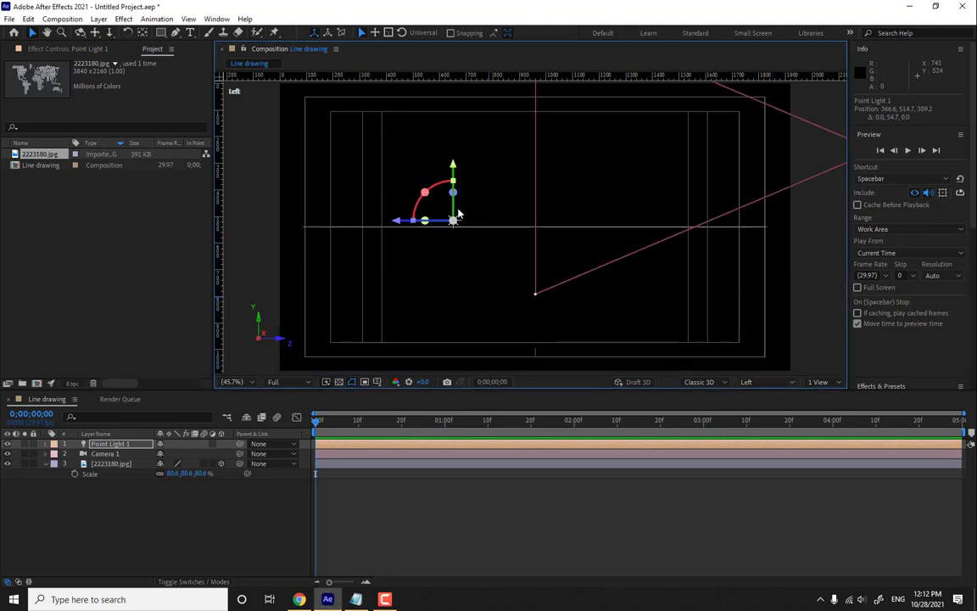
scroll(447, 227, "up", 4)
key("h")
left_click_drag(327, 233, 678, 281)
key("v")
left_click_drag(475, 245, 477, 265)
left_click_drag(486, 209, 485, 210)
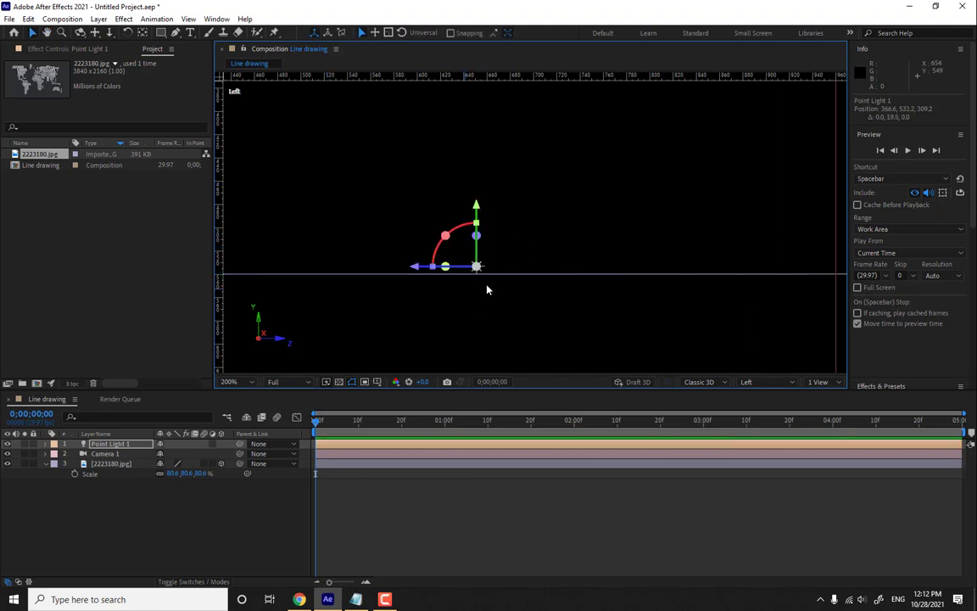
In the Camera 1 view, keyframe the light's position at 0 seconds and move it to about 816.6, 125.2, 309.2 at 1 second.
left_click(773, 382)
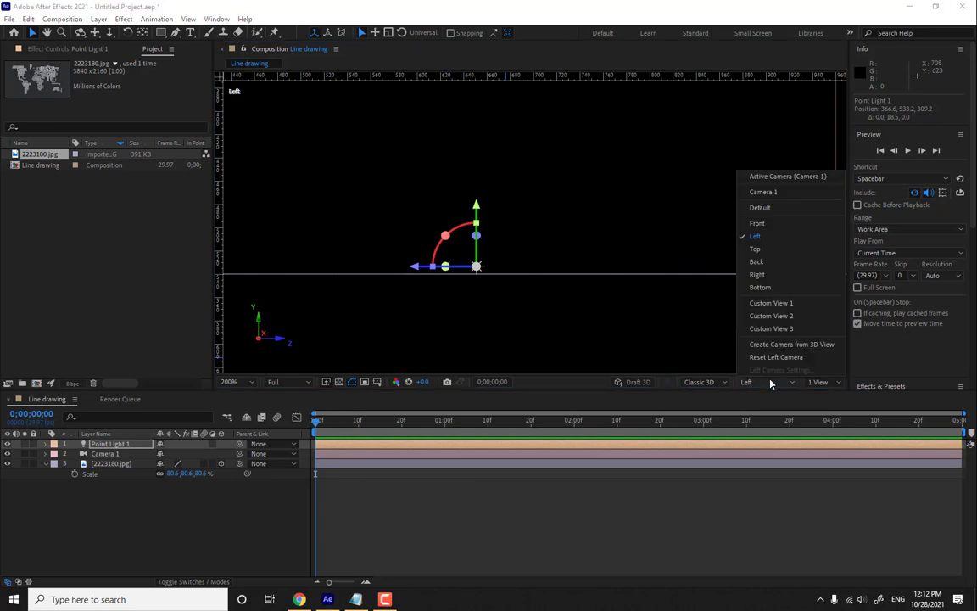
left_click(776, 193)
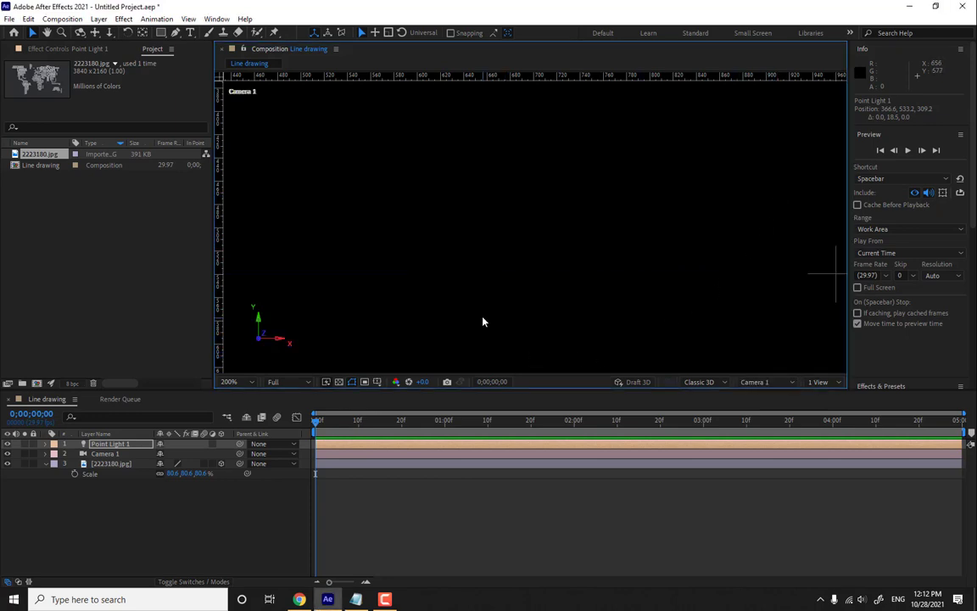
scroll(484, 312, "down", 3)
scroll(484, 312, "up", 3)
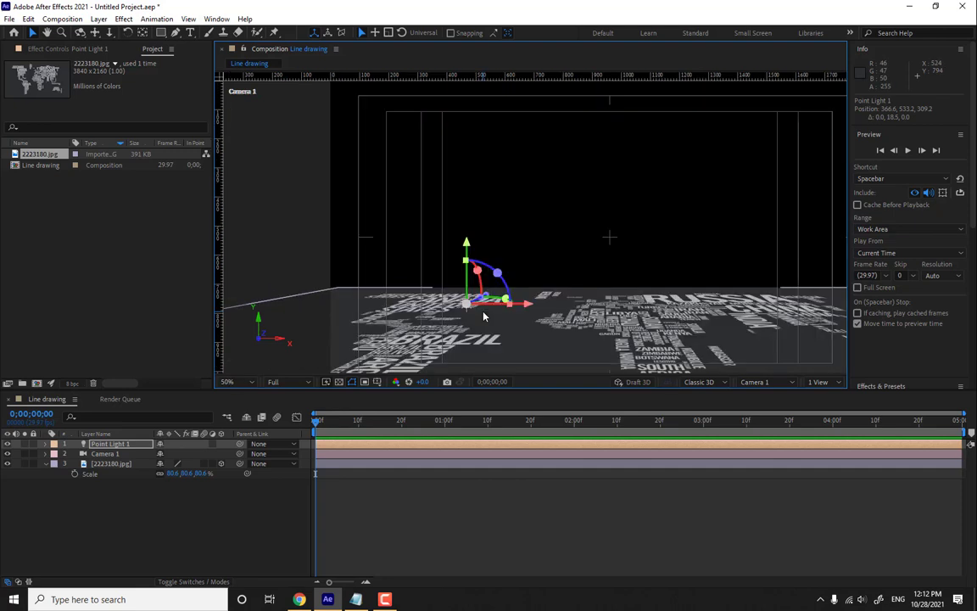
left_click_drag(483, 312, 534, 230)
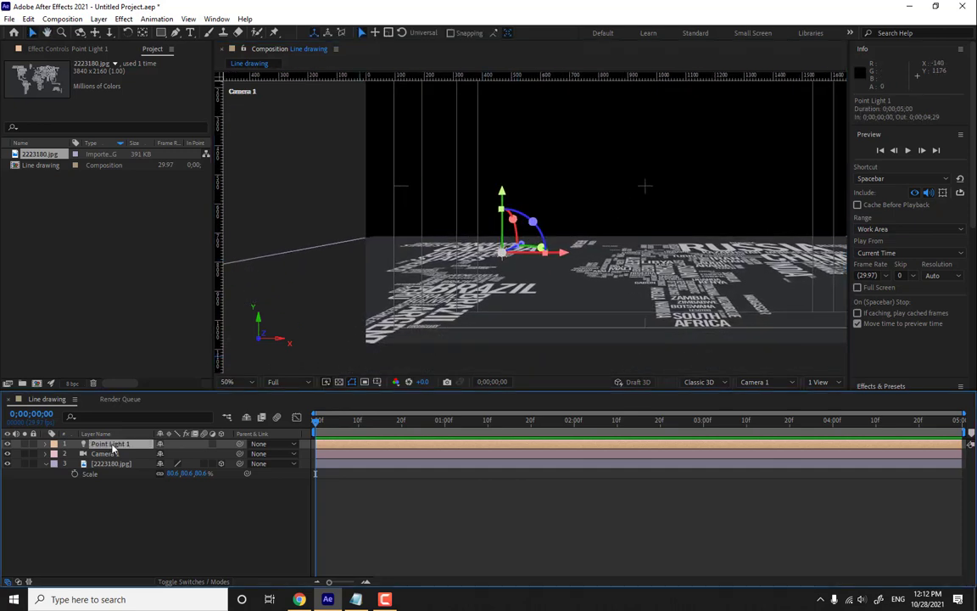
key("p")
left_click(74, 454)
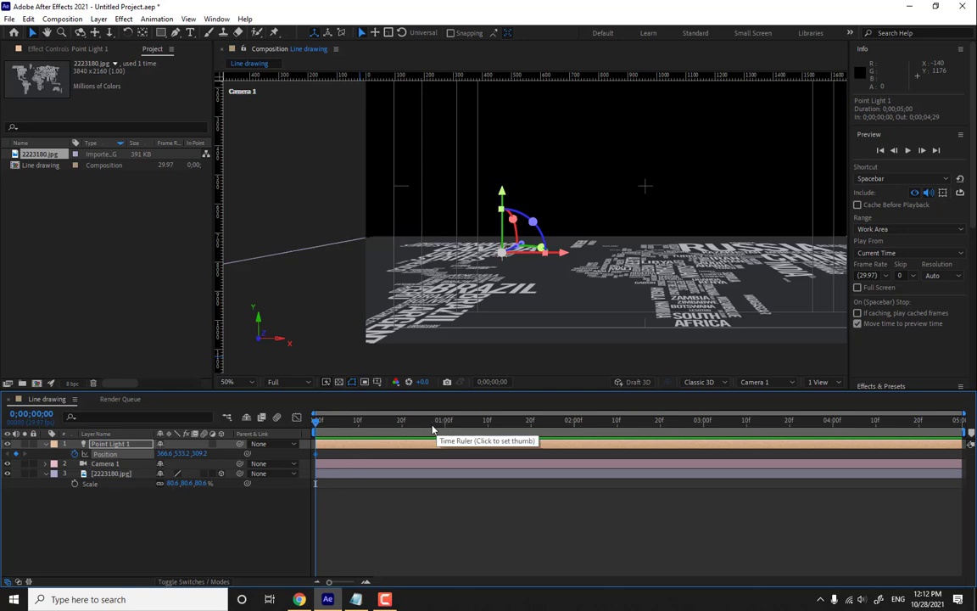
left_click(446, 428)
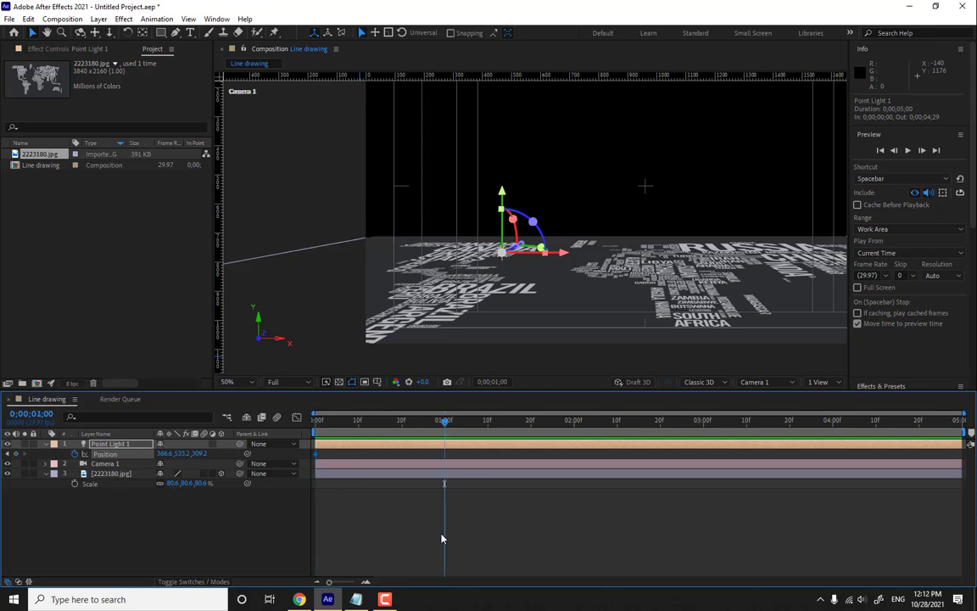
left_click_drag(501, 199, 510, 98)
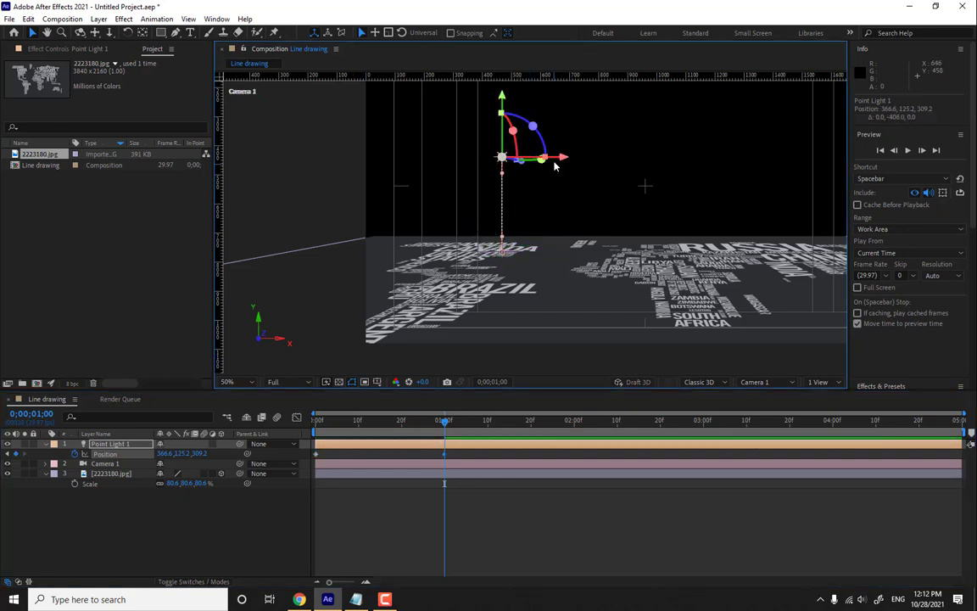
left_click_drag(566, 160, 695, 185)
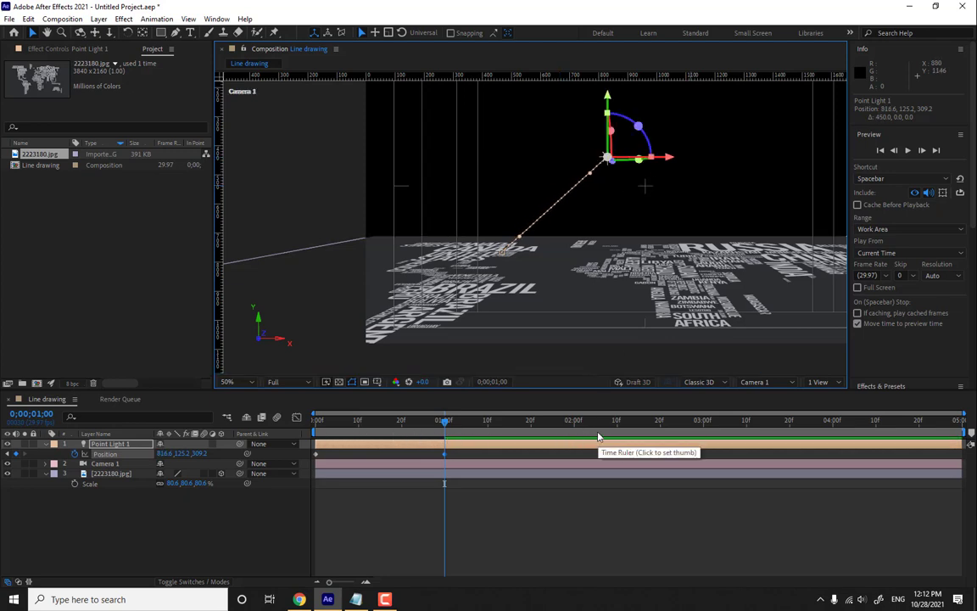
At 2 seconds, move the point light across and down to the map surface at about 1574.6, 619.2, 360.7.
left_click(575, 422)
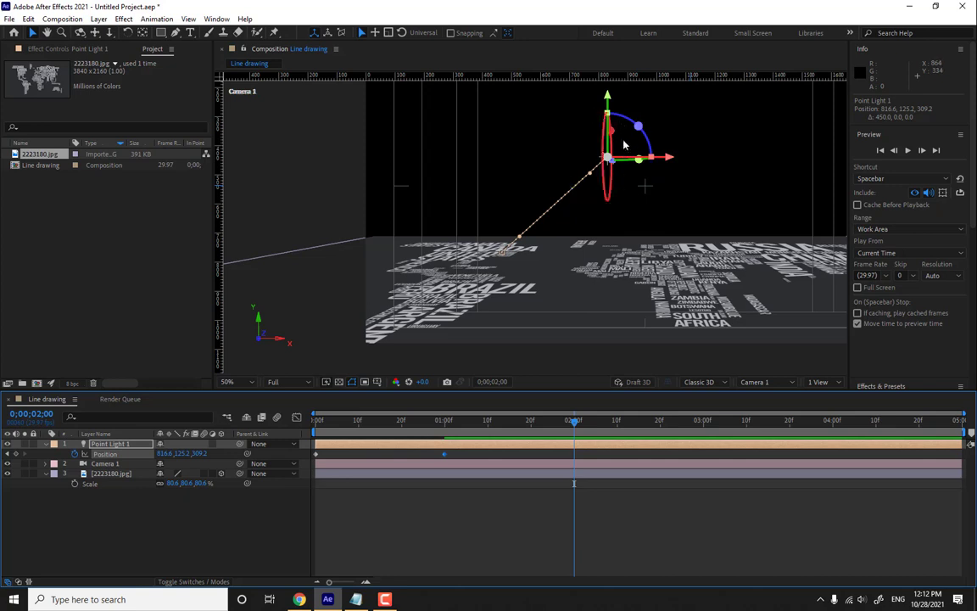
left_click_drag(677, 167, 836, 194)
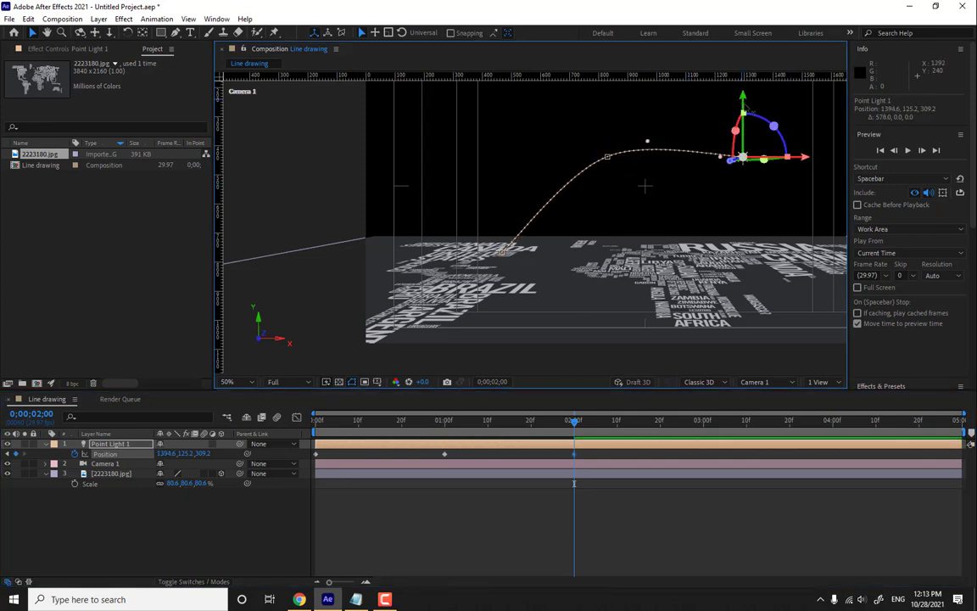
left_click_drag(751, 144, 860, 287)
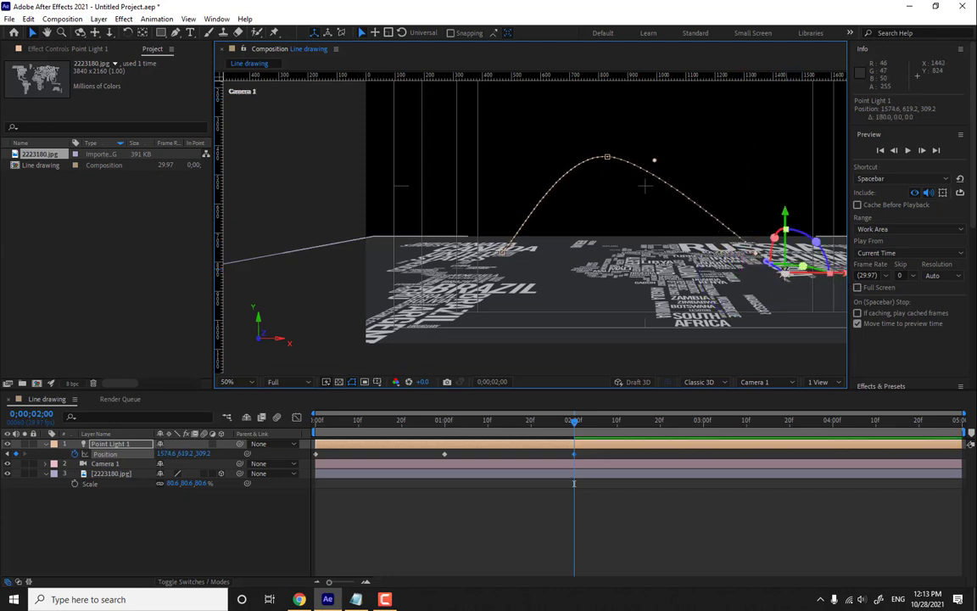
left_click_drag(769, 265, 768, 272)
In the Top view, move the 2-second light position over India at about X 1476.6, Z 12.7.
left_click(753, 382)
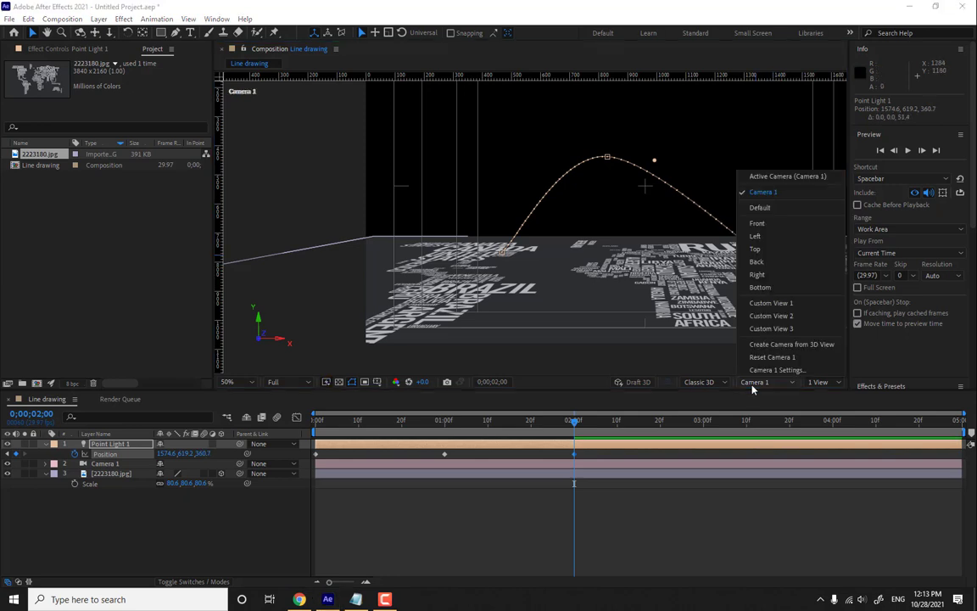
left_click(768, 249)
left_click_drag(687, 173, 597, 299)
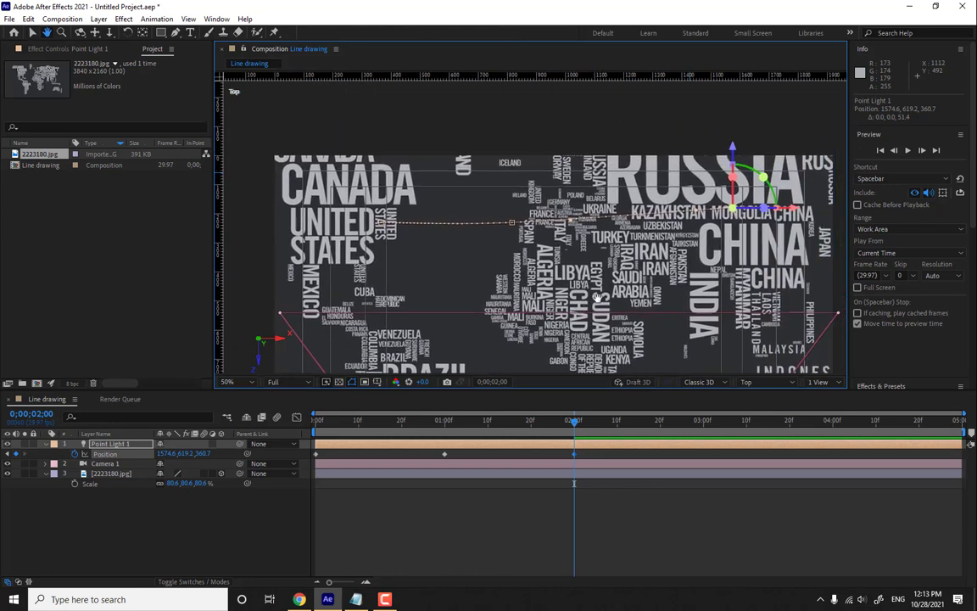
left_click(746, 426)
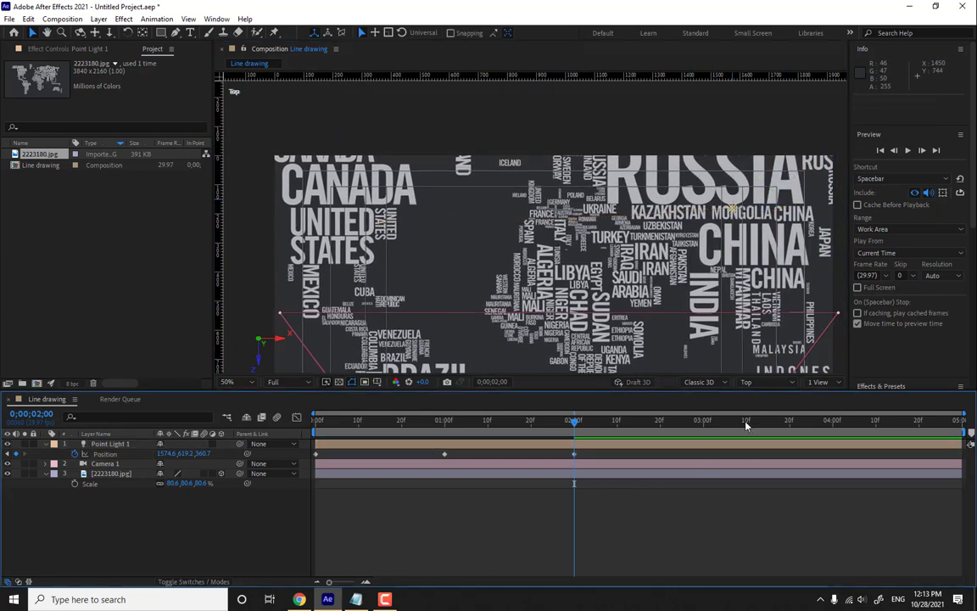
left_click_drag(736, 212, 708, 305)
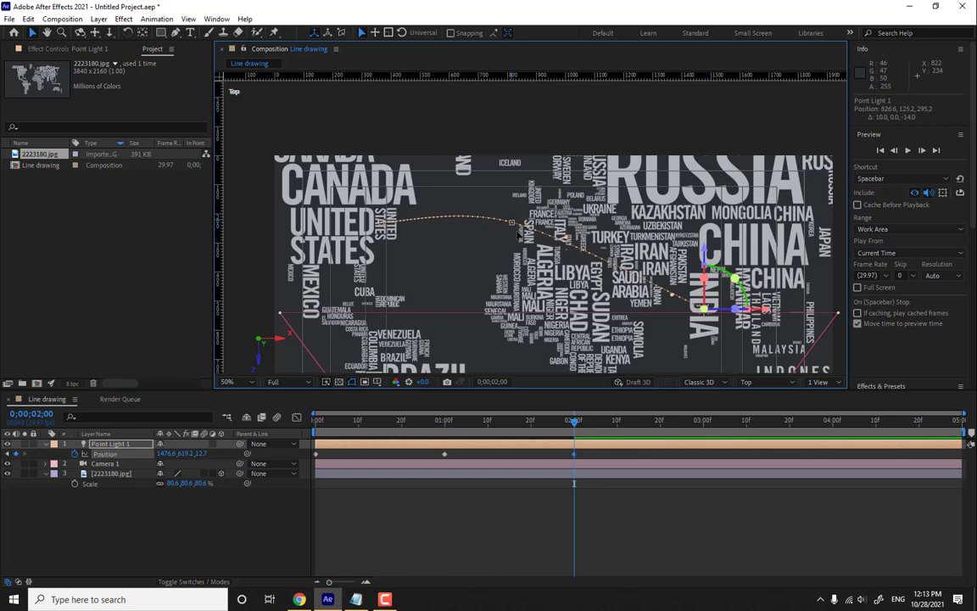
Reposition the 1-second path point between the two countries, lower it in the Camera 1 view, and lengthen its handles to flatten the arc.
left_click_drag(466, 205, 527, 266)
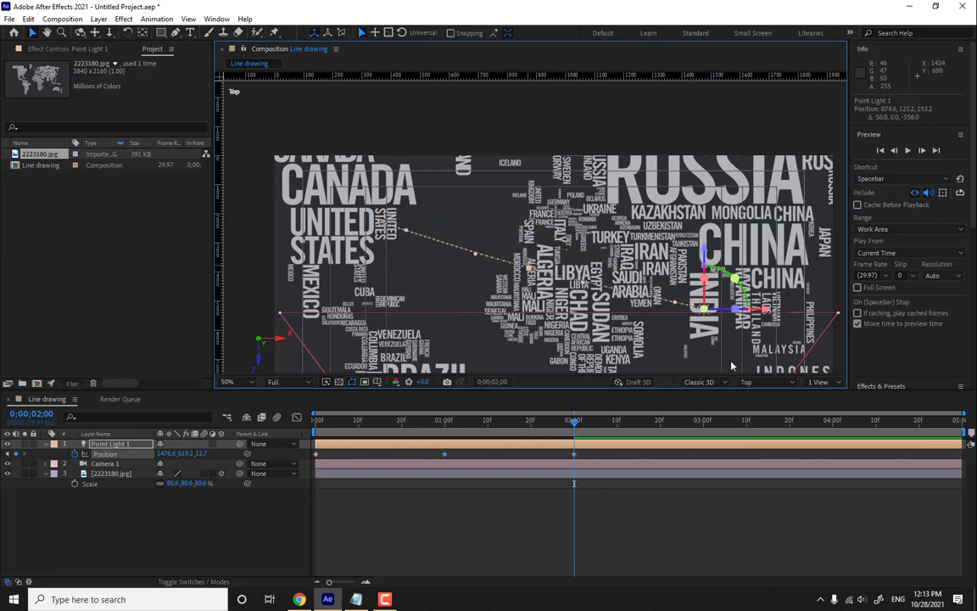
left_click(751, 381)
left_click(763, 192)
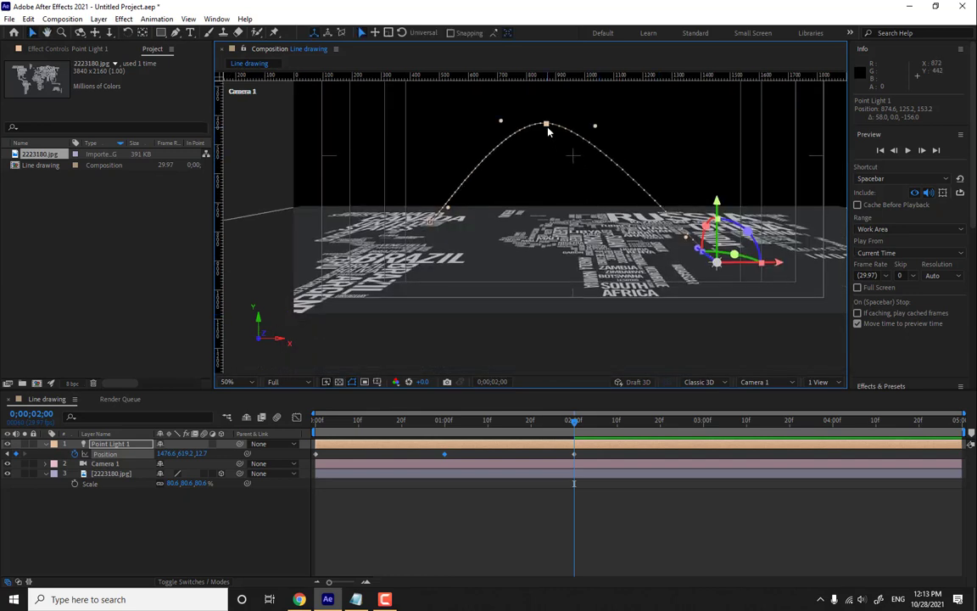
left_click_drag(625, 177, 660, 180)
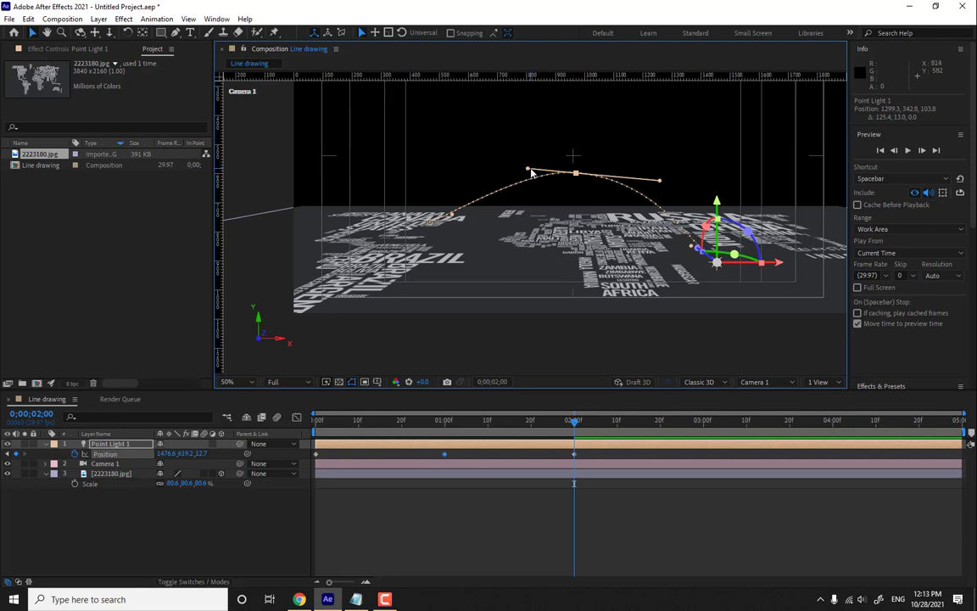
left_click_drag(532, 173, 508, 170)
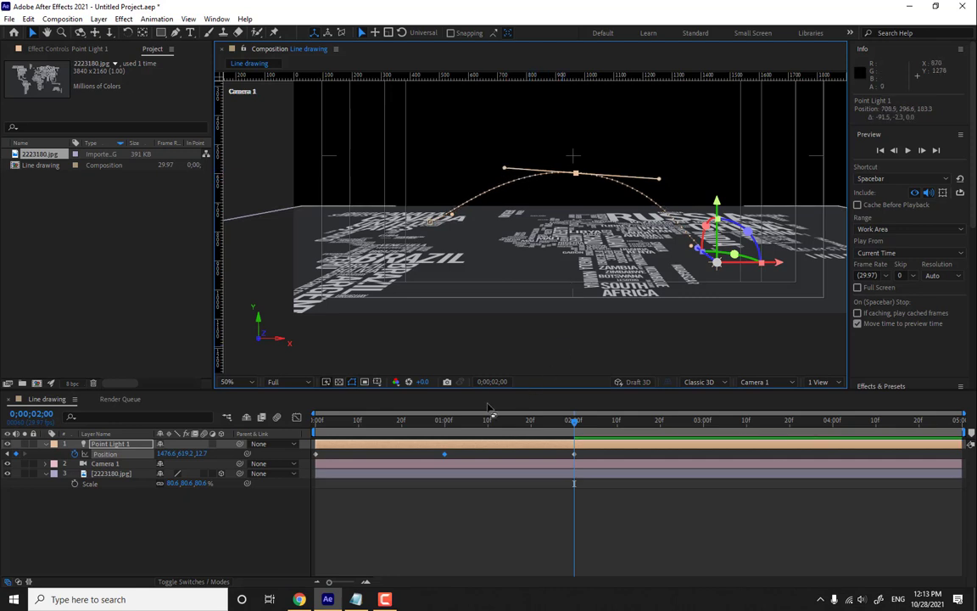
In the Left view, raise the light's 2-second position to about Y 511.2.
left_click(776, 382)
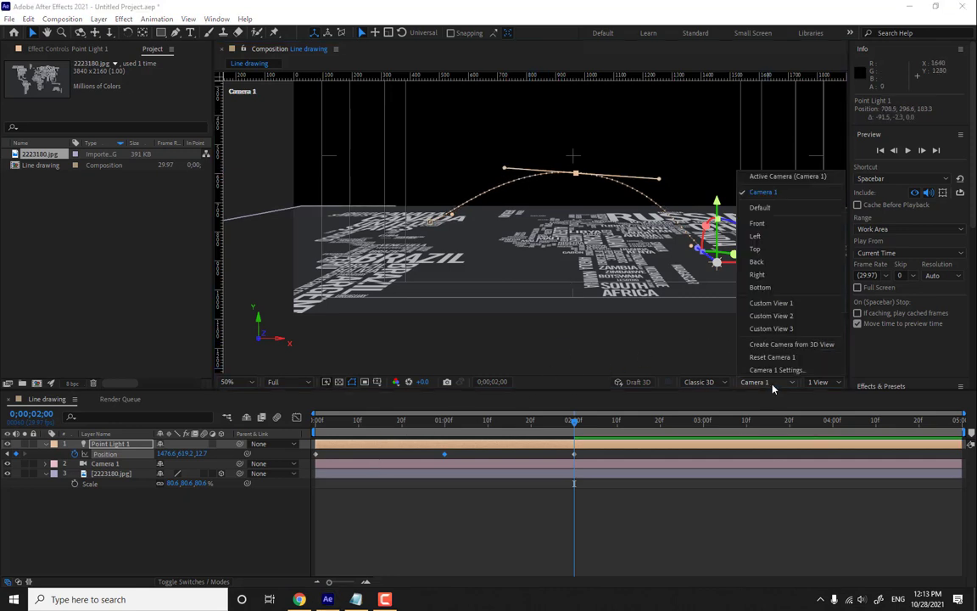
left_click(767, 218)
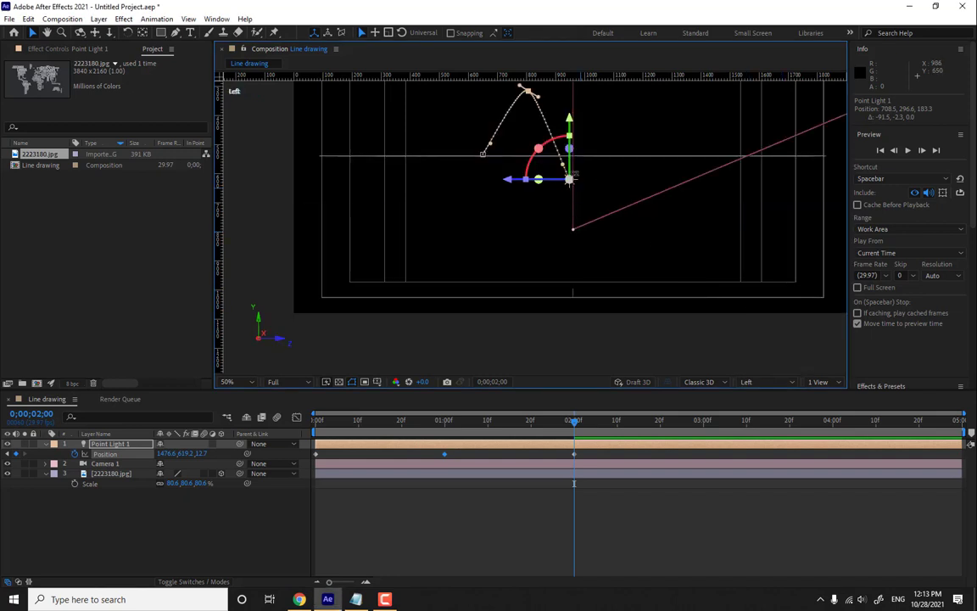
left_click_drag(570, 140, 578, 95)
In the Top view, straighten the light's path by moving the middle point's outgoing handle to about 1280.8, 336.6, 71.6.
left_click(751, 381)
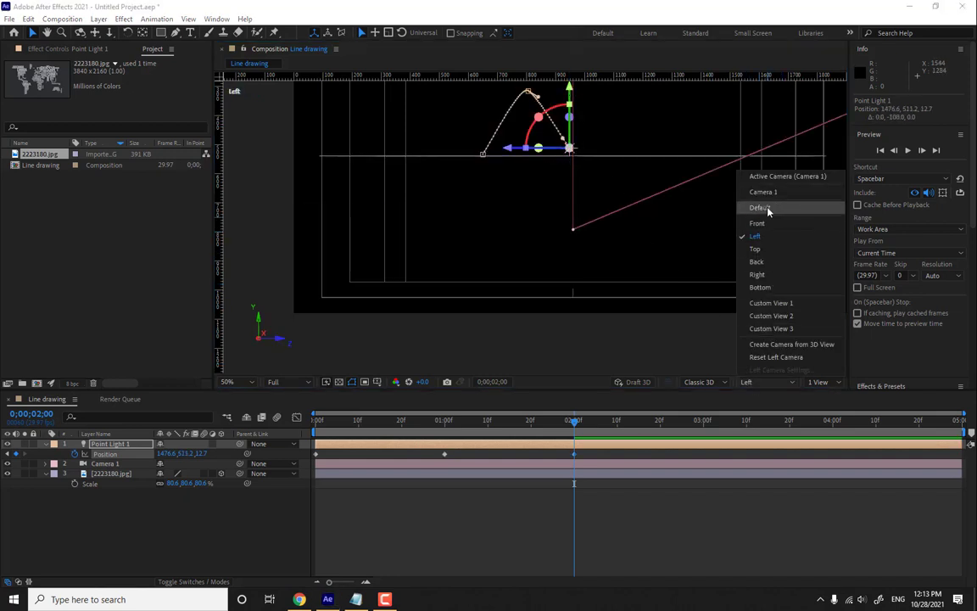
left_click(774, 250)
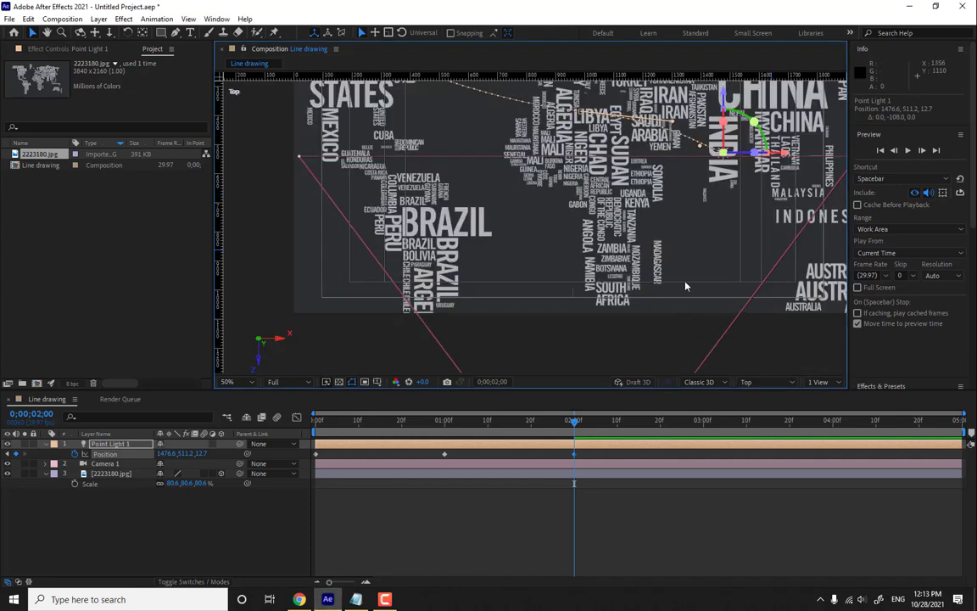
scroll(594, 195, "up", 3)
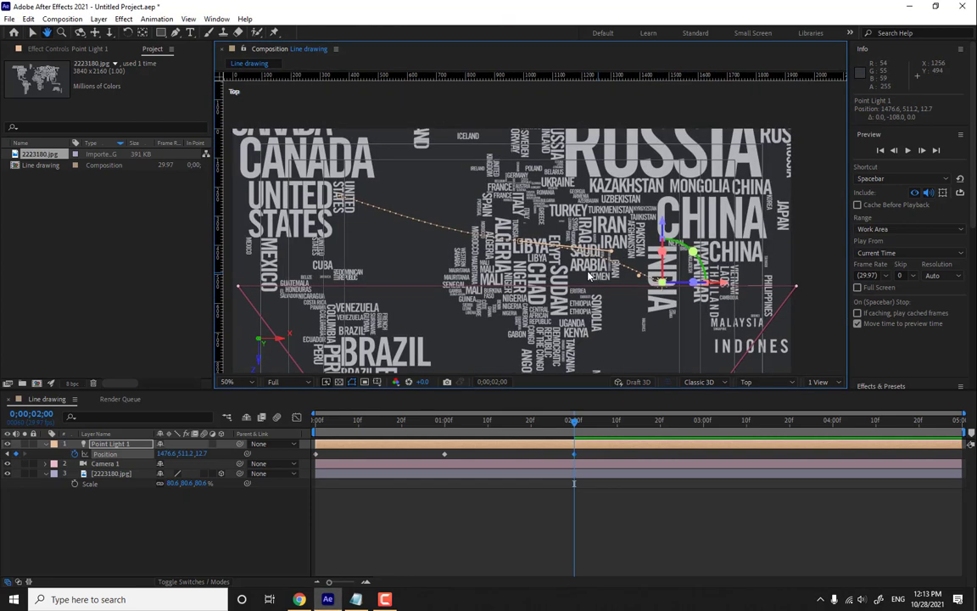
scroll(538, 243, "up", 2)
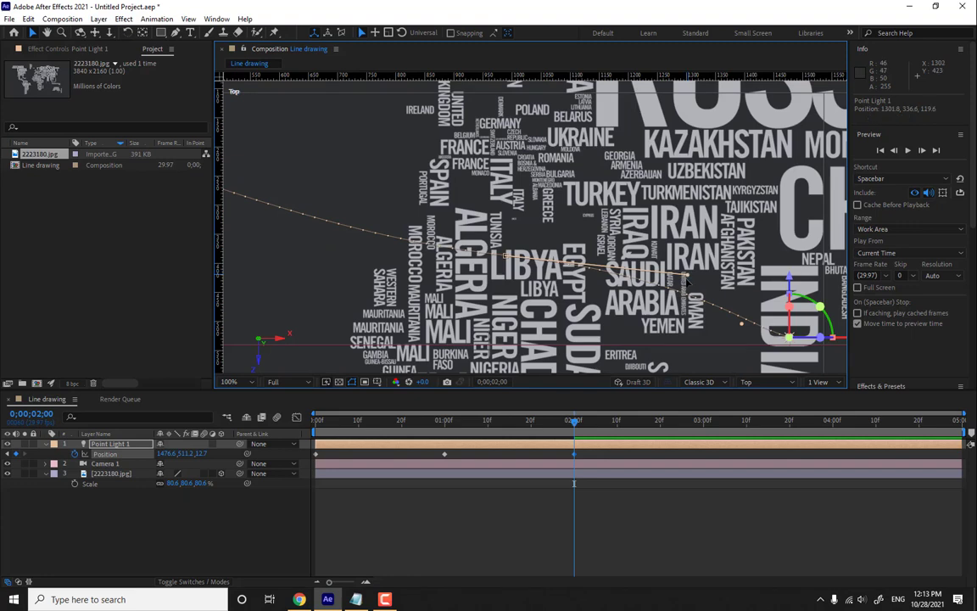
left_click_drag(687, 283, 668, 320)
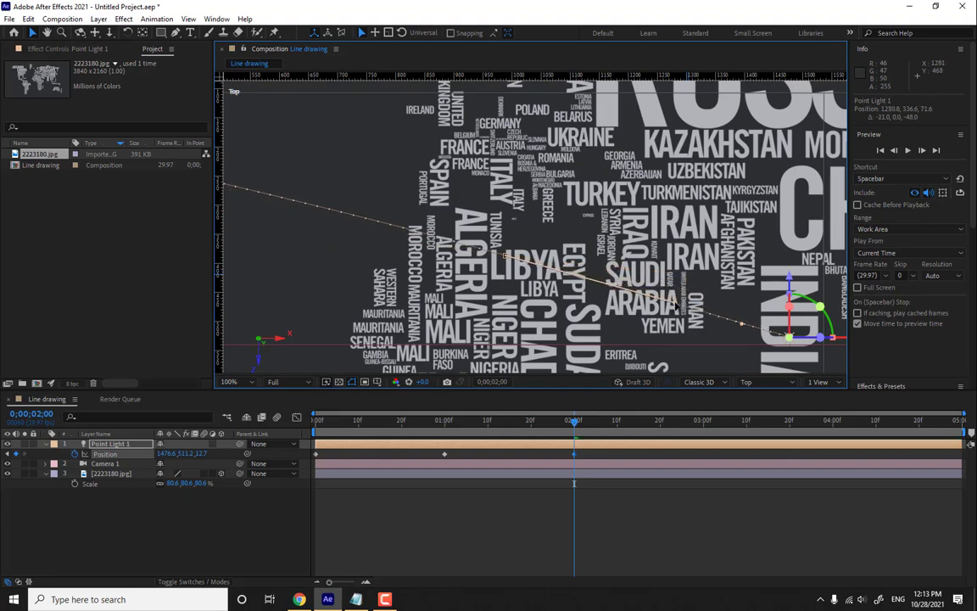
Preview the light's motion from the start in the Camera 1 view.
left_click(746, 381)
left_click(768, 191)
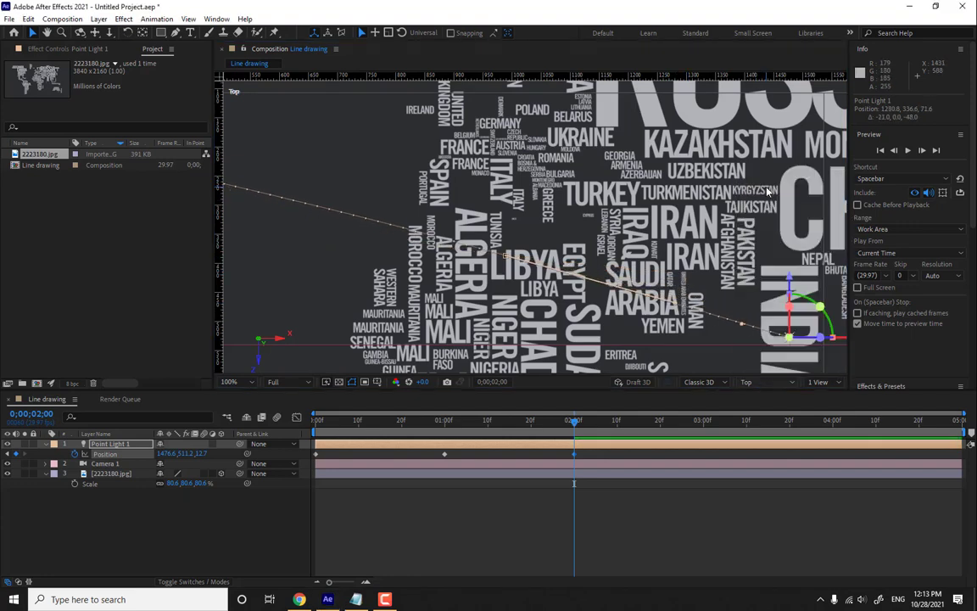
scroll(551, 315, "down", 4)
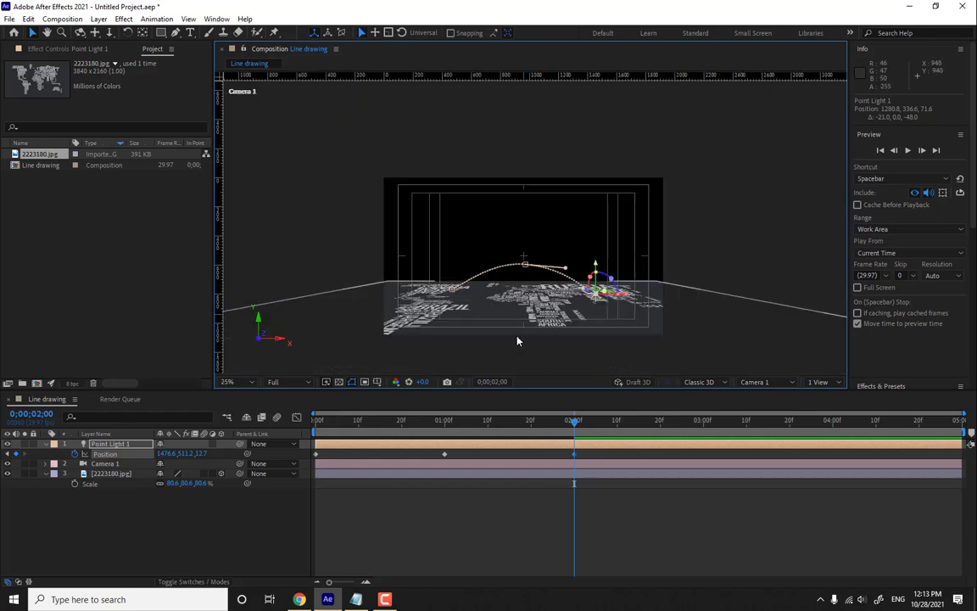
scroll(563, 233, "up", 2)
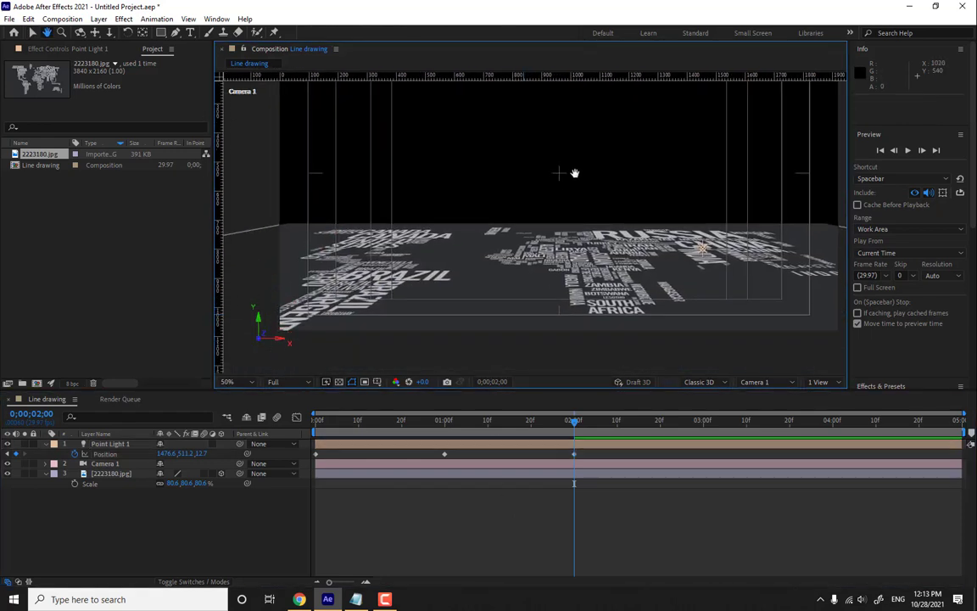
left_click(319, 421)
key("space")
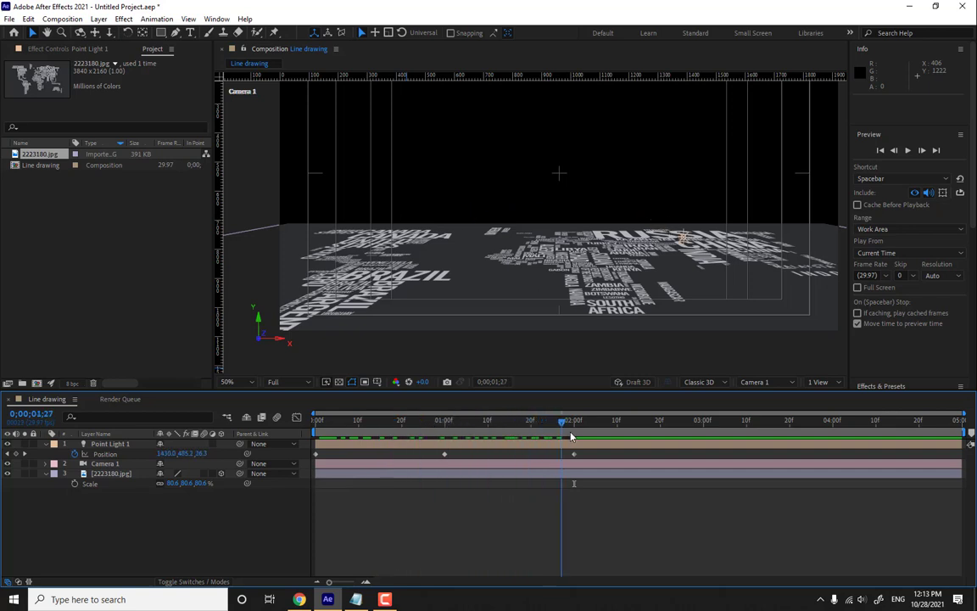
Hold the light over India with a position keyframe at 3 seconds, and set the current time to 4 seconds.
left_click_drag(575, 436, 705, 421)
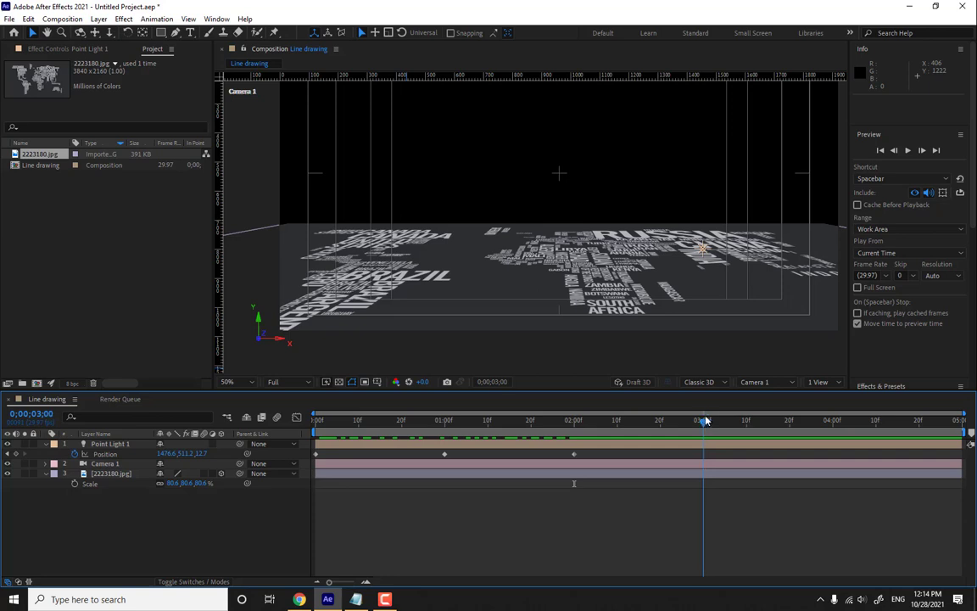
left_click(15, 453)
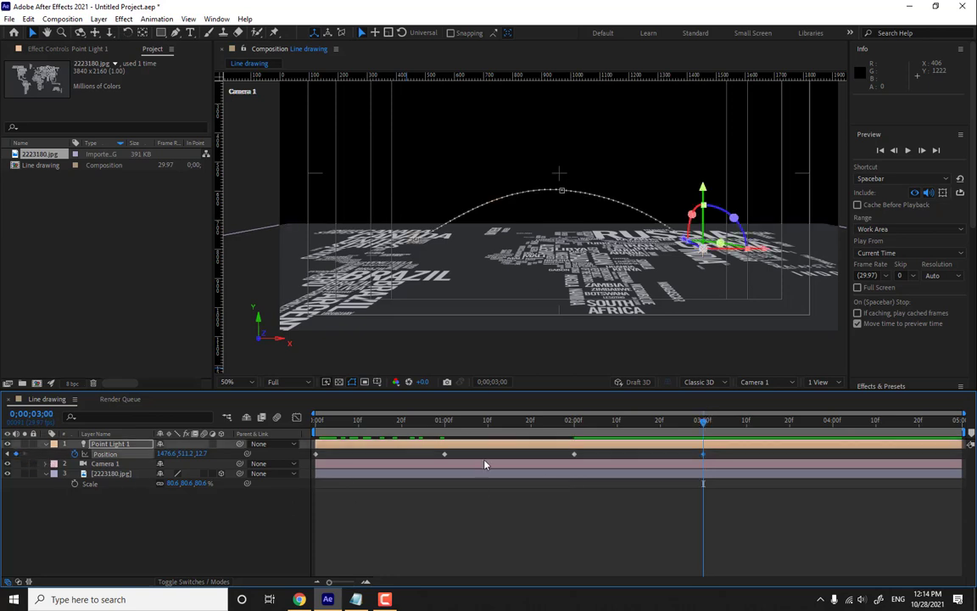
left_click(834, 430)
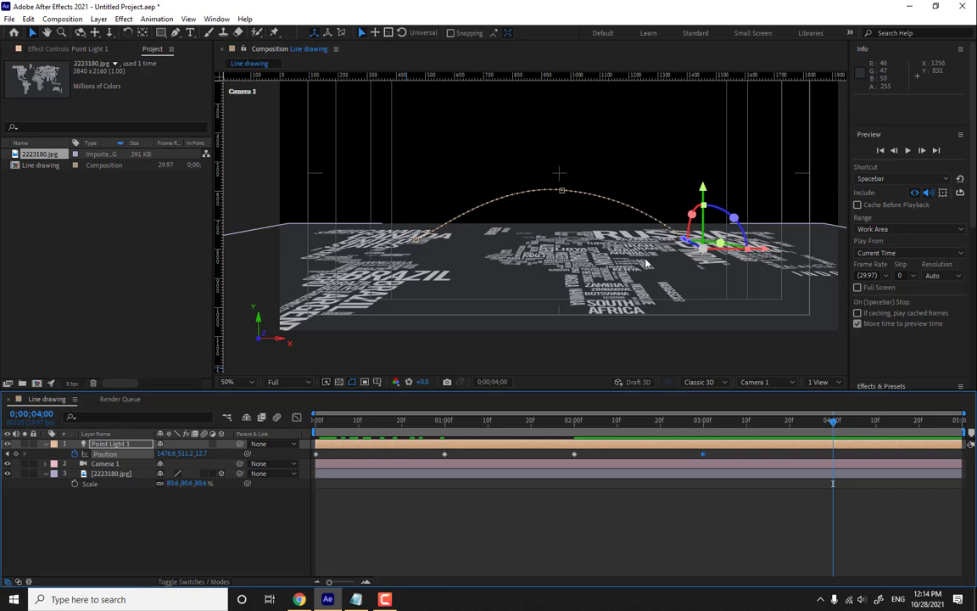
Examine the map from Africa to Brazil in the Camera 1 view to choose the light's next destination.
key("period")
left_click_drag(670, 284, 617, 283)
key("v")
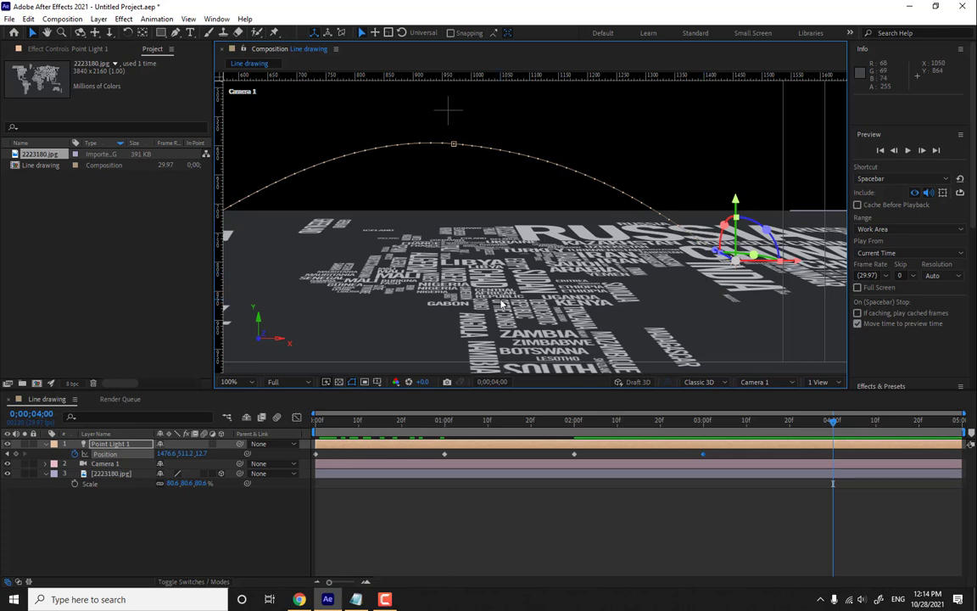
key("h")
left_click_drag(500, 304, 347, 272)
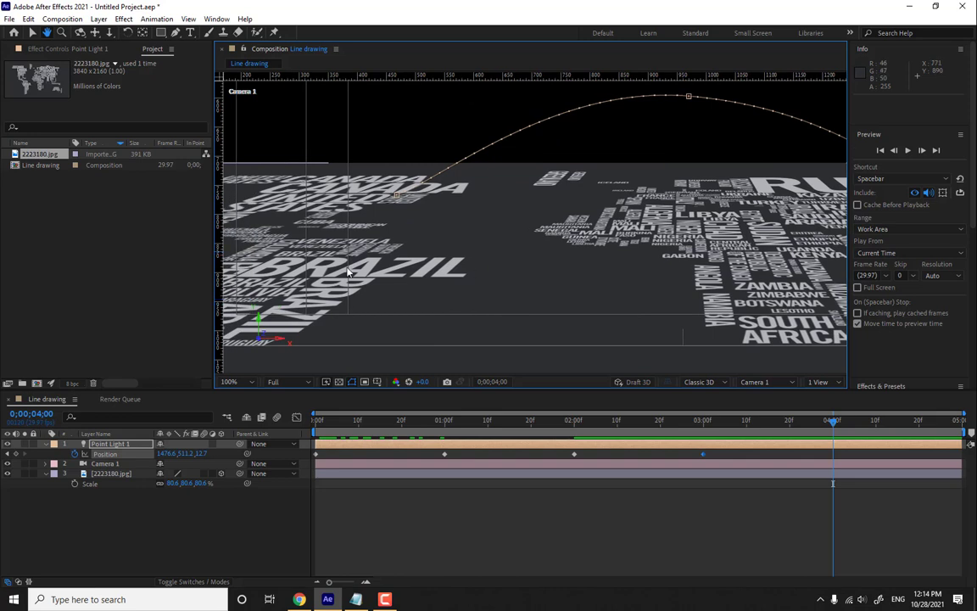
key("v")
scroll(597, 256, "down", 4)
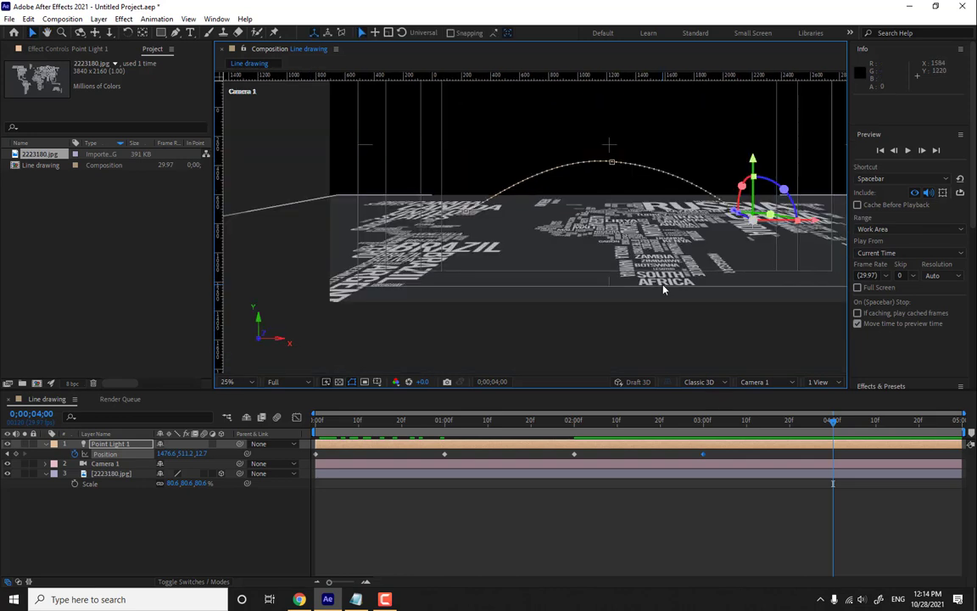
scroll(664, 290, "up", 2)
left_click(708, 382)
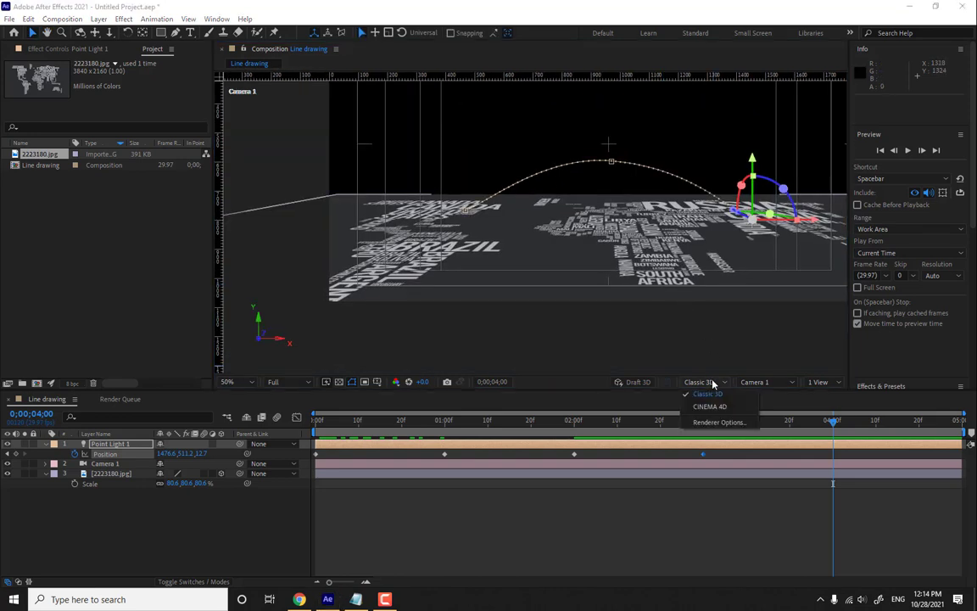
In the Top view, move the light at 4 seconds over central Africa to about 1050.6, 511.2, -99.3.
left_click(754, 381)
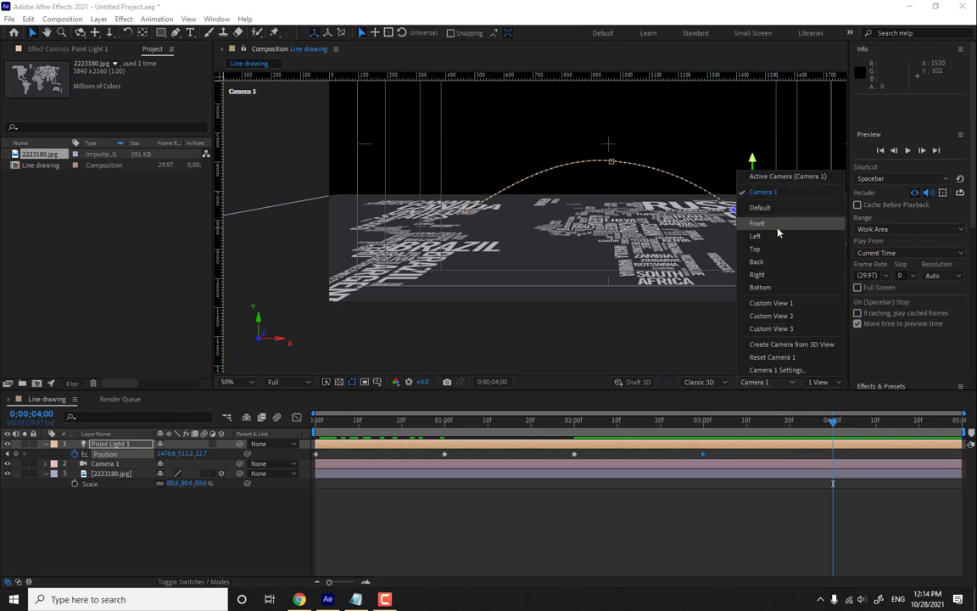
left_click(767, 248)
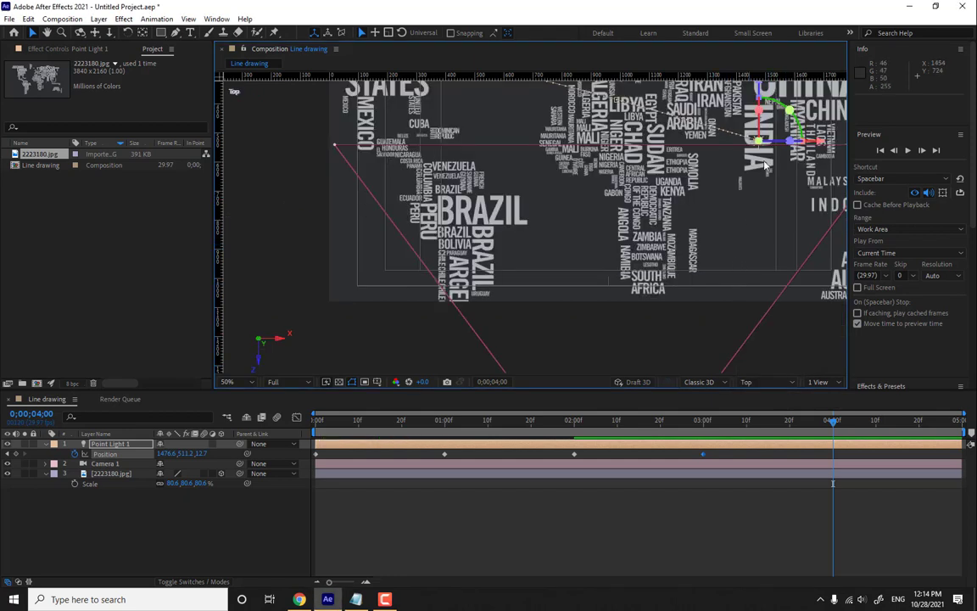
left_click(728, 507)
left_click_drag(754, 148, 444, 213)
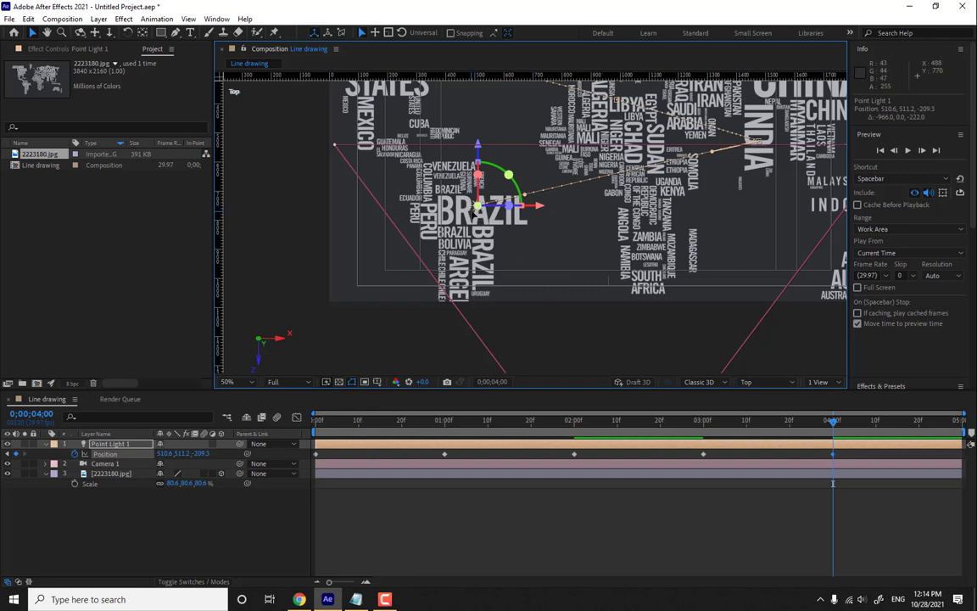
left_click_drag(475, 208, 635, 179)
At the last frame, 0;00;04;29, move the light over Brazil to about 476.6, 511.2, -229.3.
left_click_drag(941, 422, 960, 422)
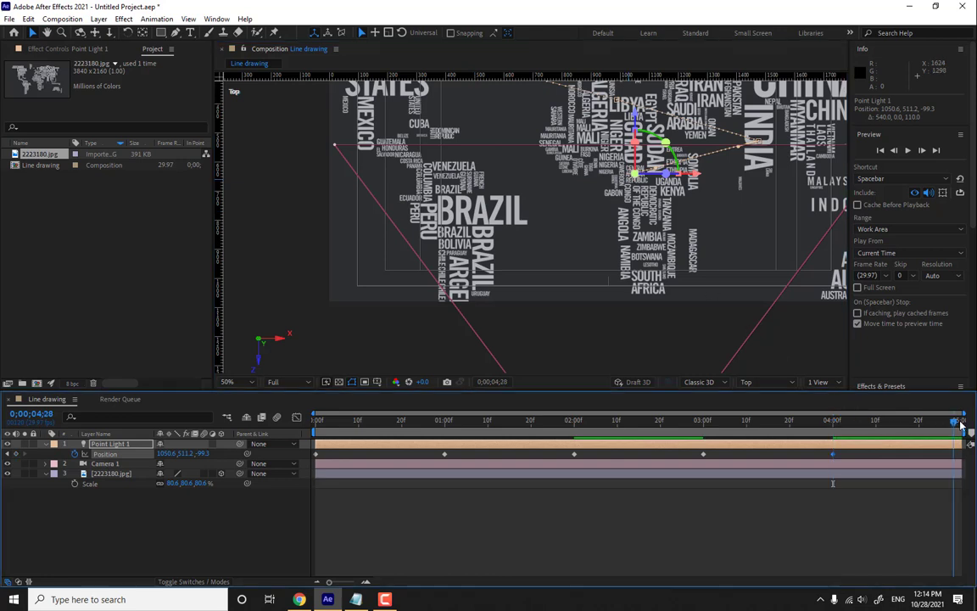
left_click(685, 392)
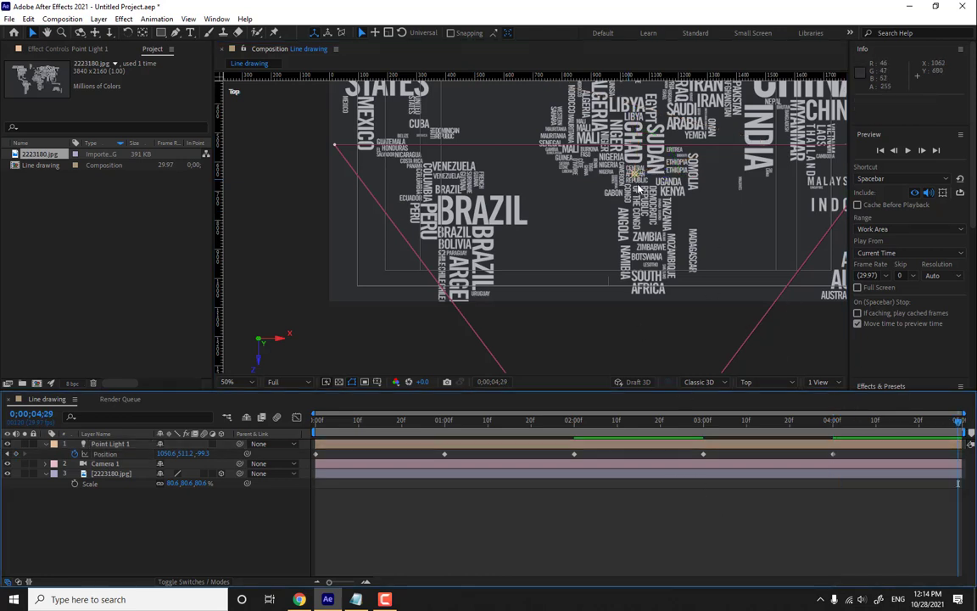
left_click_drag(567, 163, 470, 204)
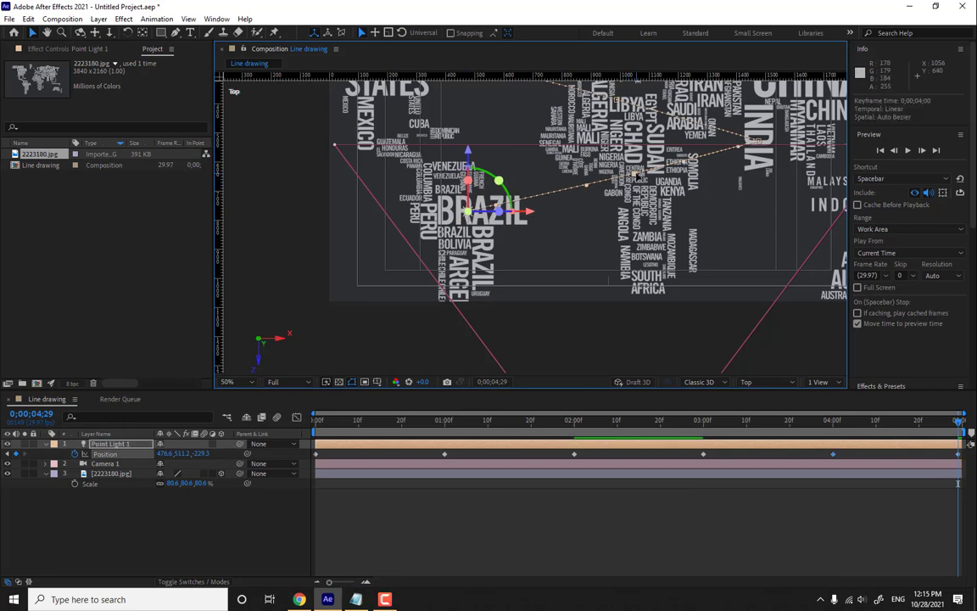
At 4 seconds, in the Left view, raise the light over central Africa to about 1050.6, 437.2, -99.3.
left_click(834, 422)
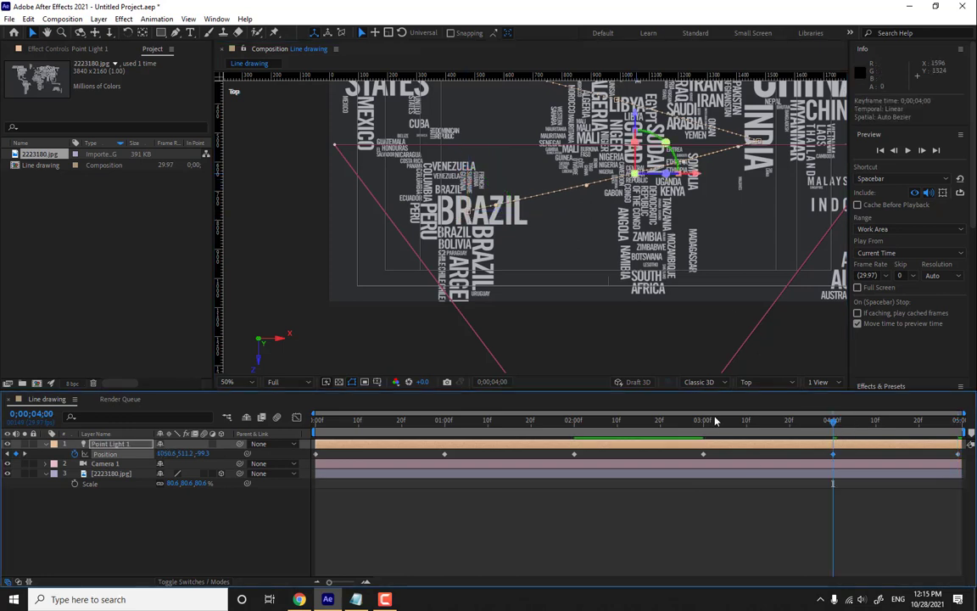
left_click(744, 382)
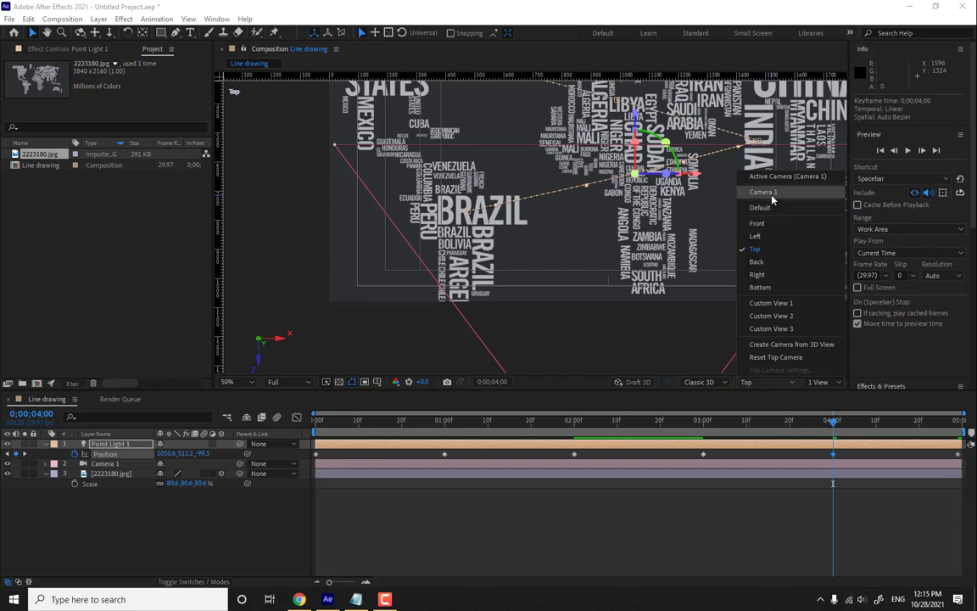
left_click(757, 235)
key("h")
left_click_drag(680, 183, 669, 290)
key("v")
left_click_drag(628, 194, 634, 168)
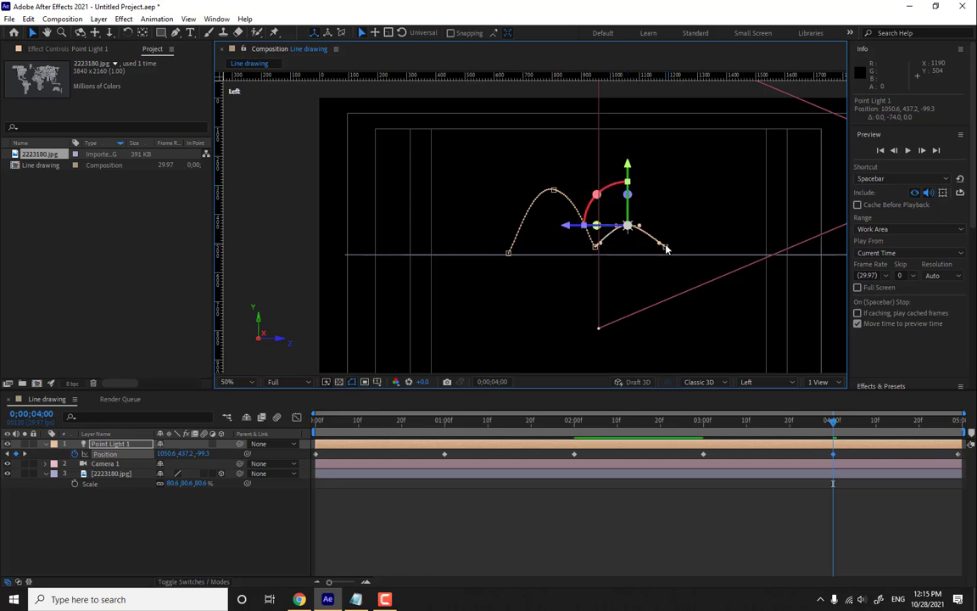
At the last frame, in the Left view, lower the light over Brazil to about 476.6, 531.2, -229.3.
left_click(958, 422)
left_click(762, 387)
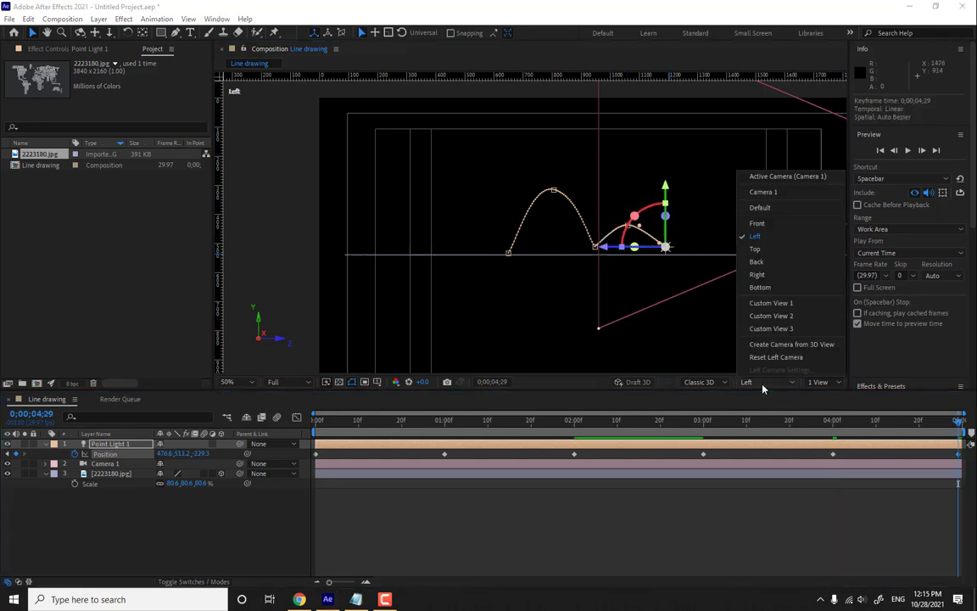
left_click(766, 240)
key("period")
key("period")
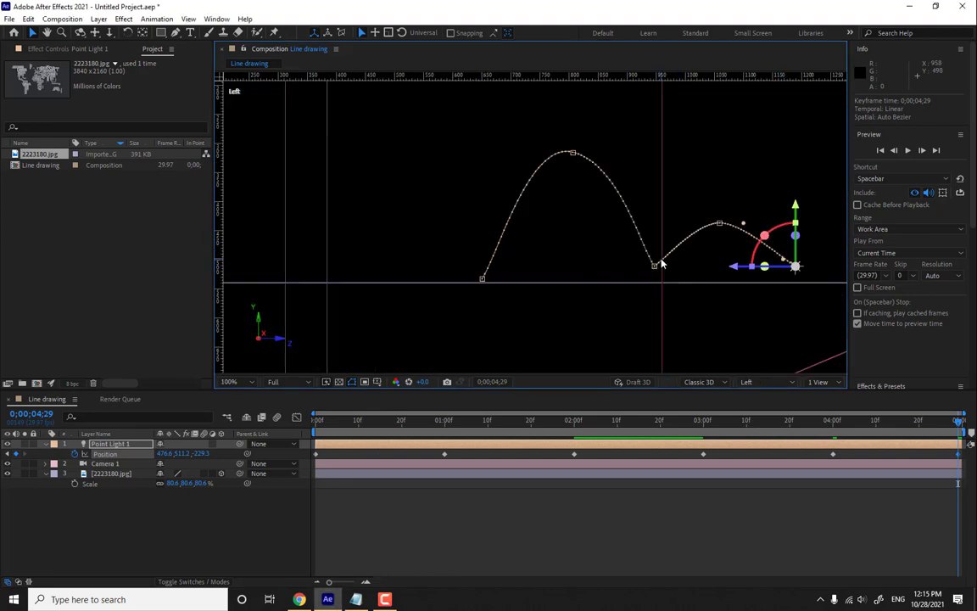
left_click_drag(795, 261, 798, 277)
In the Top view, pull the Africa keyframe's motion path handle toward Brazil, to about 844.0, 440.5, -147.7.
left_click(748, 382)
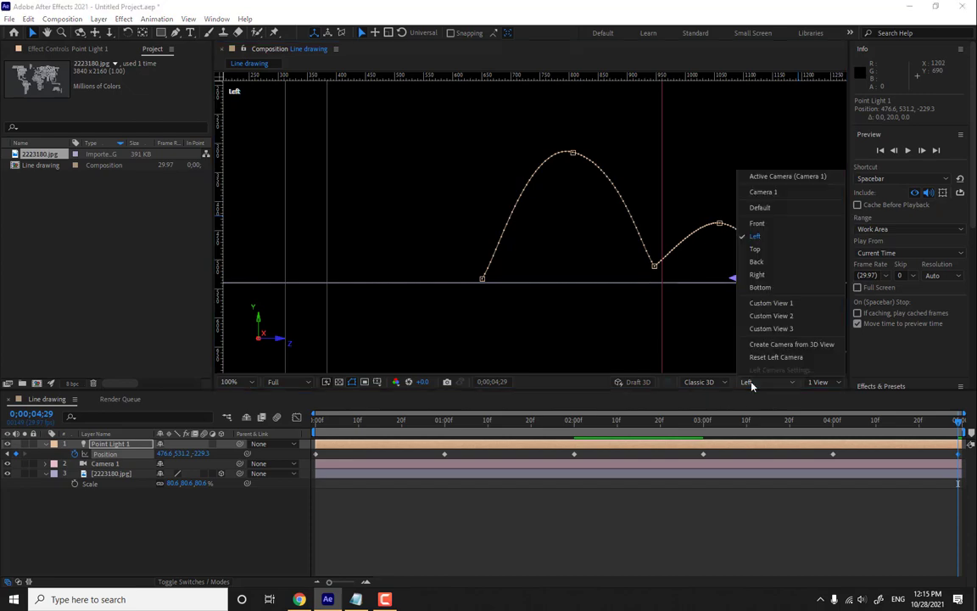
left_click(767, 247)
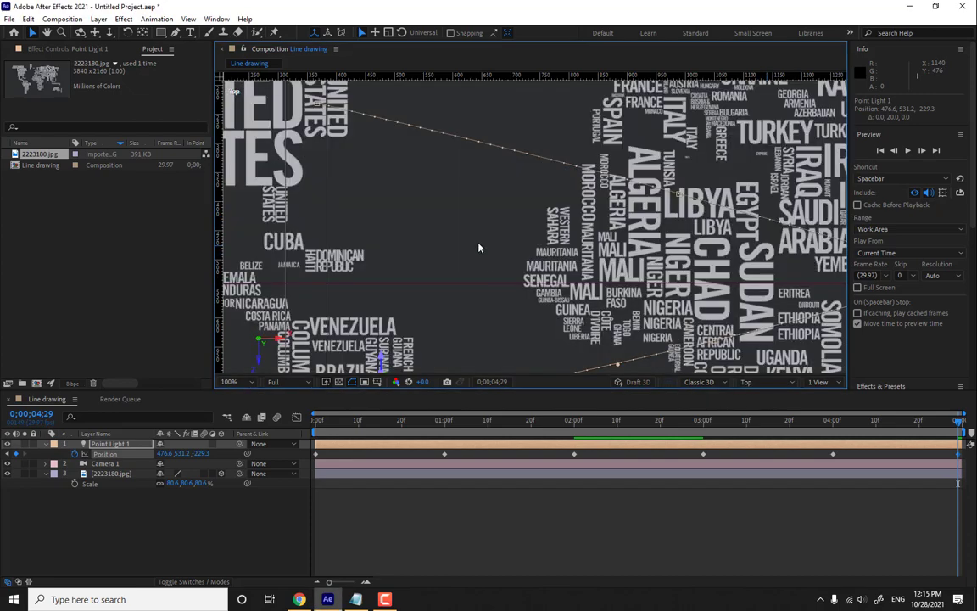
scroll(533, 309, "down", 1)
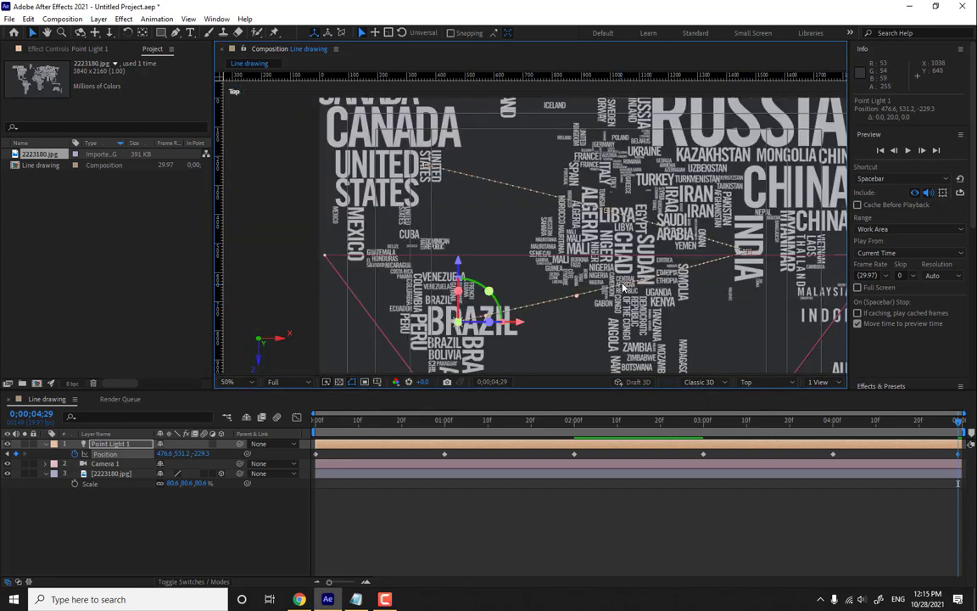
left_click_drag(649, 279, 567, 301)
In the Camera 1 view, raise the light's Africa keyframe to a Y position of about 241.4 and lengthen its handles into a smooth arc.
left_click(749, 382)
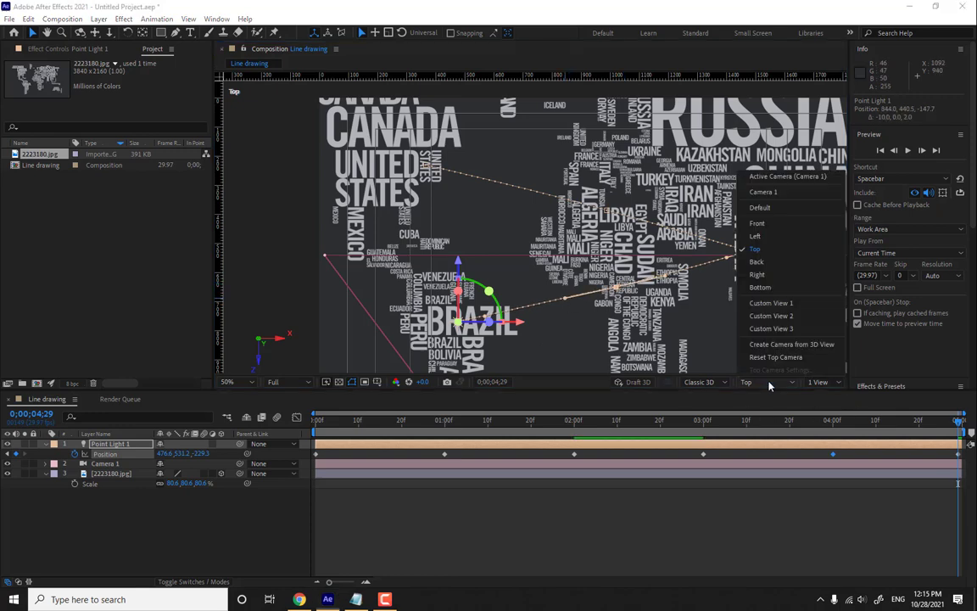
left_click(761, 192)
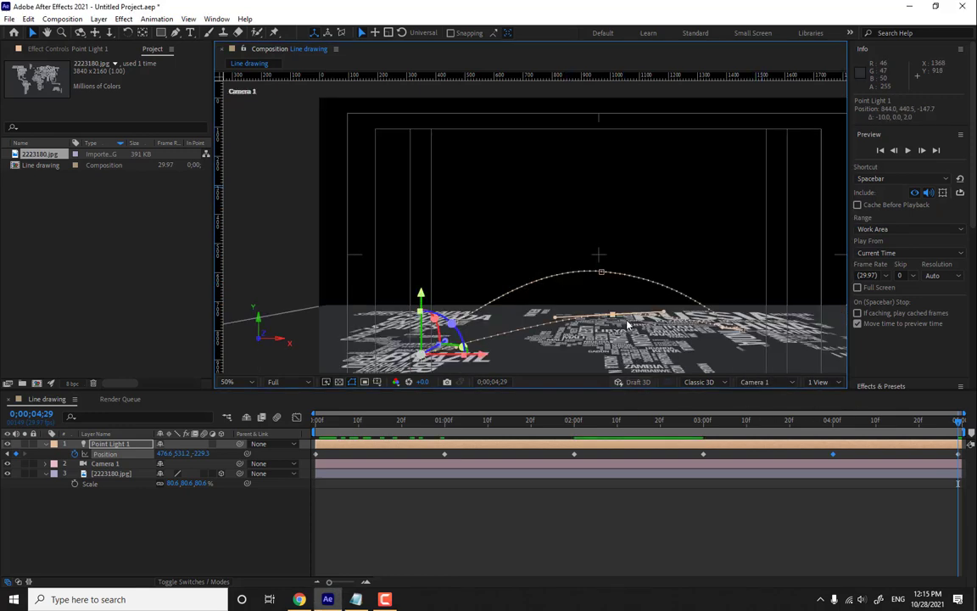
left_click_drag(567, 344, 612, 256)
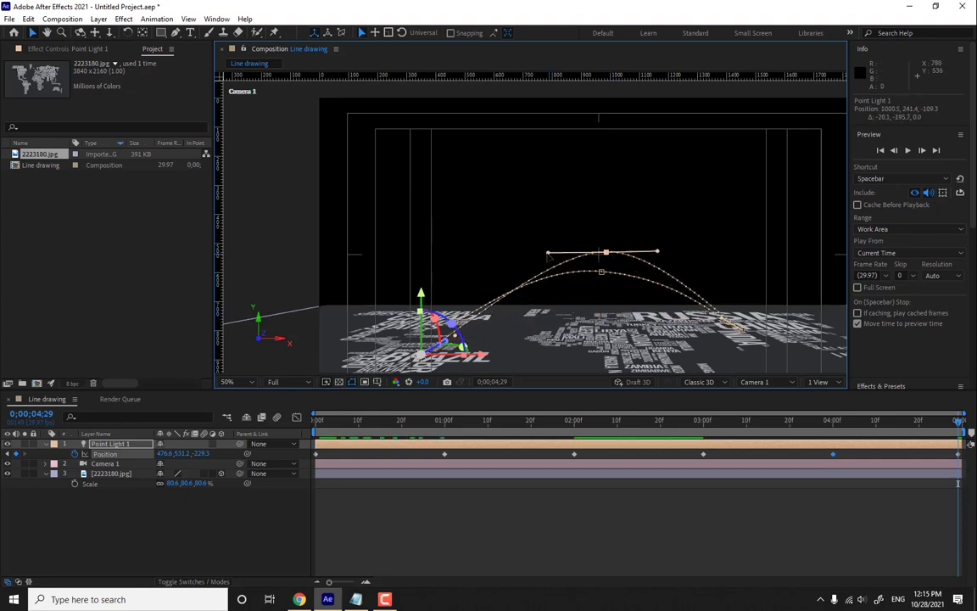
left_click_drag(548, 252, 519, 259)
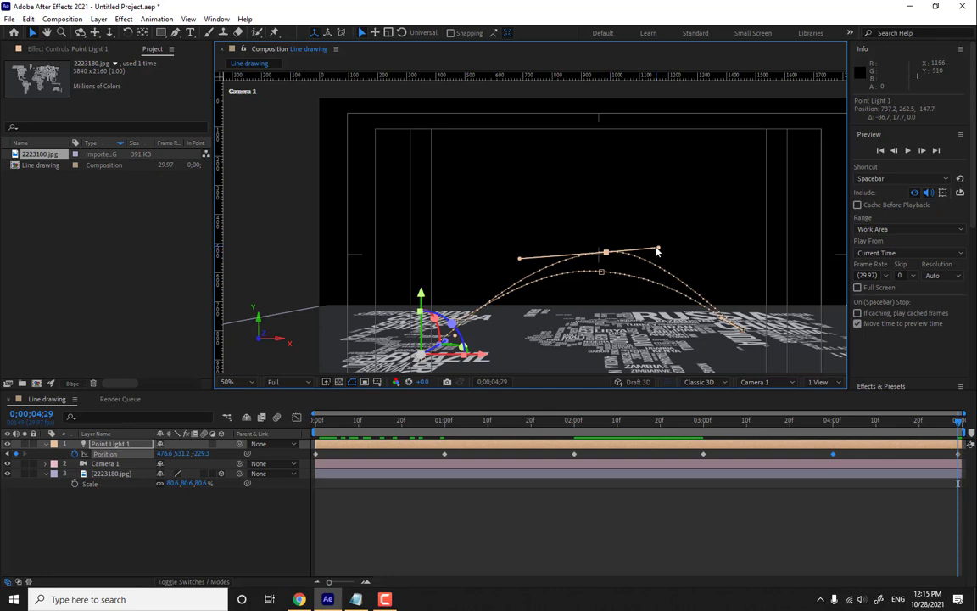
left_click_drag(657, 251, 667, 250)
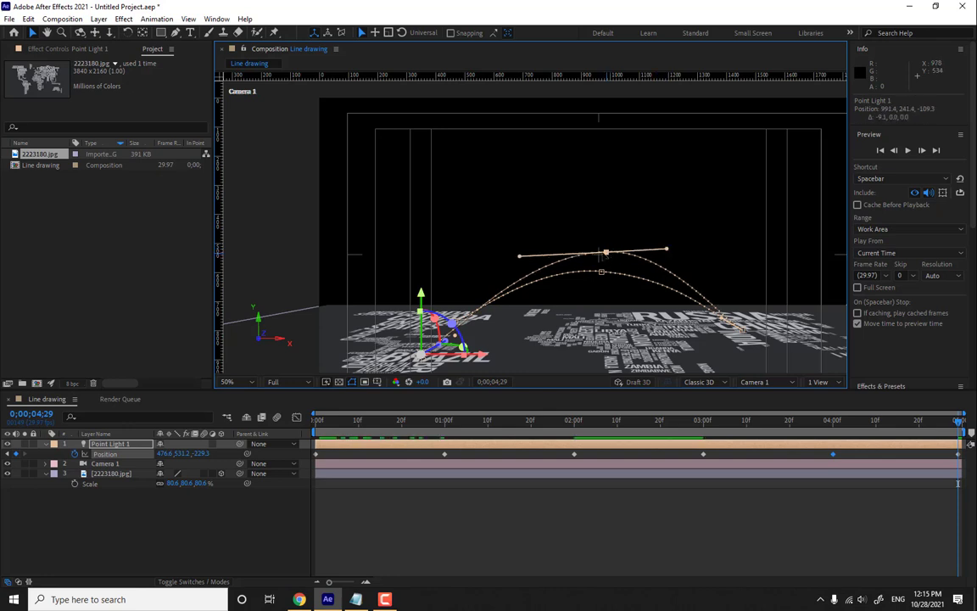
left_click_drag(603, 255, 540, 261)
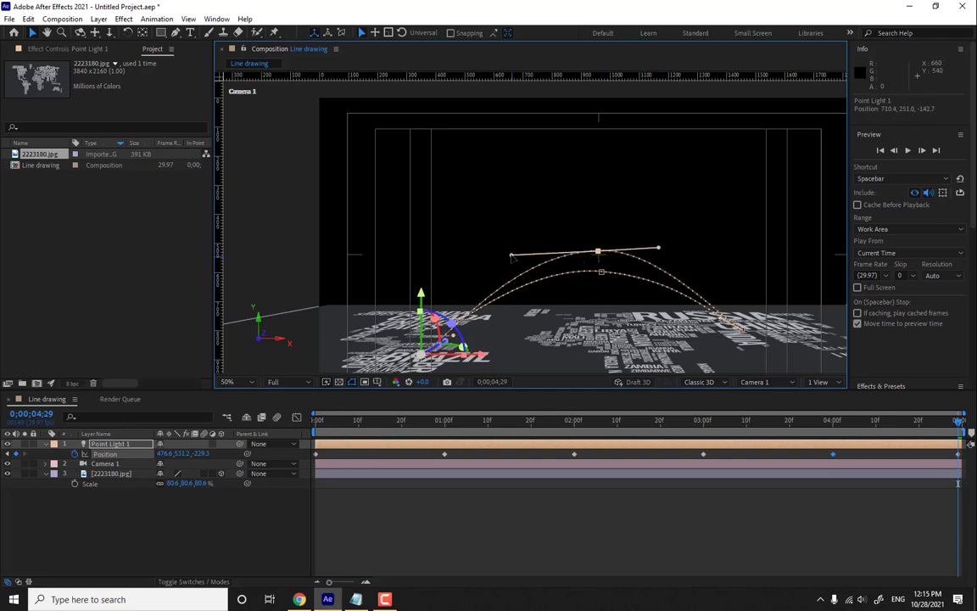
left_click(584, 526)
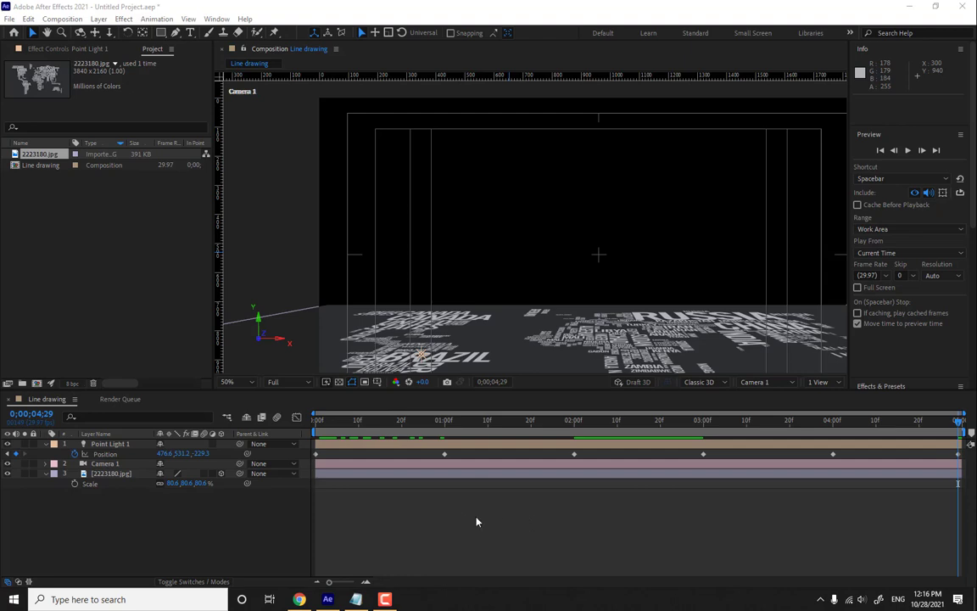
Create a 1920 by 1080 px black solid named Particular and apply the RG Trapcode Particular effect to it.
left_click(249, 530)
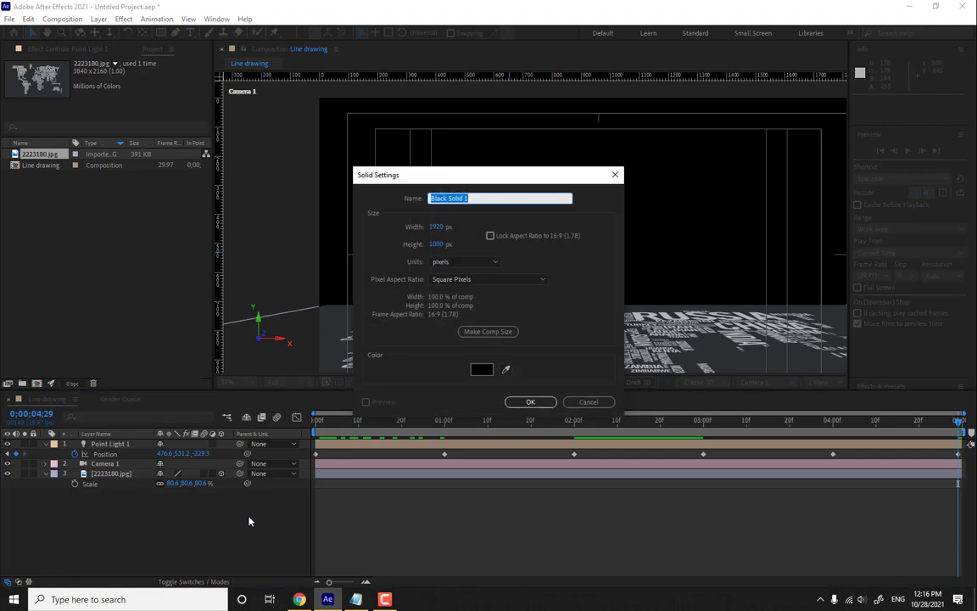
type("Particular")
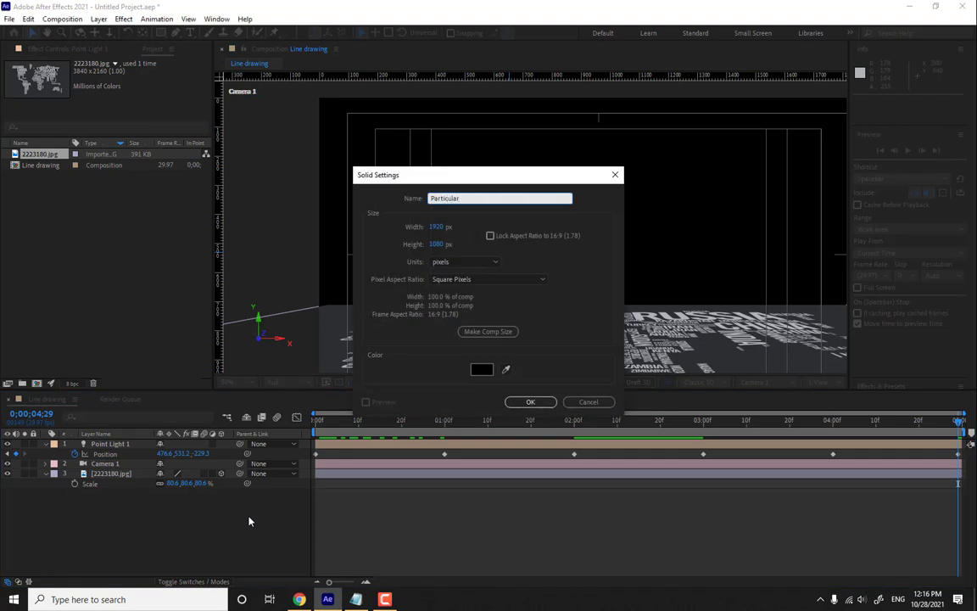
key("Return")
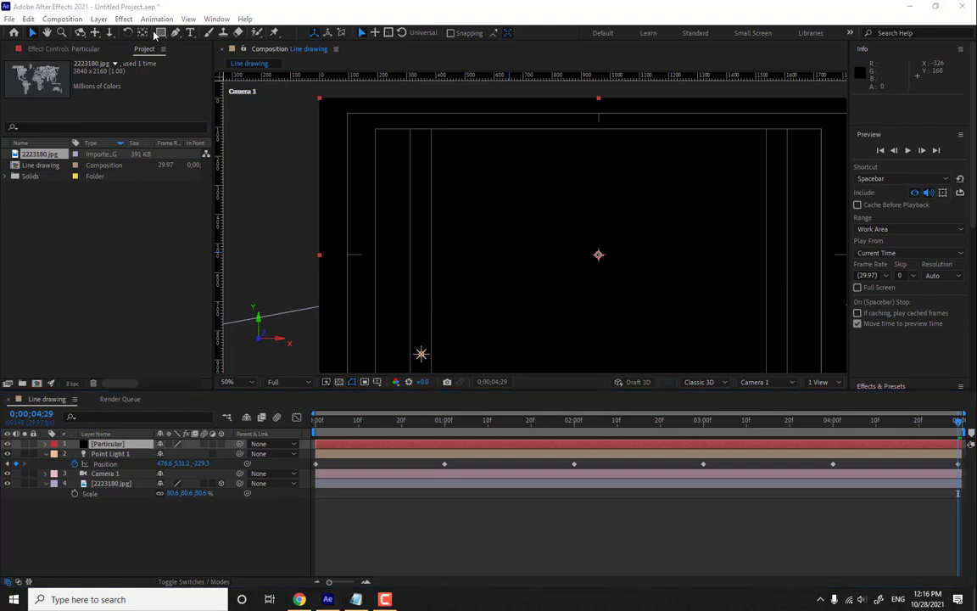
left_click(123, 19)
mouse_move(181, 295)
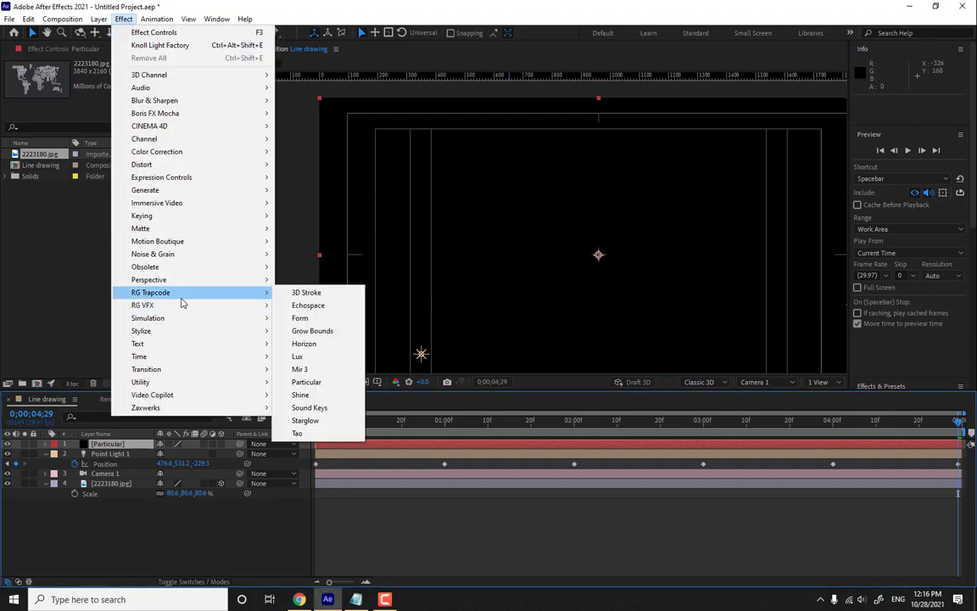
left_click(307, 382)
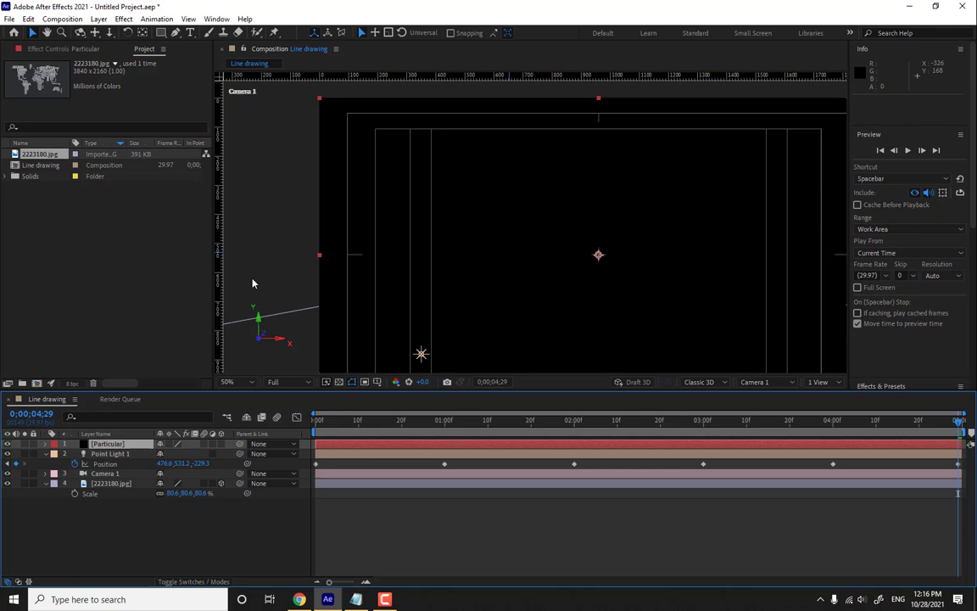
Set Particular's Emitter Type to Light(s) and acknowledge the light naming notice.
left_click(15, 147)
scroll(85, 167, "down", 1)
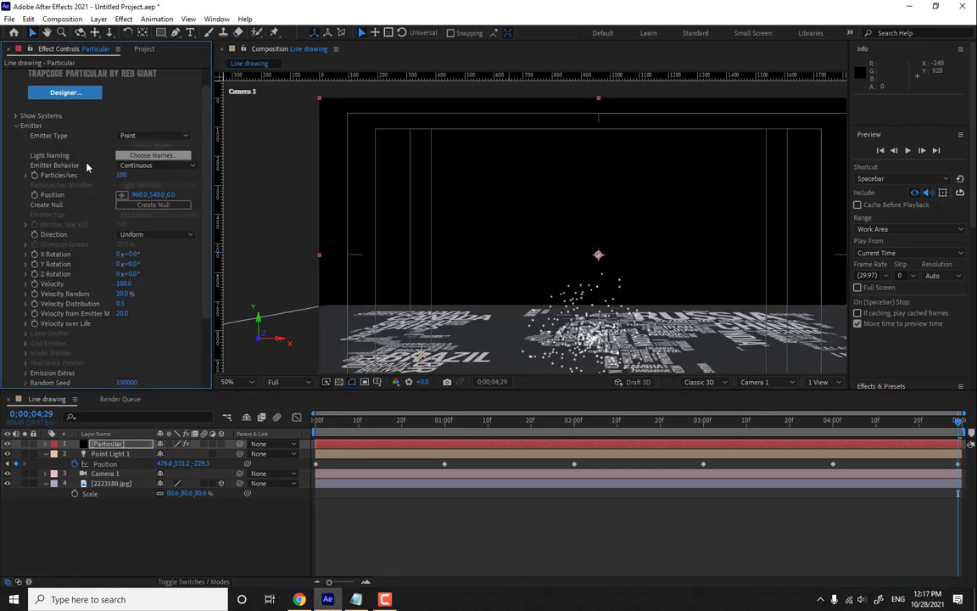
left_click(156, 136)
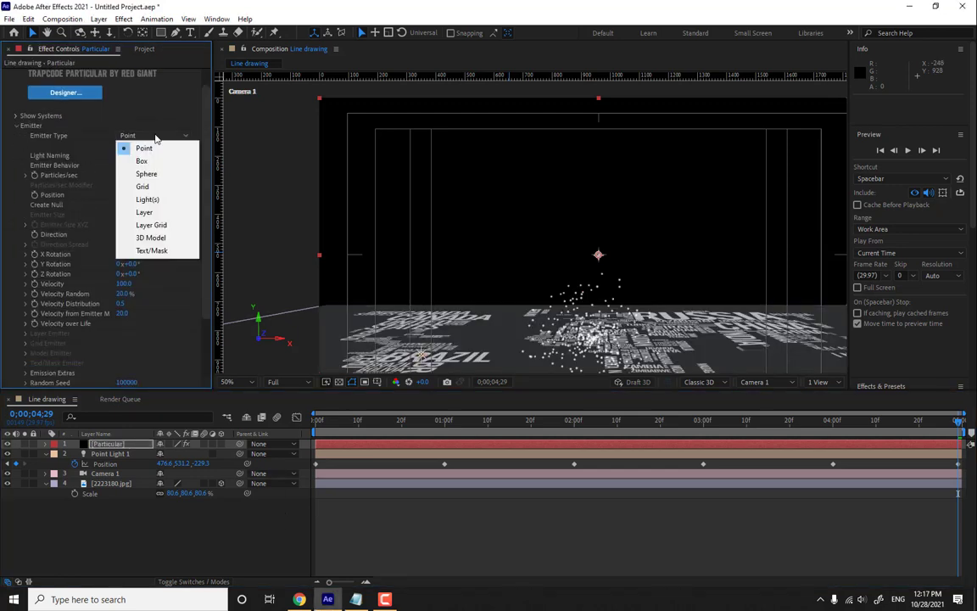
left_click(146, 200)
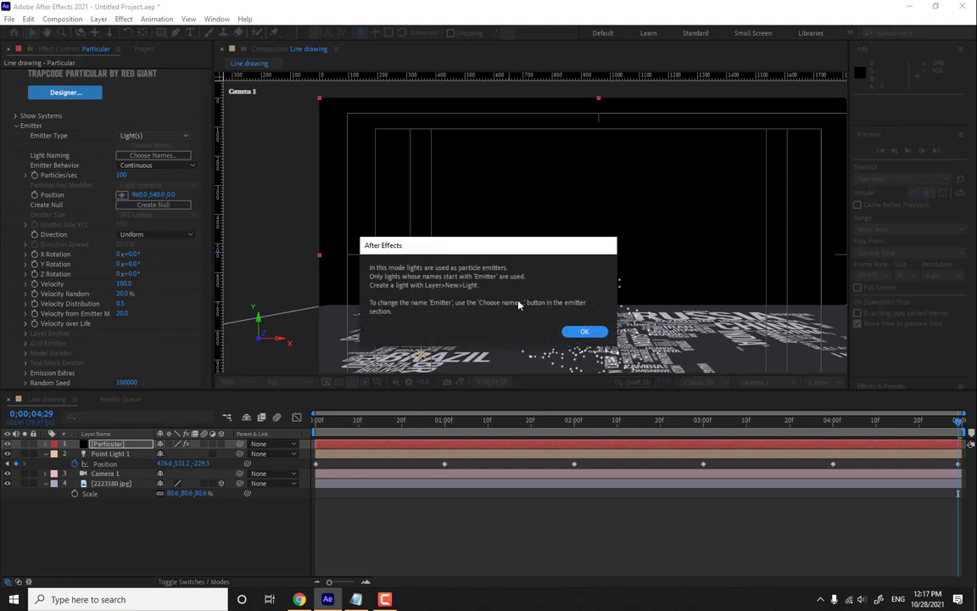
left_click(584, 331)
Rename the Point Light 1 layer as Emitter.
right_click(110, 454)
left_click(129, 432)
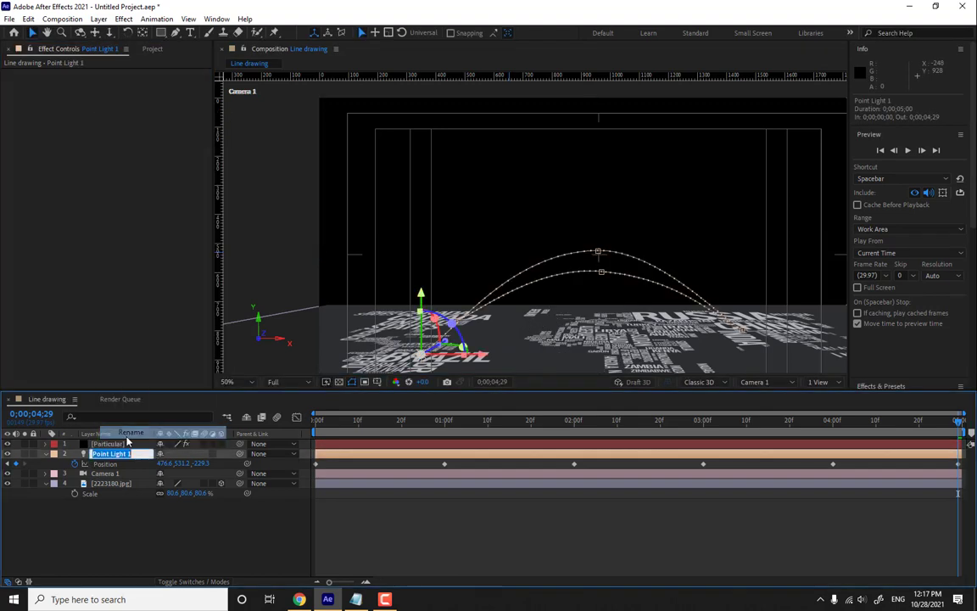
type("Emi")
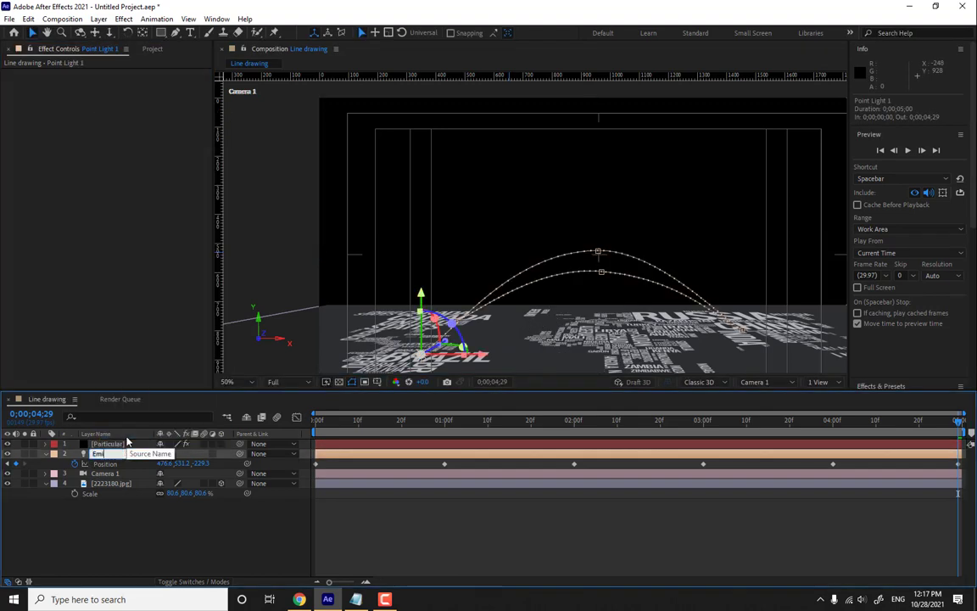
type("tter")
key("Return")
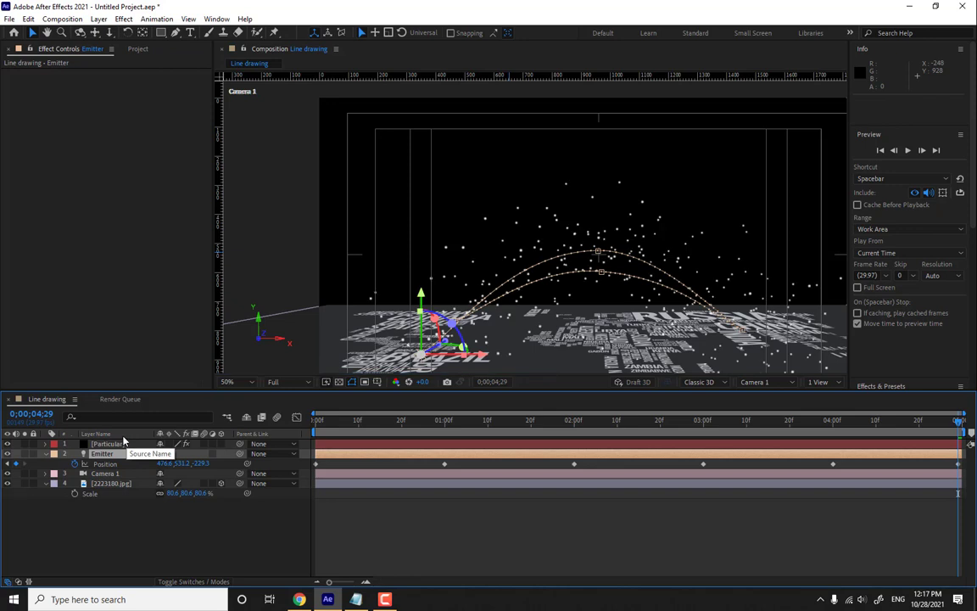
Set the Particular effect's Particles/sec to 1000.
left_click(124, 444)
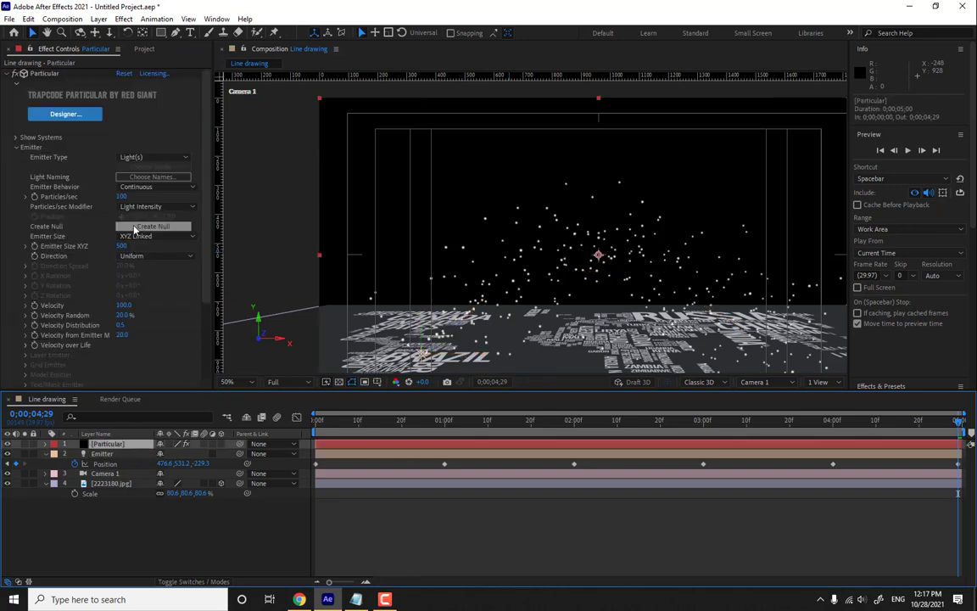
left_click_drag(141, 196, 133, 219)
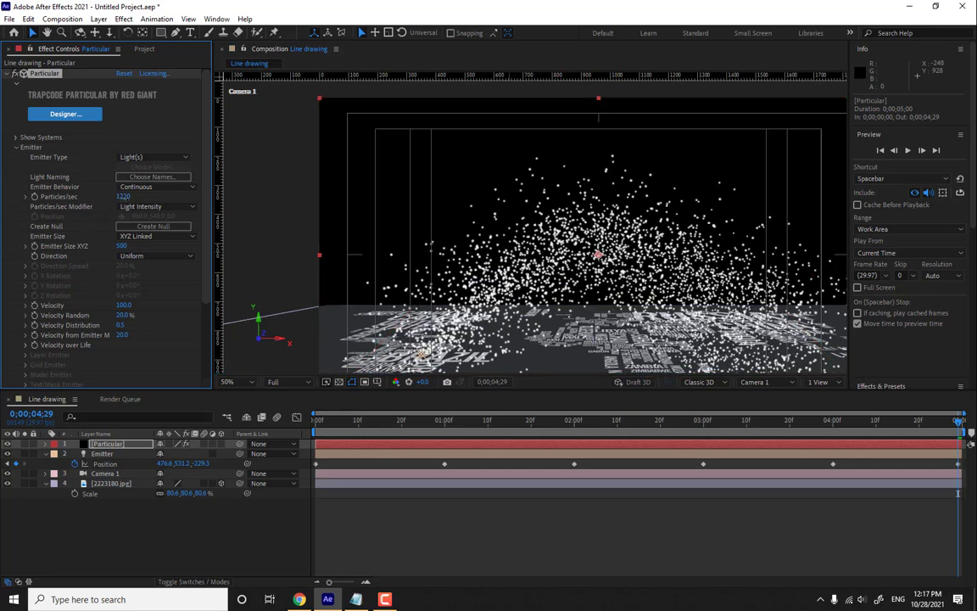
left_click(124, 197)
type("1000")
key("Return")
Set Velocity, Velocity Random, Velocity Distribution, Velocity from Emitter Motion and Emitter Size XYZ all to 0.
left_click(127, 306)
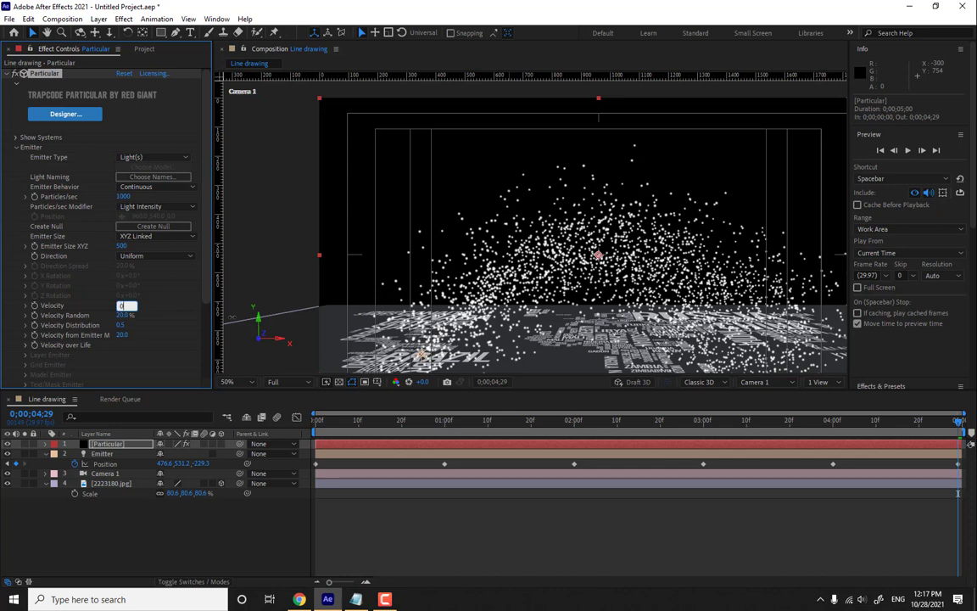
key("Tab")
type("0")
key("Tab")
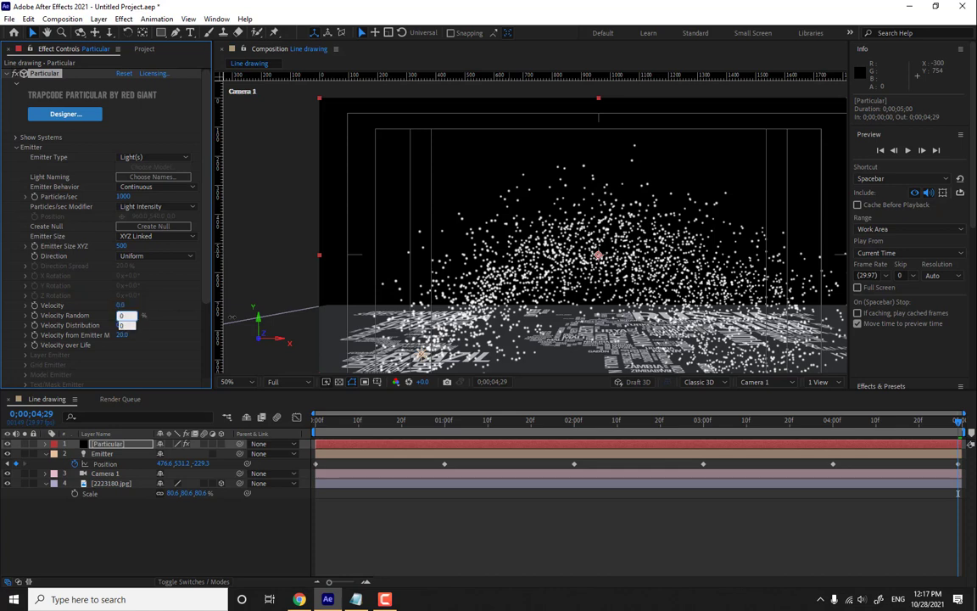
type("0")
key("Tab")
type("0")
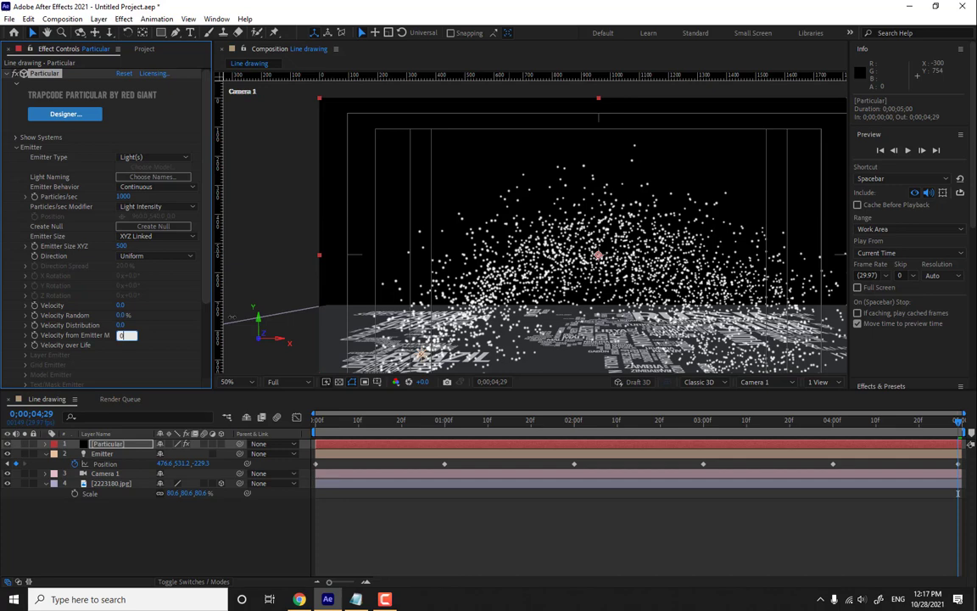
key("Return")
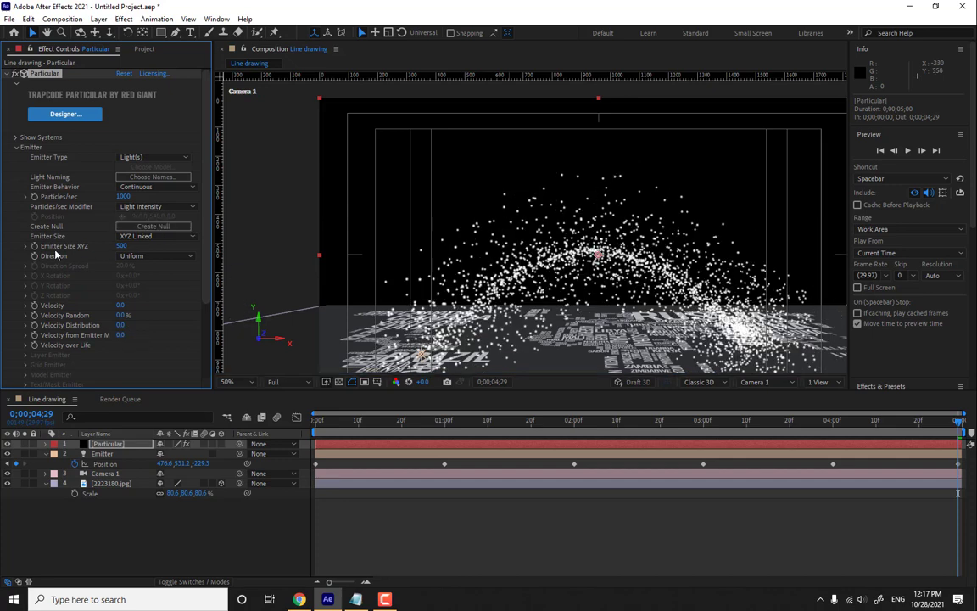
left_click(121, 247)
key("Return")
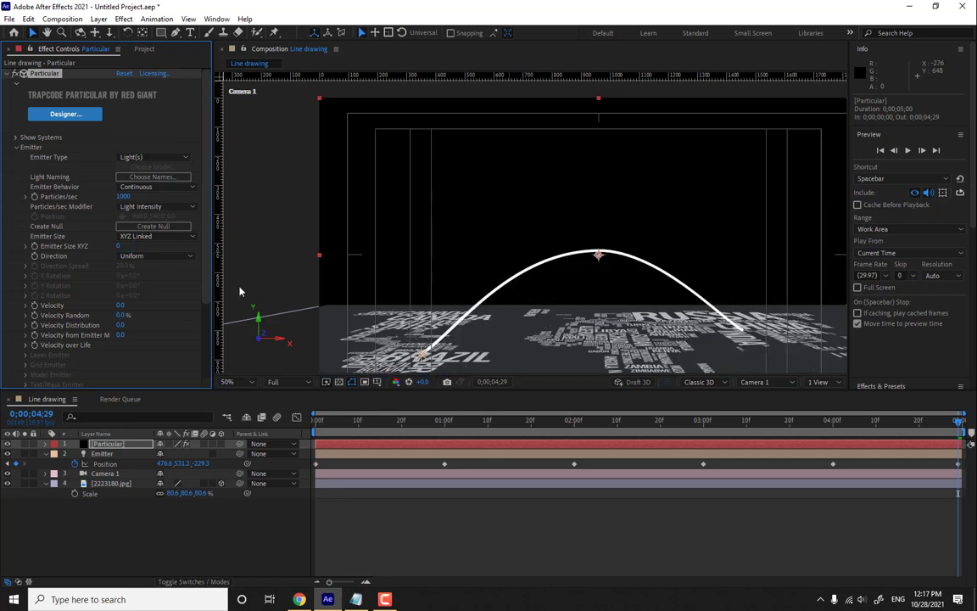
Play back the particle line's animation between the countries and look over the rest of the Particular effect's settings.
left_click_drag(340, 422, 430, 434)
key("space")
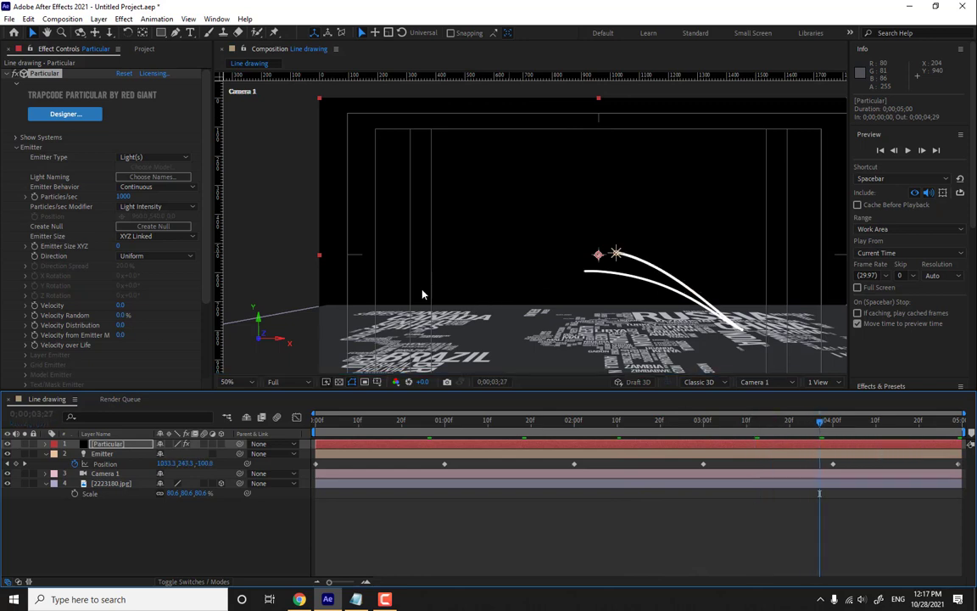
scroll(212, 268, "down", 1)
scroll(213, 292, "down", 4)
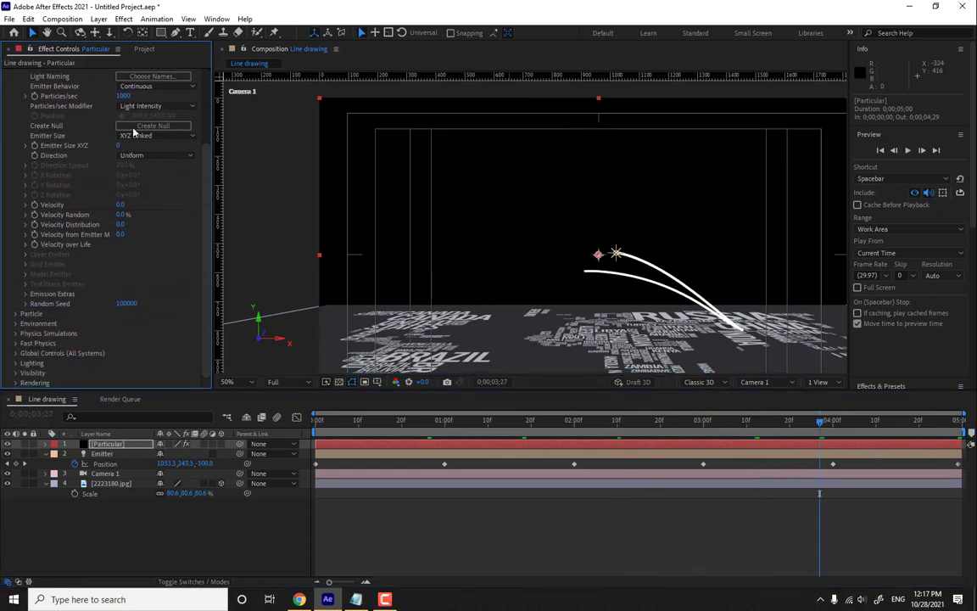
Set the Particular effect's Particles/sec to 45 and view the dotted line at 0;00;02;03.
left_click_drag(121, 96, 85, 95)
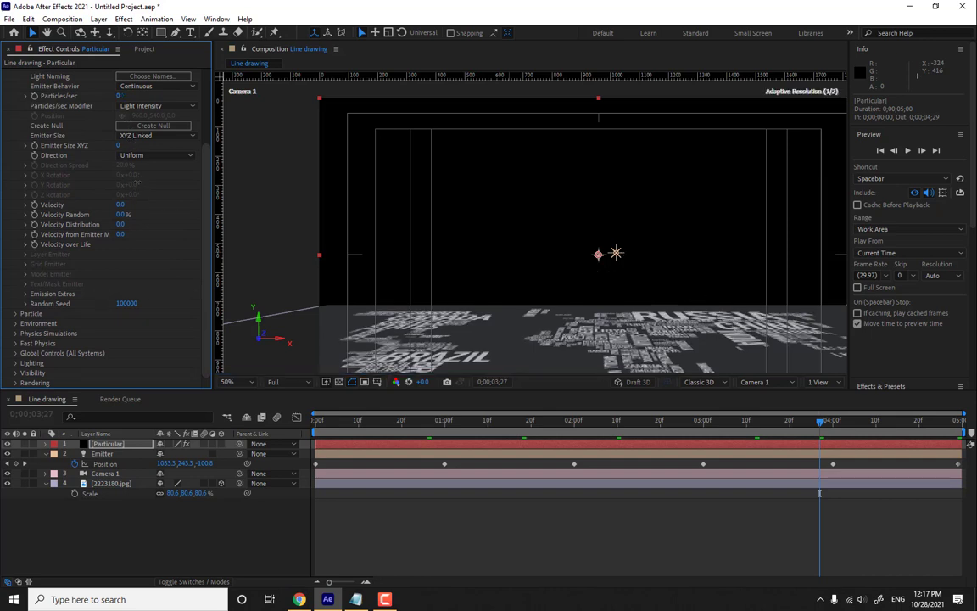
left_click_drag(134, 175, 137, 180)
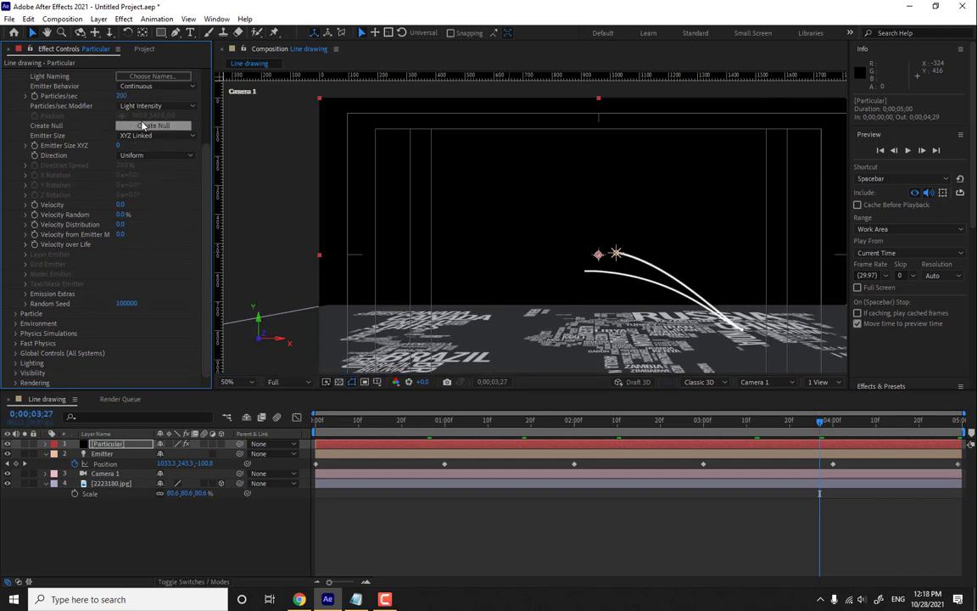
type("5")
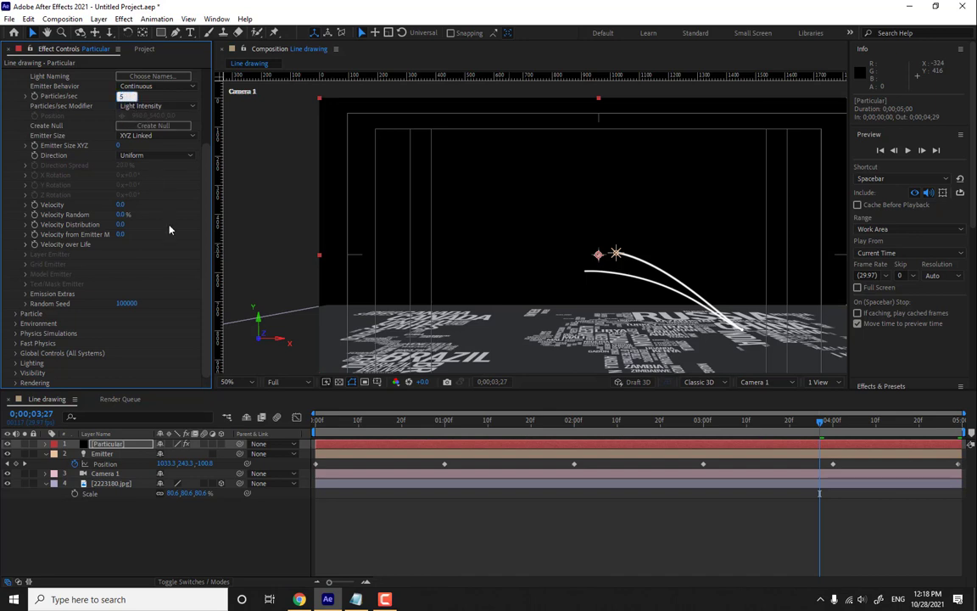
key("Return")
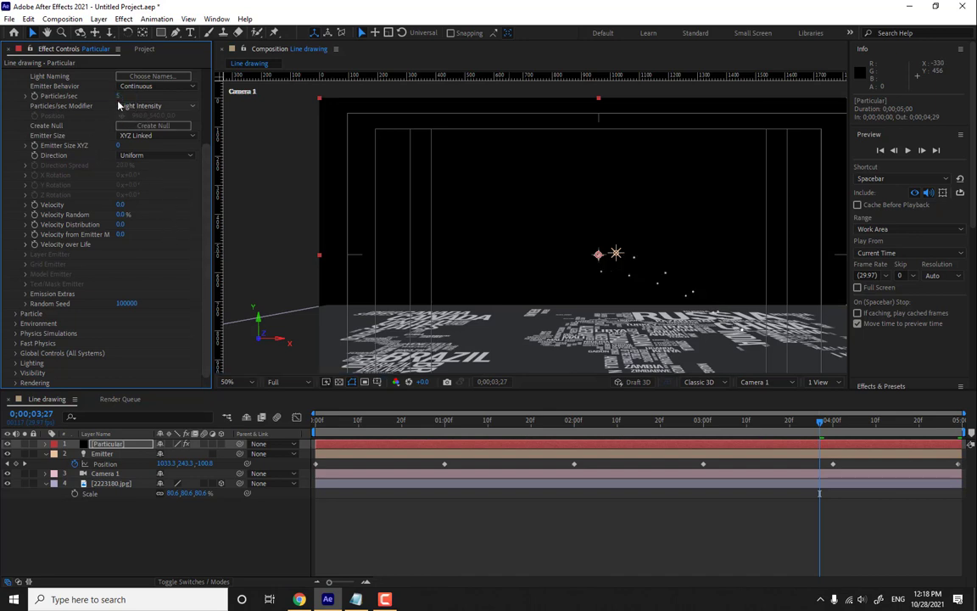
left_click_drag(118, 95, 140, 116)
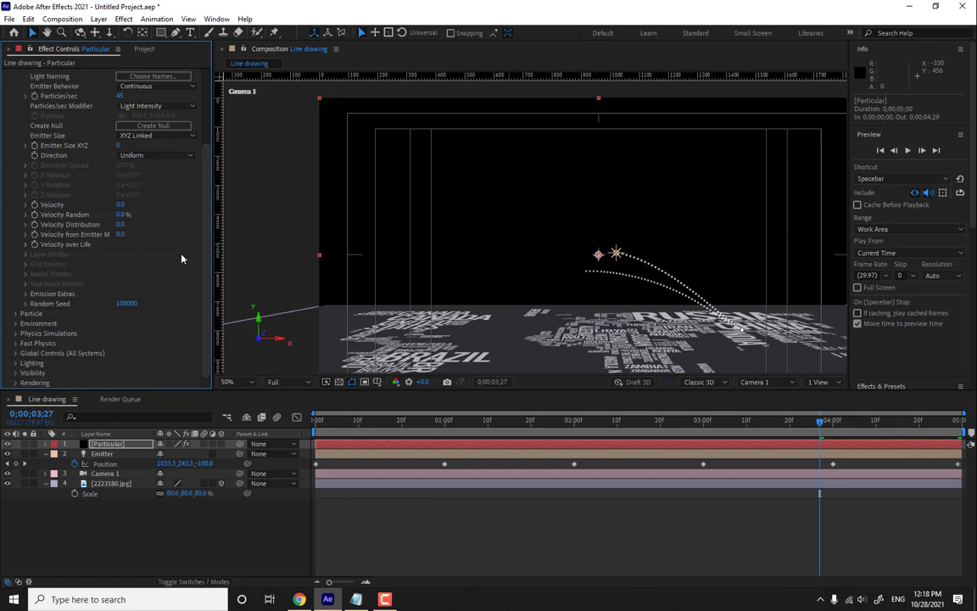
left_click_drag(384, 434, 587, 434)
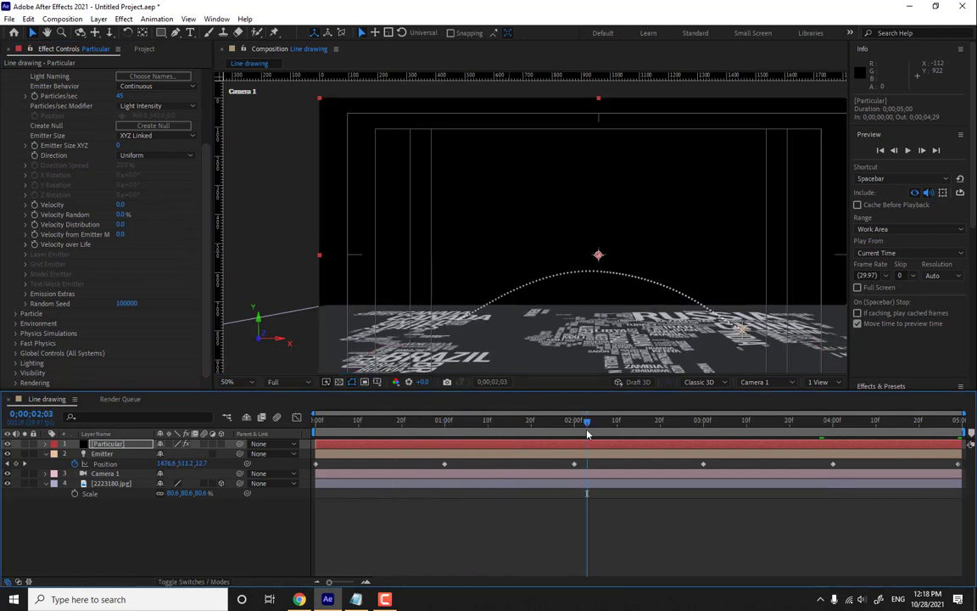
Set the Particular effect's Particle Type to Glow Sphere (No DOF).
left_click(15, 313)
scroll(17, 318, "down", 5)
left_click(152, 165)
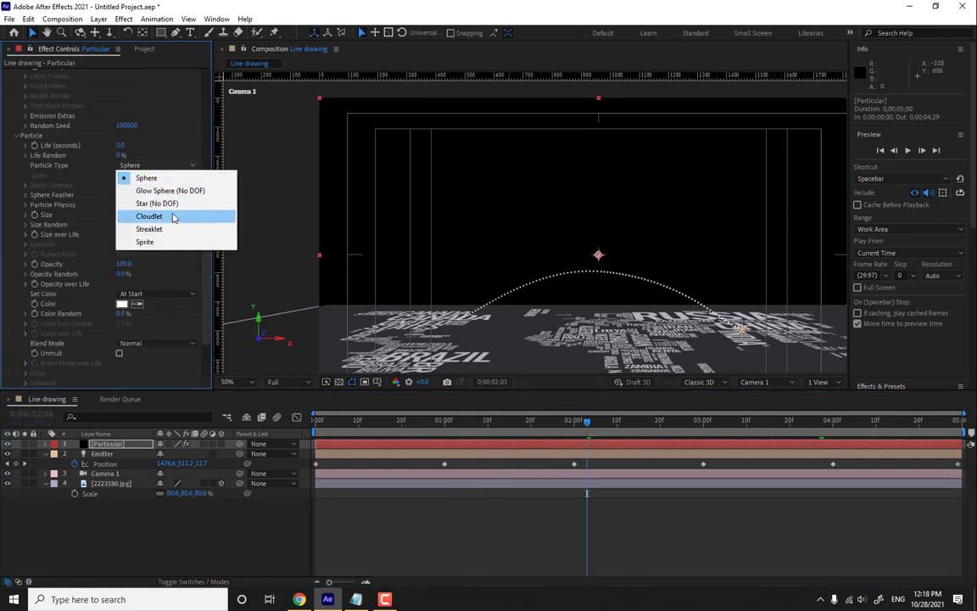
left_click(157, 178)
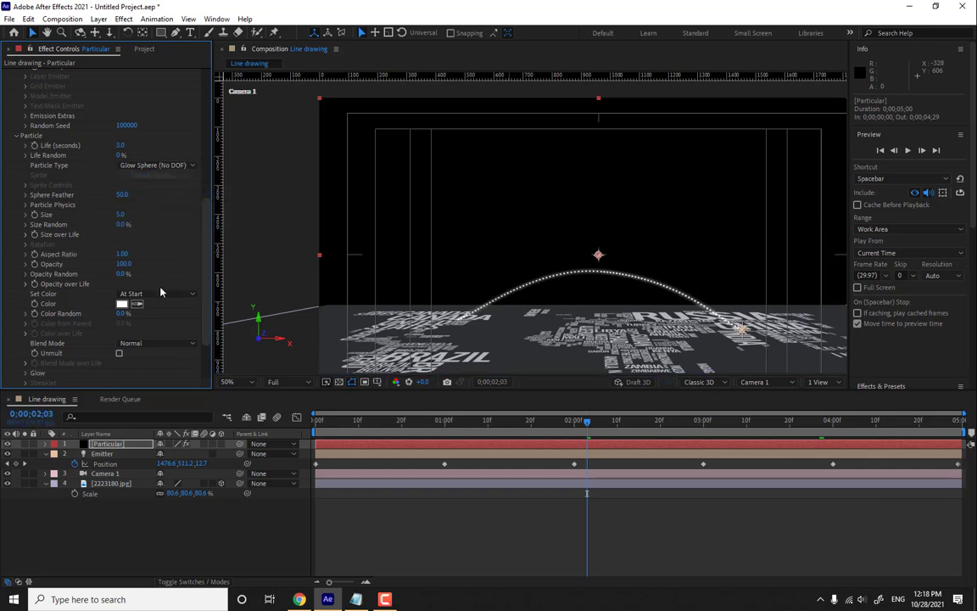
Try the Sprite particle type and browse the sprite library without choosing a sprite.
left_click(153, 165)
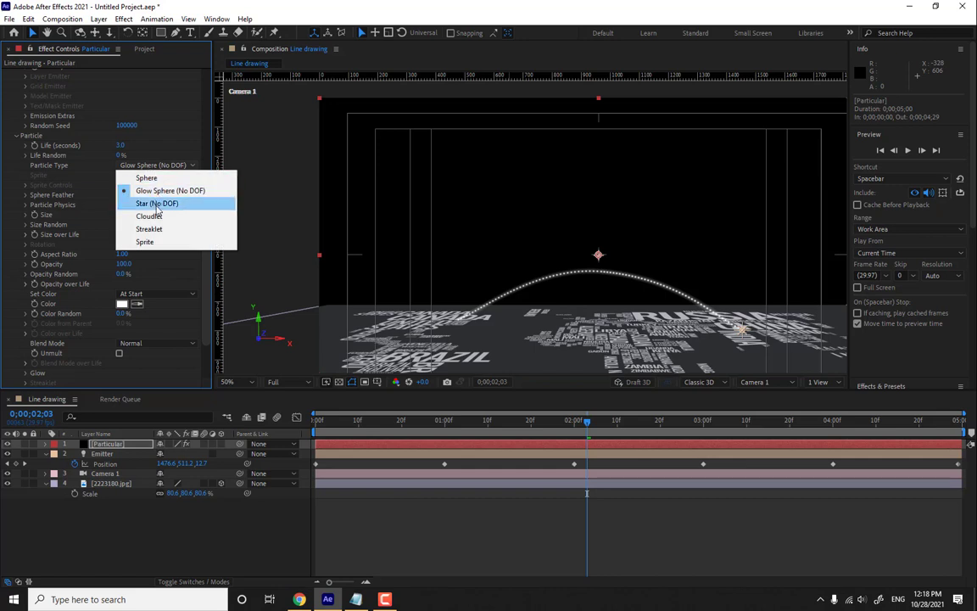
left_click(148, 241)
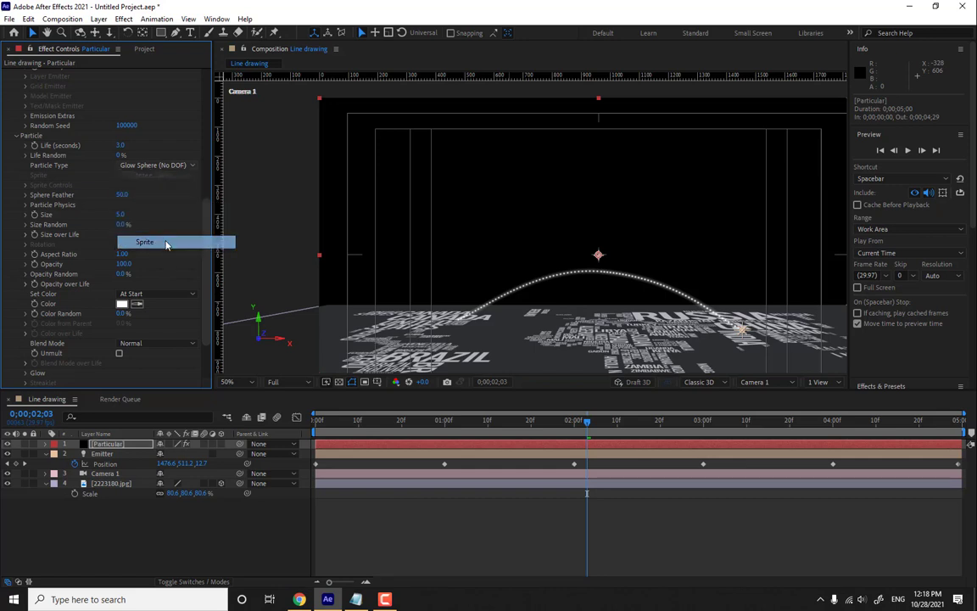
left_click(141, 177)
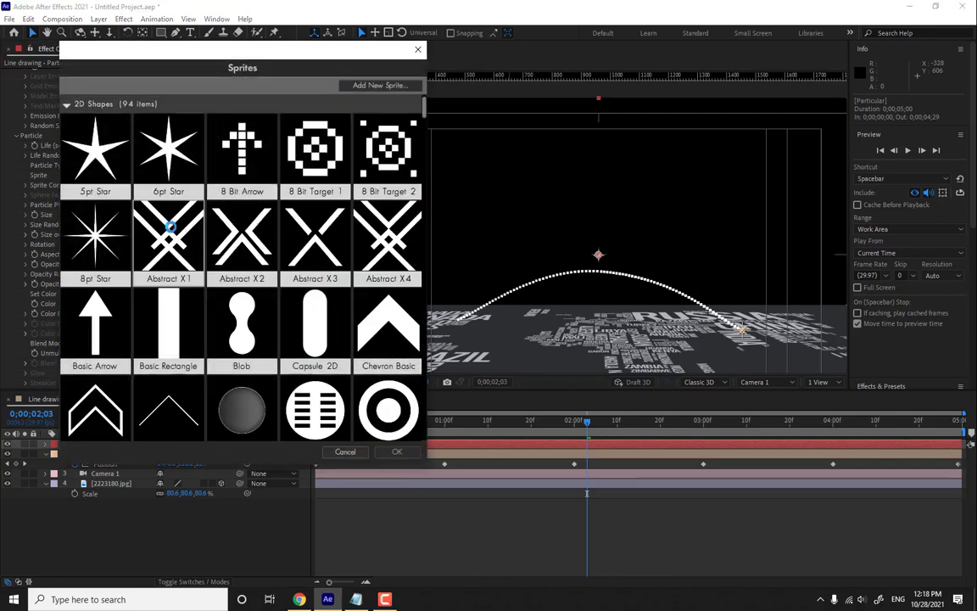
left_click_drag(430, 112, 439, 416)
left_click(346, 451)
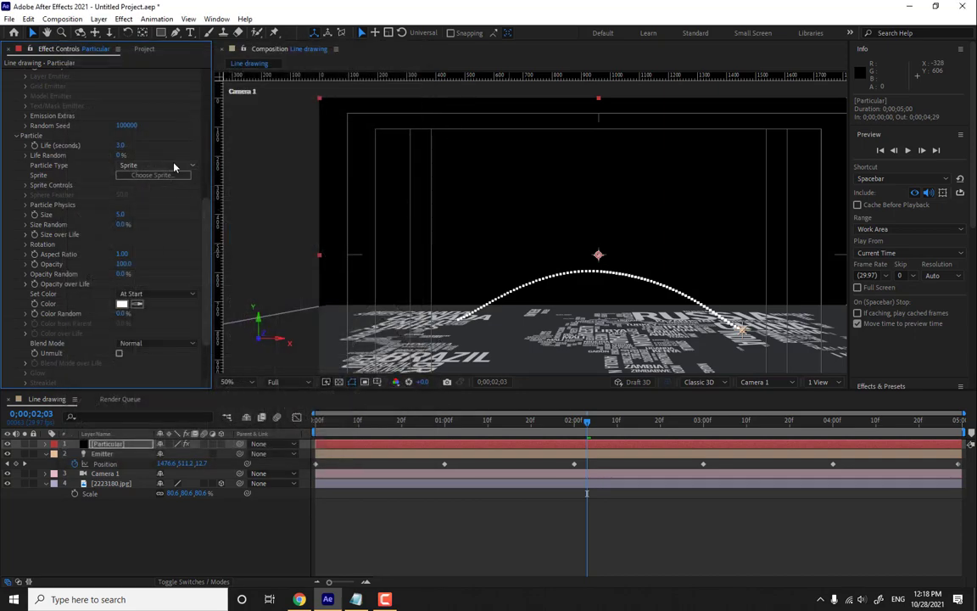
Set the particle color to red FF3232 and return the Particle Type to Glow Sphere (No DOF).
left_click(122, 304)
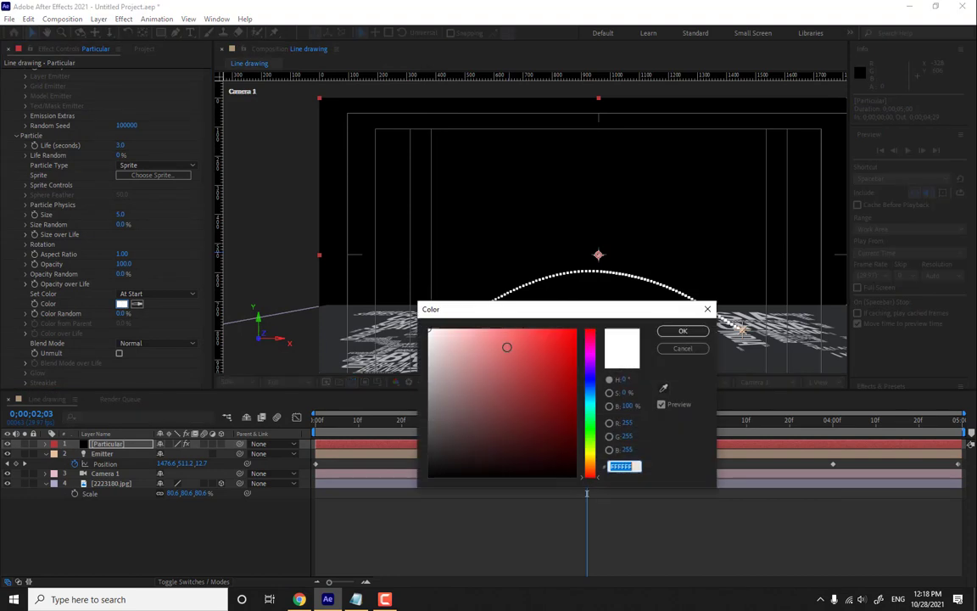
left_click(574, 332)
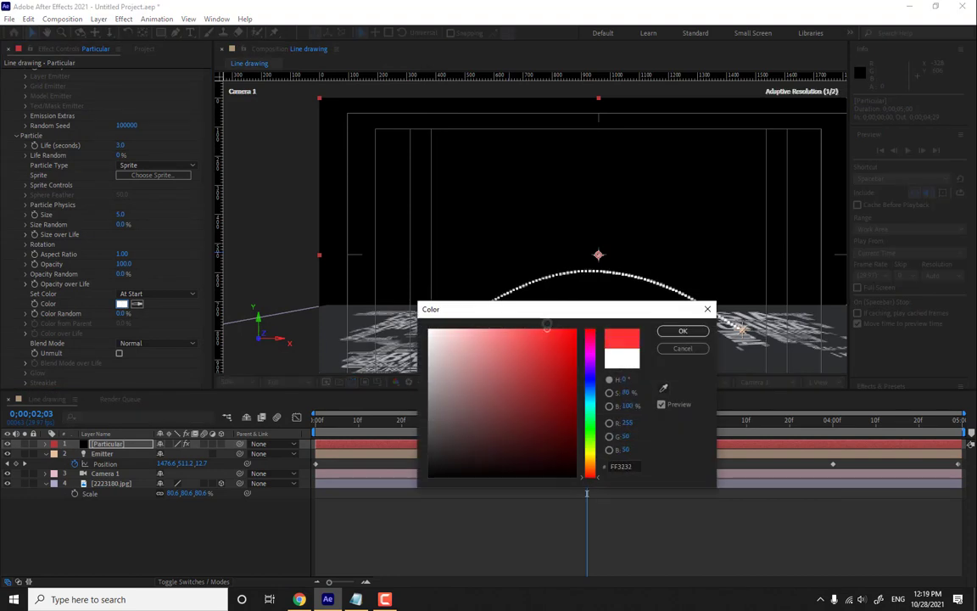
key("Return")
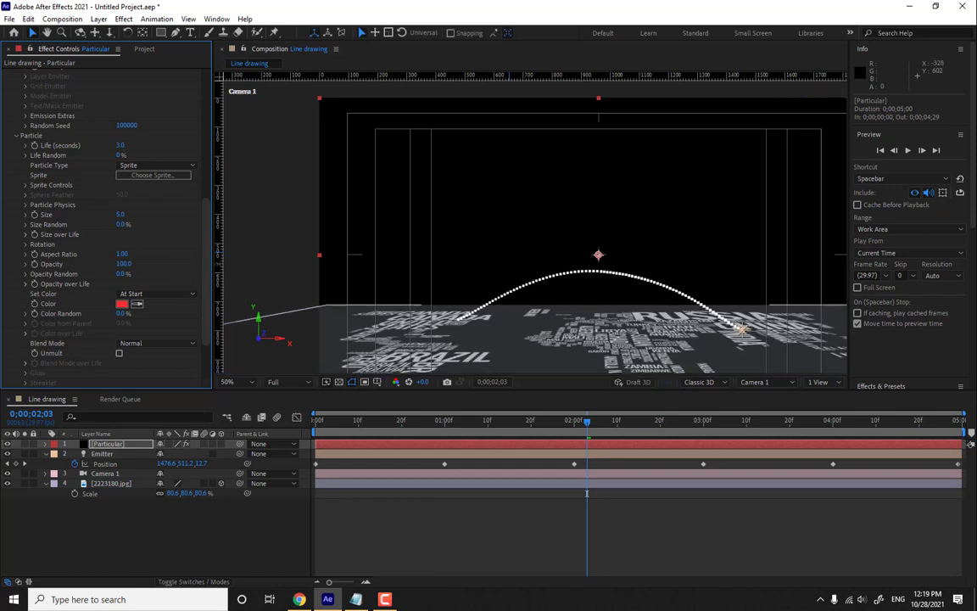
left_click(155, 165)
left_click(158, 192)
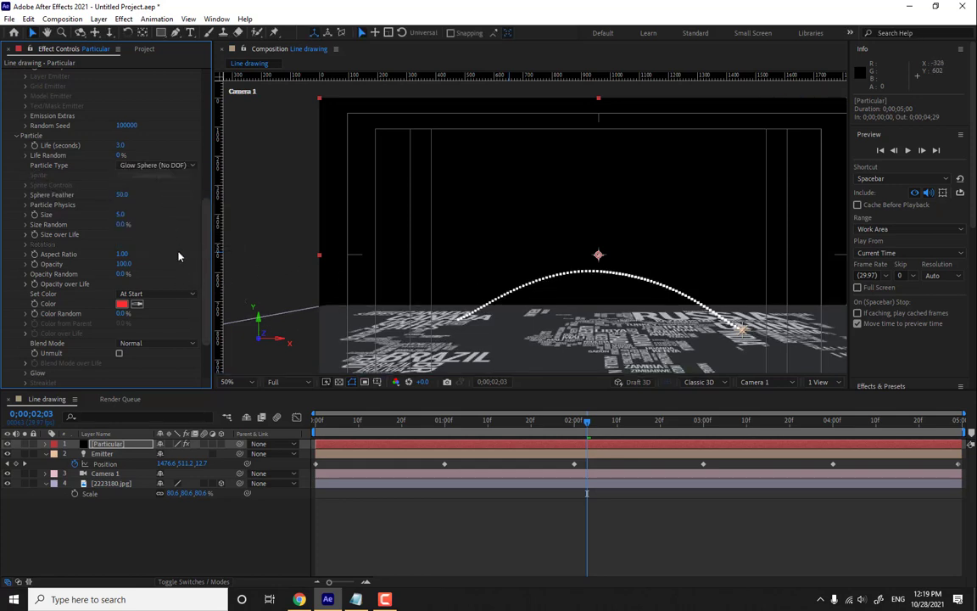
Change the particle color to turquoise 3BFFEA after trying orange shades.
left_click(123, 303)
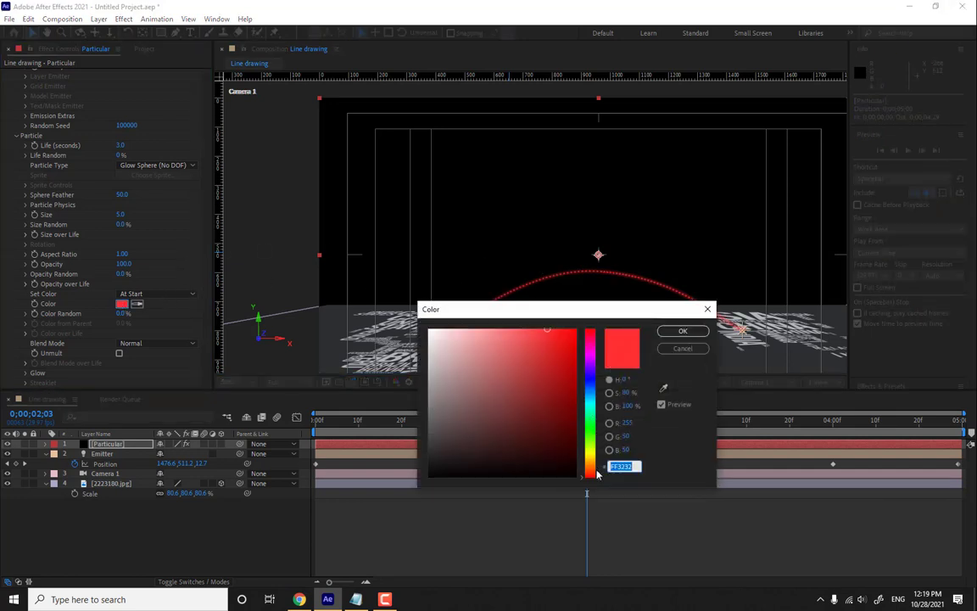
left_click_drag(598, 475, 597, 468)
left_click_drag(541, 334, 502, 329)
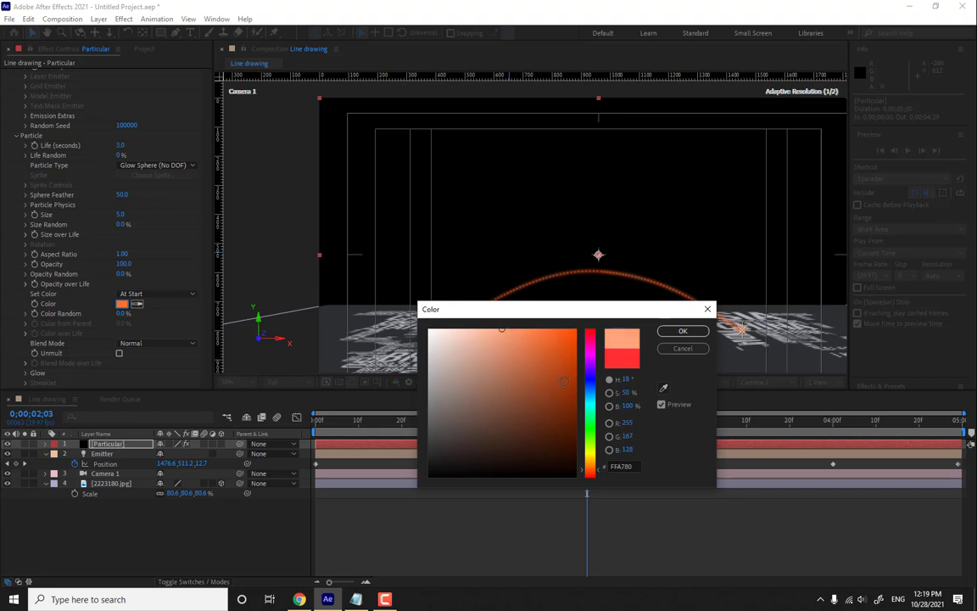
left_click(591, 411)
left_click(538, 368)
left_click_drag(538, 368, 550, 310)
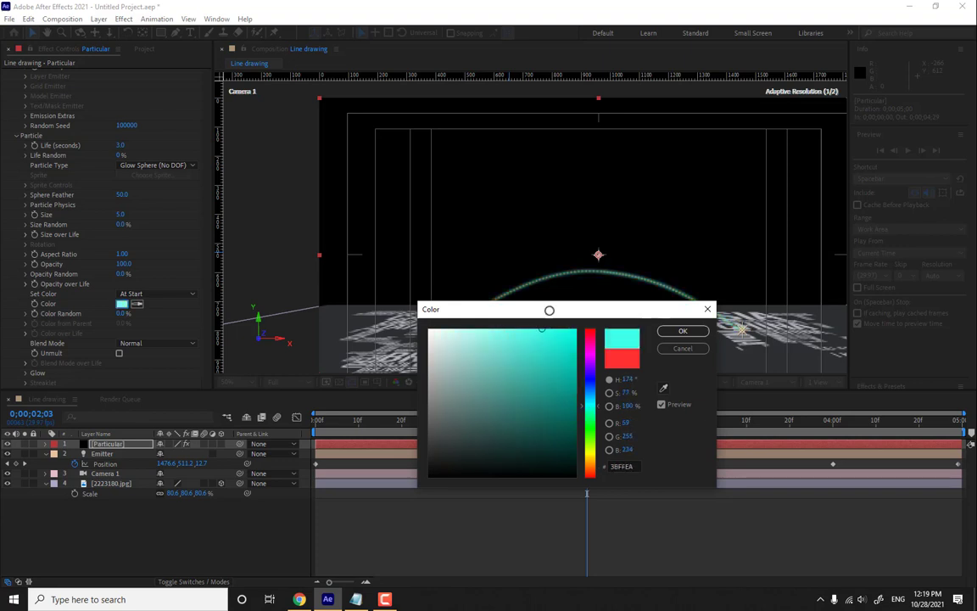
left_click(683, 331)
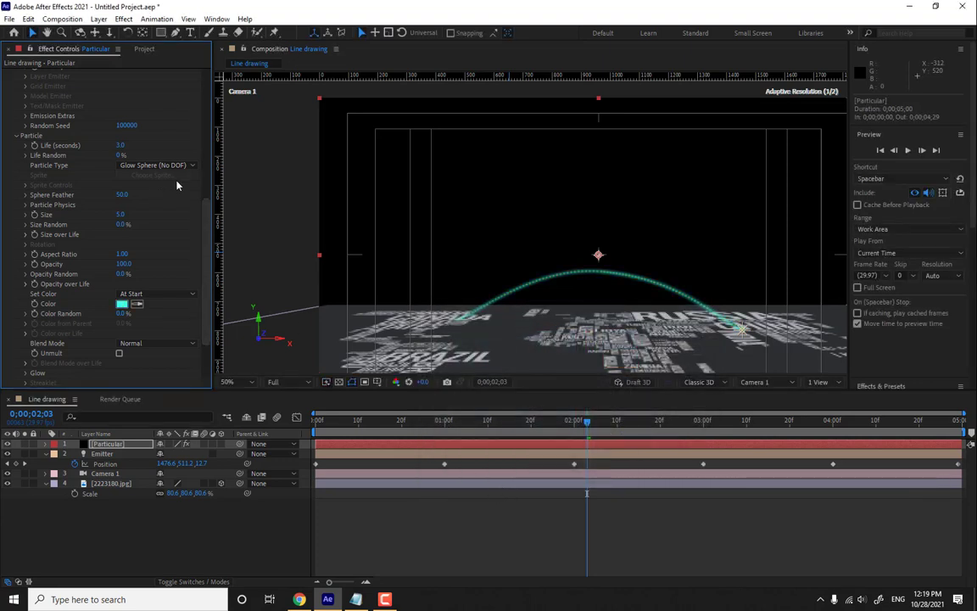
Play back the line animation from the first frame and check how it looks at 0;00;00;08.
scroll(205, 239, "up", 2)
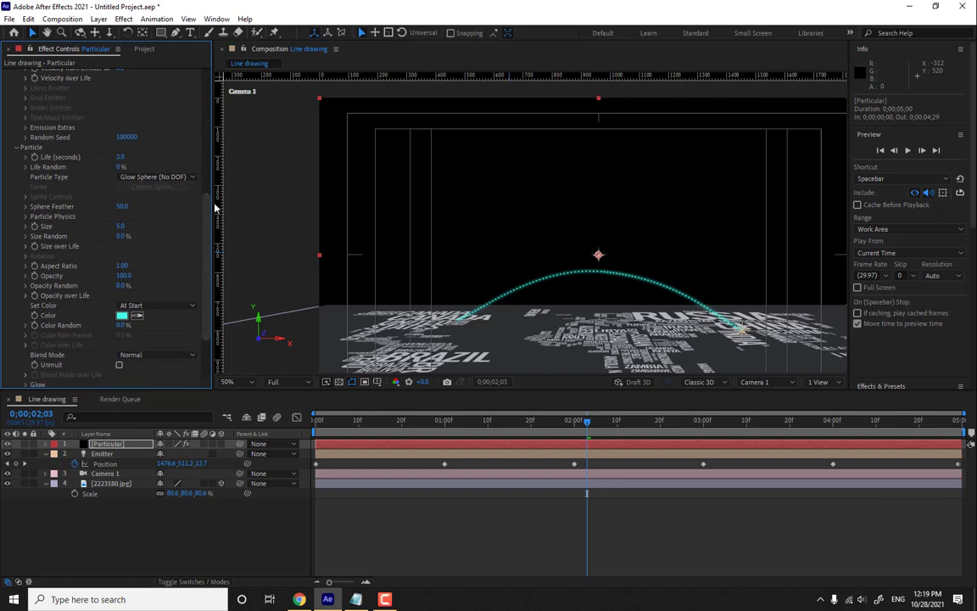
scroll(205, 193, "up", 6)
key("Home")
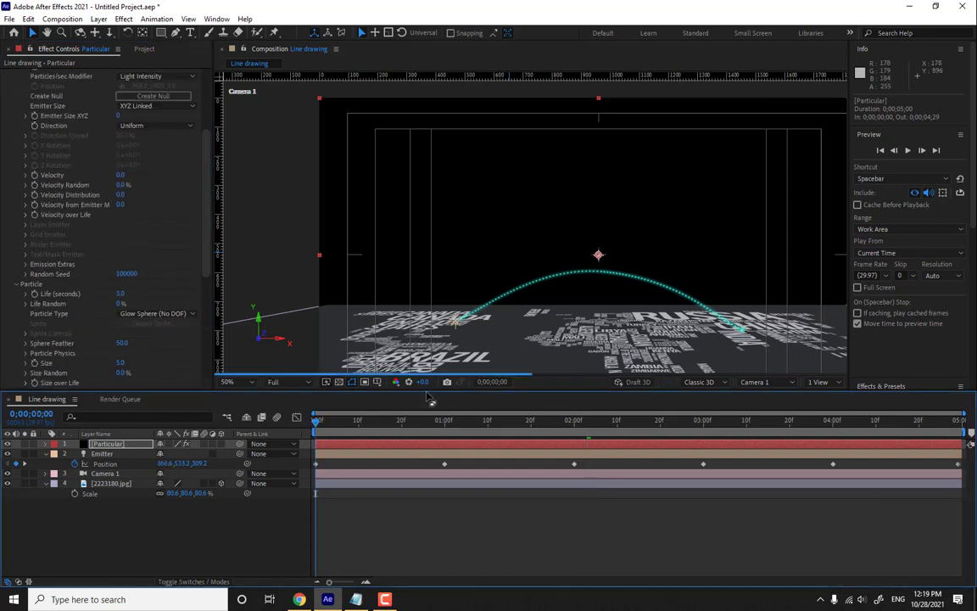
key("space")
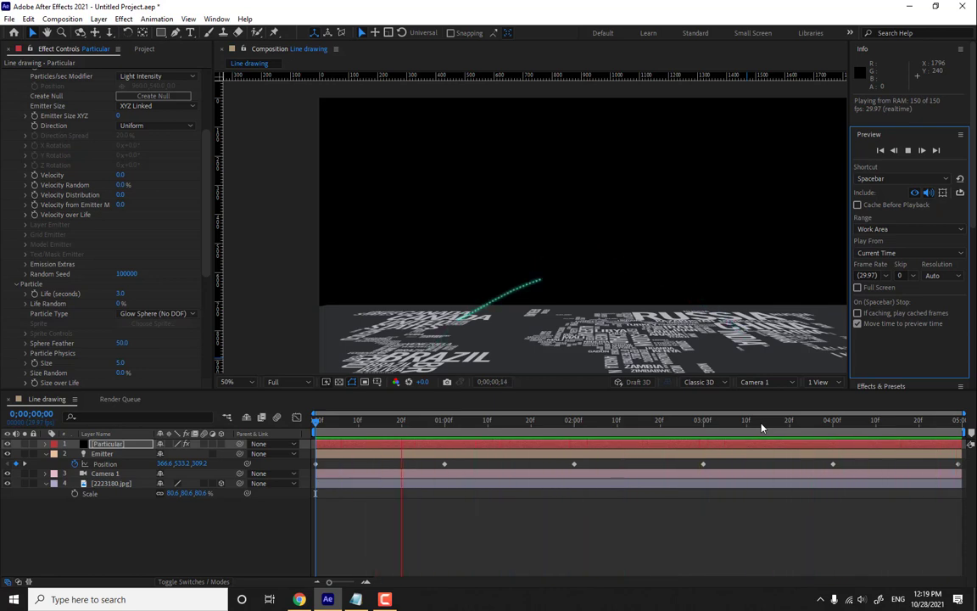
key("space")
left_click(370, 420)
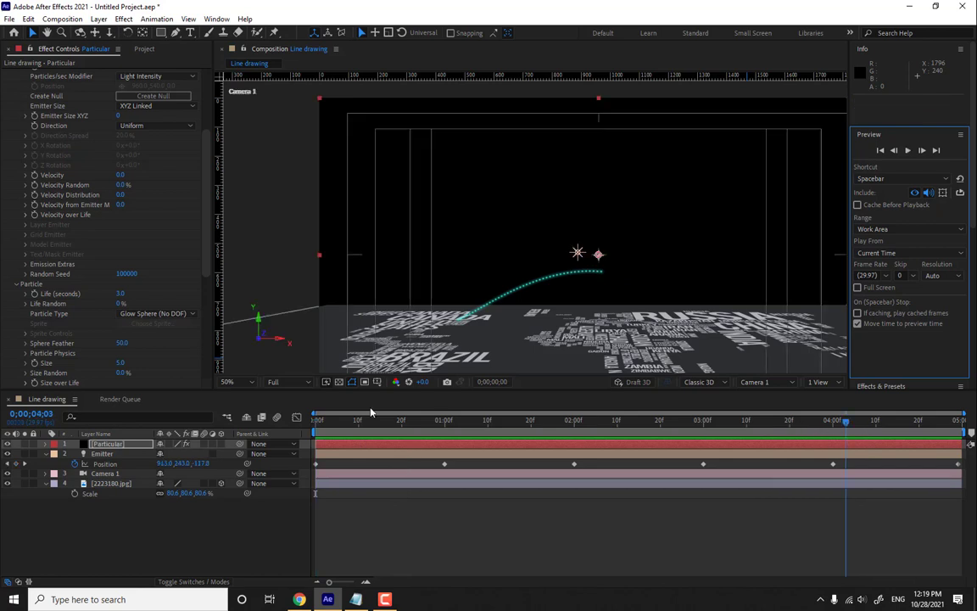
left_click(350, 419)
Set the particles' Life to 10 seconds.
scroll(170, 244, "down", 3)
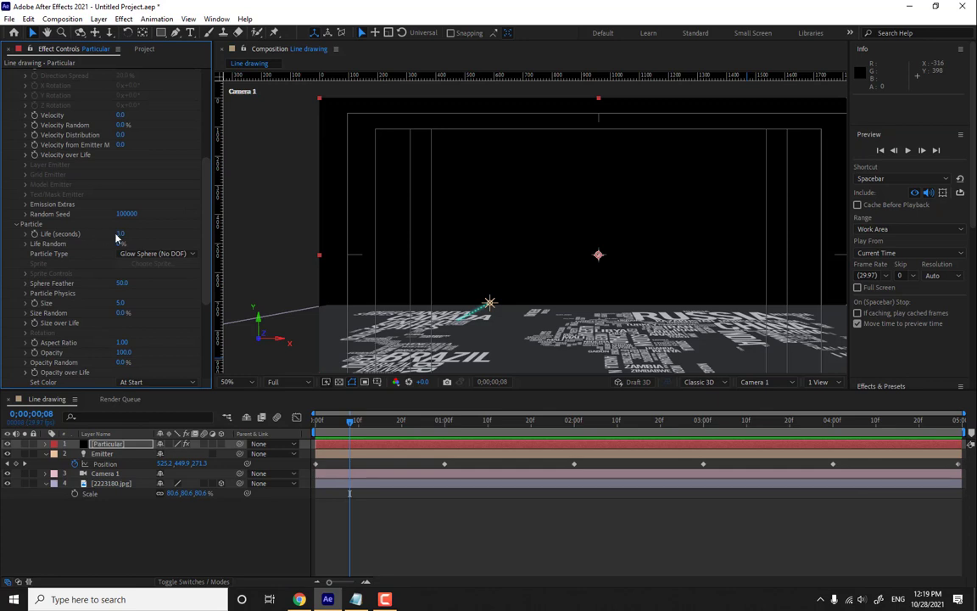
left_click(120, 234)
type("10")
key("Return")
Purge all memory and disk cache while watching memory usage on Task Manager's Performance page, and minimize Task Manager.
left_click(28, 19)
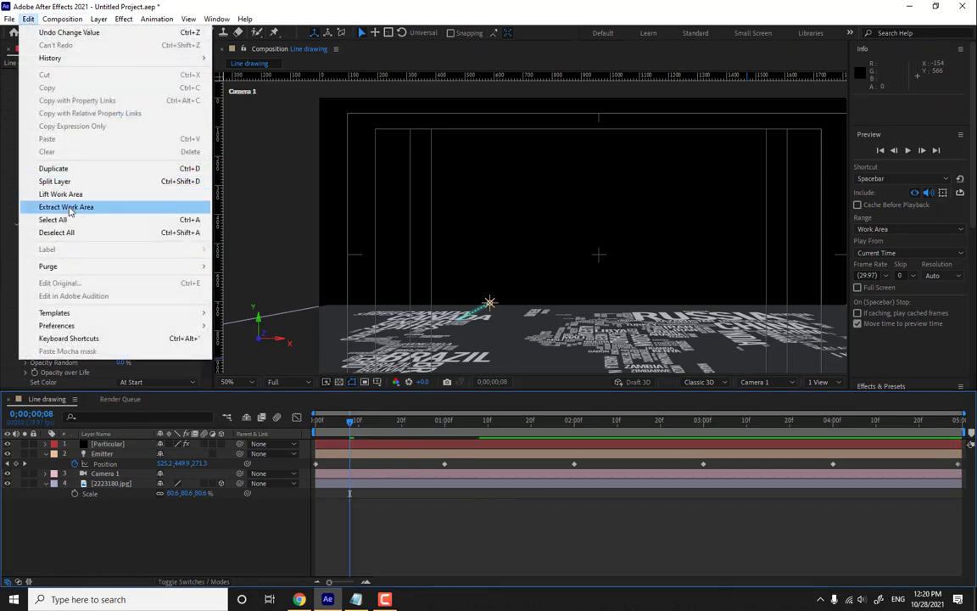
mouse_move(77, 265)
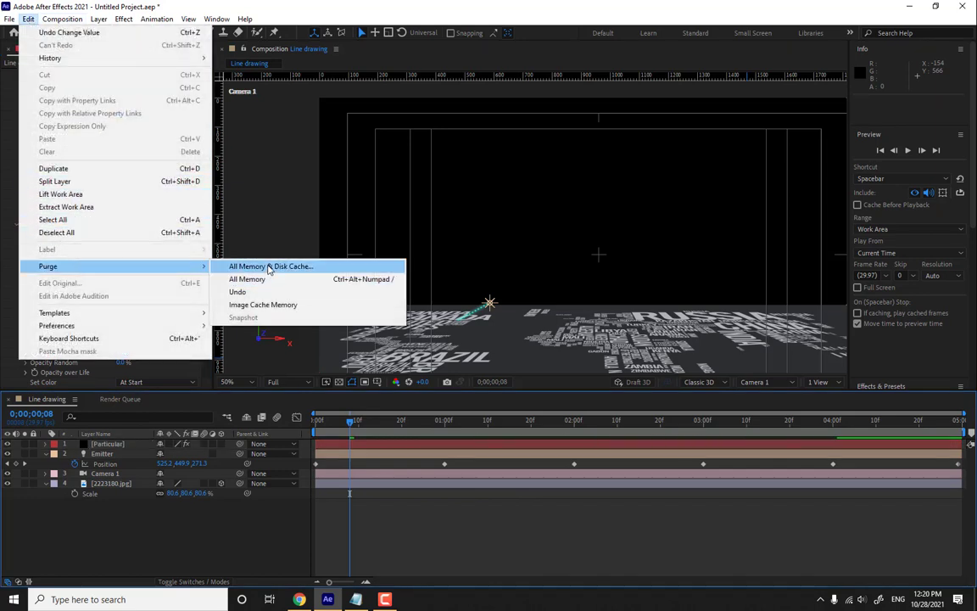
left_click(285, 263)
right_click(475, 599)
left_click(521, 536)
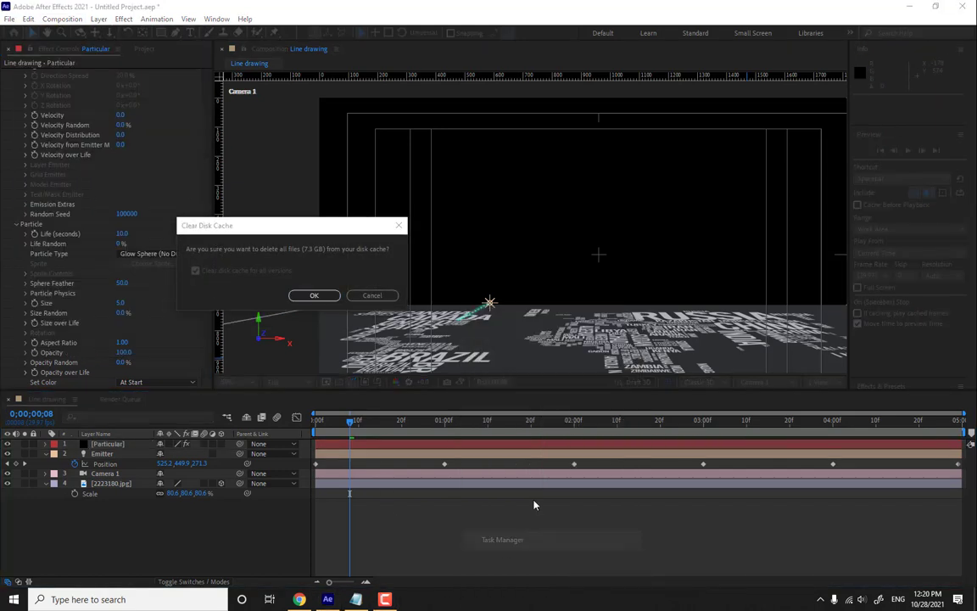
left_click(494, 156)
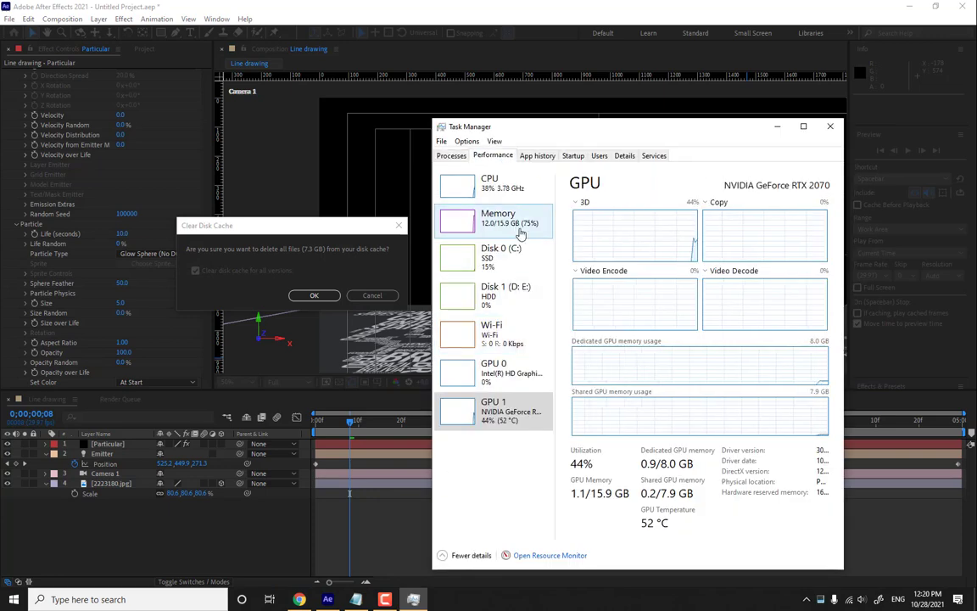
left_click_drag(519, 125, 618, 129)
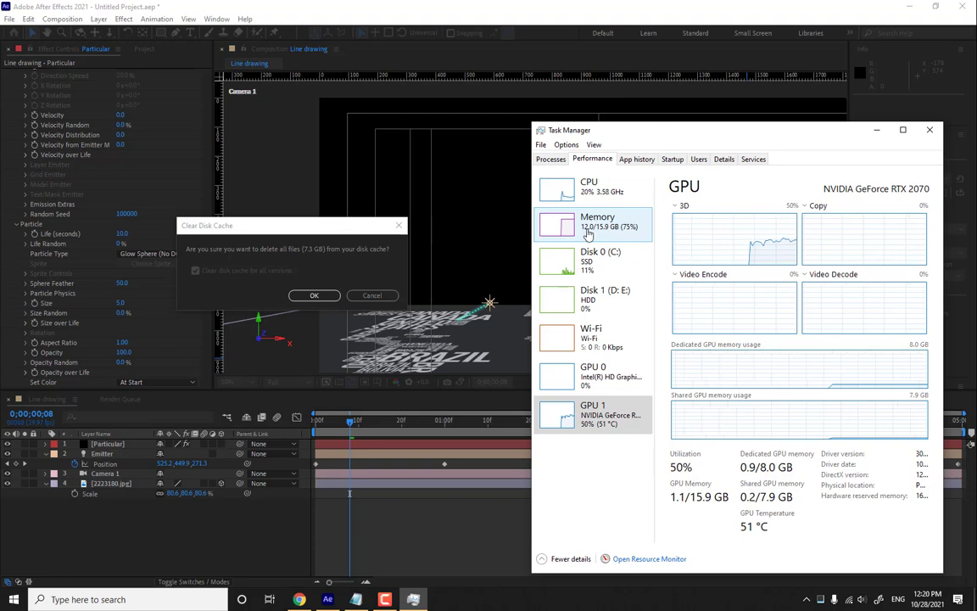
left_click(313, 295)
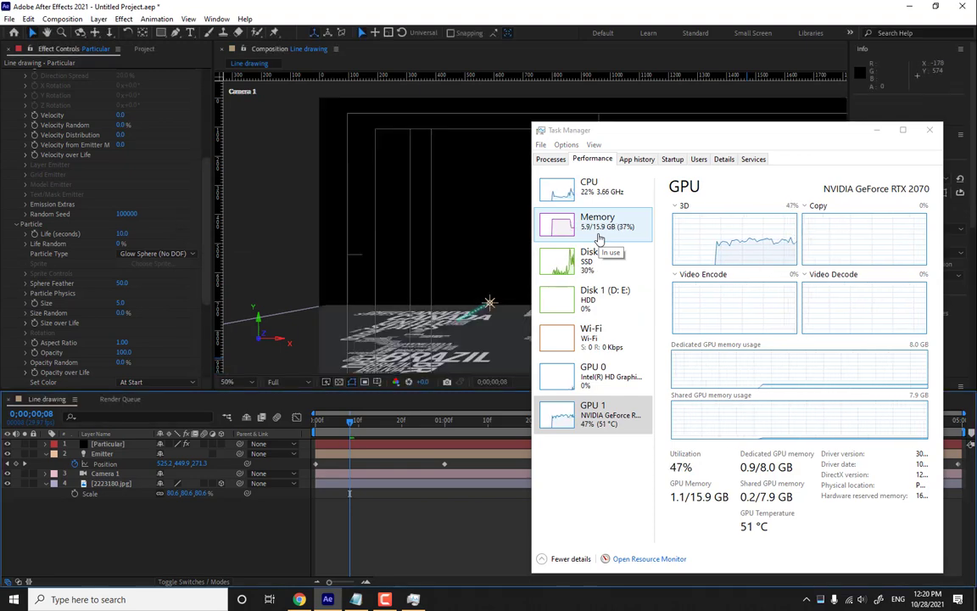
left_click(878, 132)
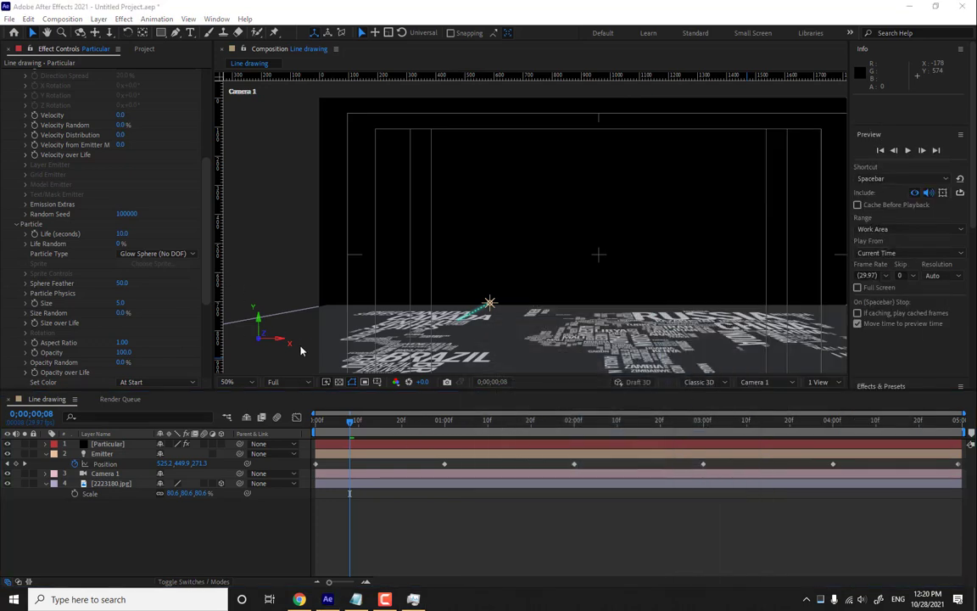
Change the particle color from turquoise to a light red, FF8989.
key("Home")
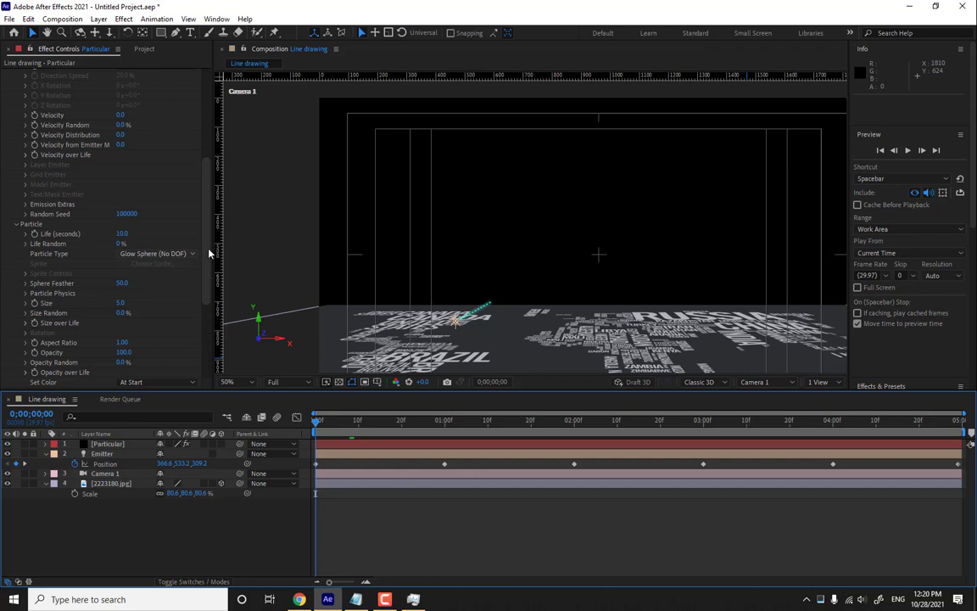
left_click(120, 303)
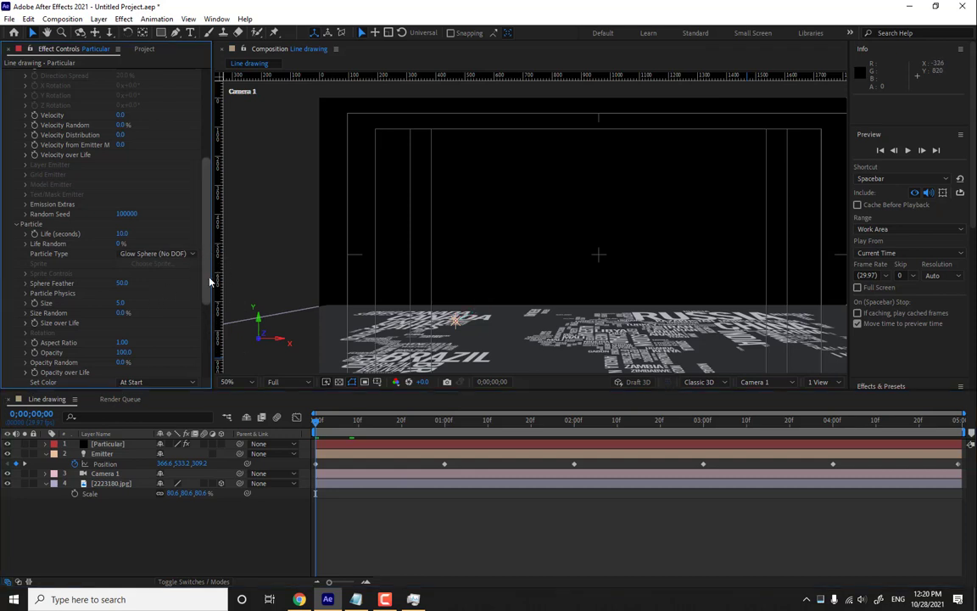
scroll(207, 266, "down", 3)
left_click(122, 304)
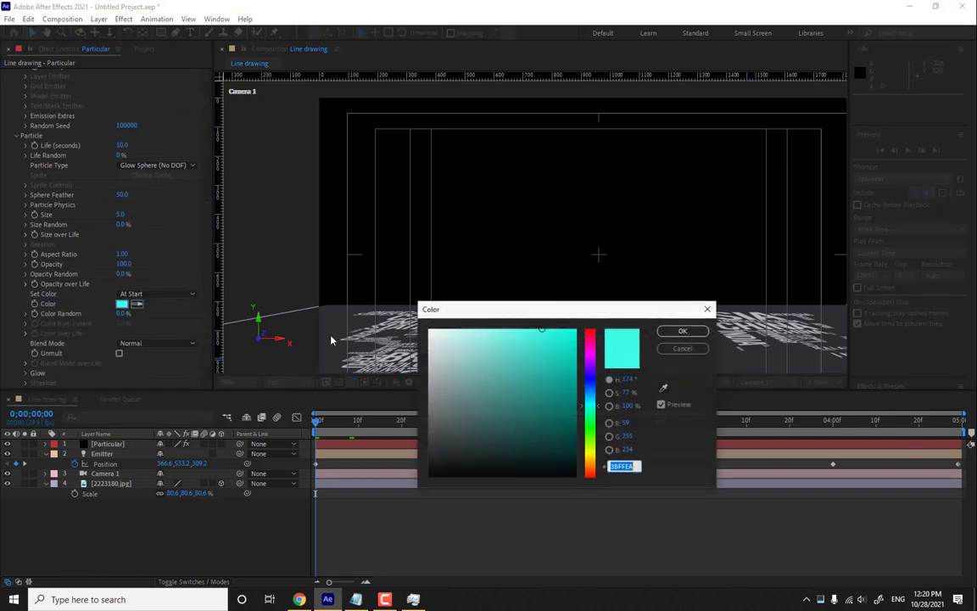
left_click_drag(590, 406, 589, 329)
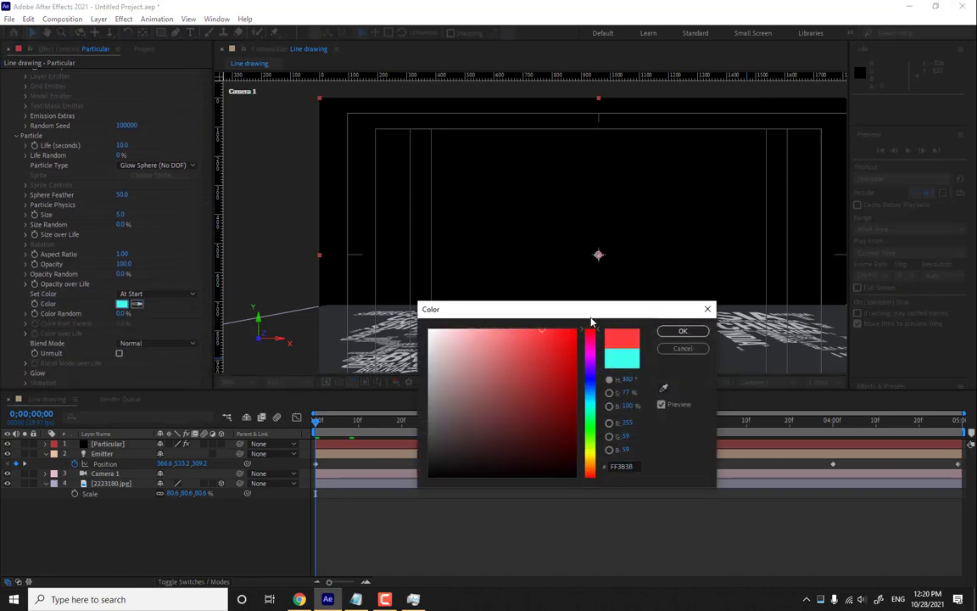
left_click(480, 337)
left_click(683, 331)
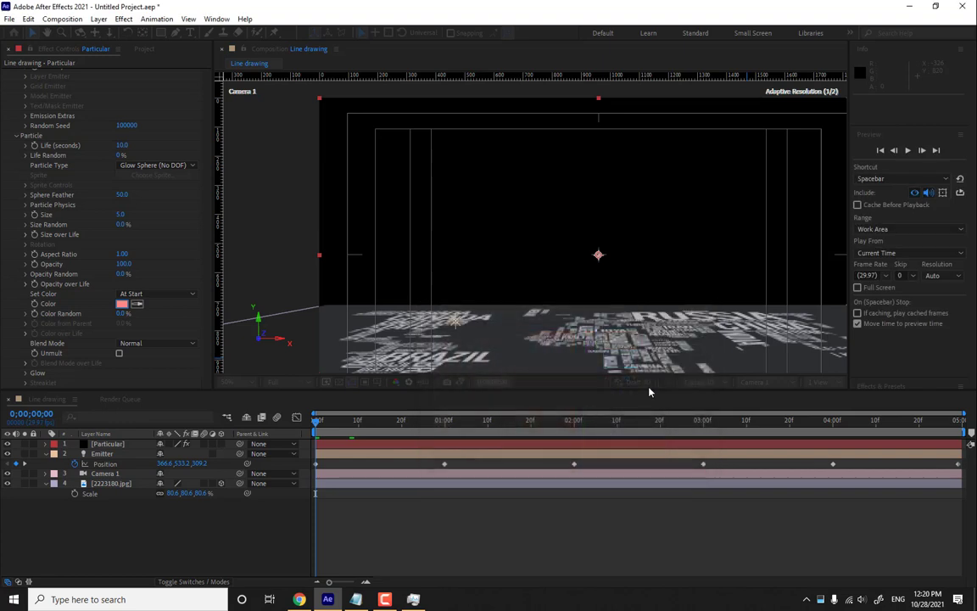
Check the line at 0;00;01;21 and make the particle color a more saturated red.
left_click(533, 421)
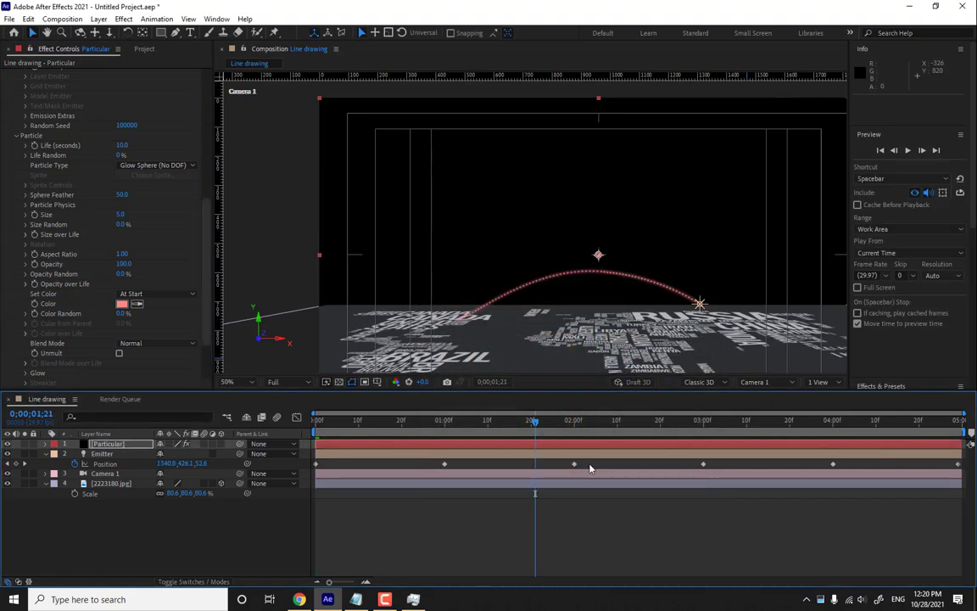
left_click(124, 303)
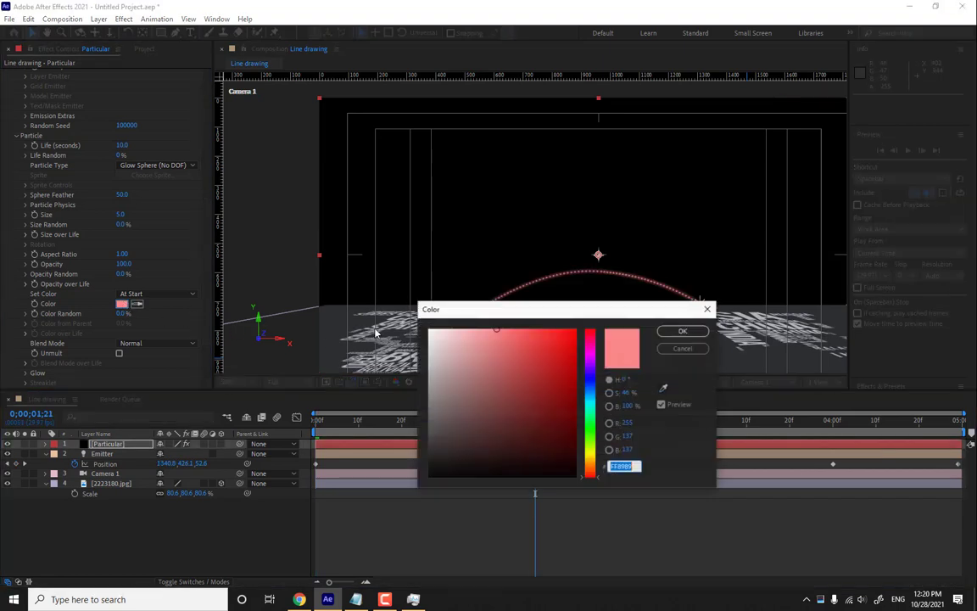
left_click(530, 329)
left_click(682, 332)
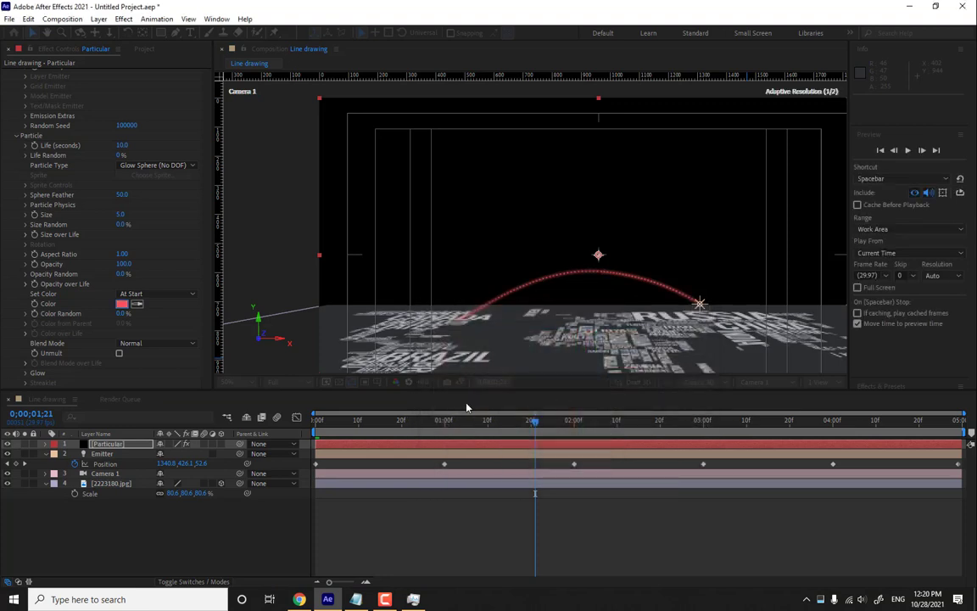
Change Particle Type to Sphere and Particles/sec to 100, checking the line at 0;00;02;16.
left_click(168, 166)
left_click(170, 179)
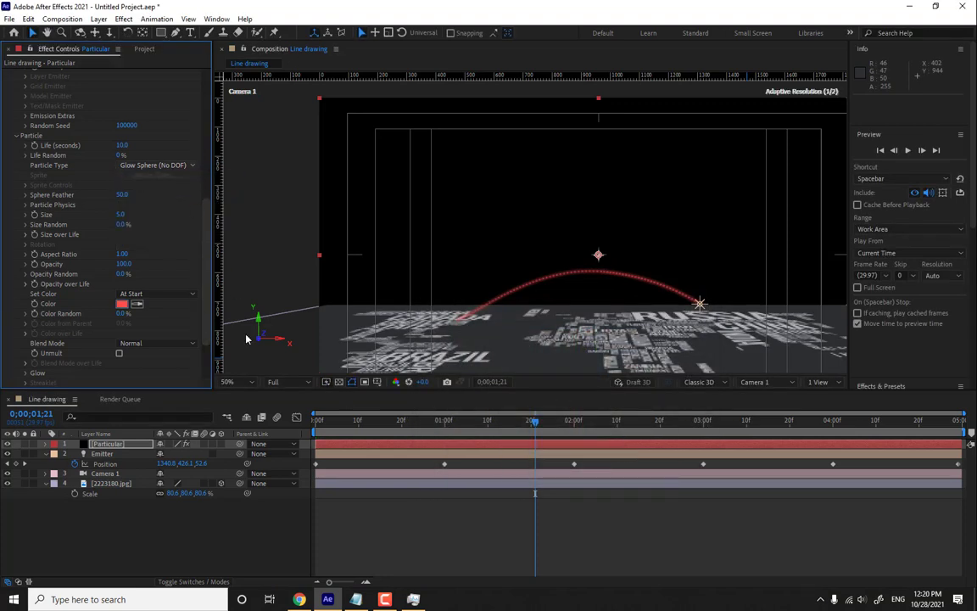
scroll(203, 221, "up", 6)
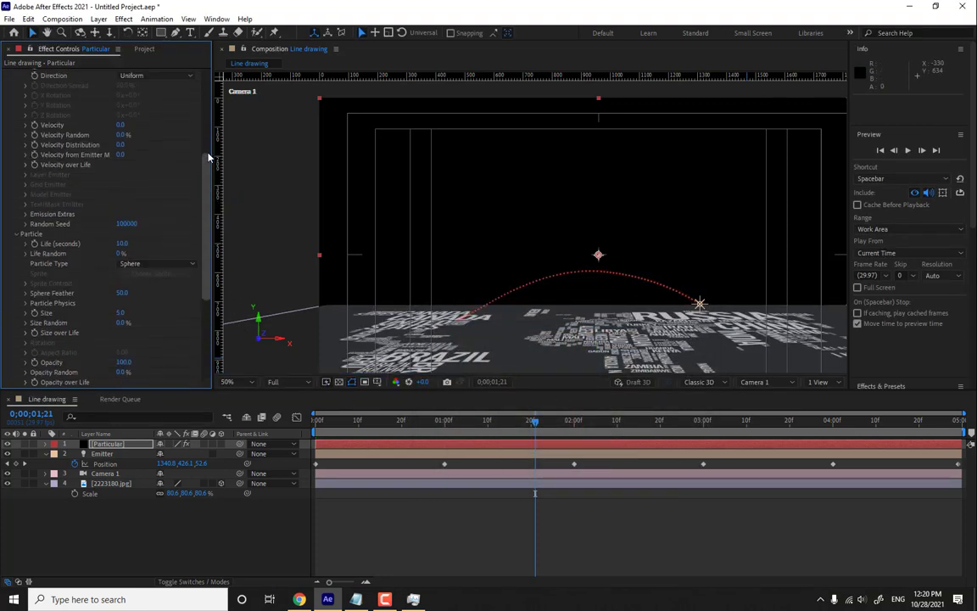
type("100")
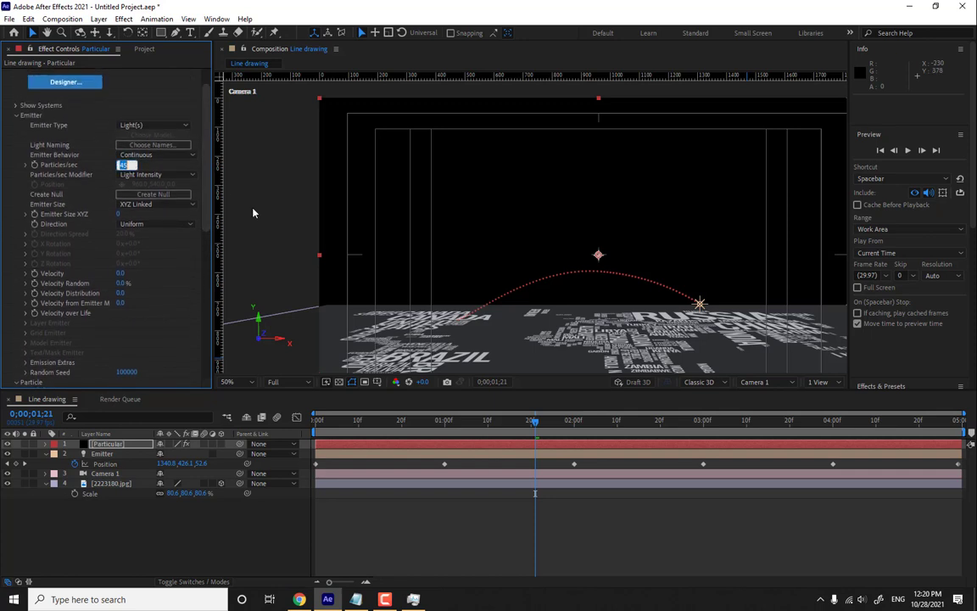
key("Return")
left_click(665, 514)
left_click_drag(520, 423, 642, 421)
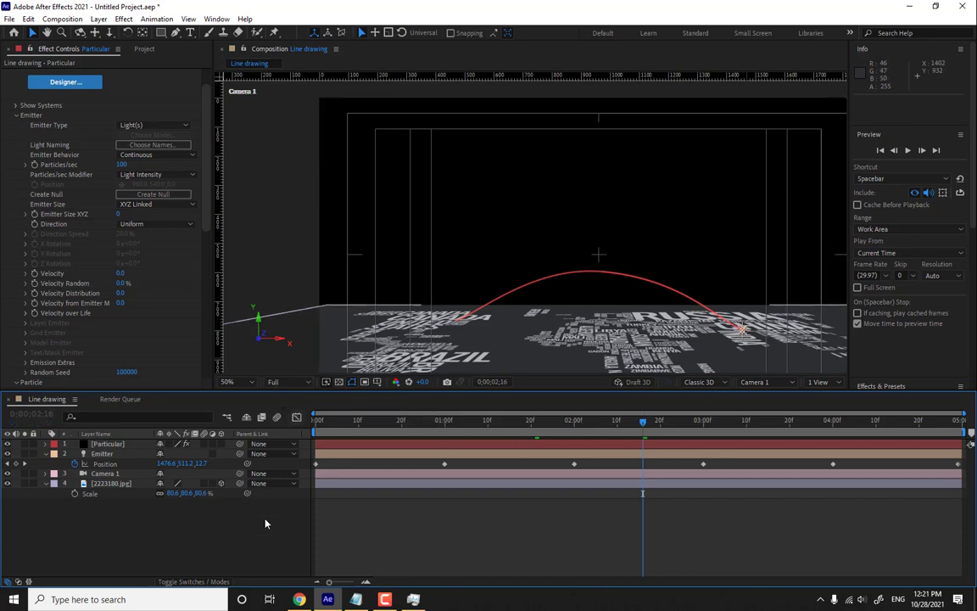
Create a black 1920 x 1080 px solid layer named "circle".
key("ctrl+y")
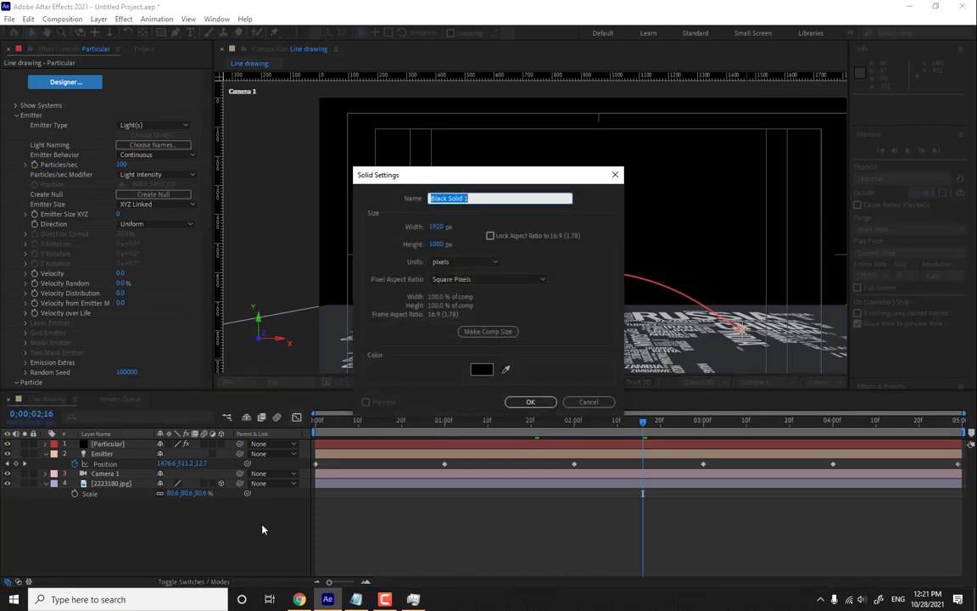
left_click(436, 227)
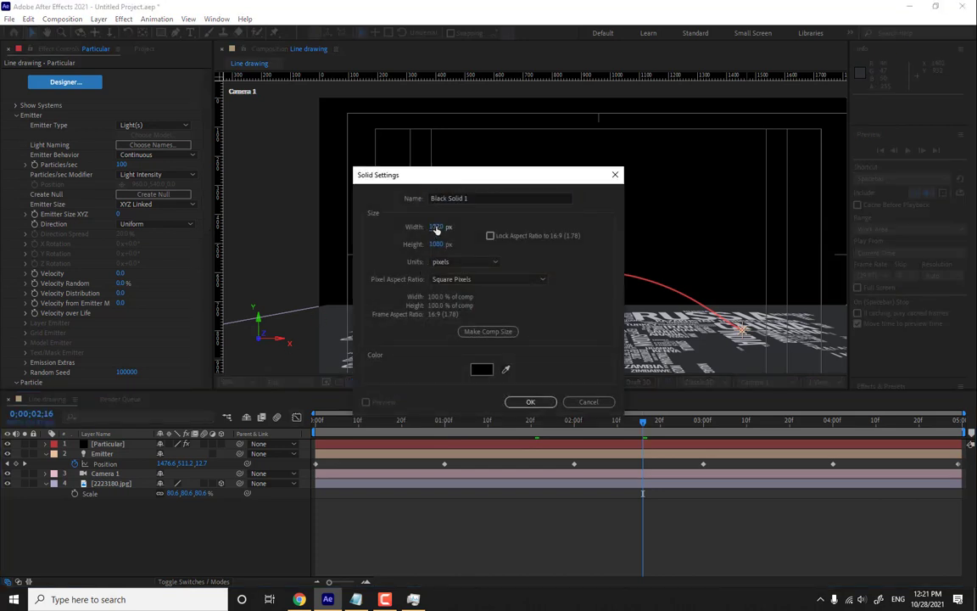
left_click(488, 197)
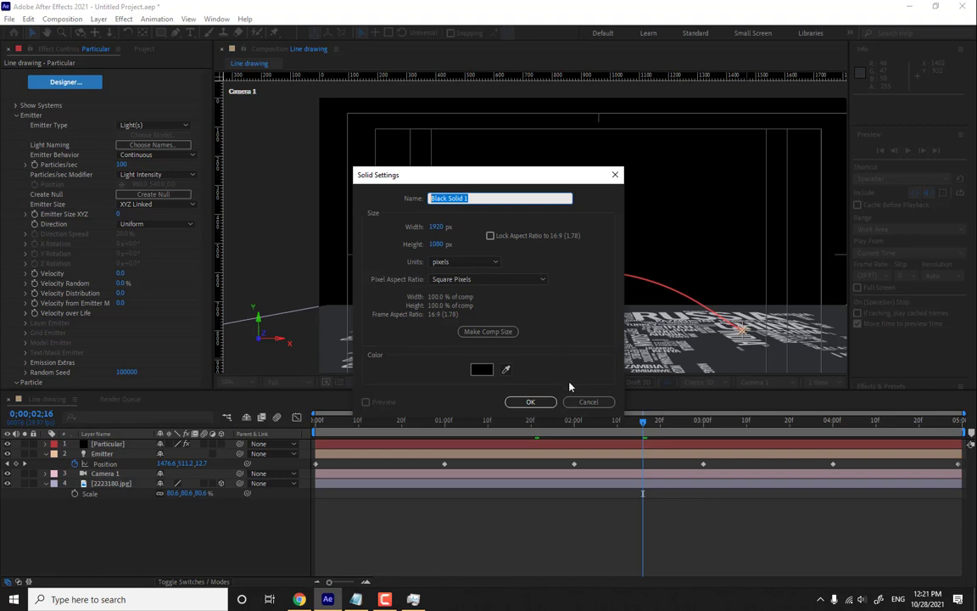
type("circle")
key("Return")
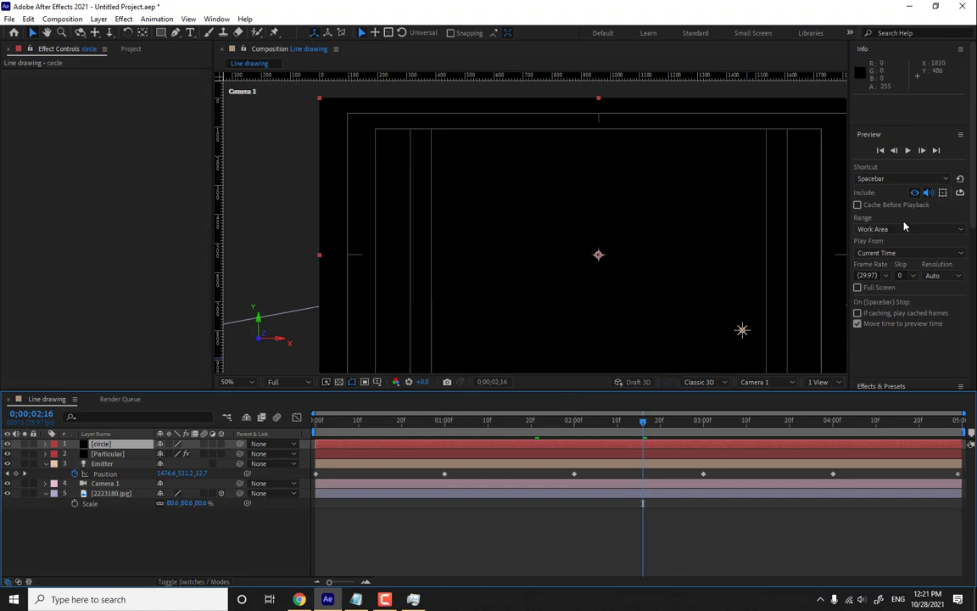
Find the Circle effect by searching for "circle" and apply it to the circle solid.
scroll(916, 385, "down", 5)
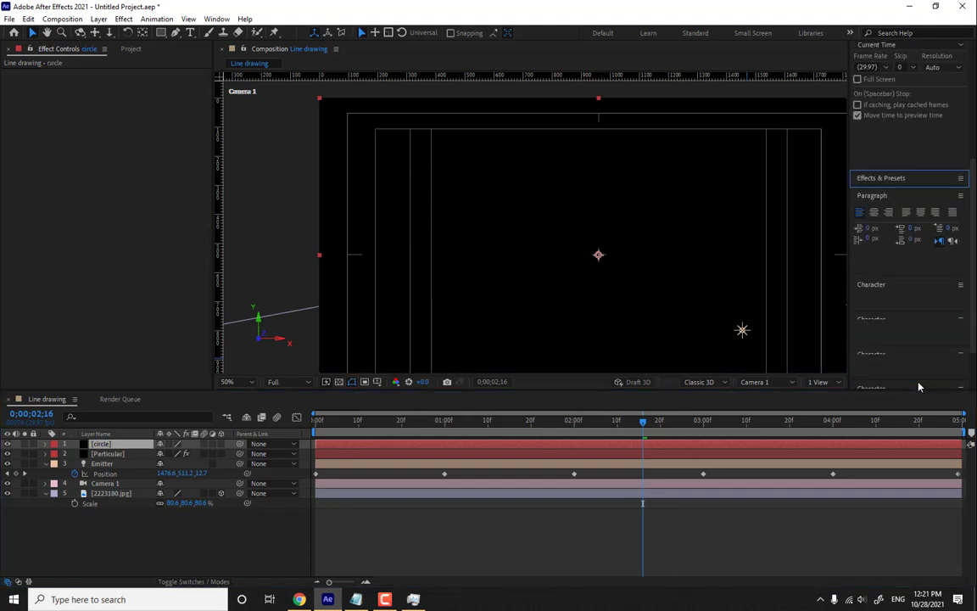
left_click(910, 116)
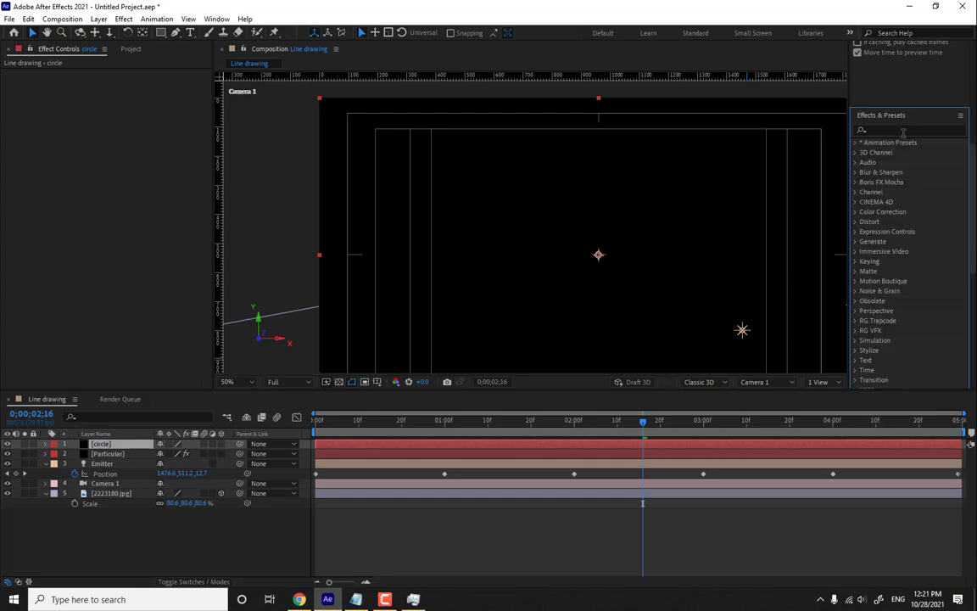
left_click(904, 130)
type("circle")
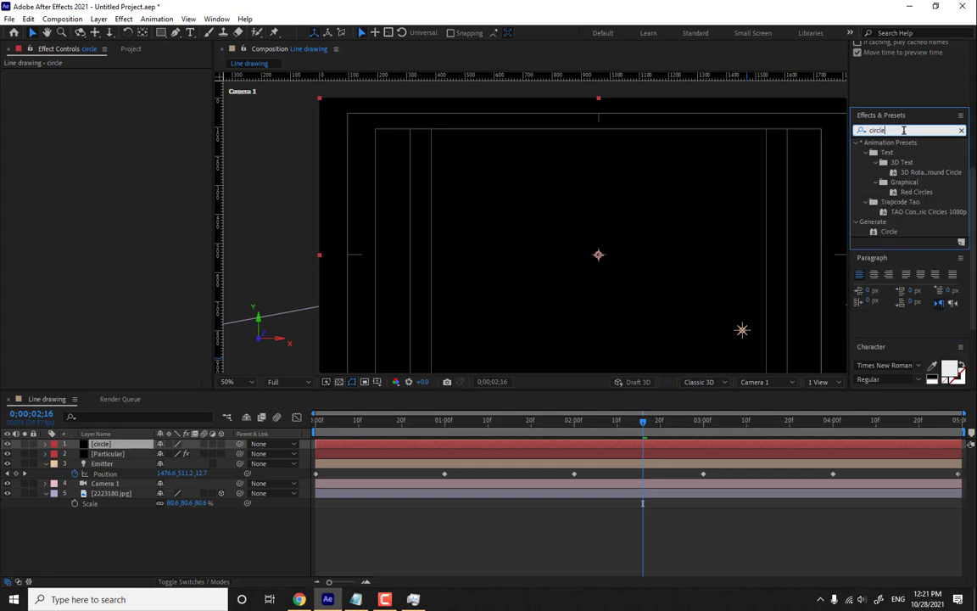
left_click_drag(888, 233, 572, 303)
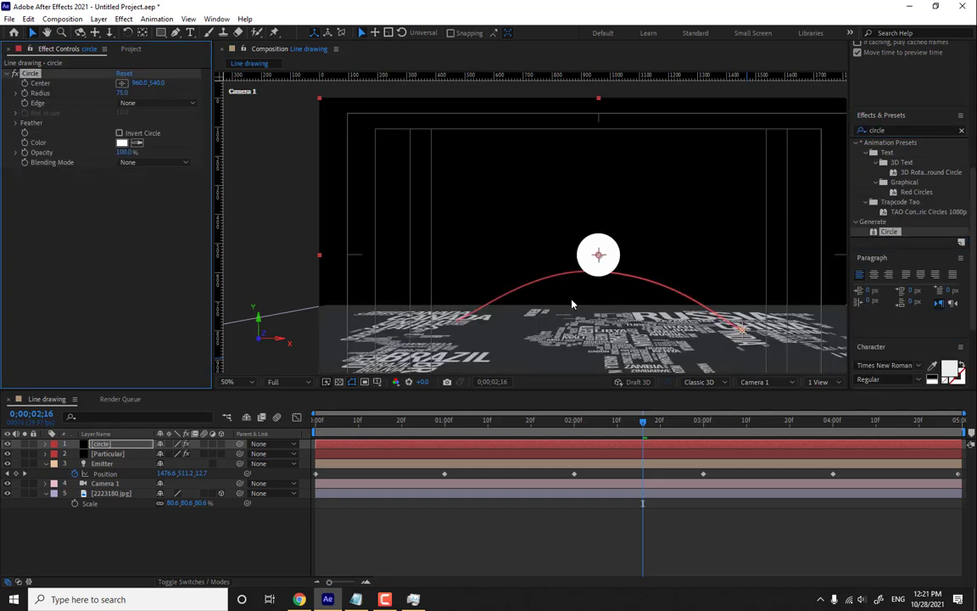
Make the circle layer 3D and turn off Accepts Lights in its material options.
left_click(221, 444)
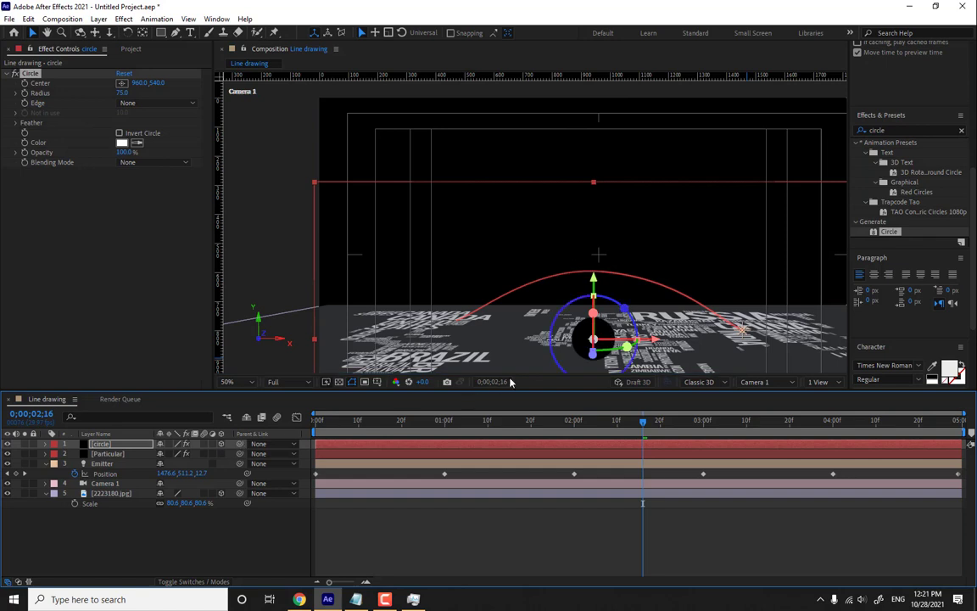
left_click(45, 444)
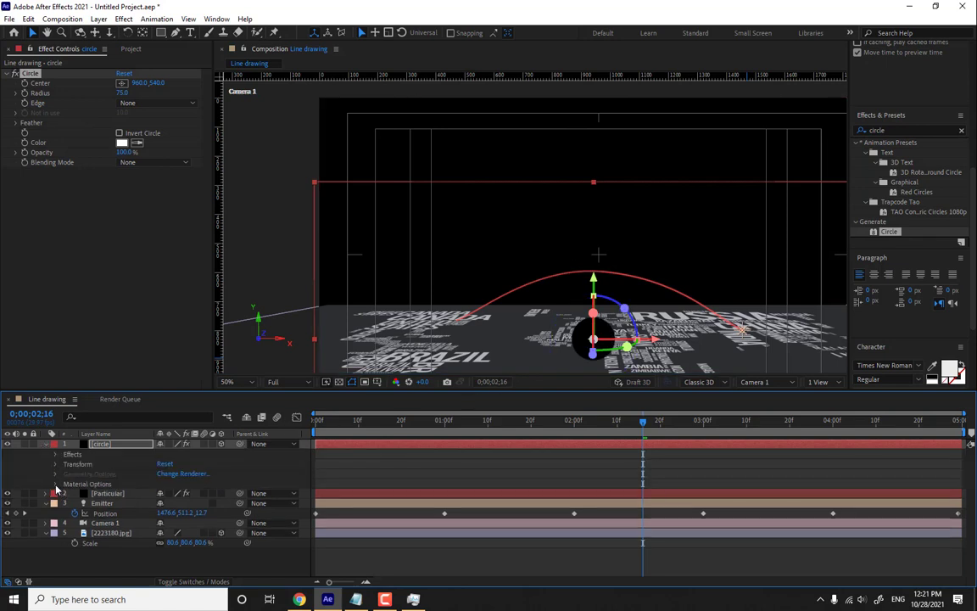
left_click(56, 483)
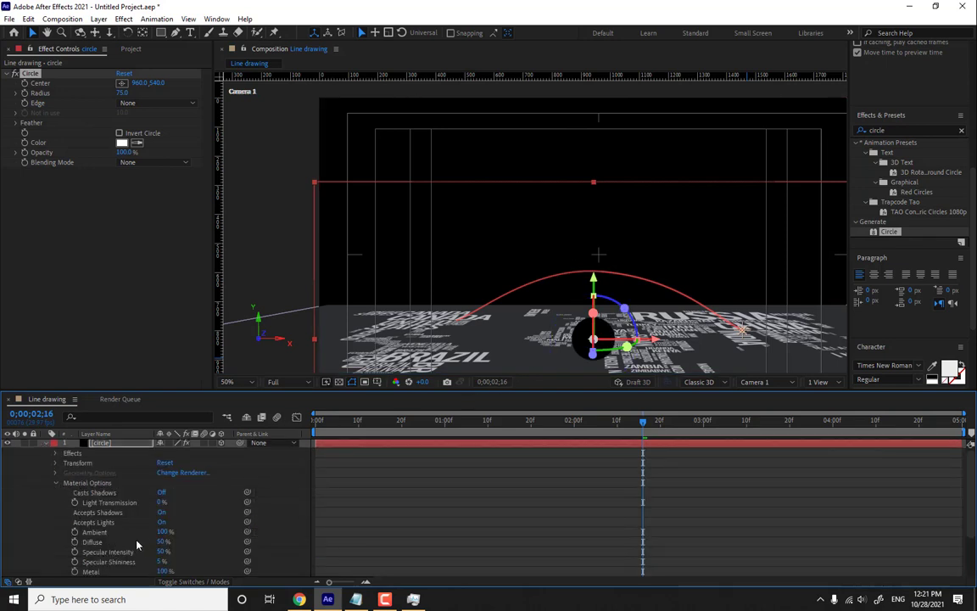
left_click(161, 522)
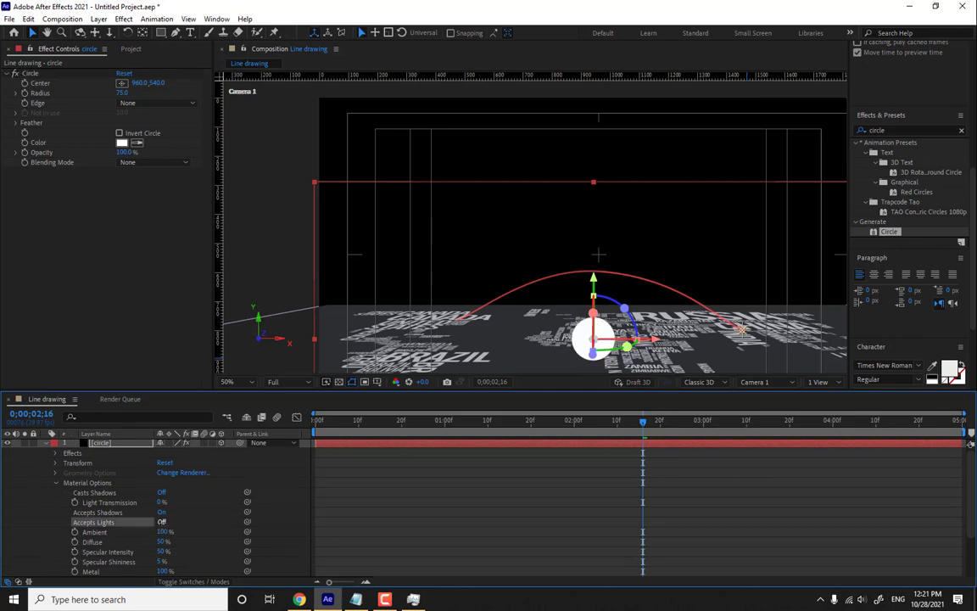
left_click(45, 443)
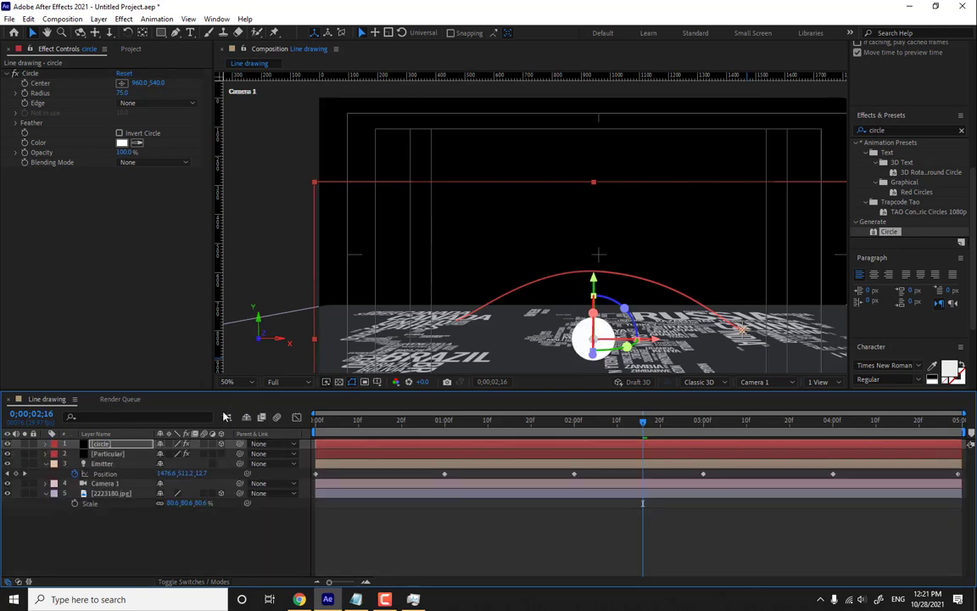
Lay the circle layer flat on the map by setting its X Rotation to -90°.
key("r")
left_click(174, 464)
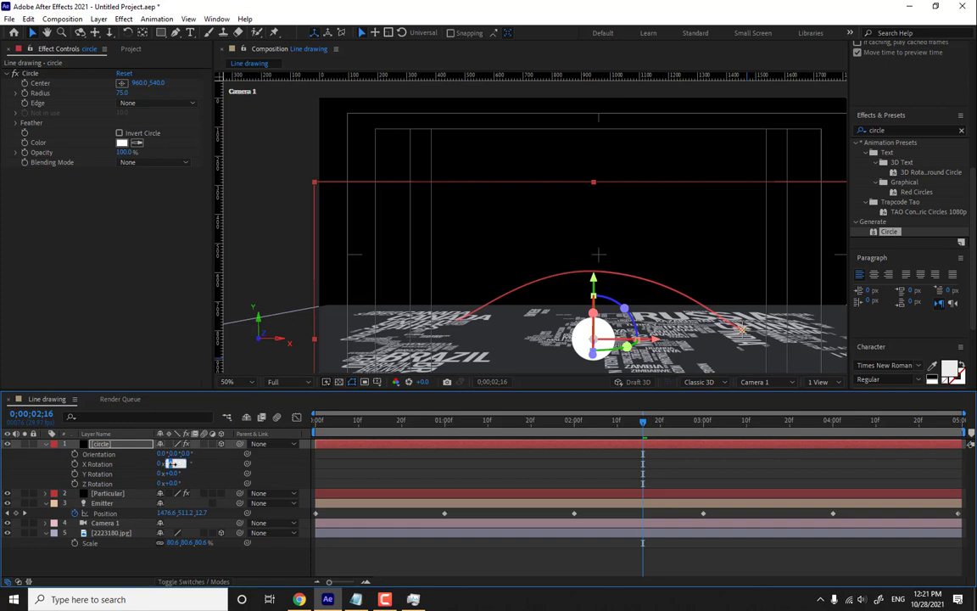
type("-90")
key("Return")
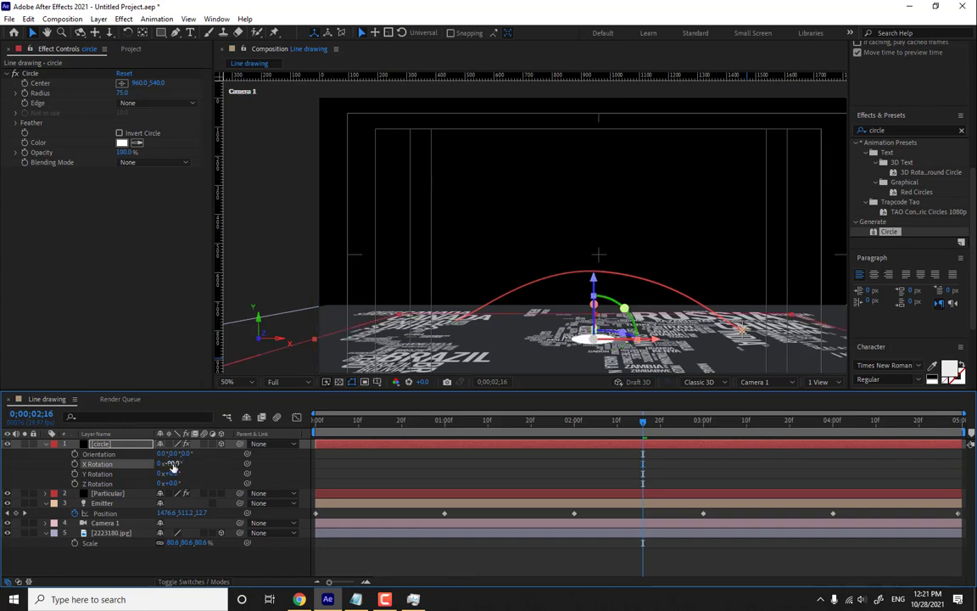
Switch to the Top view and move the circle layer onto the red line's end point over India.
left_click(752, 381)
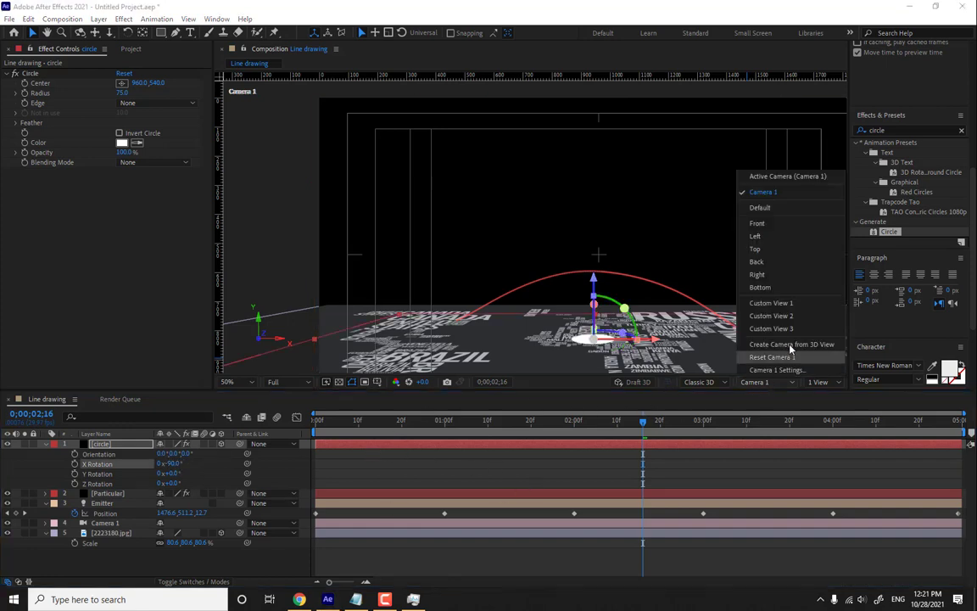
left_click(752, 248)
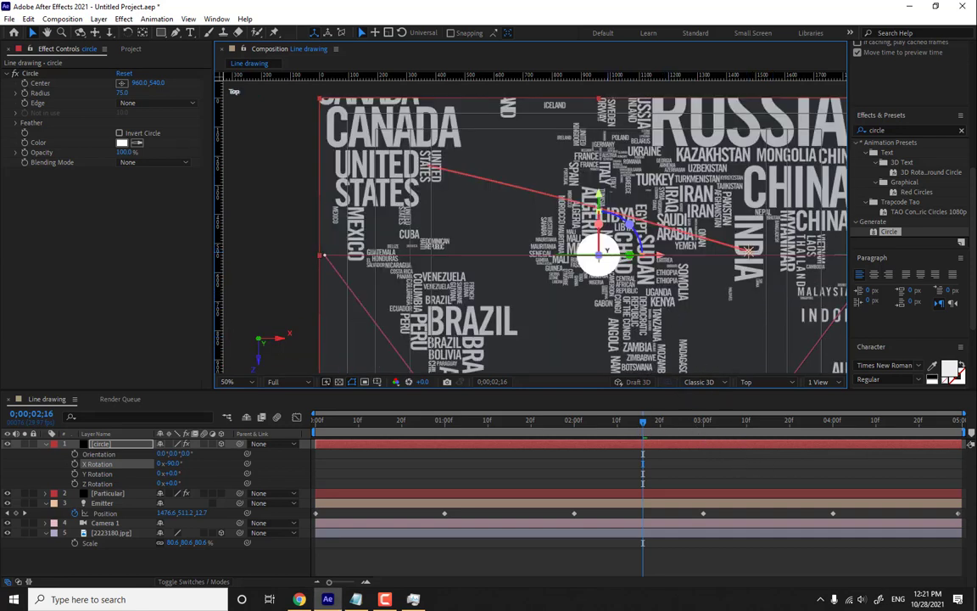
left_click(724, 478)
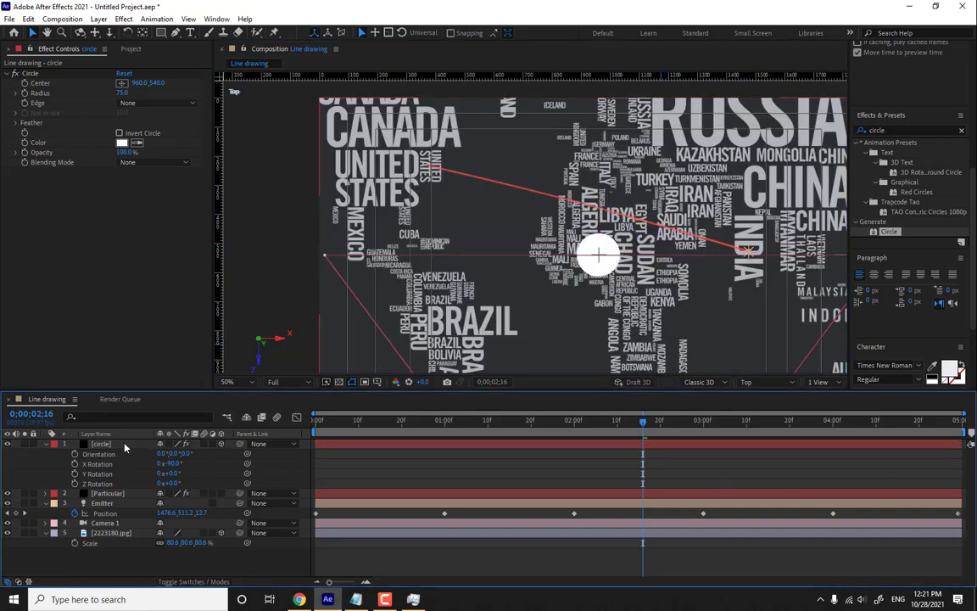
left_click(547, 222)
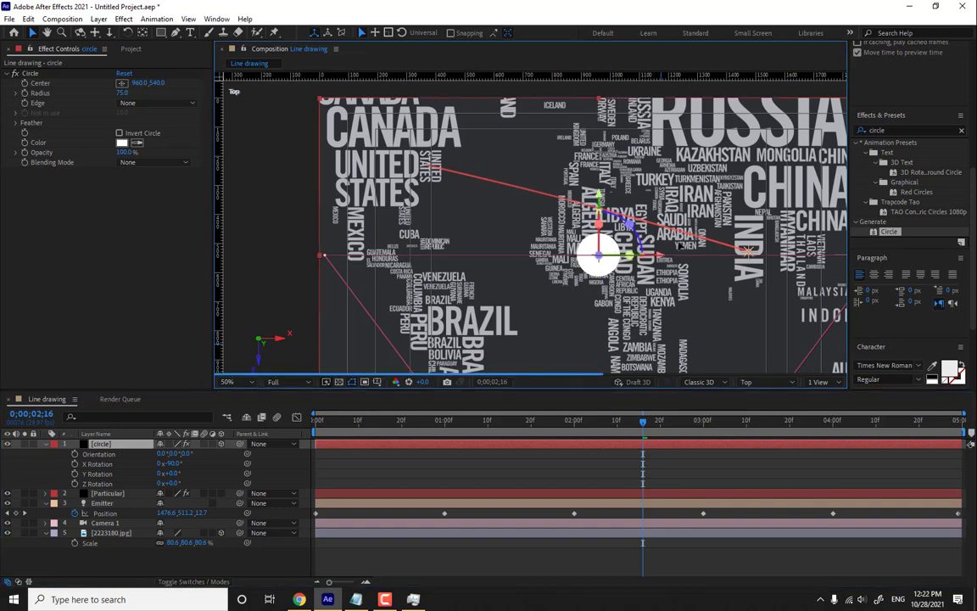
left_click_drag(598, 253, 762, 248)
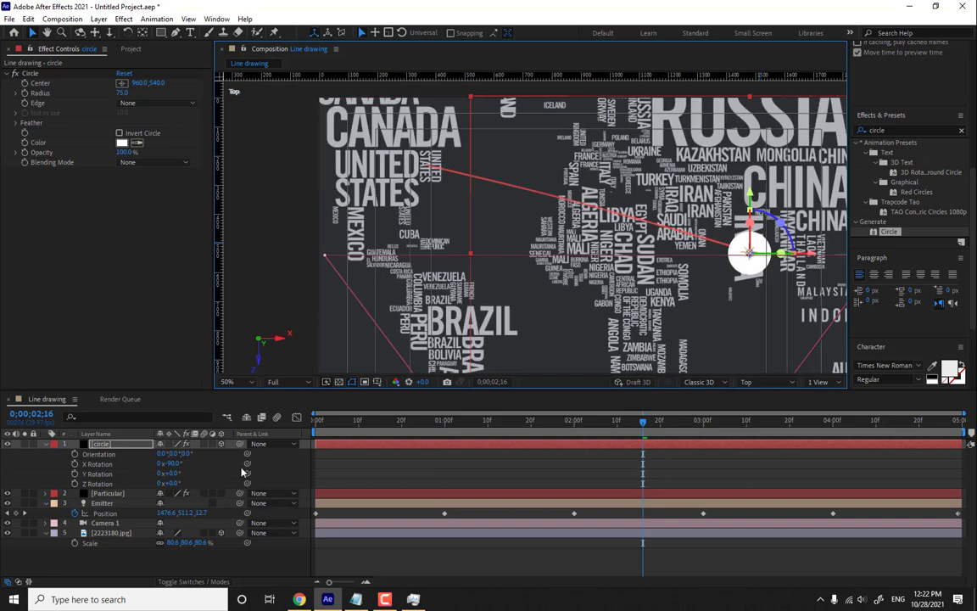
Turn the circle into a ring with the Thickness edge option and move the current time to 0;00;02;04.
left_click(157, 103)
left_click(144, 140)
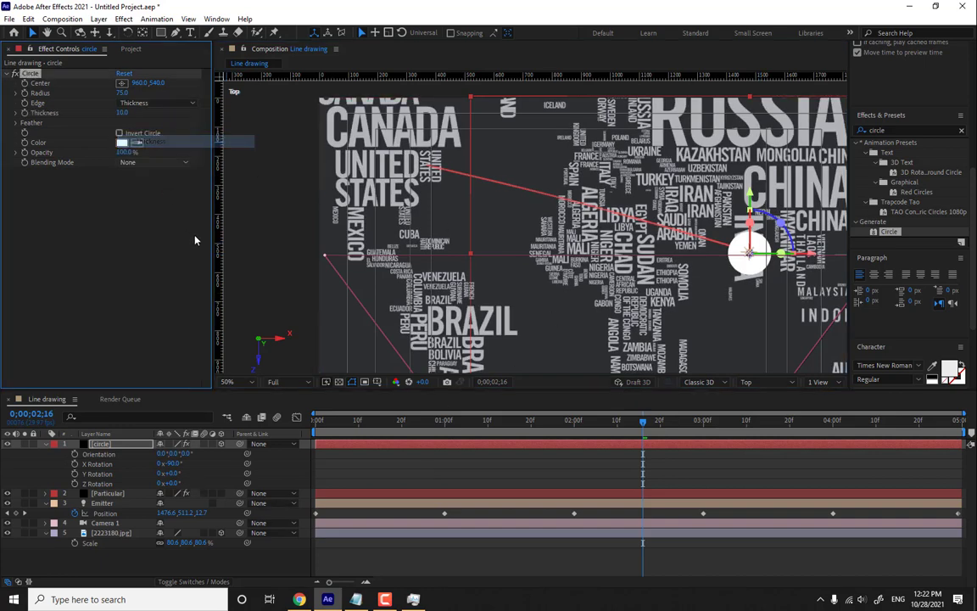
left_click(614, 421)
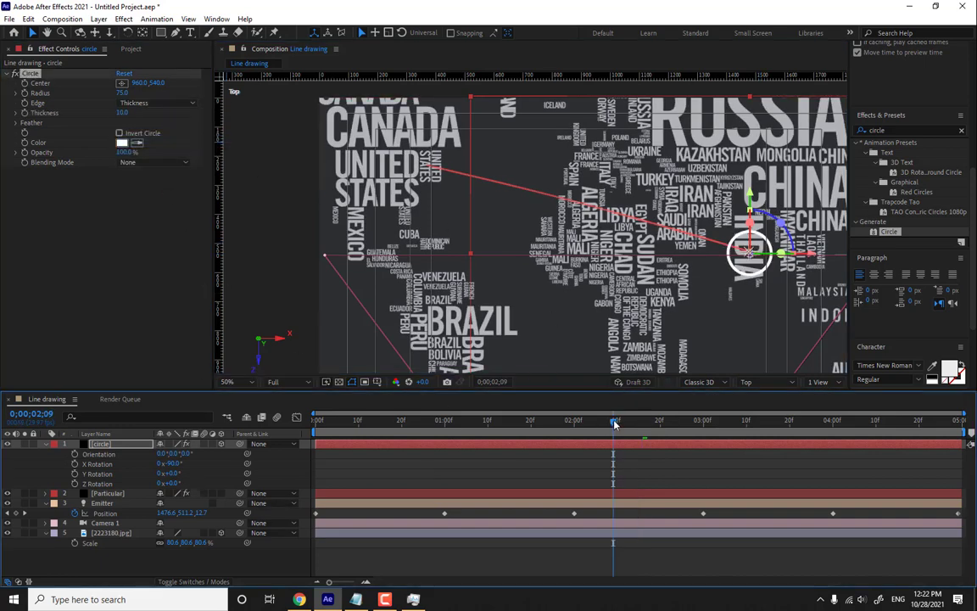
left_click(594, 422)
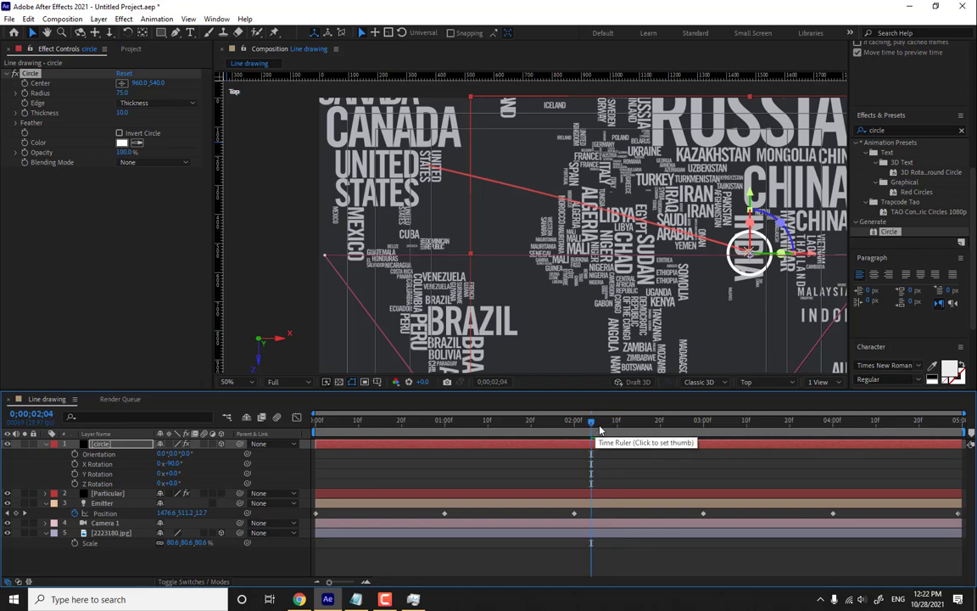
At 0;00;02;00, set the circle's Radius to 0 and Opacity to 0%, enabling keyframing for both properties.
left_click(567, 431)
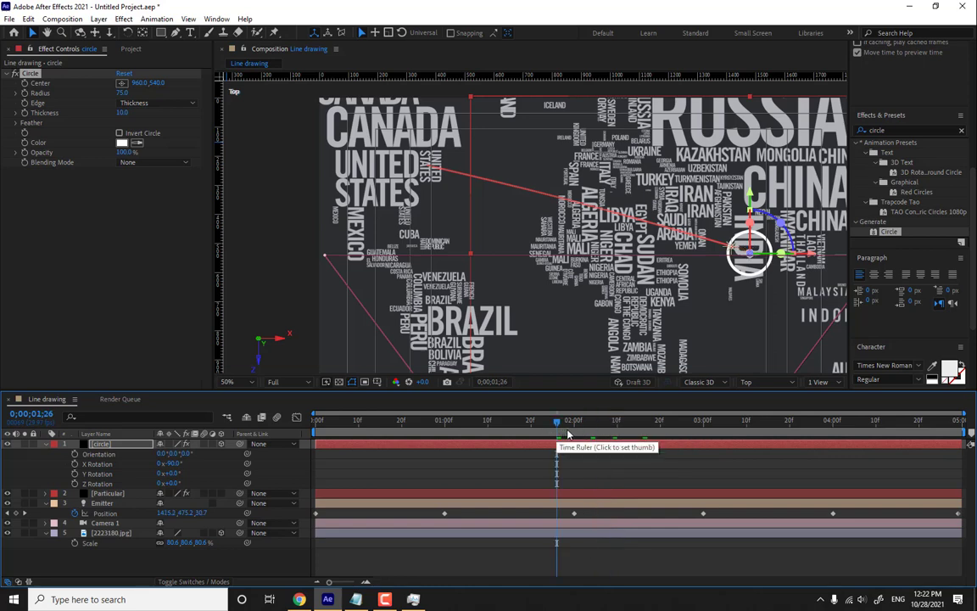
left_click(573, 429)
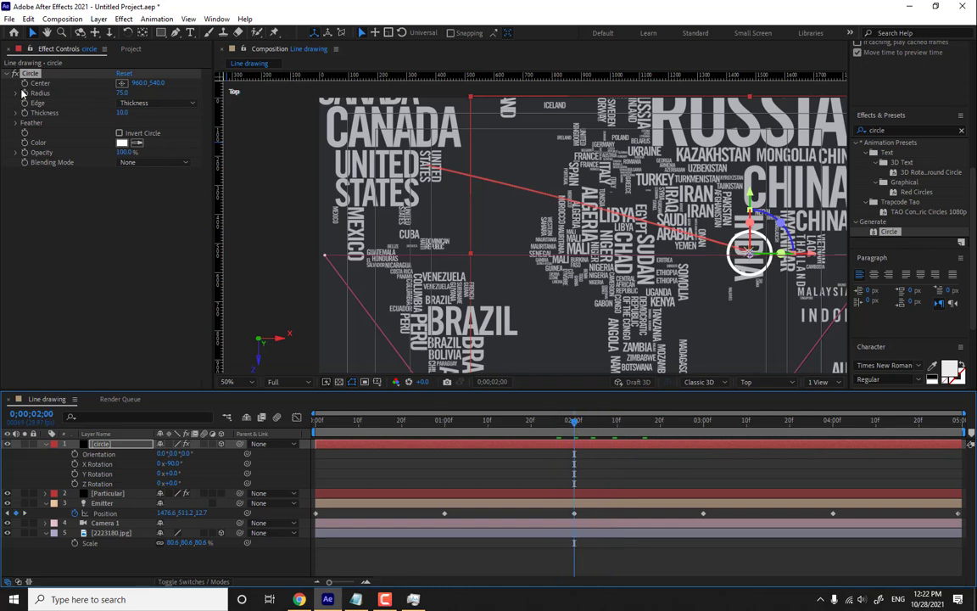
left_click(127, 92)
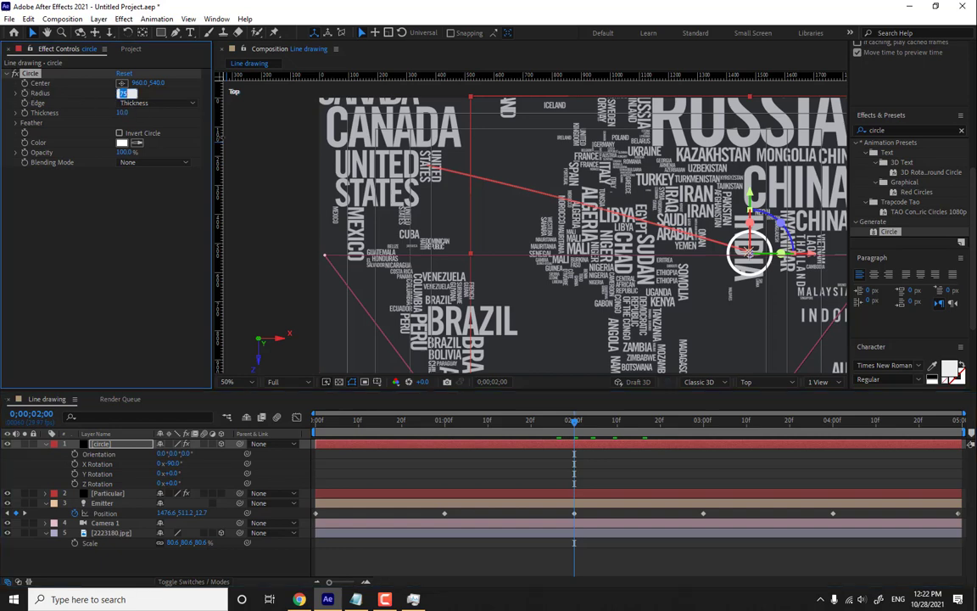
type("0")
key("Return")
left_click(123, 112)
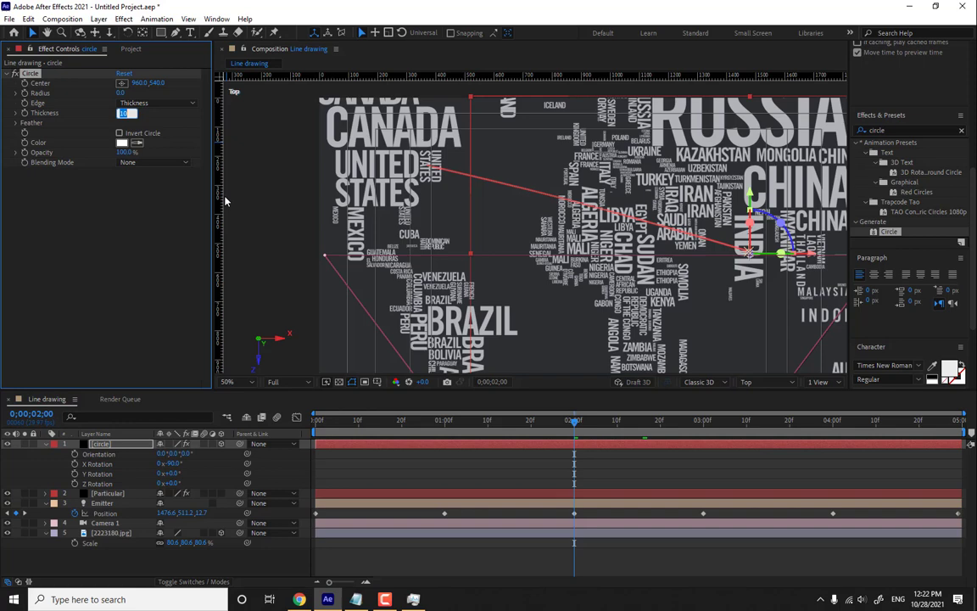
key("Return")
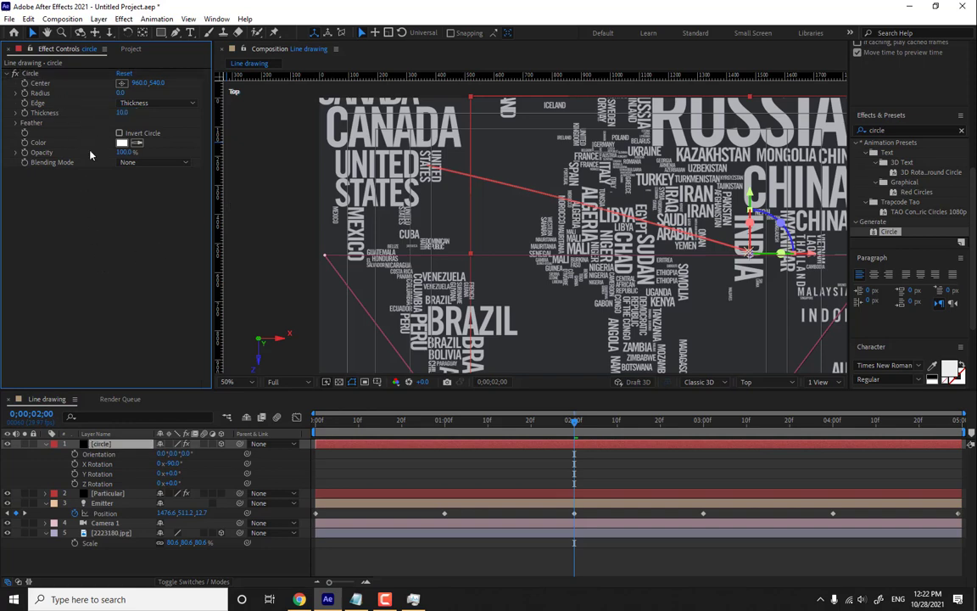
left_click(125, 152)
key("Return")
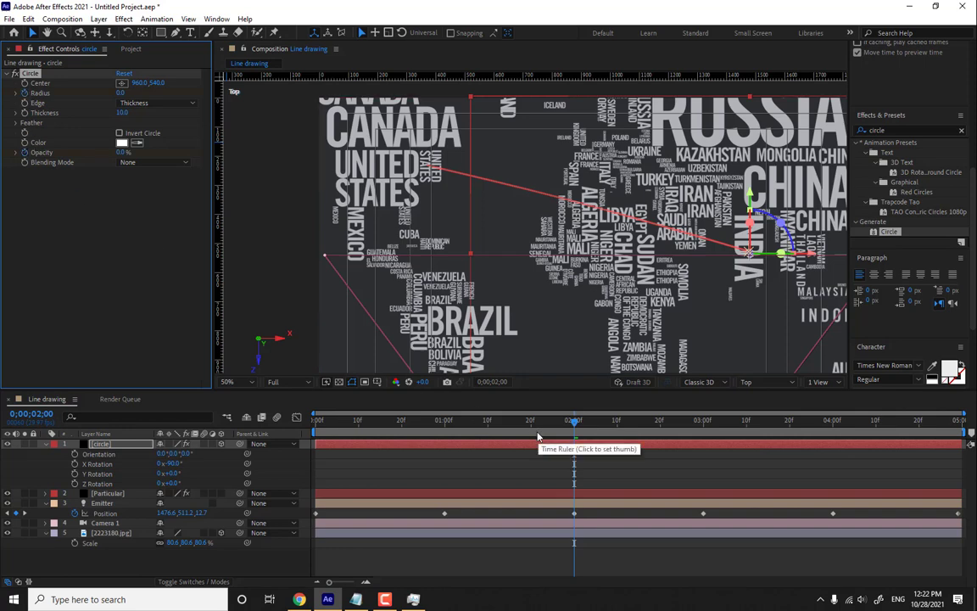
At 0;00;02;03, key the circle's Radius at 96 and Opacity at 100%, and set its Thickness to 22.6.
key("space")
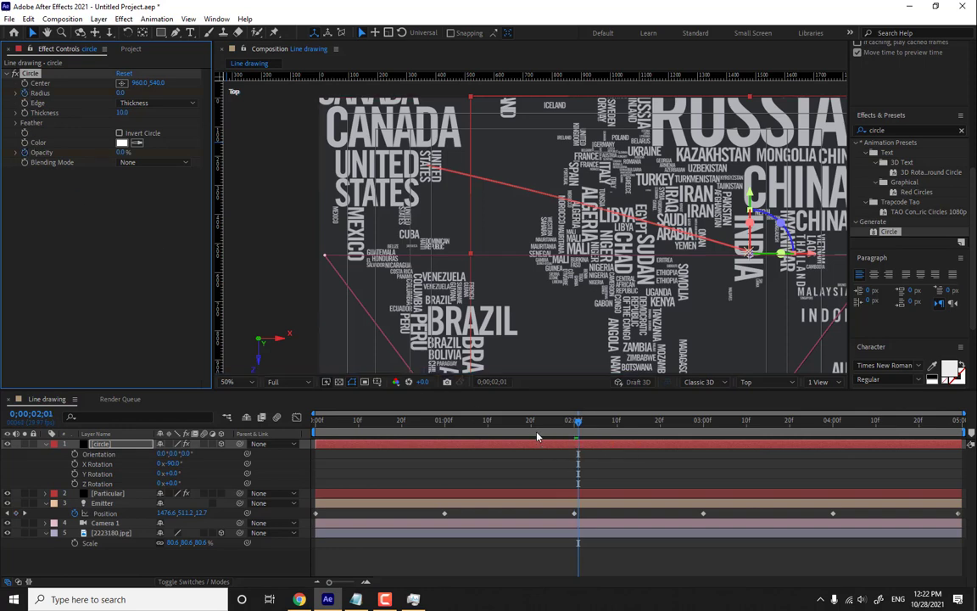
left_click(122, 93)
type("1")
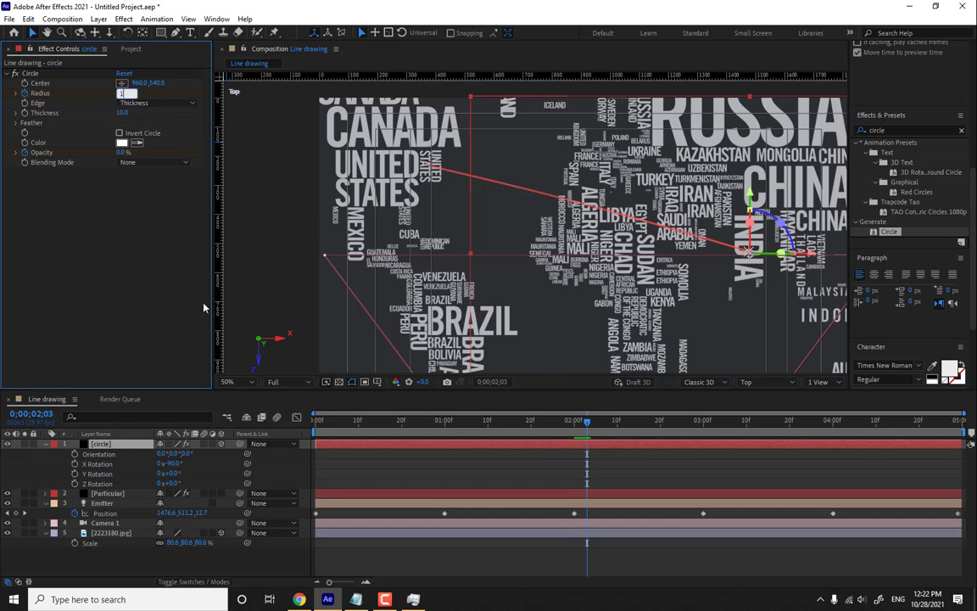
type("00")
key("Return")
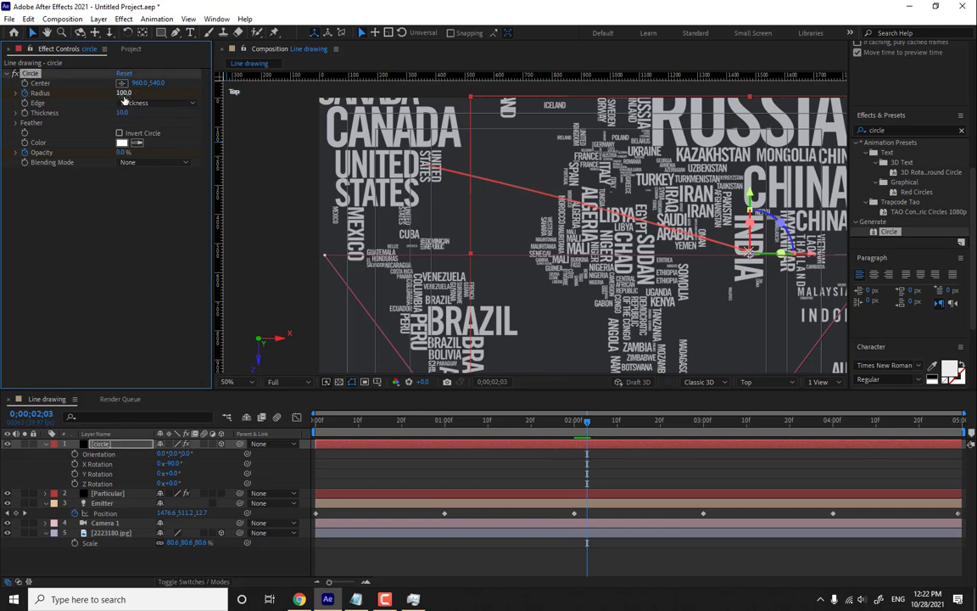
left_click_drag(123, 95, 160, 112)
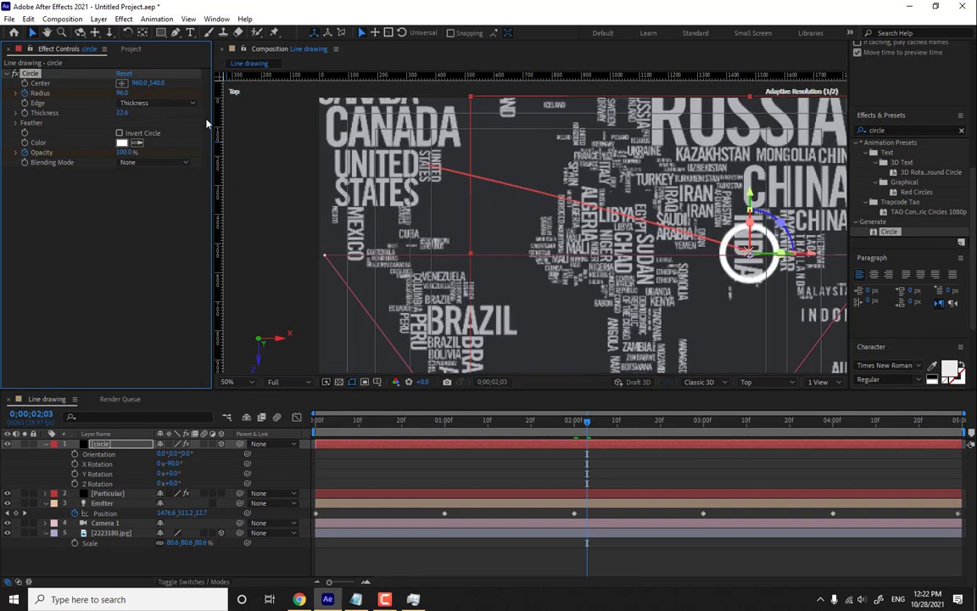
At 0;00;02;06, key the circle's Radius at 0 and Opacity at 0%.
left_click_drag(558, 422, 600, 422)
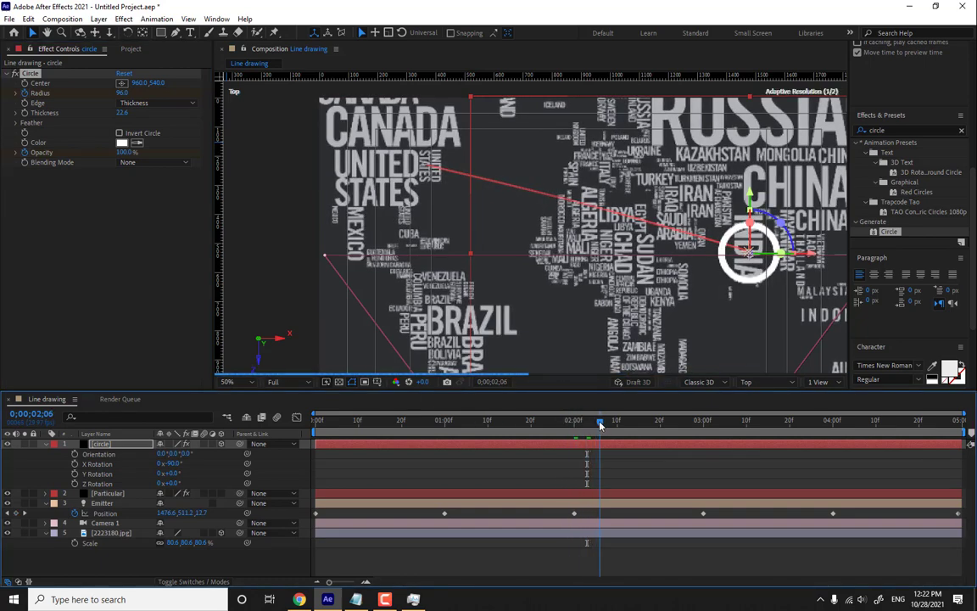
left_click_drag(121, 92, 85, 93)
left_click(126, 92)
type("0")
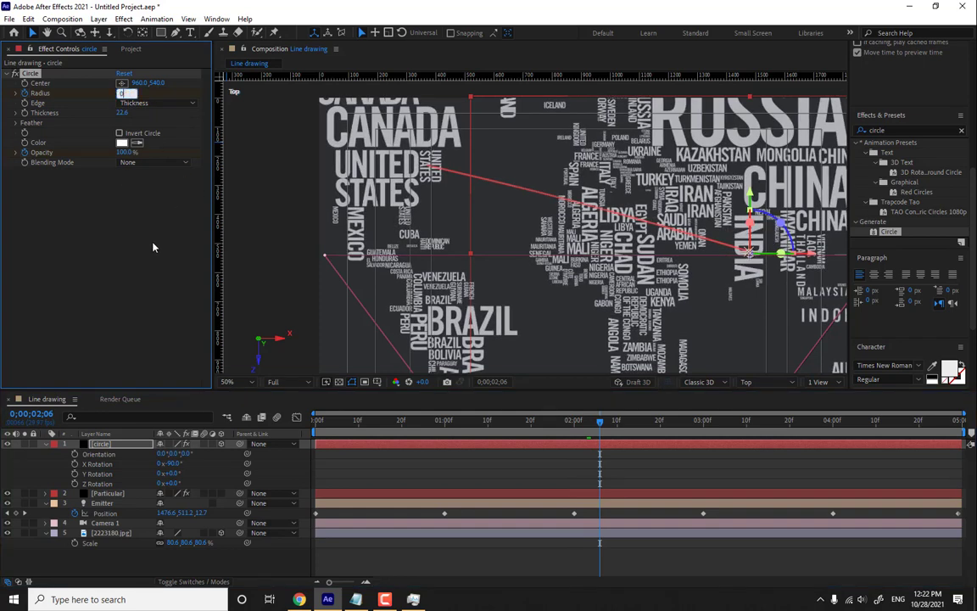
key("Tab")
key("Tab")
type("0")
key("Return")
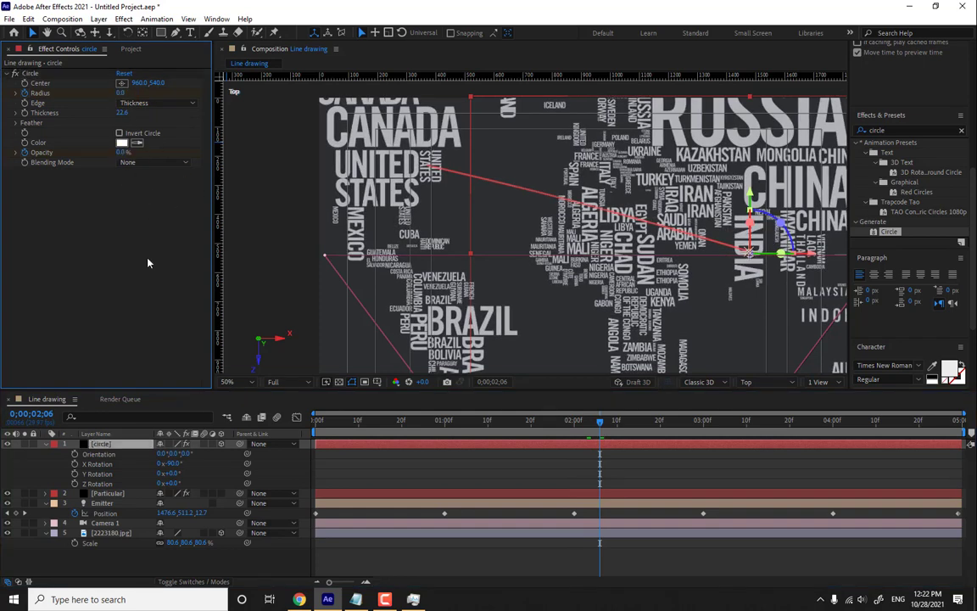
Reveal the circle layer's keyframed properties and change the Radius key at 0;00;02;06 to 96.
left_click(597, 422)
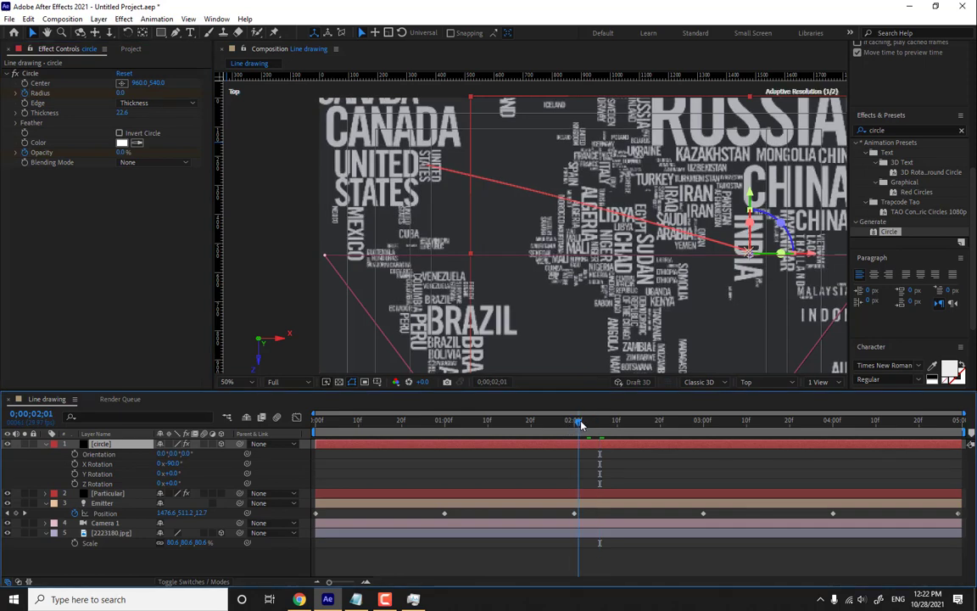
left_click_drag(597, 422, 601, 422)
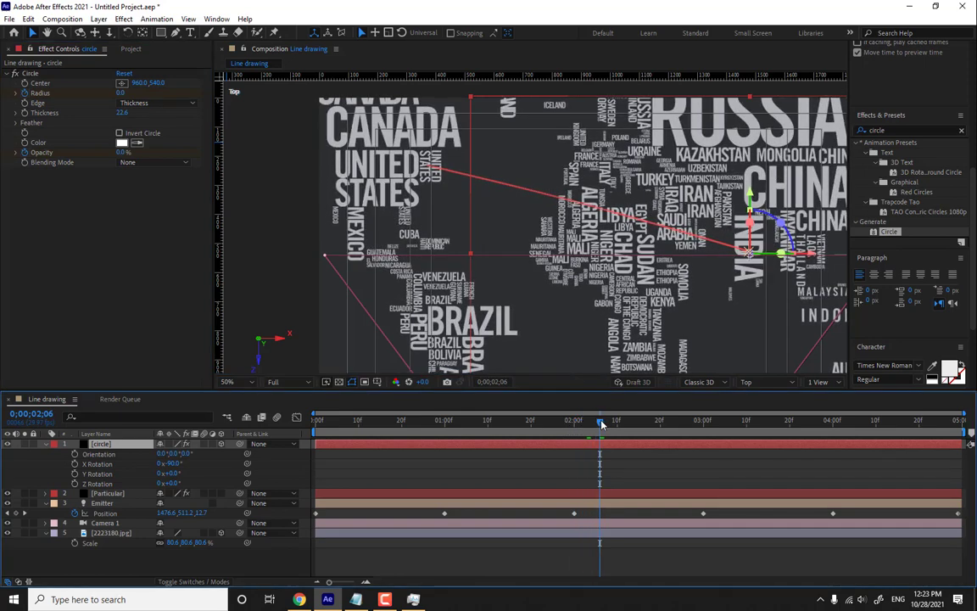
key("u")
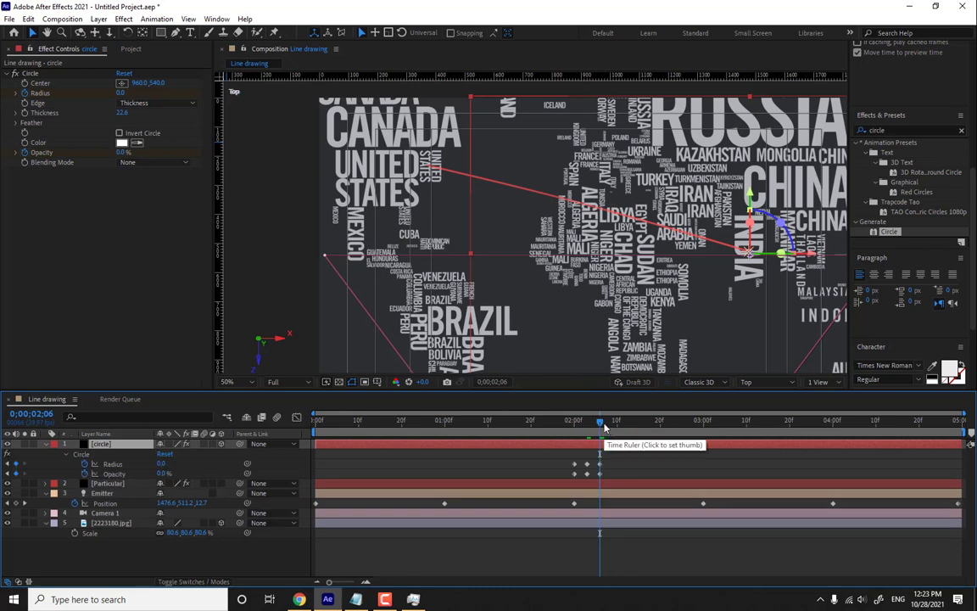
left_click(123, 153)
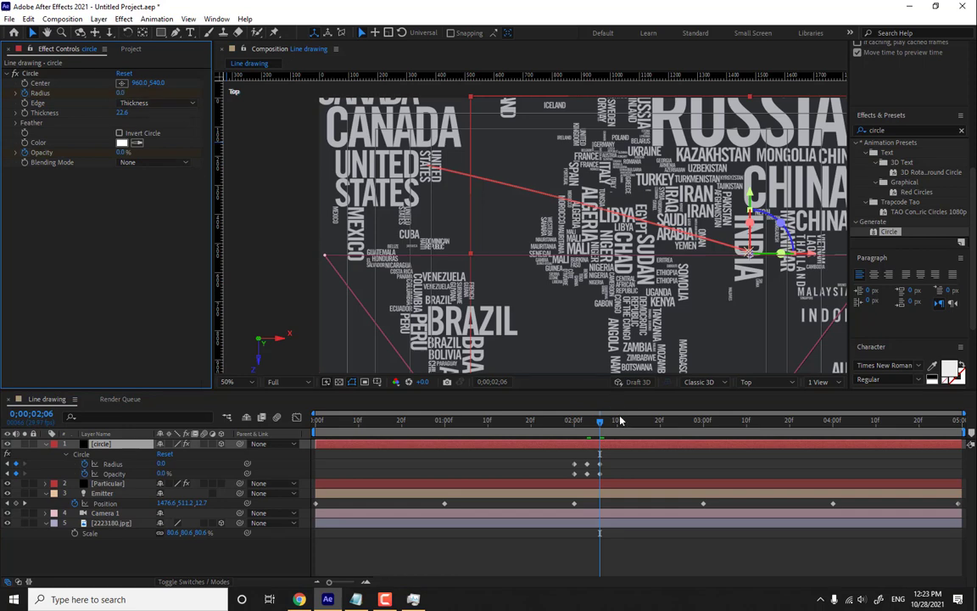
left_click(587, 423)
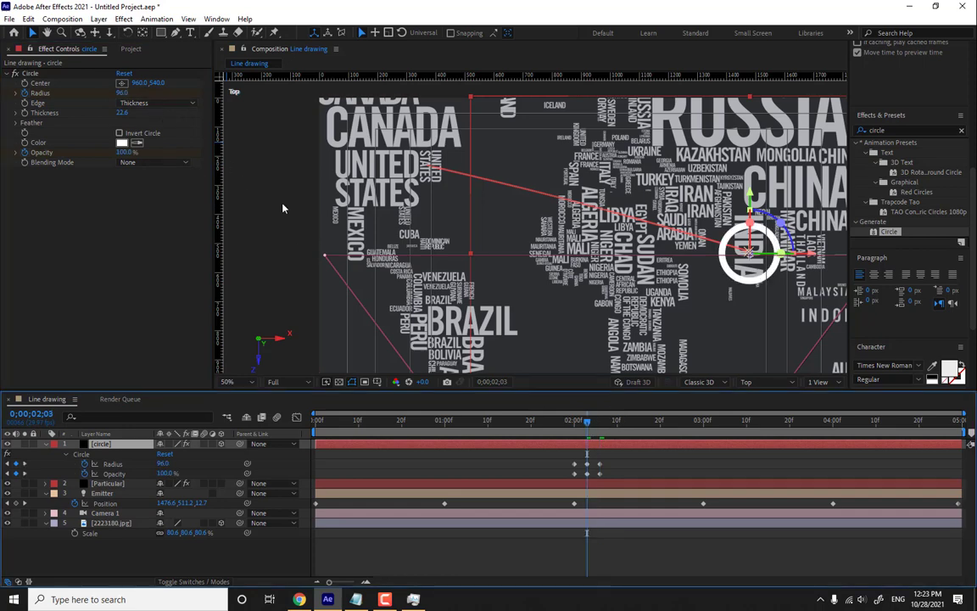
left_click(600, 423)
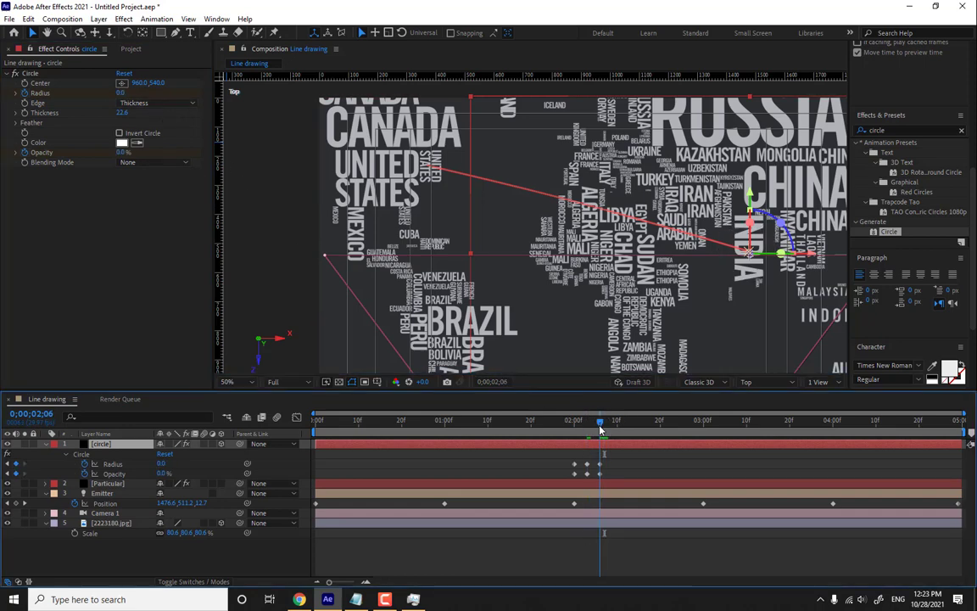
left_click(121, 92)
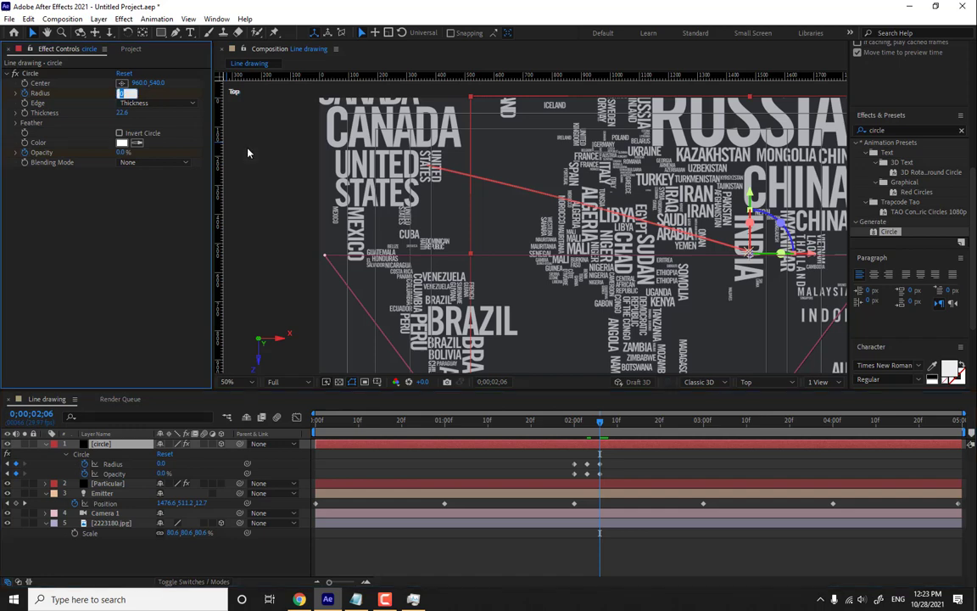
type("96")
key("Return")
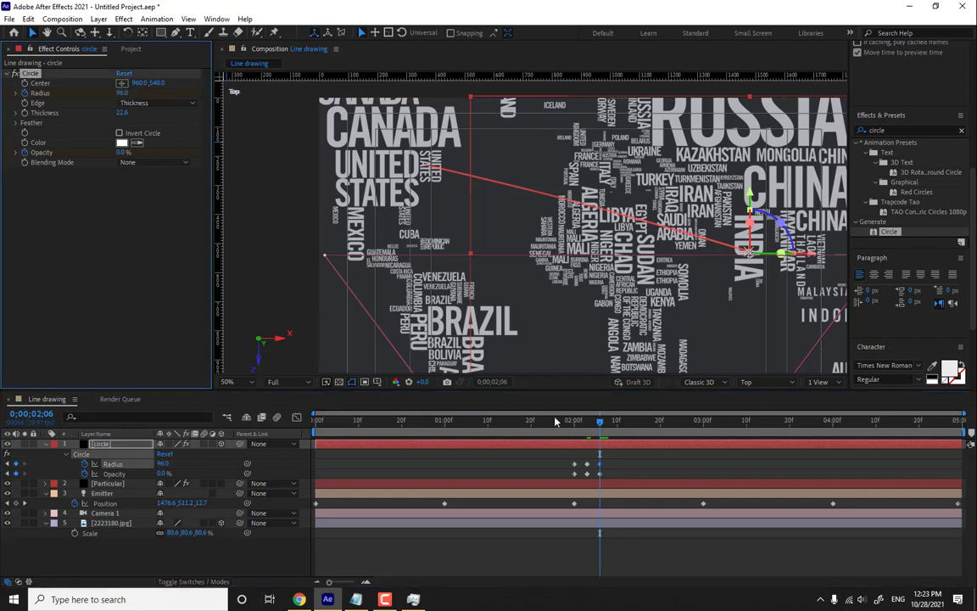
Duplicate the circle layer at 0;00;04;27 and move the copy onto the red line's final end point over Brazil.
left_click_drag(555, 422, 587, 422)
scroll(642, 287, "down", 4)
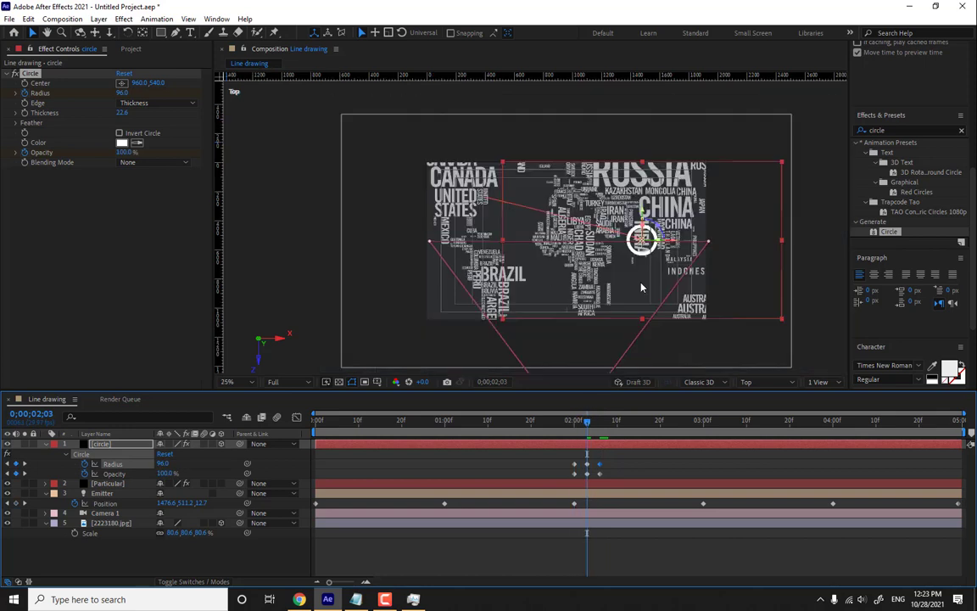
left_click_drag(683, 419, 951, 446)
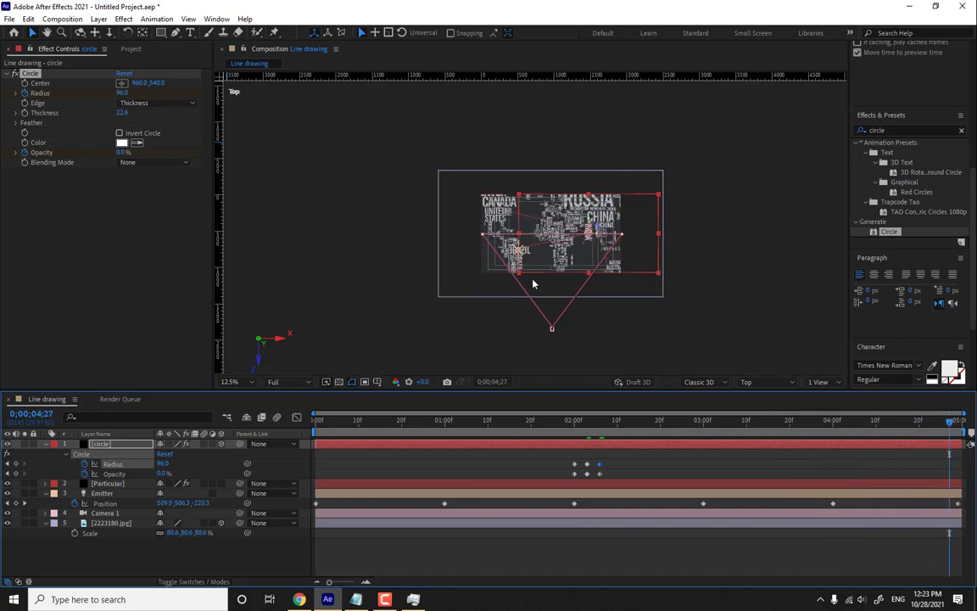
key("ctrl+d")
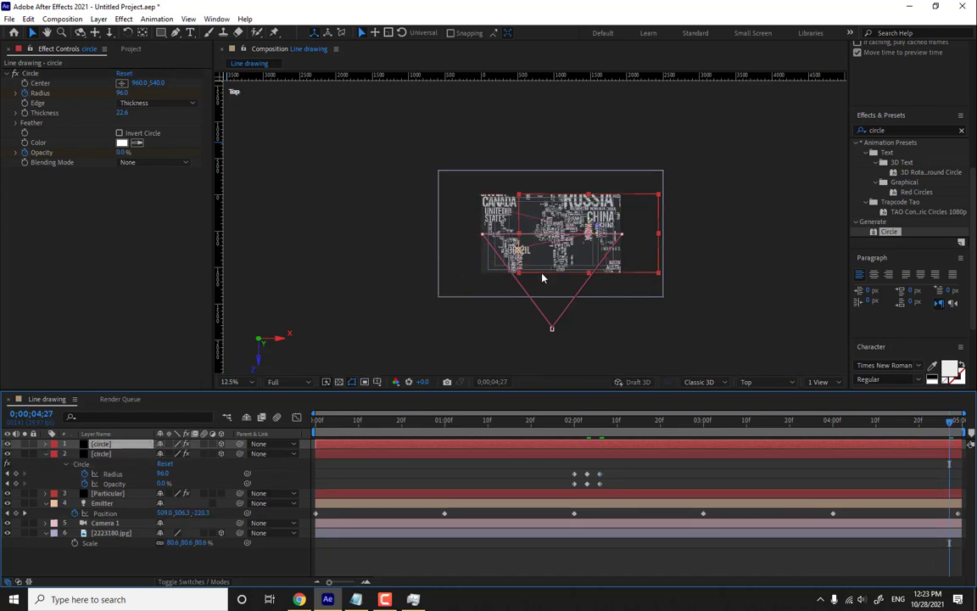
key("period")
left_click_drag(647, 264, 508, 294)
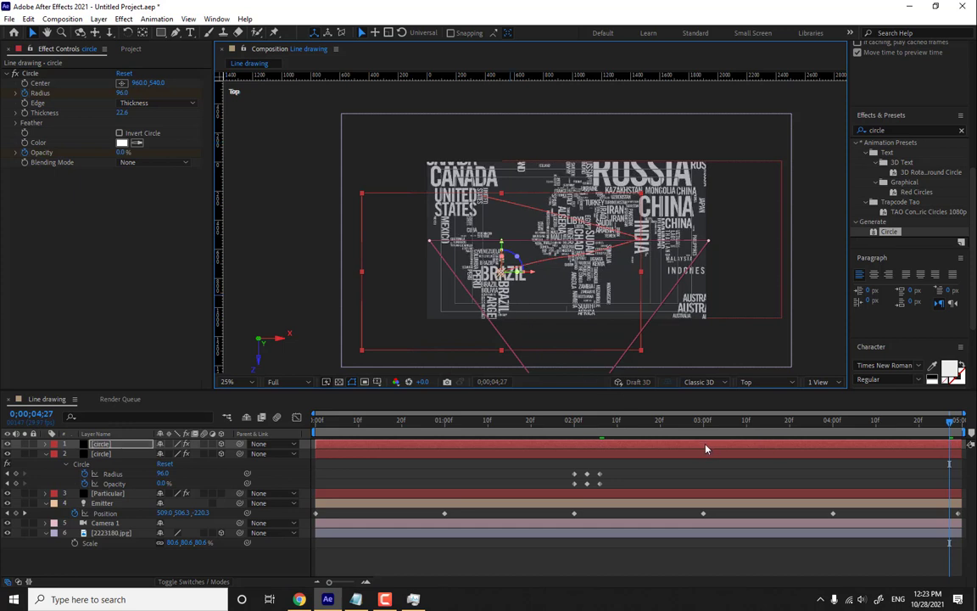
Shift the duplicated circle layer to start at about 0;00;02;24 and switch the composition to the Camera 1 view.
left_click_drag(706, 449, 960, 438)
left_click_drag(814, 445, 930, 444)
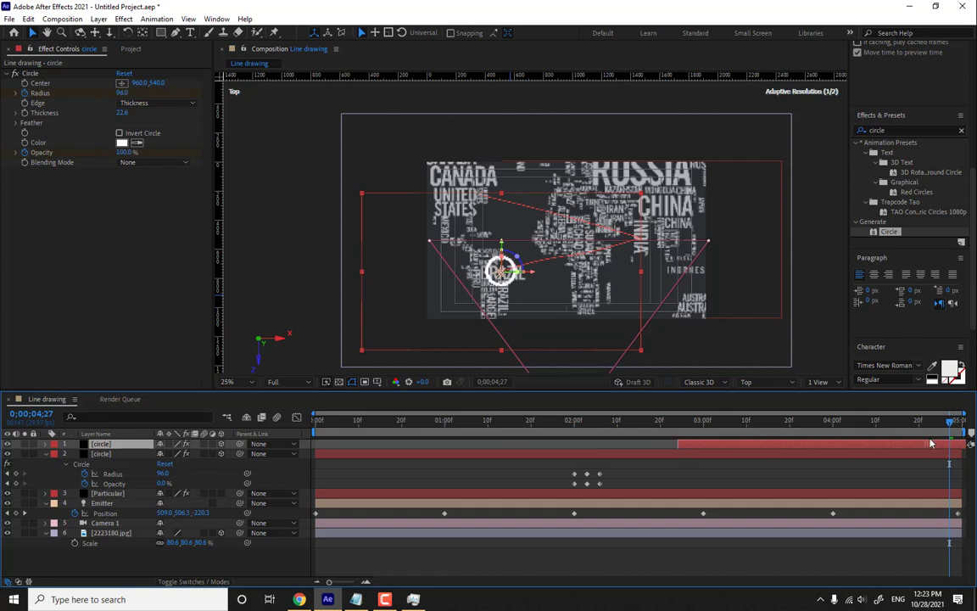
left_click(710, 386)
left_click(746, 384)
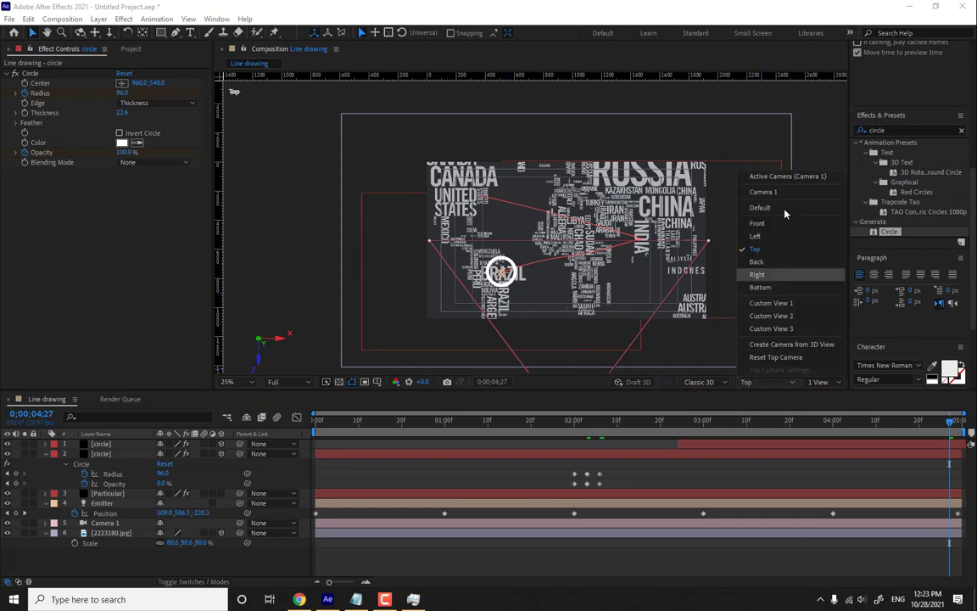
left_click(731, 173)
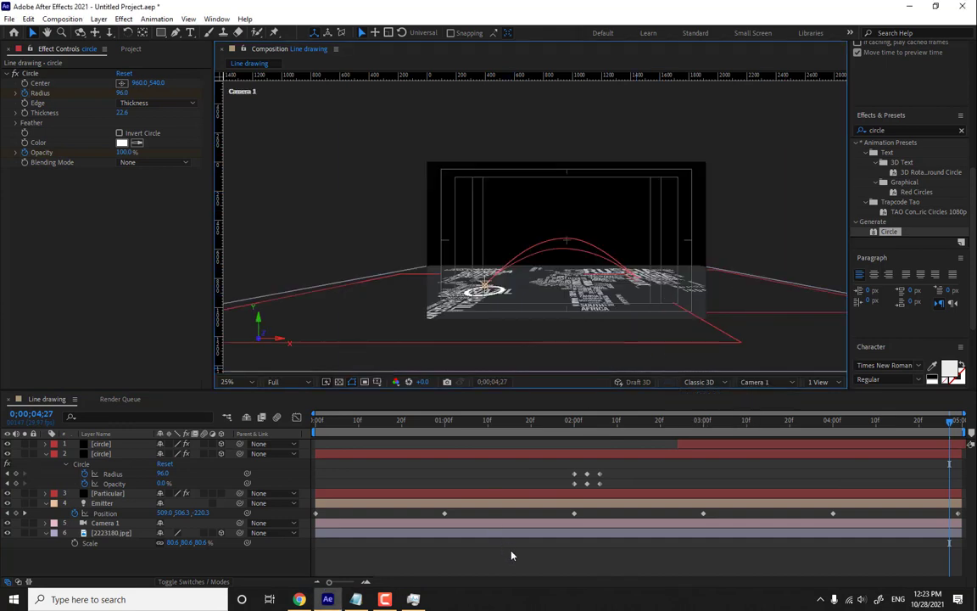
Orbit Camera 1 to look down on the map, and set its X Rotation to -3° and Y Rotation to 21°.
right_click(272, 419)
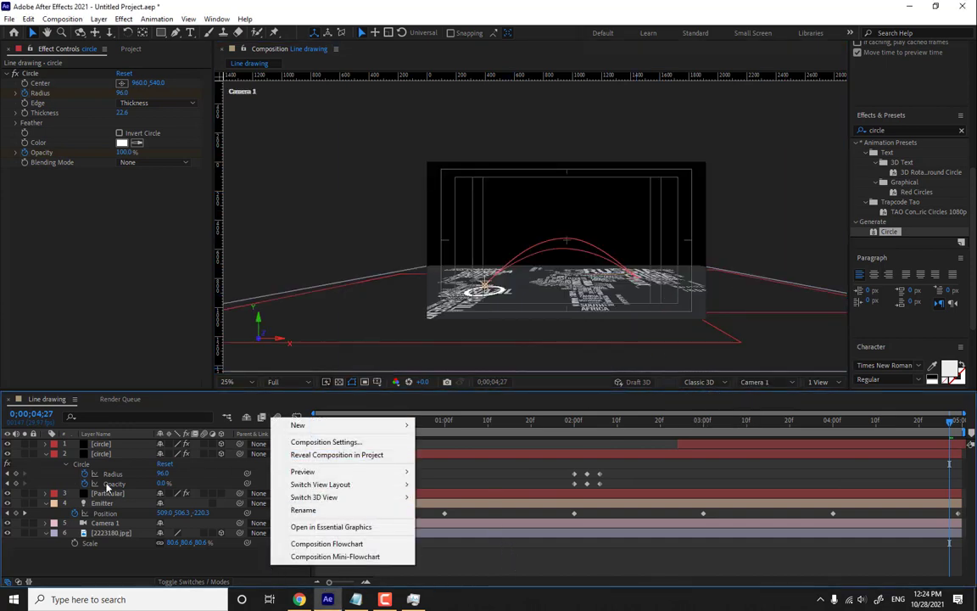
left_click(100, 523)
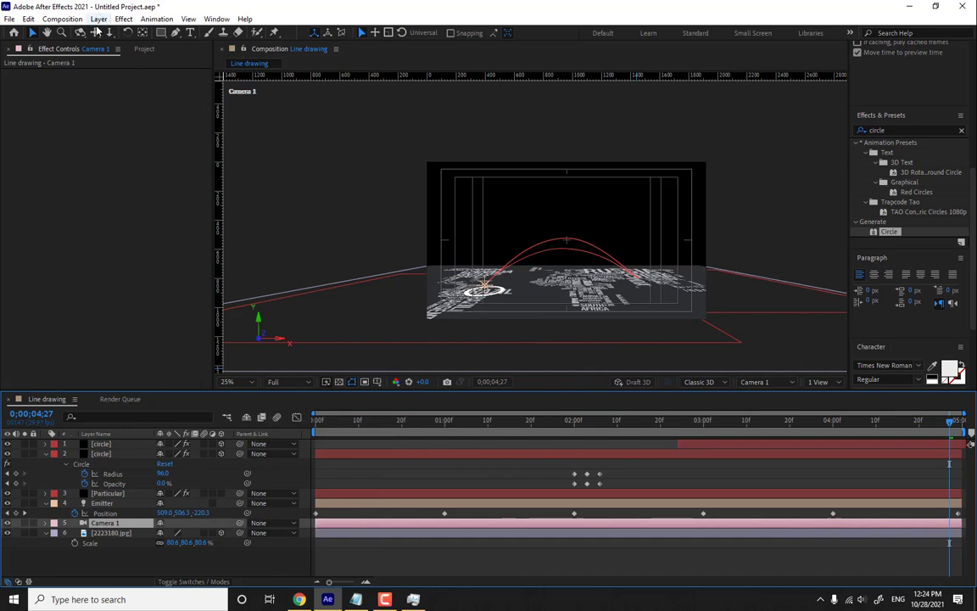
left_click(68, 18)
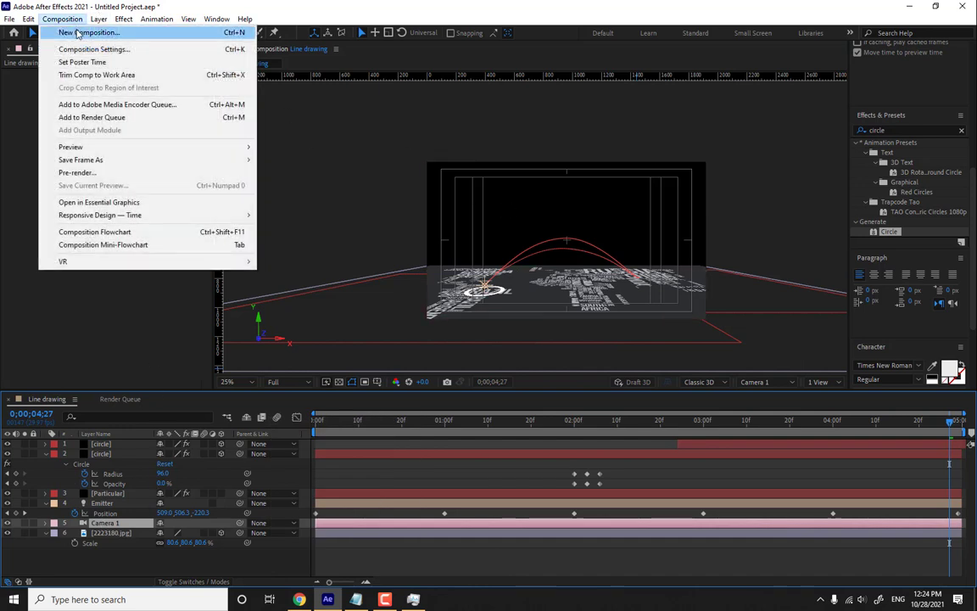
left_click(80, 32)
left_click_drag(599, 244, 594, 272)
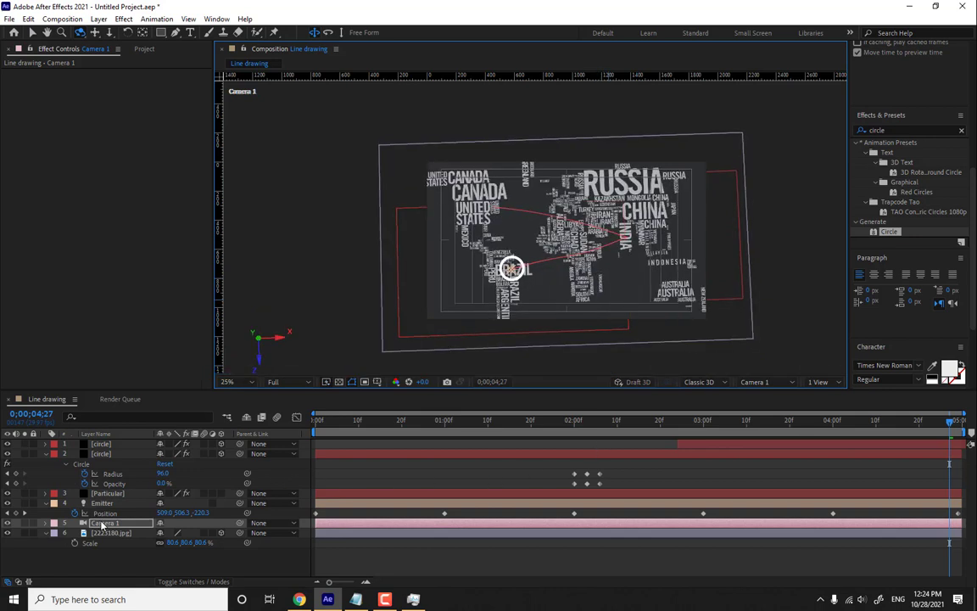
key("r")
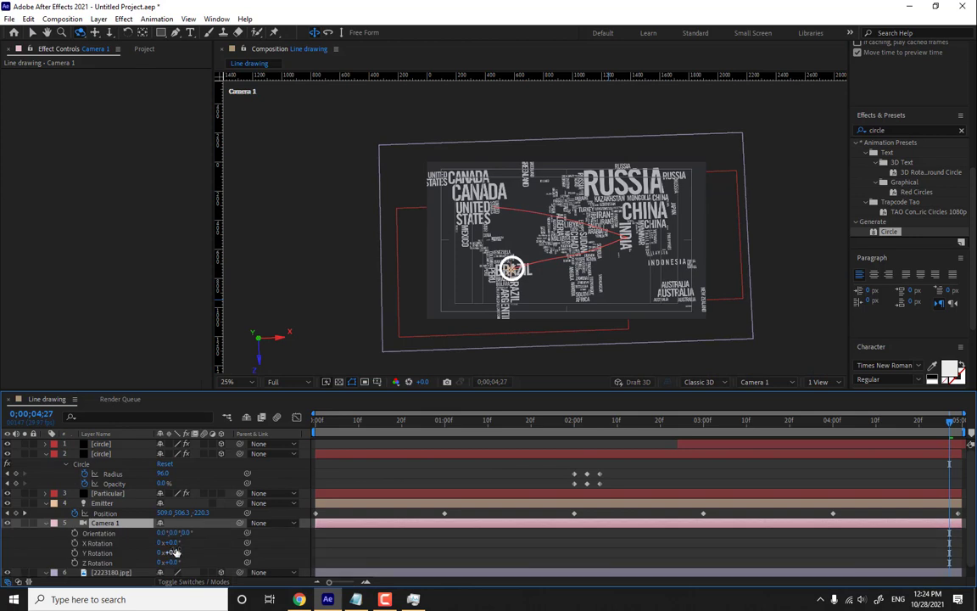
left_click_drag(172, 543, 194, 557)
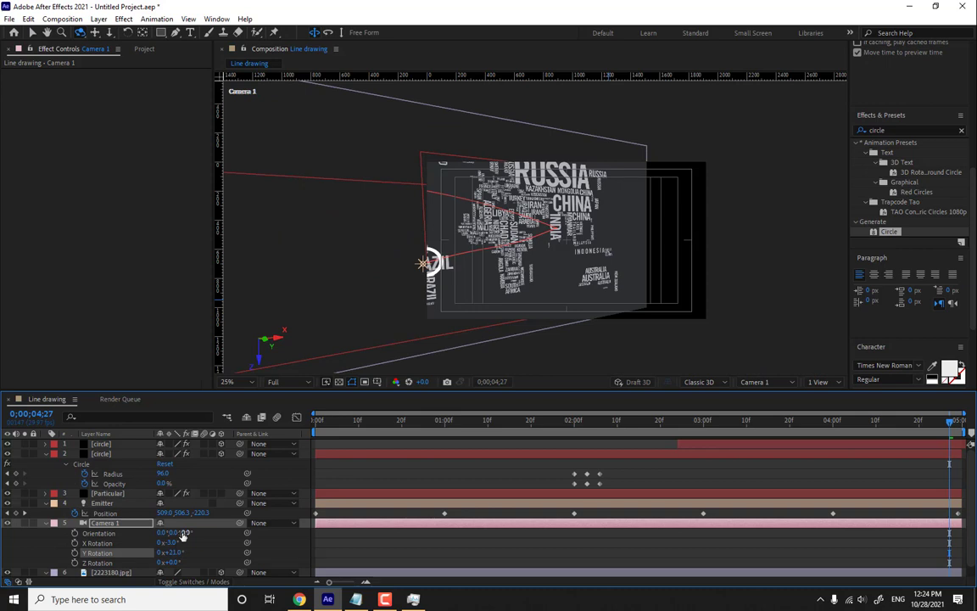
Reveal Camera 1's Position, set its Y value to about -676, and track the camera until the United States and Brazil are in frame.
key("p")
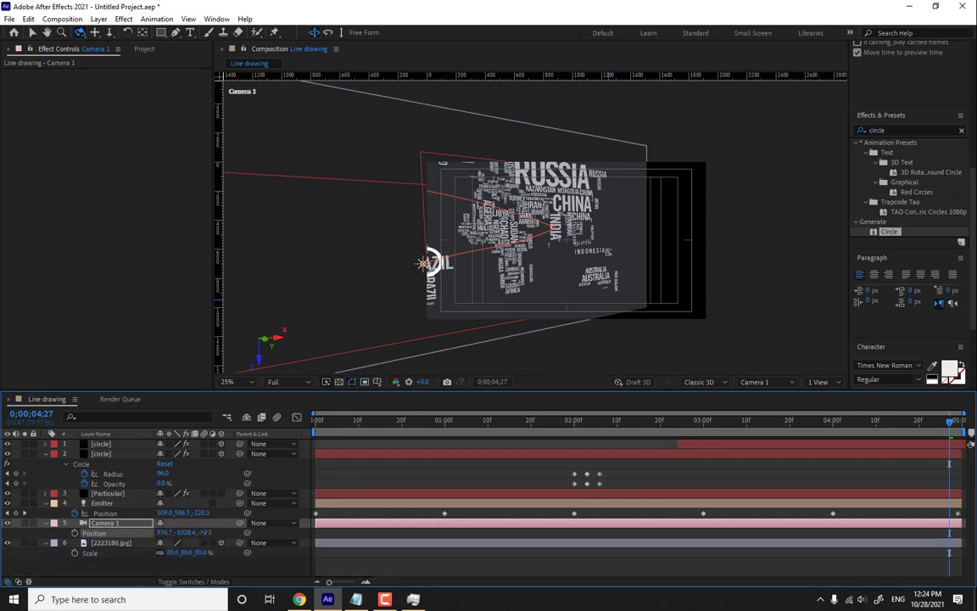
left_click_drag(194, 533, 239, 523)
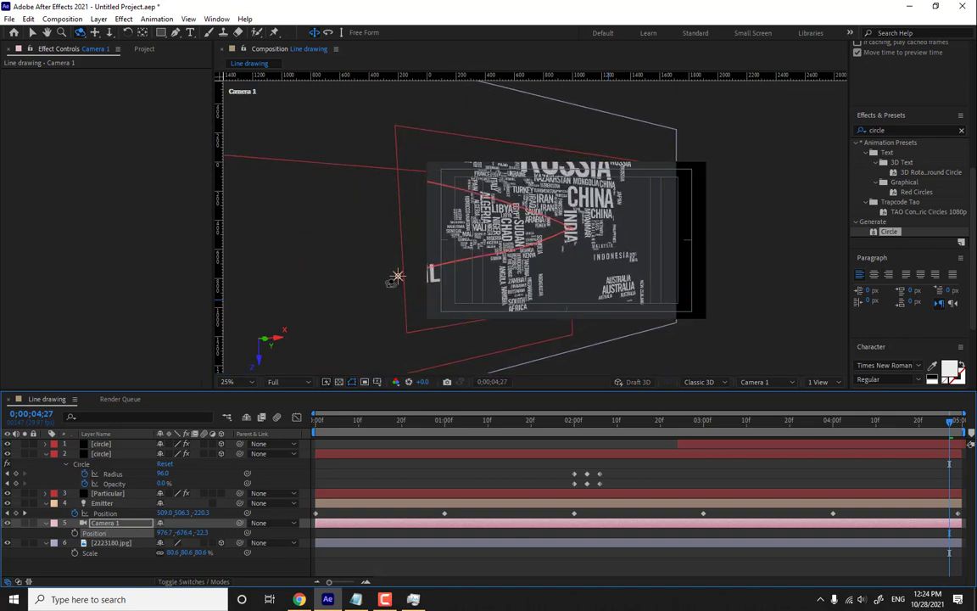
left_click(123, 523)
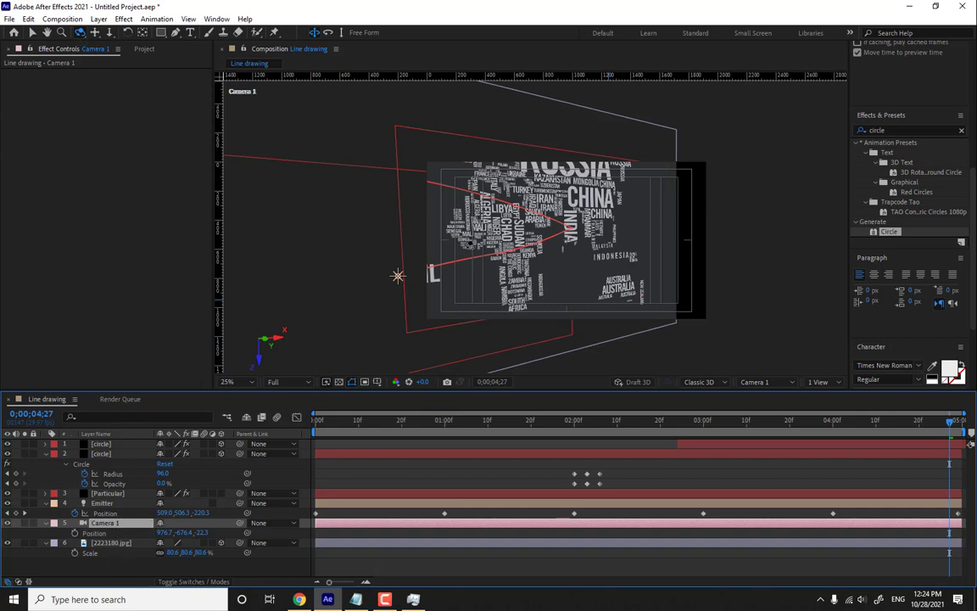
left_click(94, 32)
left_click_drag(386, 179, 439, 182)
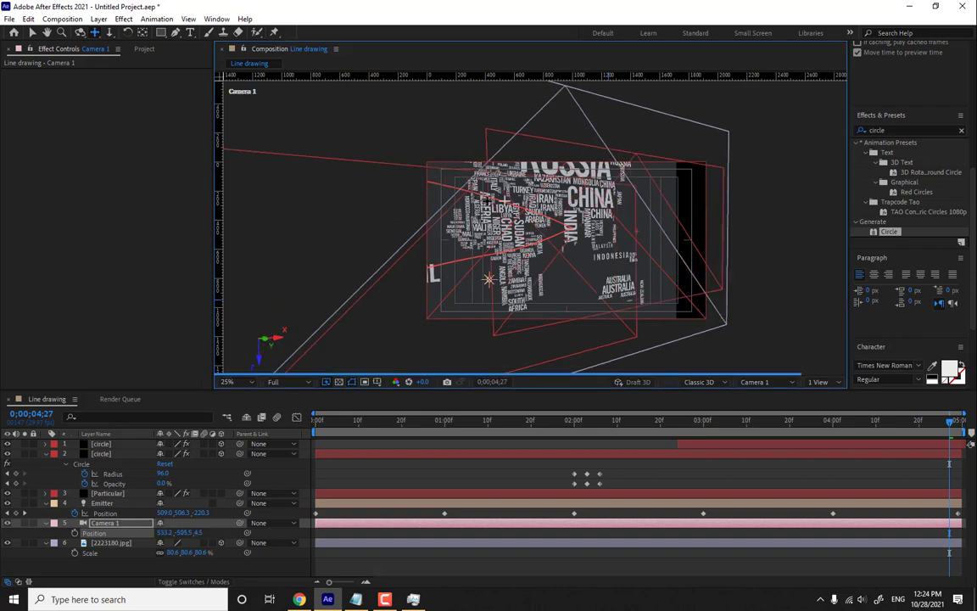
left_click_drag(488, 279, 557, 234)
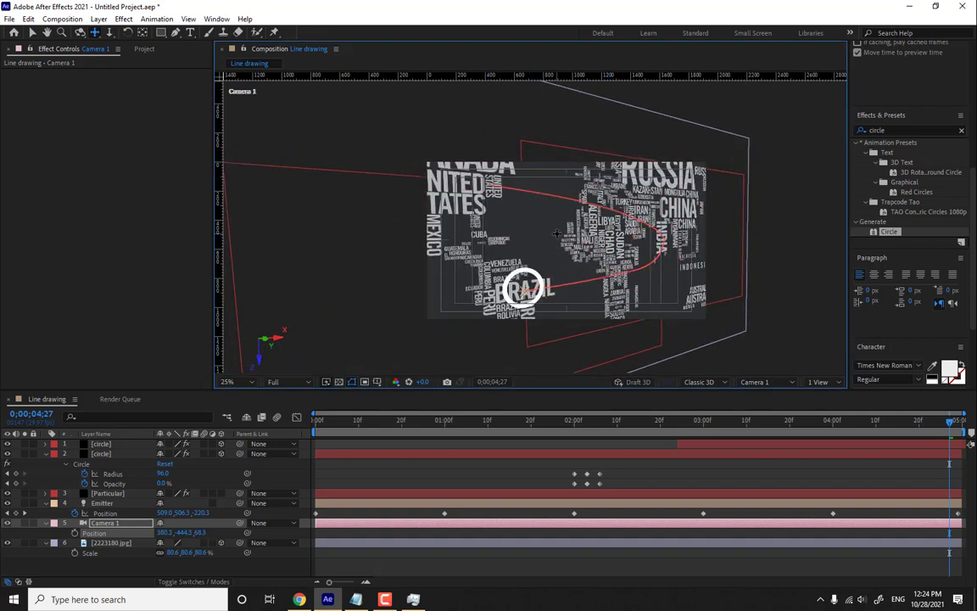
Fit the composition in the viewer and set the Particular layer's particle color to white (FFFFFF).
left_click(672, 444)
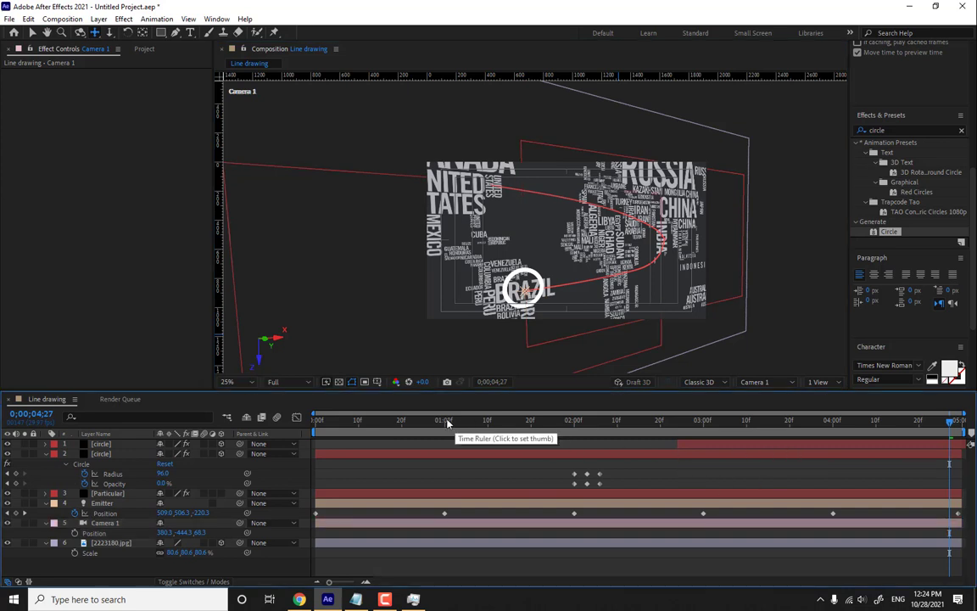
left_click(280, 382)
left_click(242, 385)
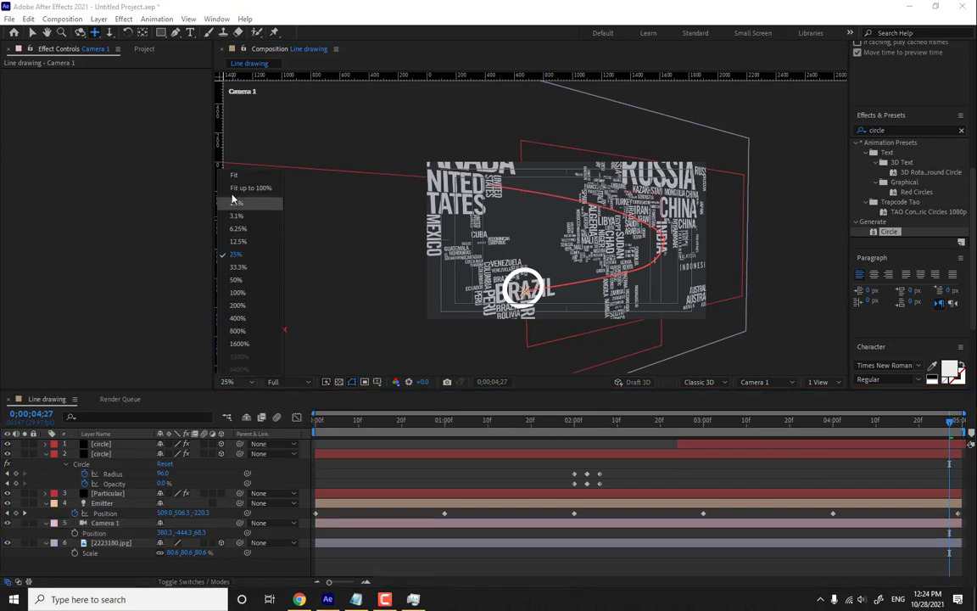
left_click(225, 160)
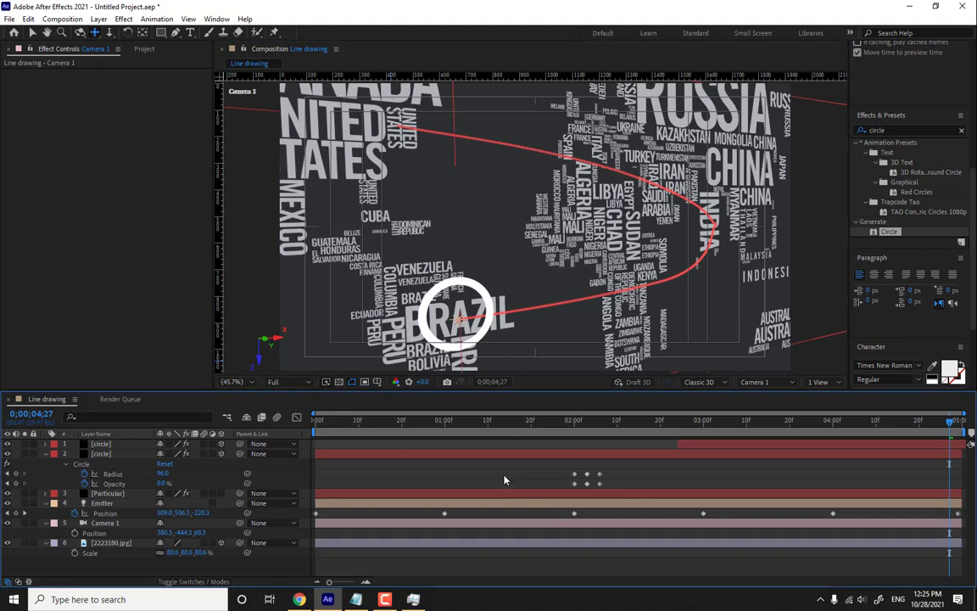
left_click(106, 492)
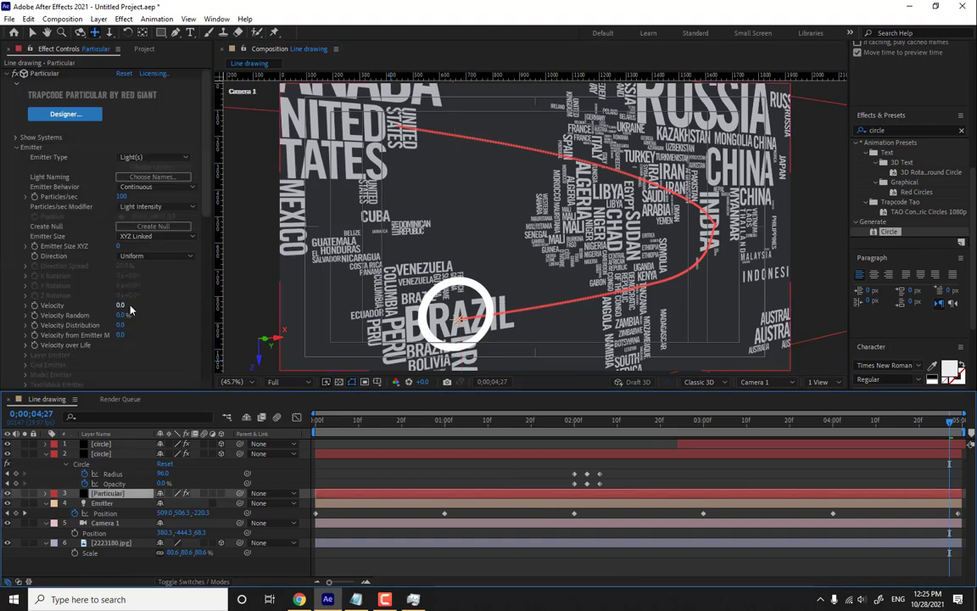
scroll(128, 305, "down", 10)
left_click(122, 269)
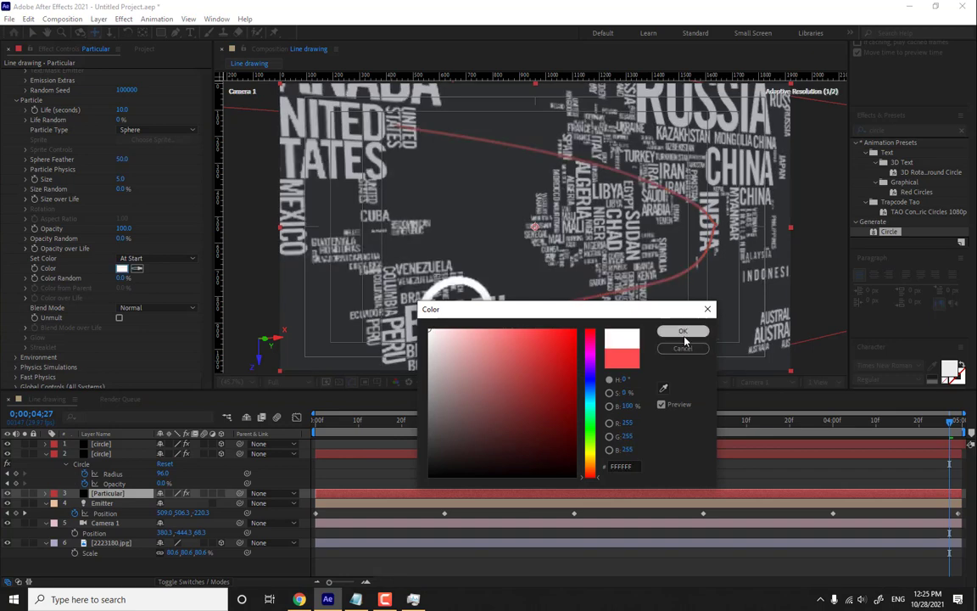
left_click(683, 331)
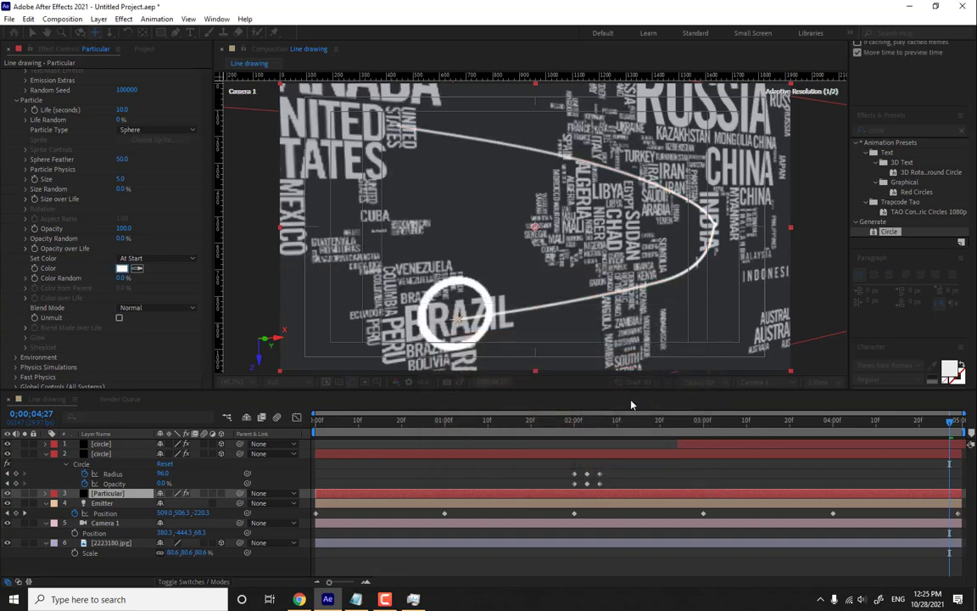
Change the Particular layer's particle color to golden yellow (FFC600).
left_click(122, 268)
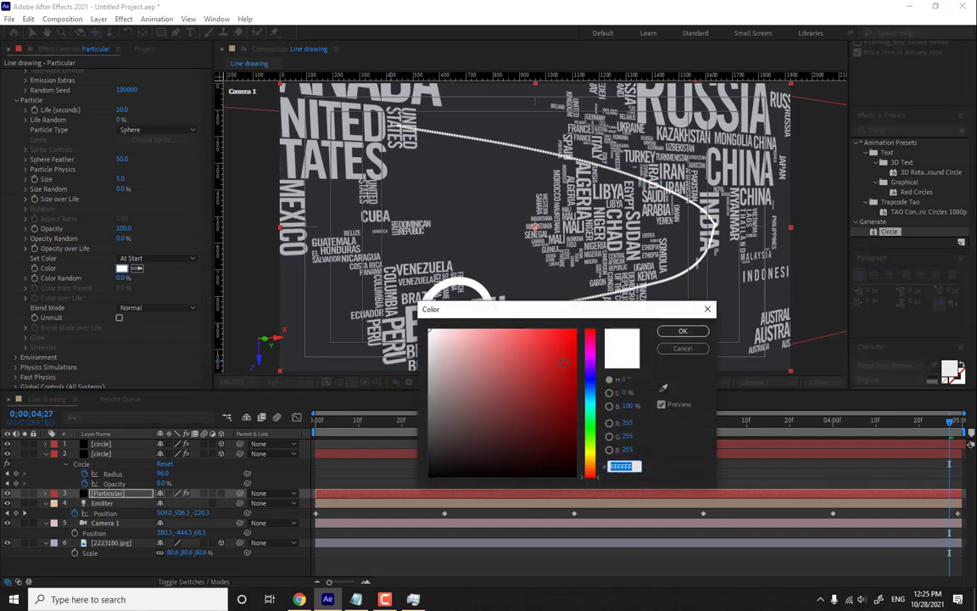
left_click(588, 408)
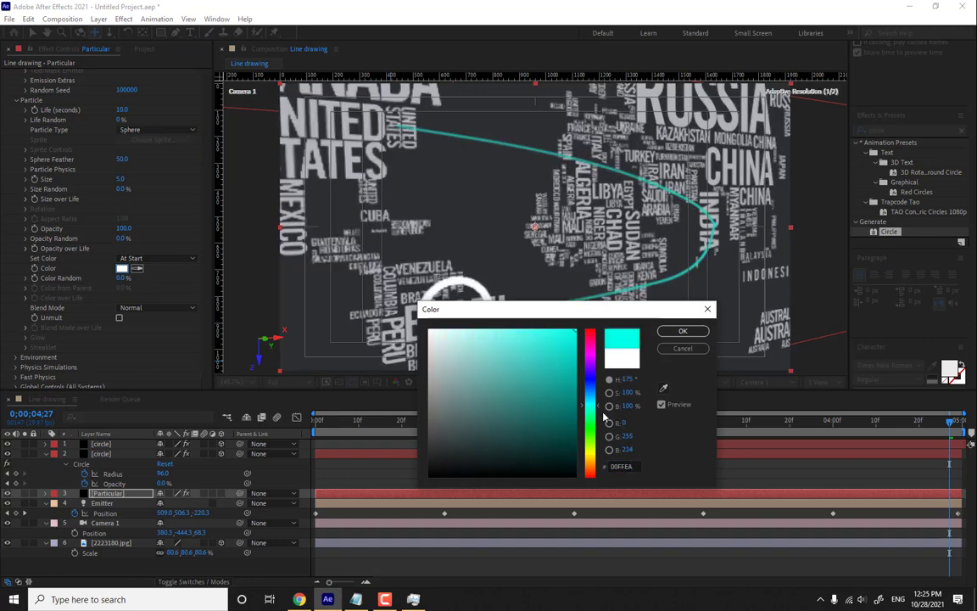
left_click(592, 454)
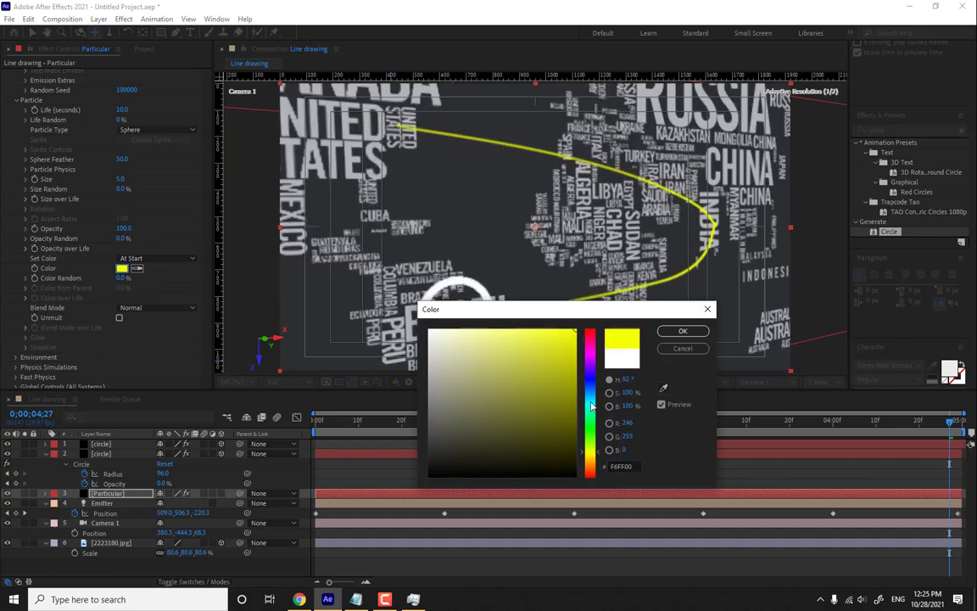
left_click(591, 461)
left_click(683, 331)
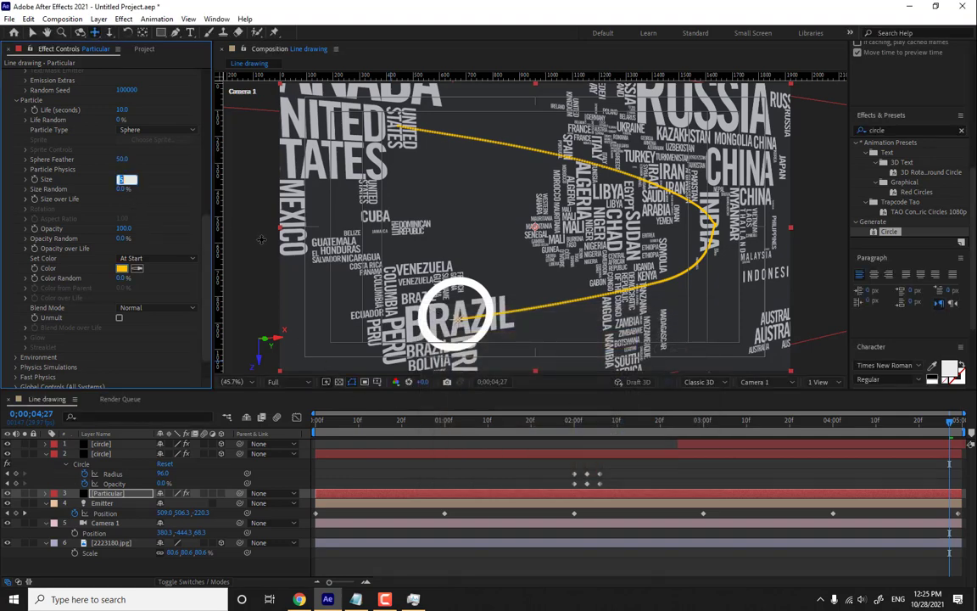
Set Particular's particle Size to 7 and change the particle color to white (FFFFFF) at the composition start.
key("Return")
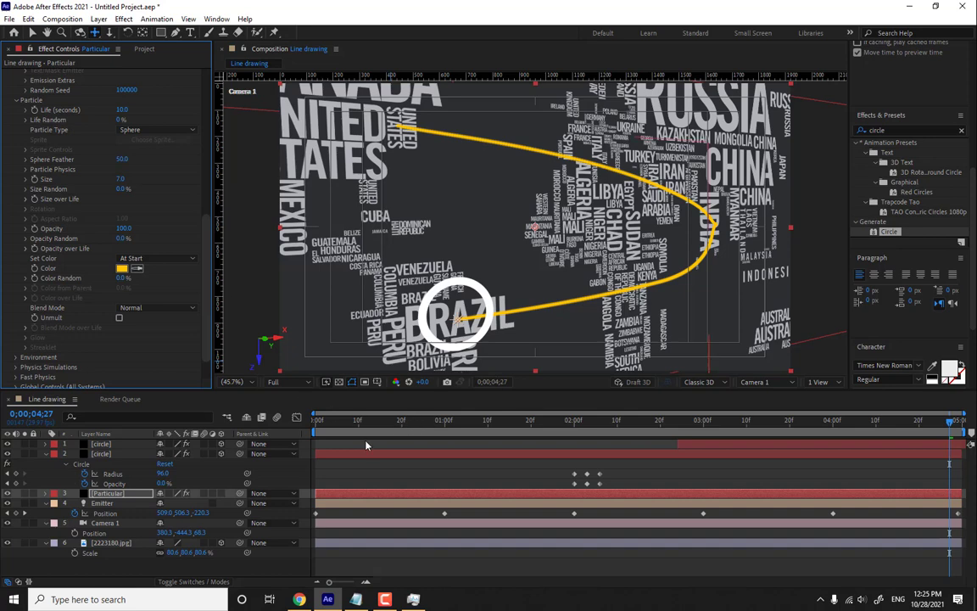
key("Home")
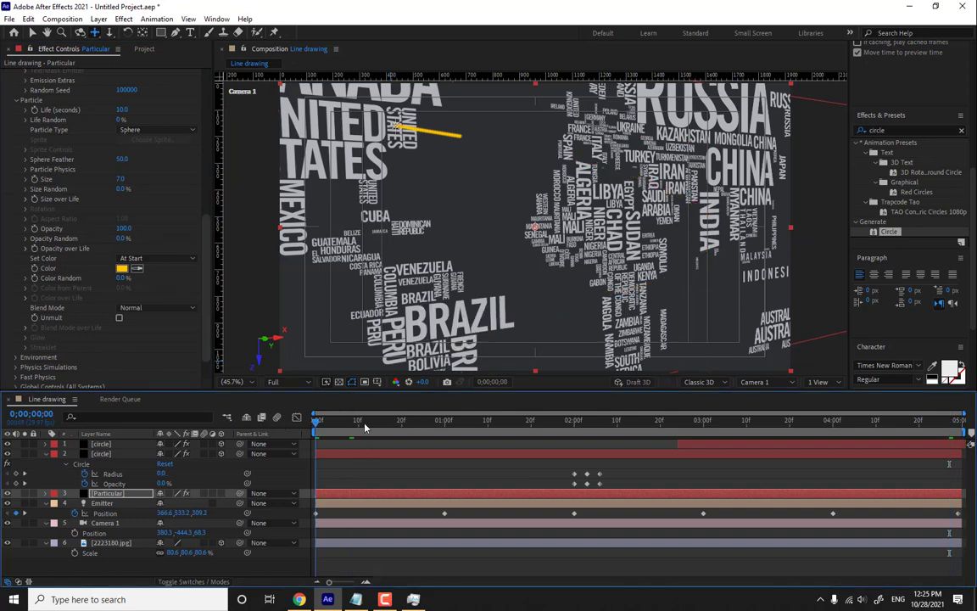
left_click(121, 268)
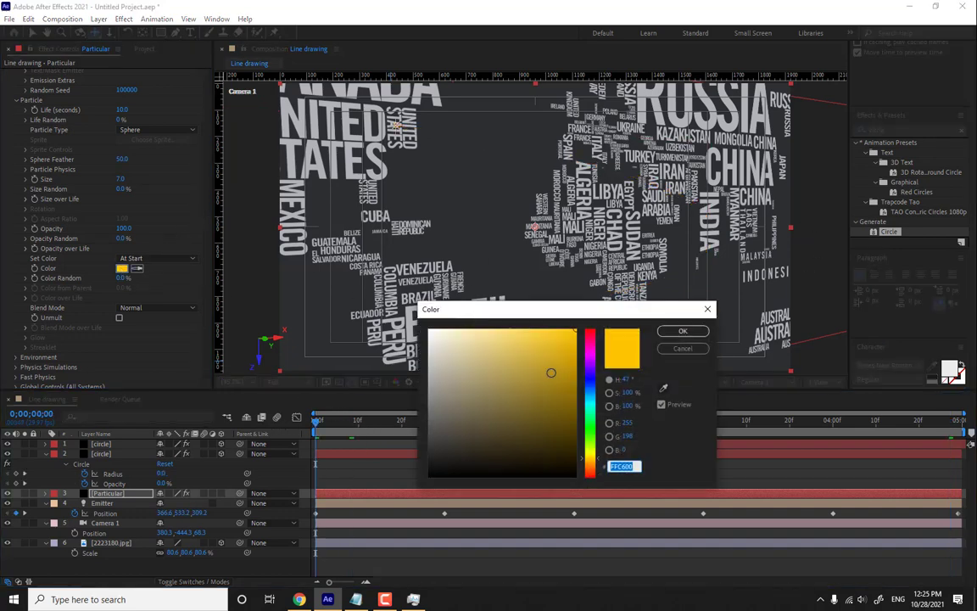
left_click(442, 349)
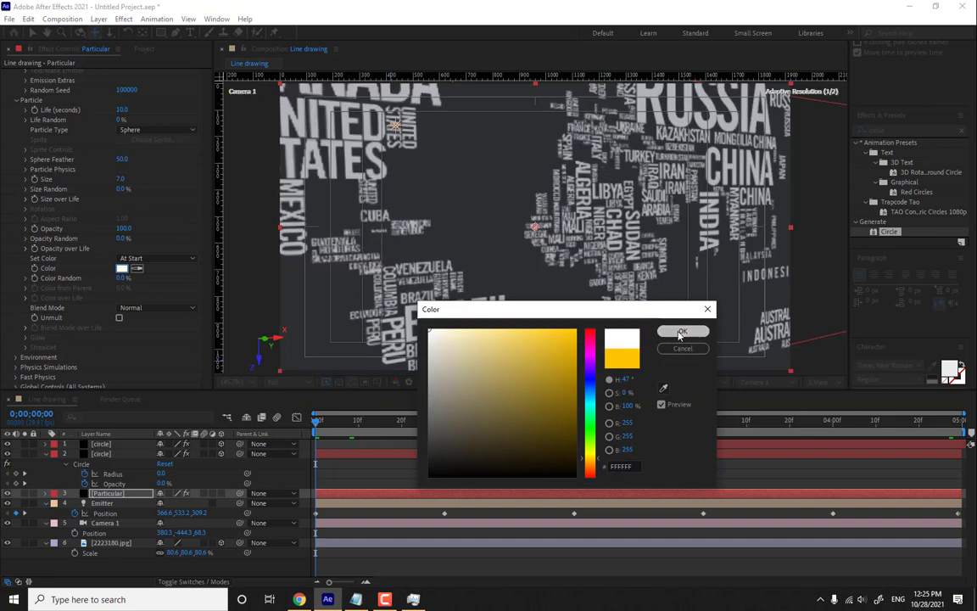
left_click(683, 331)
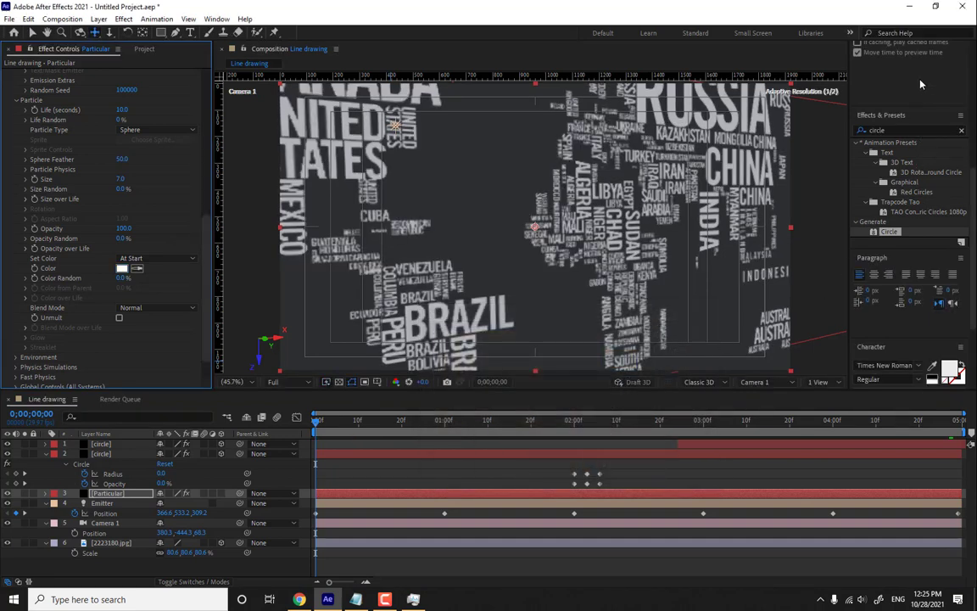
Preview the line animation from the start of the composition, then stop playback.
scroll(920, 84, "up", 5)
key("space")
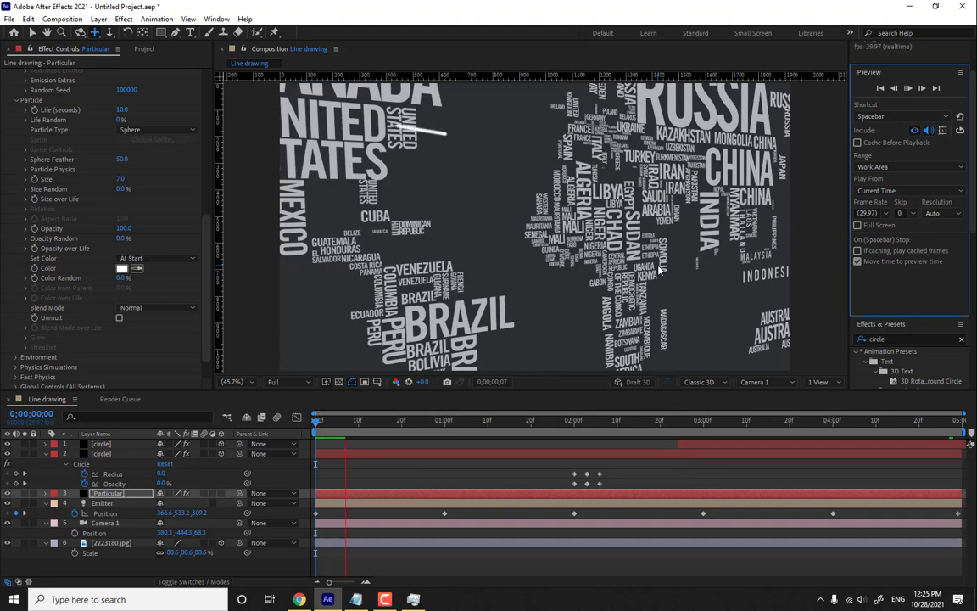
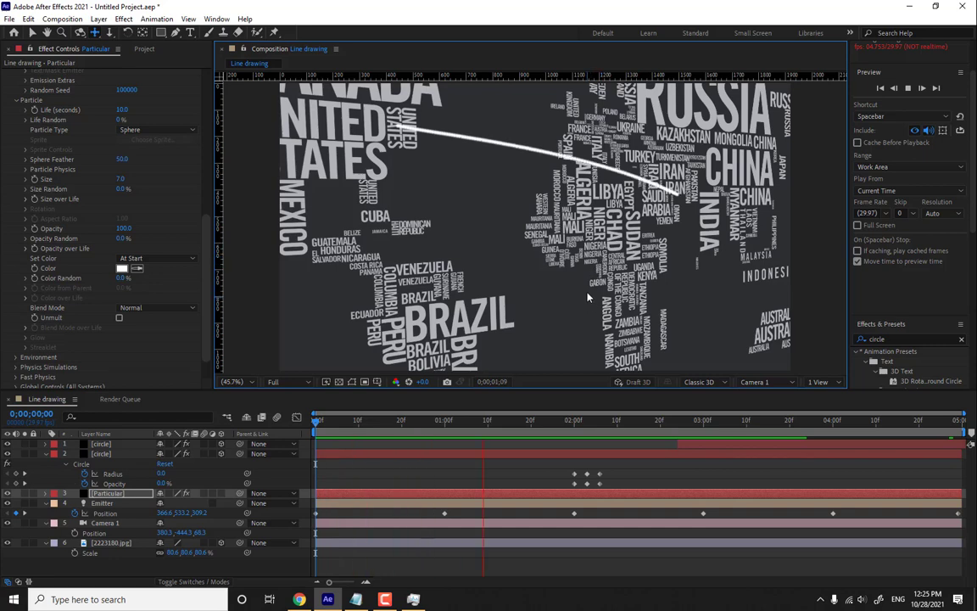
key("space")
Track Camera 1 toward South America, go to 0;00;04;21, and orbit to a low angle showing the line's arcs above the map.
left_click_drag(586, 262, 594, 241)
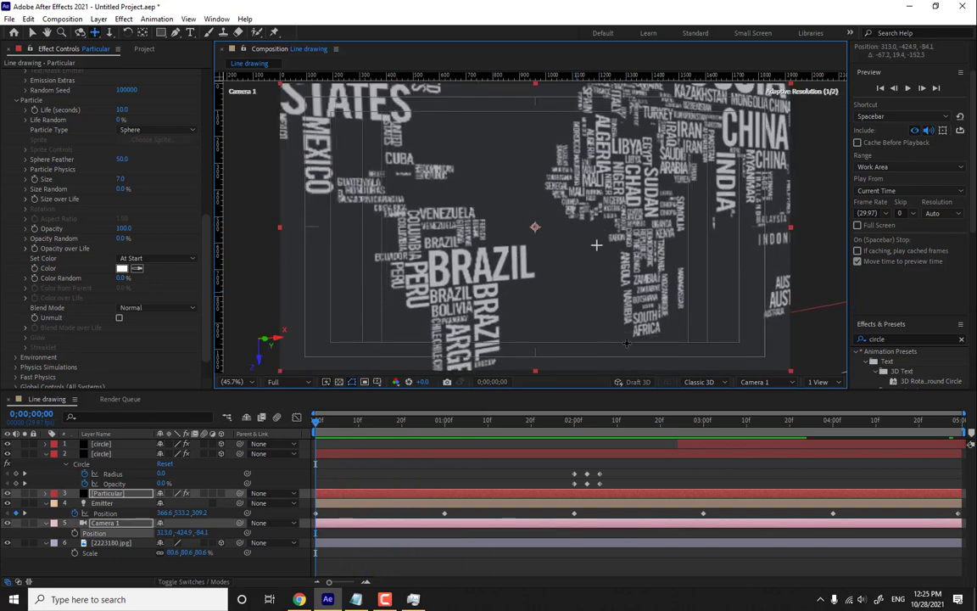
left_click(604, 421)
left_click_drag(634, 429, 924, 420)
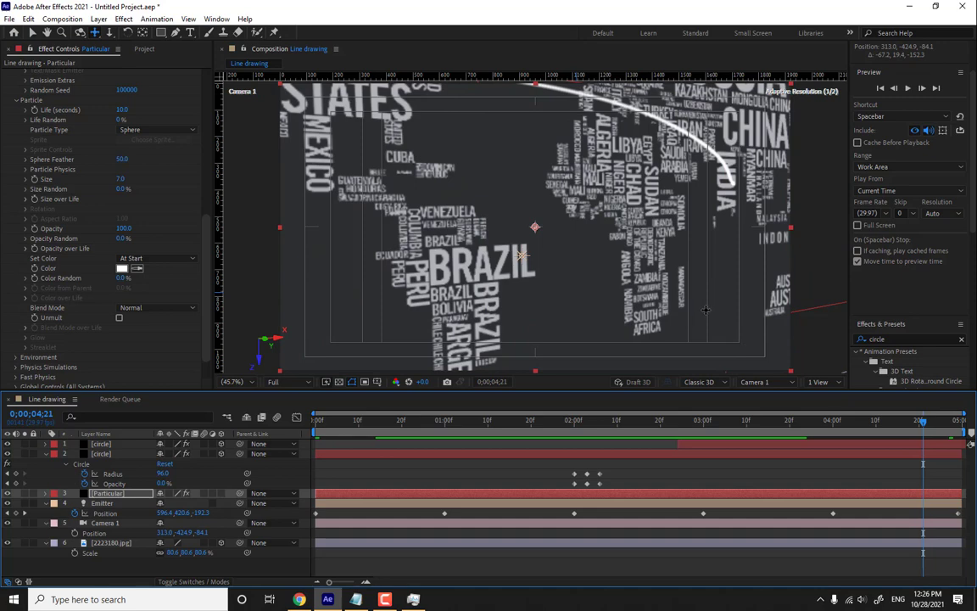
left_click(79, 32)
left_click_drag(578, 279, 588, 247)
Set the preview resolution to Quarter, orbit Camera 1 to a steeper downward angle, and dolly in closer to Brazil.
left_click(295, 383)
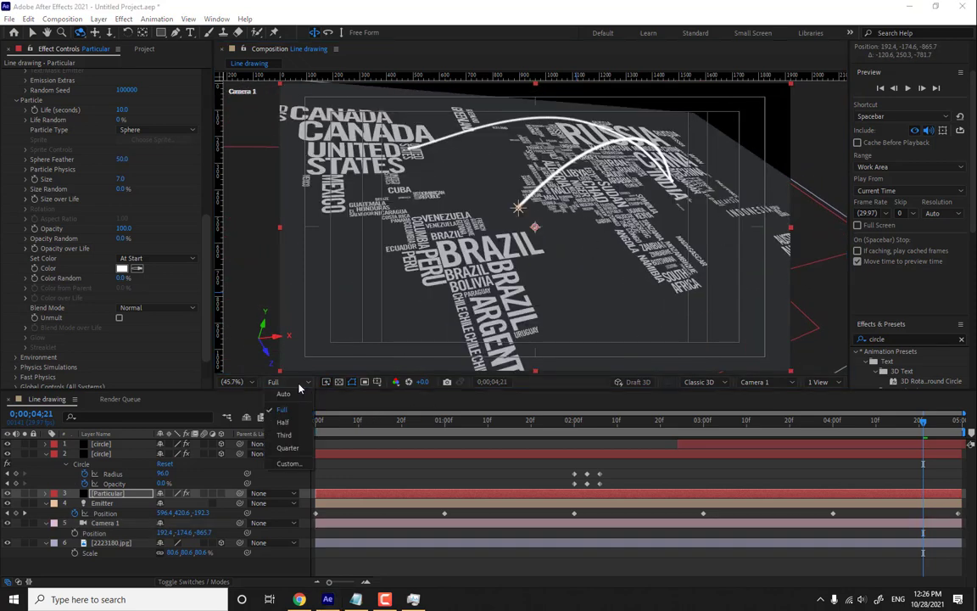
left_click(288, 447)
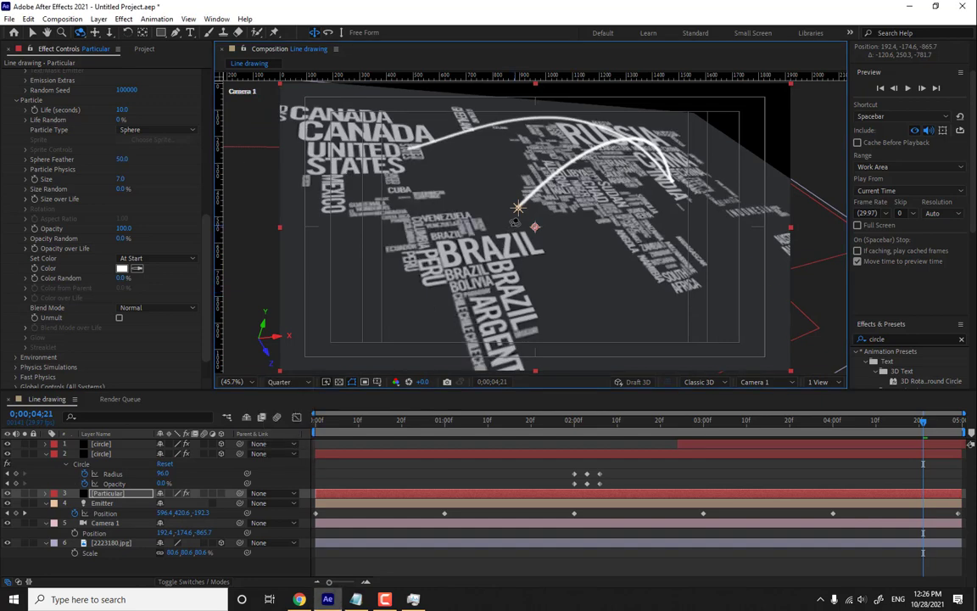
left_click_drag(514, 219, 506, 256)
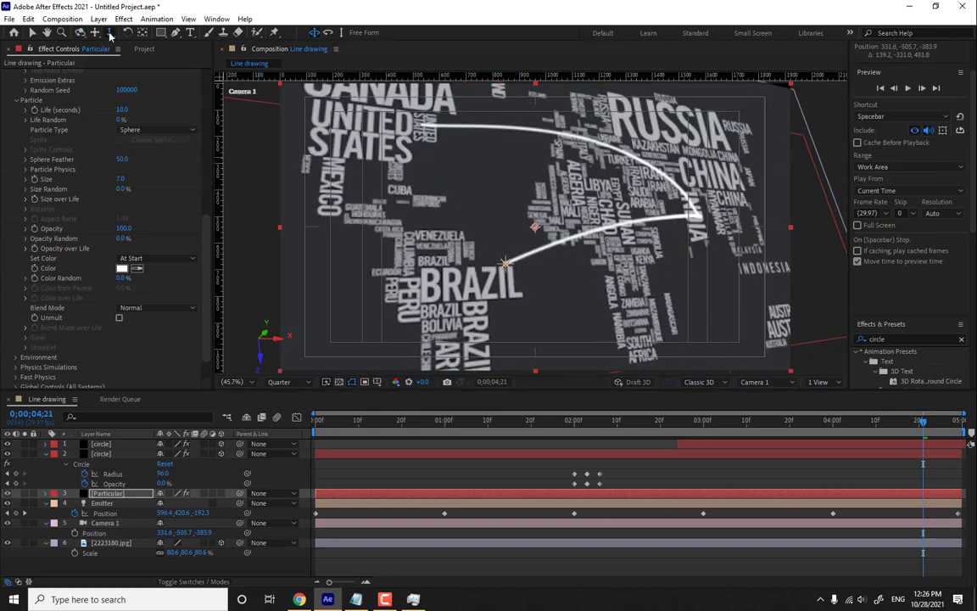
left_click_drag(381, 220, 469, 337)
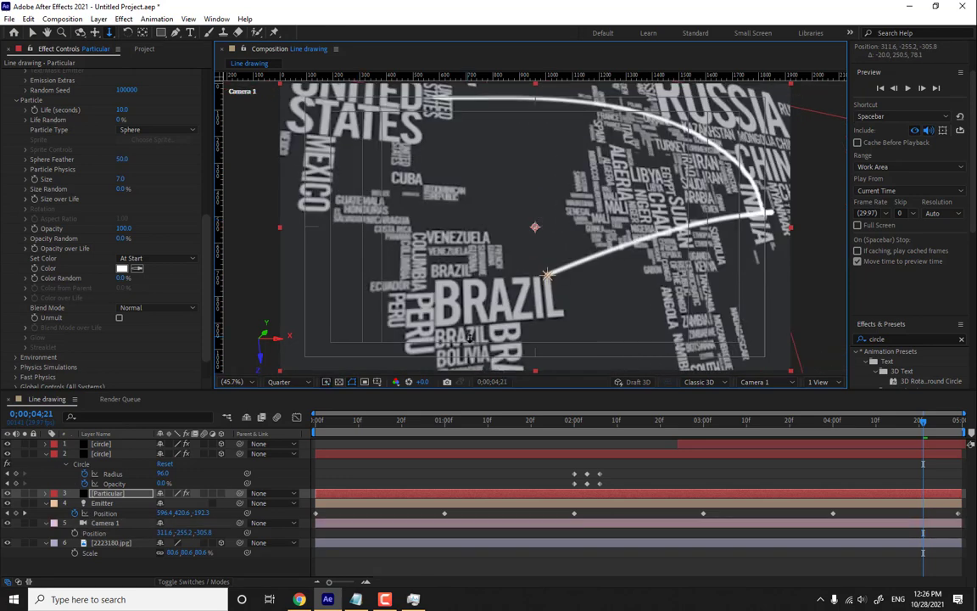
At 0;00;00;00, track Camera 1 to bring the line's start point over the United States into frame and dolly in slightly.
left_click(326, 422)
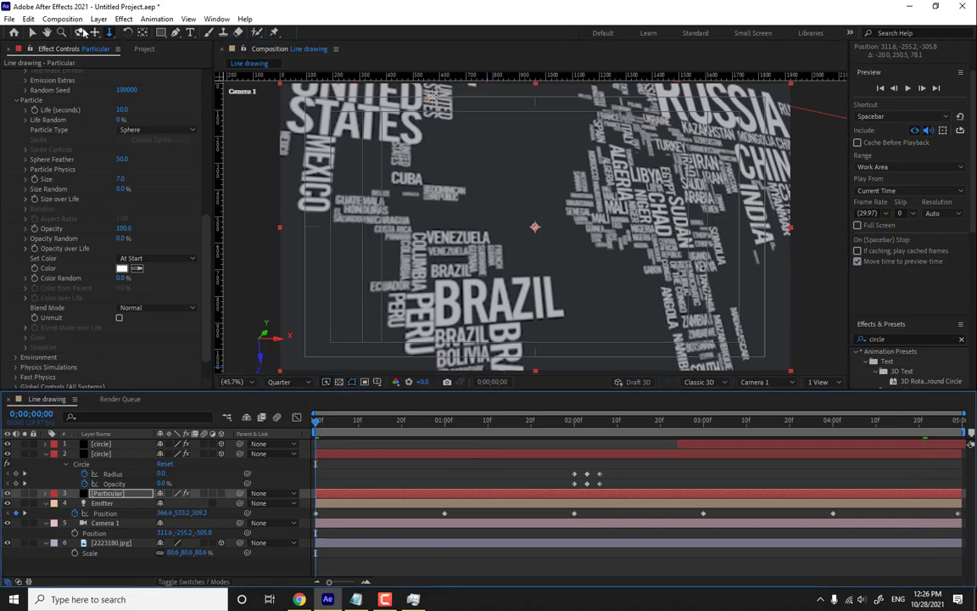
left_click(92, 33)
left_click_drag(363, 184, 407, 208)
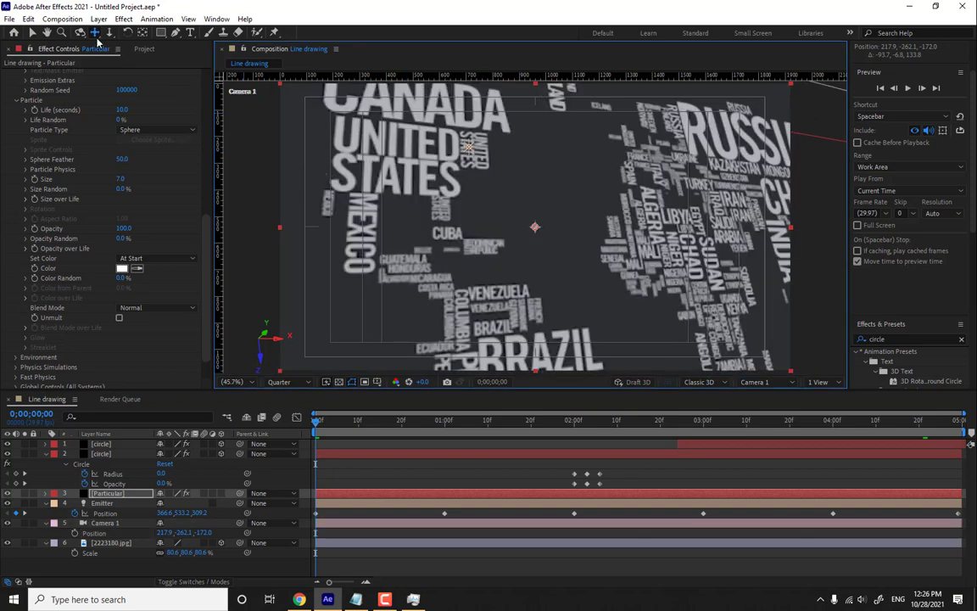
left_click_drag(400, 136, 426, 179)
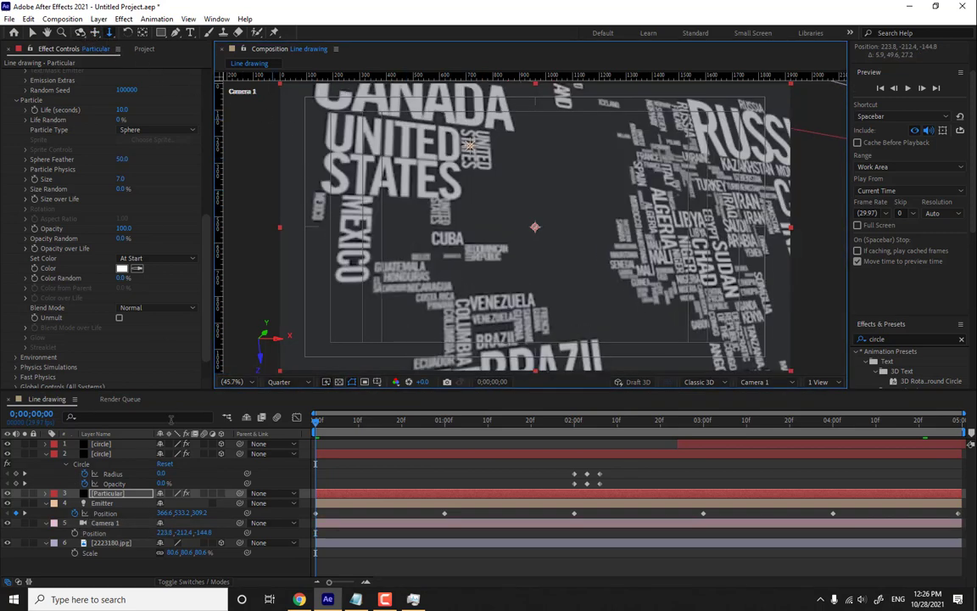
Start keyframing Camera 1's Point of Interest and Position at 0;00;00;00.
left_click(102, 504)
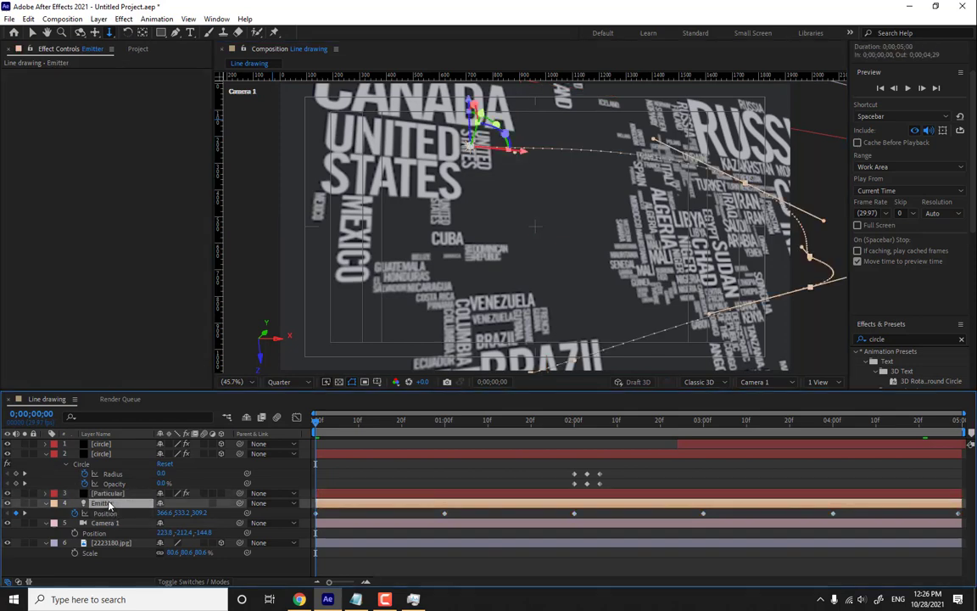
key("u")
key("u")
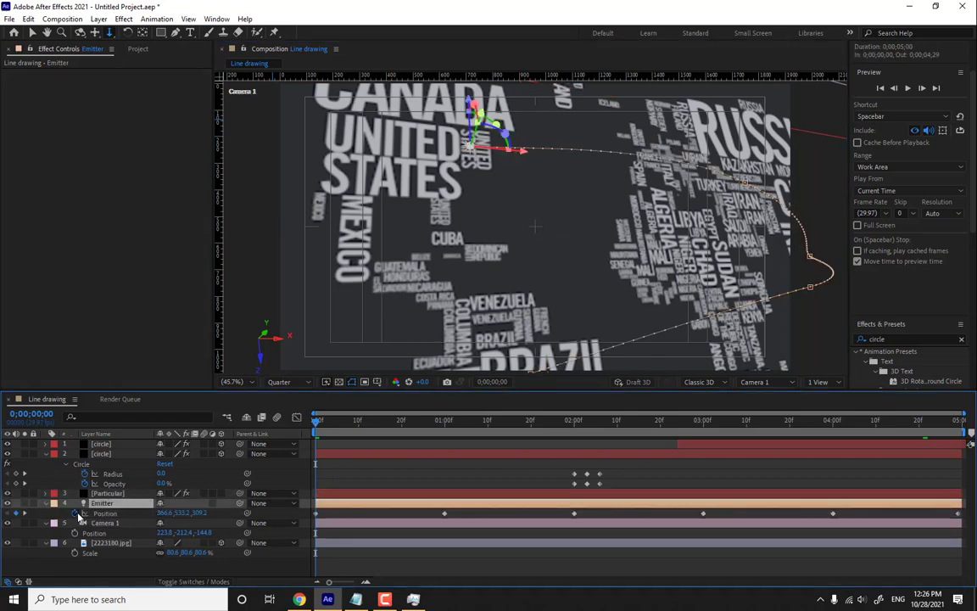
left_click(97, 523)
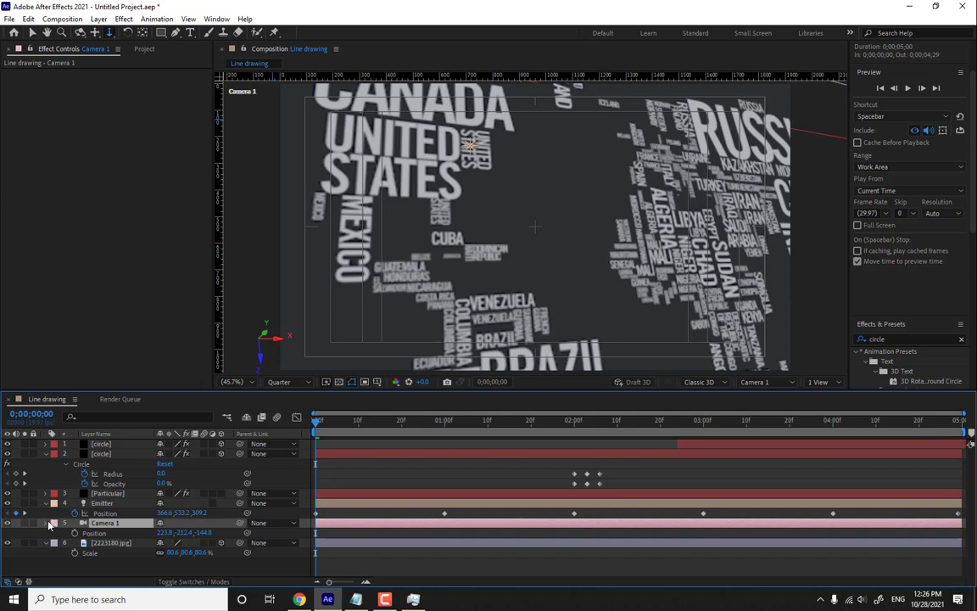
left_click(45, 523)
scroll(68, 514, "down", 1)
left_click(73, 512)
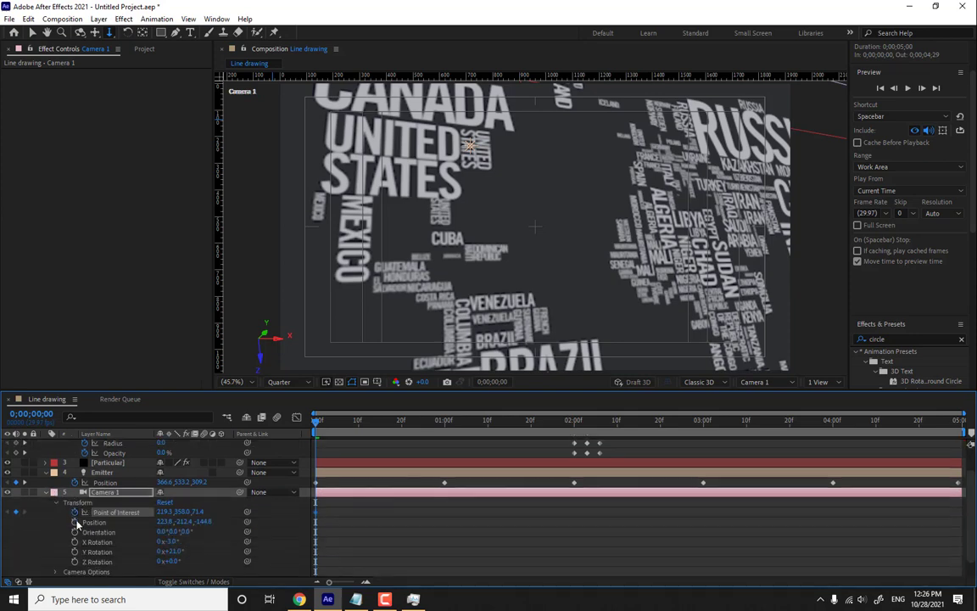
left_click(74, 522)
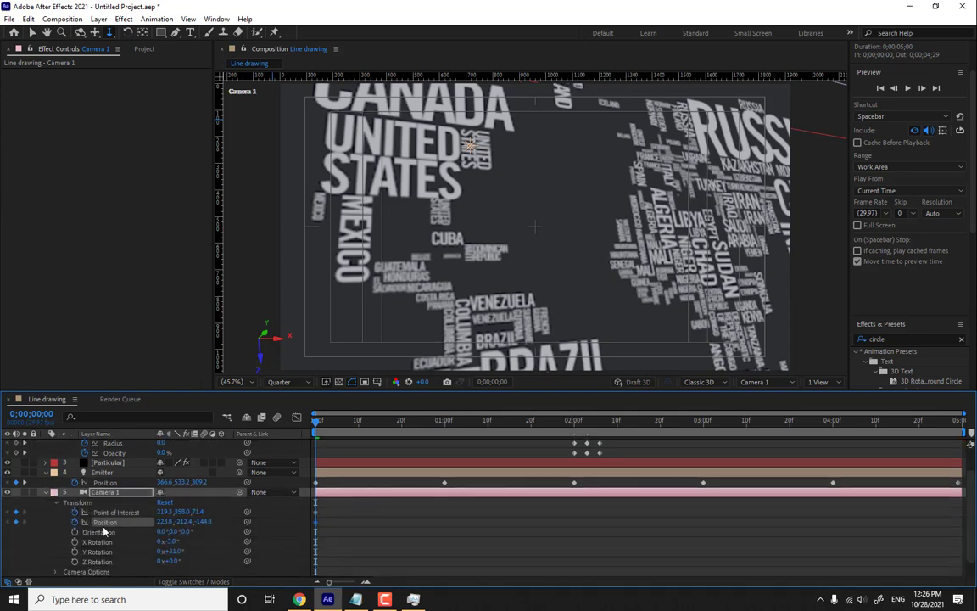
Start keyframing Camera 1's Orientation and X, Y and Z Rotation at 0;00;00;00, and review its transform properties.
left_click(47, 493)
left_click(75, 524)
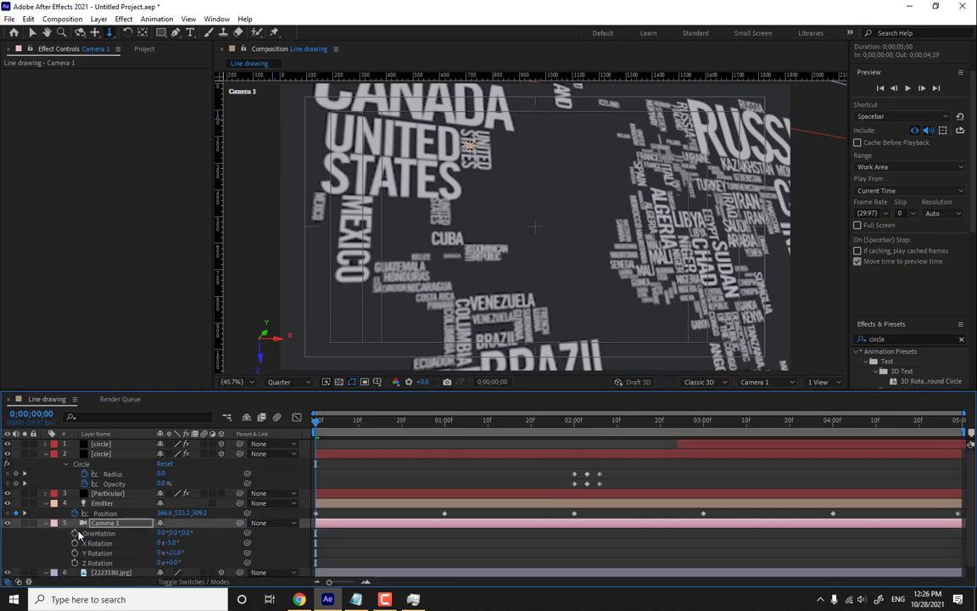
key("r")
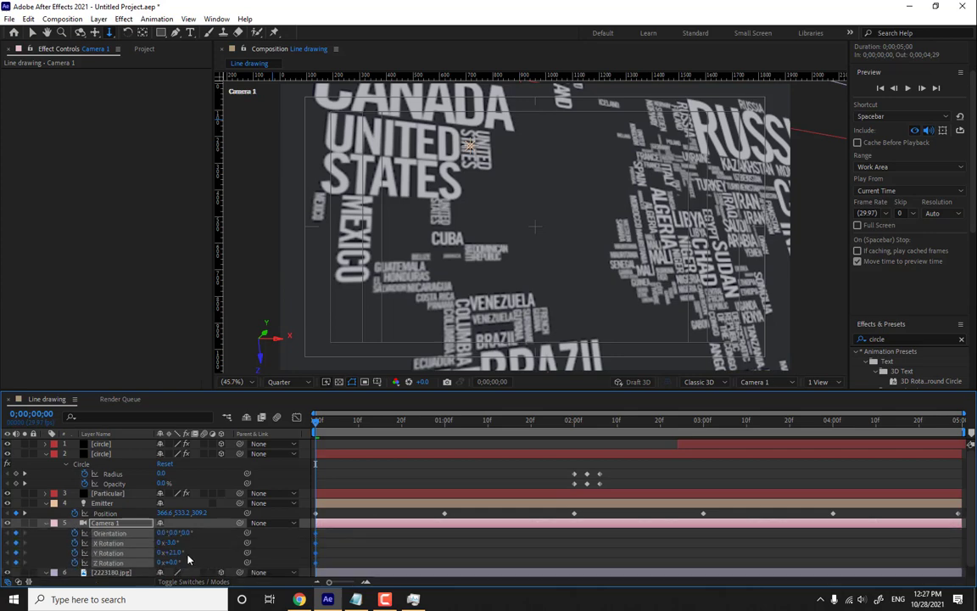
left_click(48, 523)
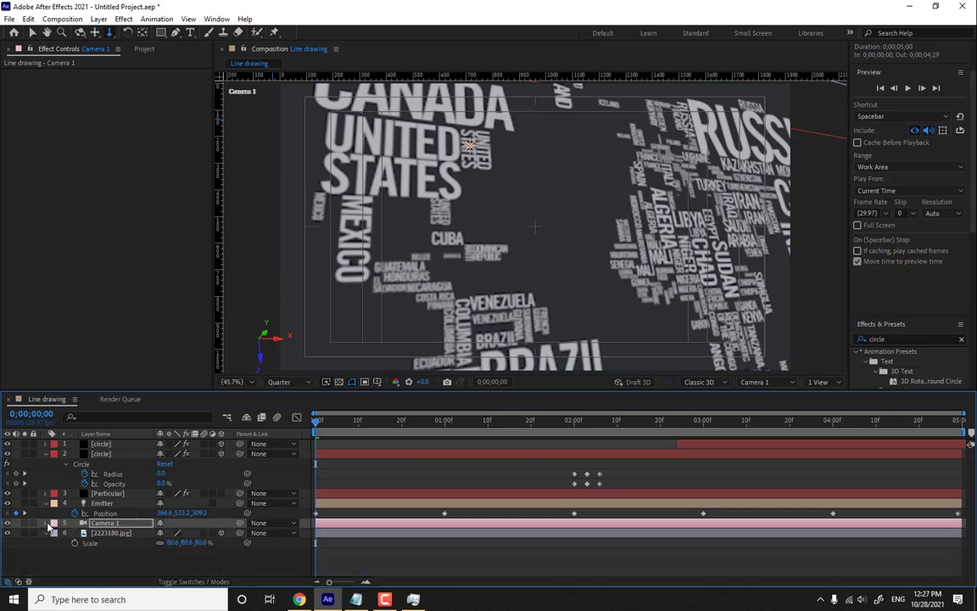
scroll(61, 534, "down", 2)
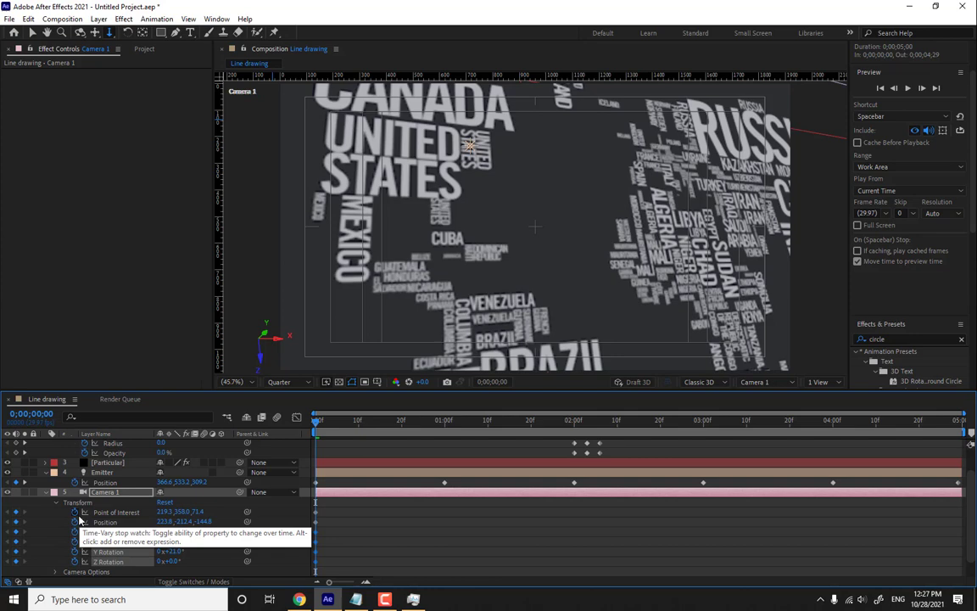
scroll(79, 520, "down", 1)
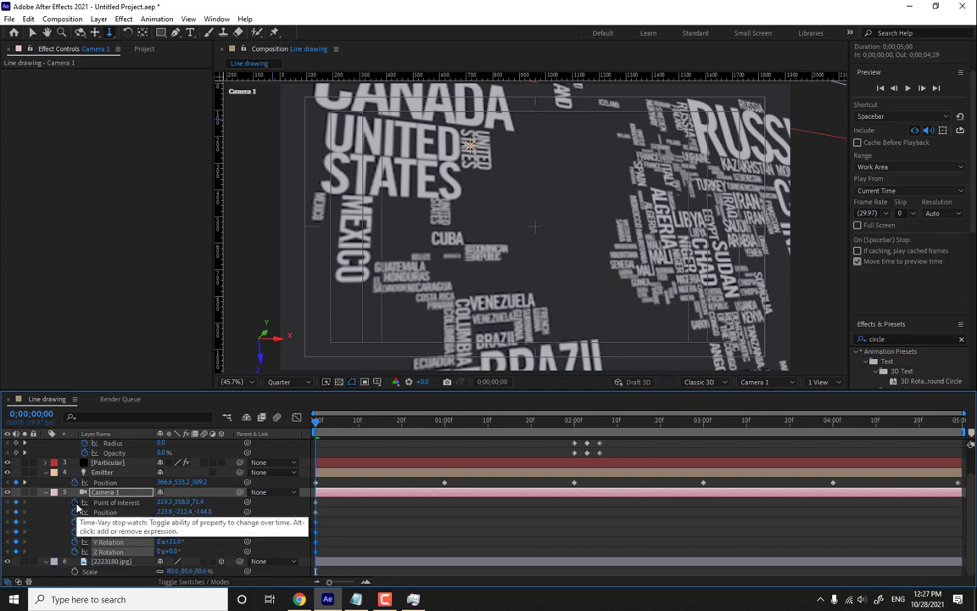
left_click(45, 493)
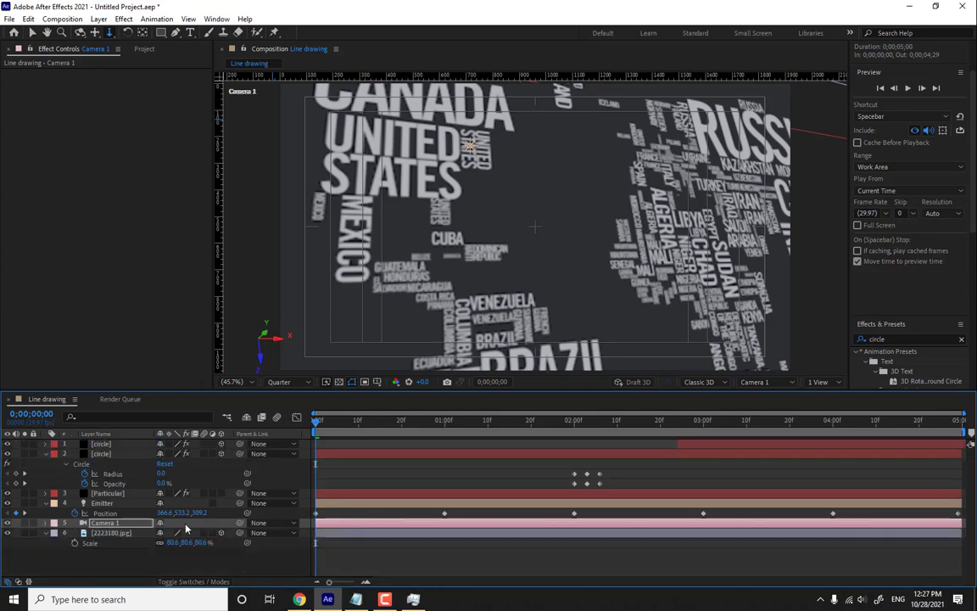
Add a null object to the composition and parent Camera 1 to it.
right_click(283, 556)
mouse_move(399, 415)
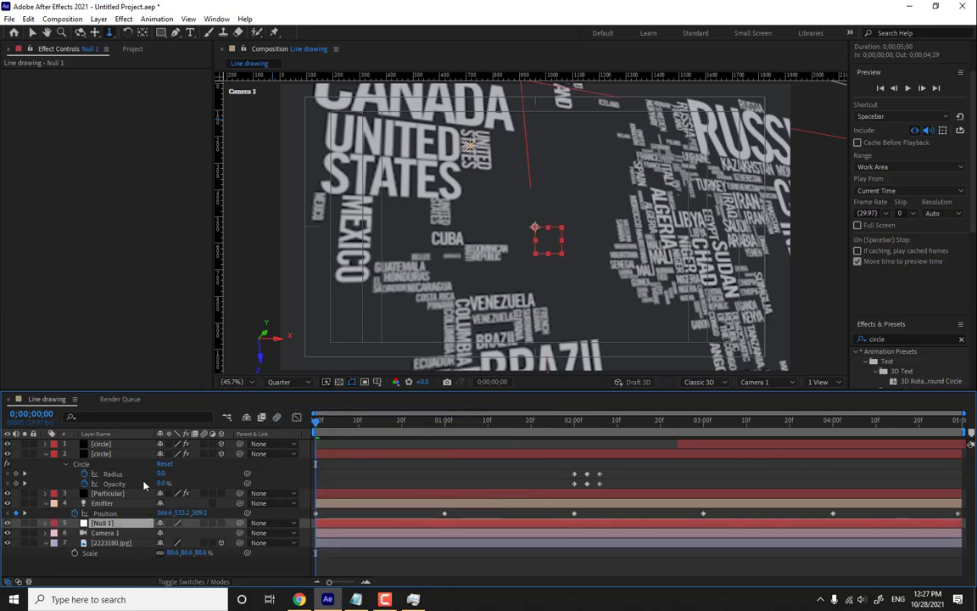
left_click_drag(240, 533, 108, 524)
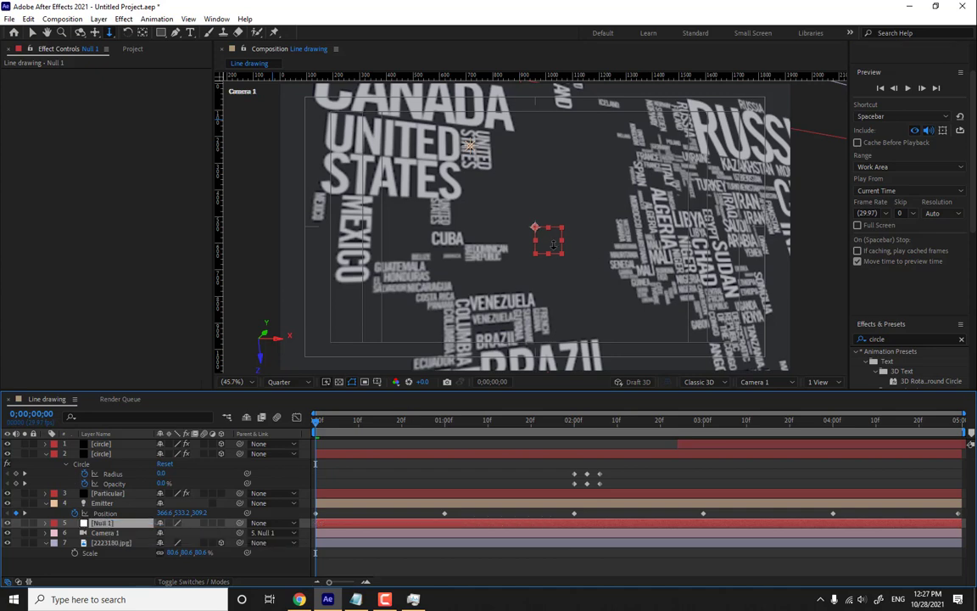
Test the parenting by moving the null in the composition, and turn the null into a 3D layer.
key("v")
left_click_drag(552, 246, 570, 329)
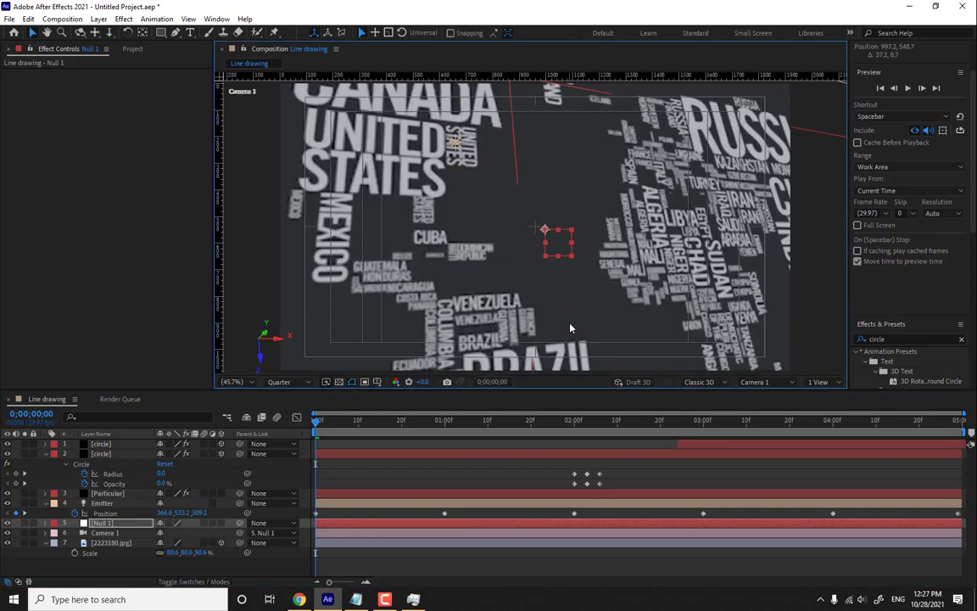
left_click(222, 523)
left_click(199, 513)
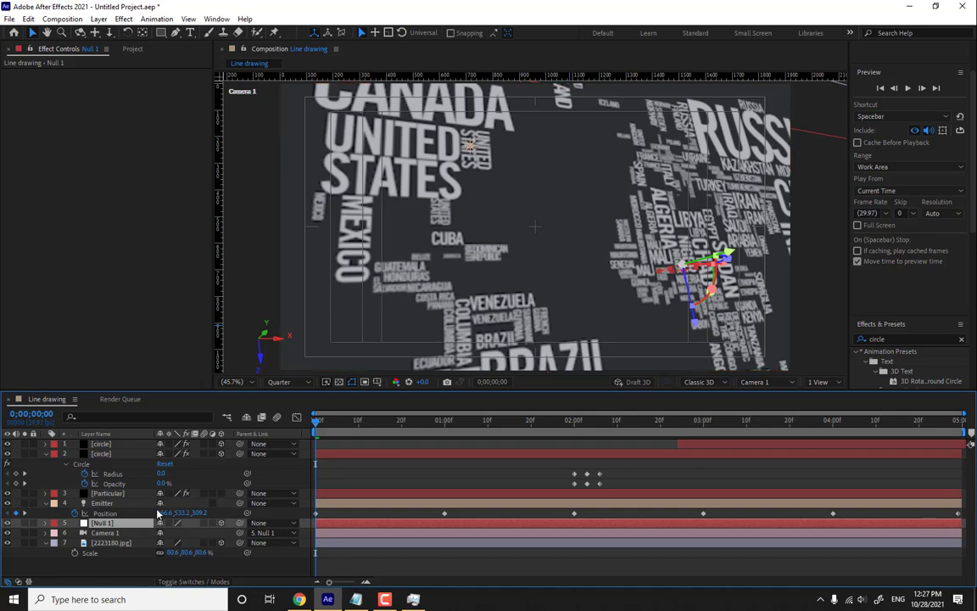
Keyframe the null's Position at 960, 540, 84 at 0;00;00;00 and at 1365, 540, 84 at 0;00;01;00.
key("p")
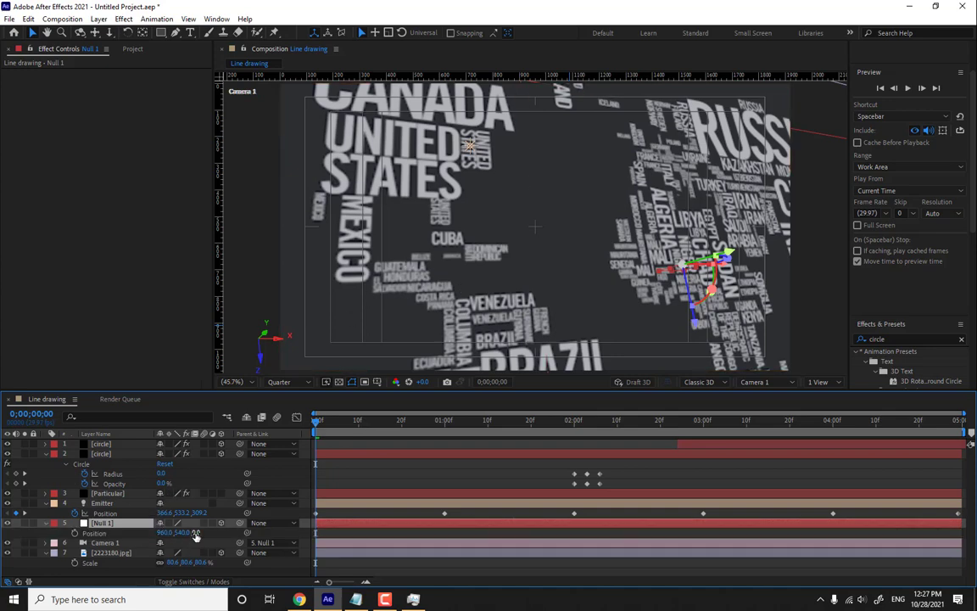
left_click_drag(194, 533, 167, 533)
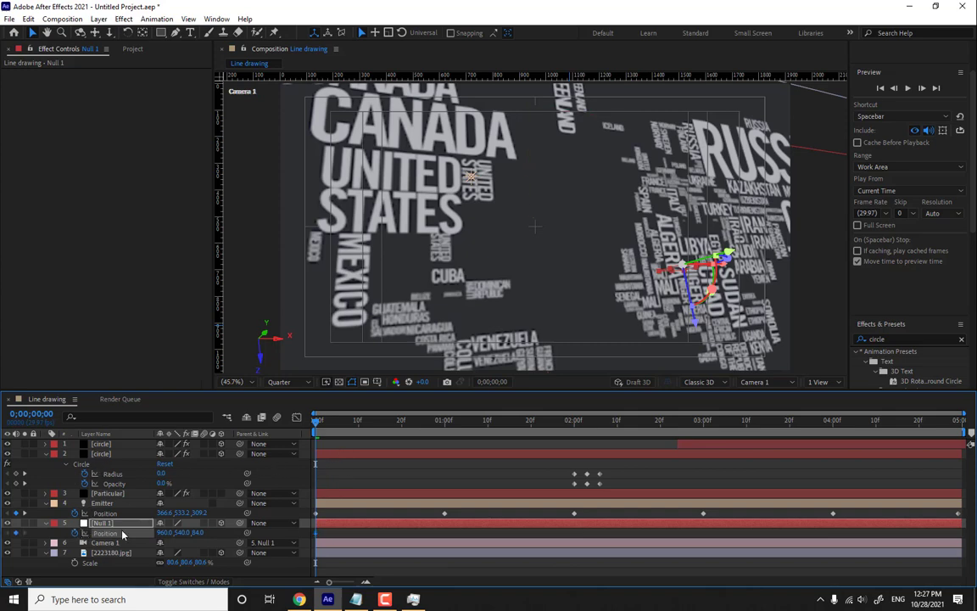
left_click(445, 426)
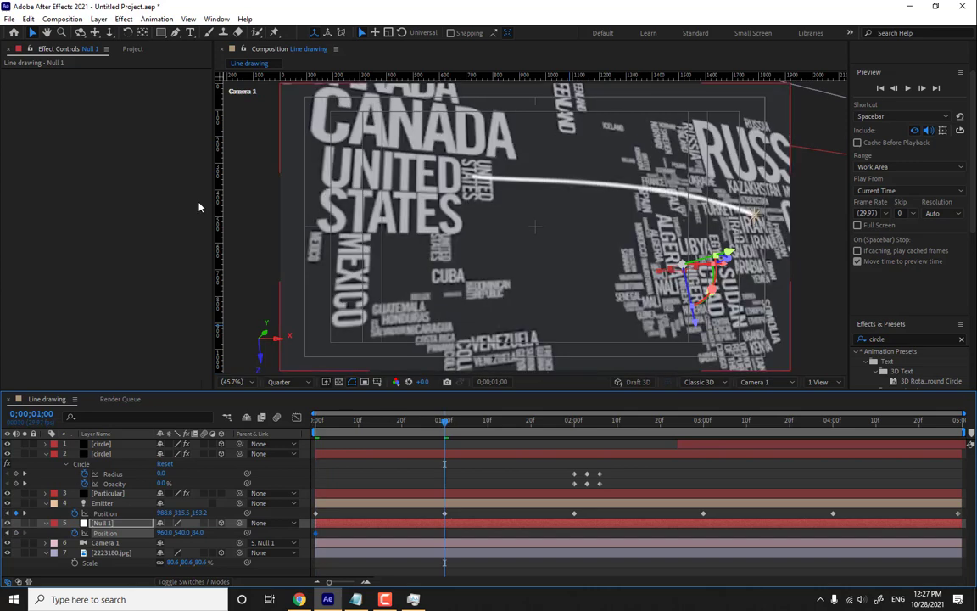
left_click(166, 533)
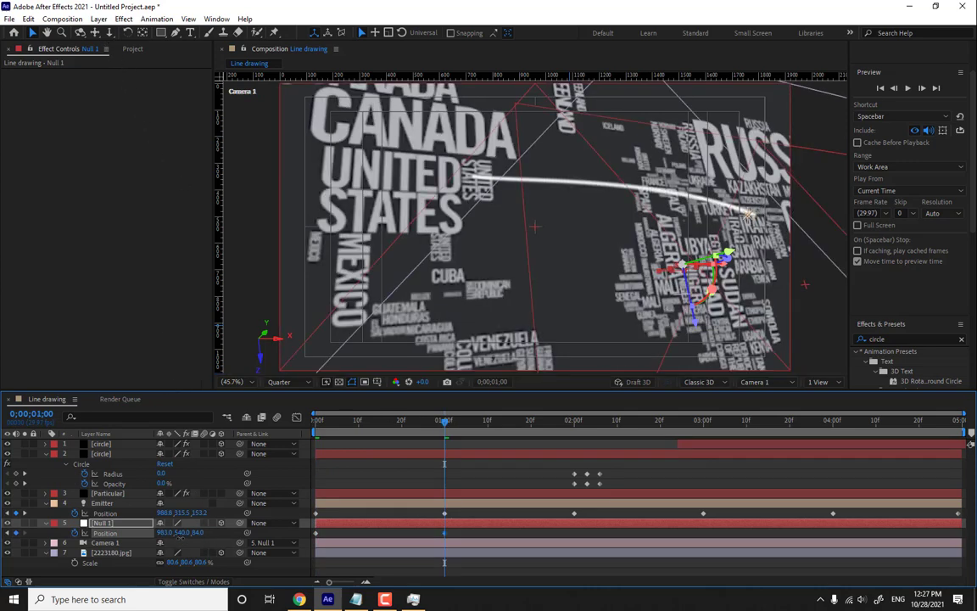
left_click_drag(180, 533, 411, 548)
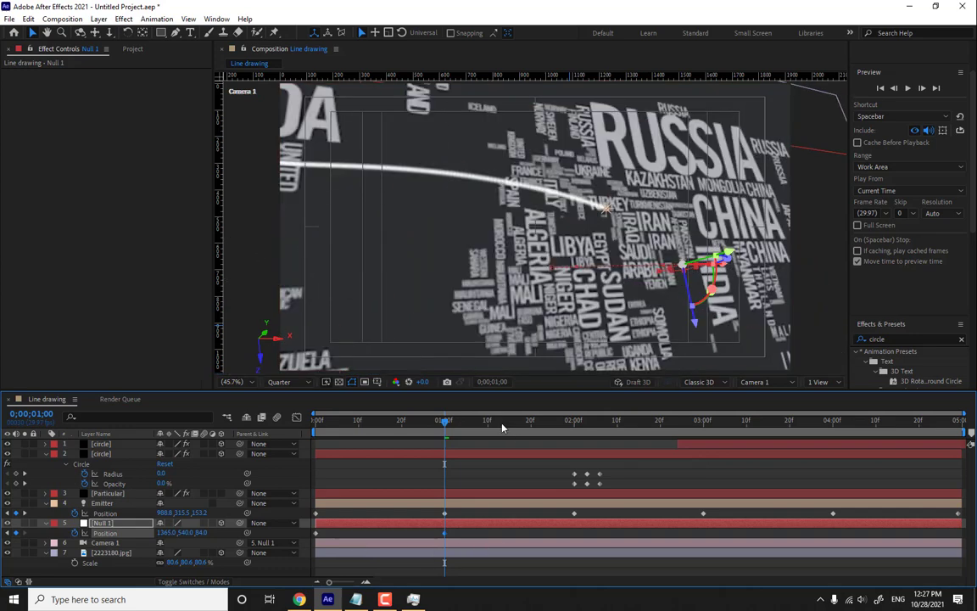
Return to 0;00;00;00 and start keyframing the null's Orientation and X, Y and Z Rotation.
left_click(80, 33)
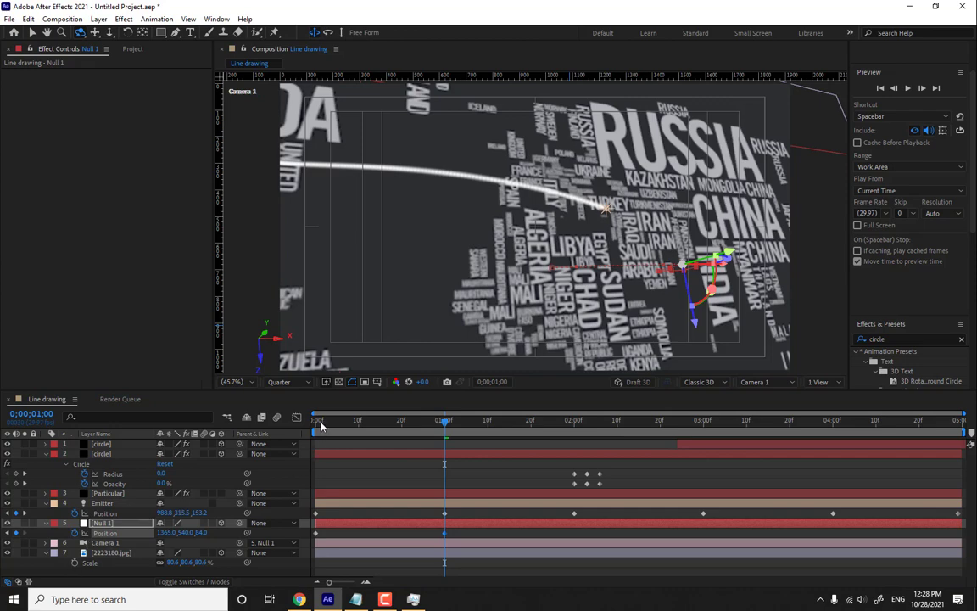
left_click(320, 422)
key("r")
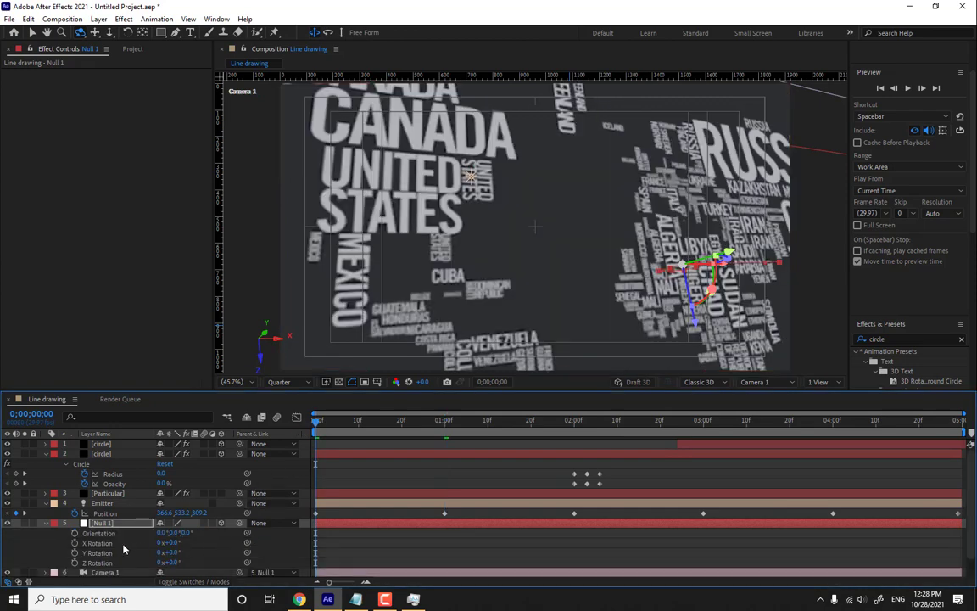
left_click(74, 532)
left_click(75, 543)
left_click(75, 553)
left_click(75, 562)
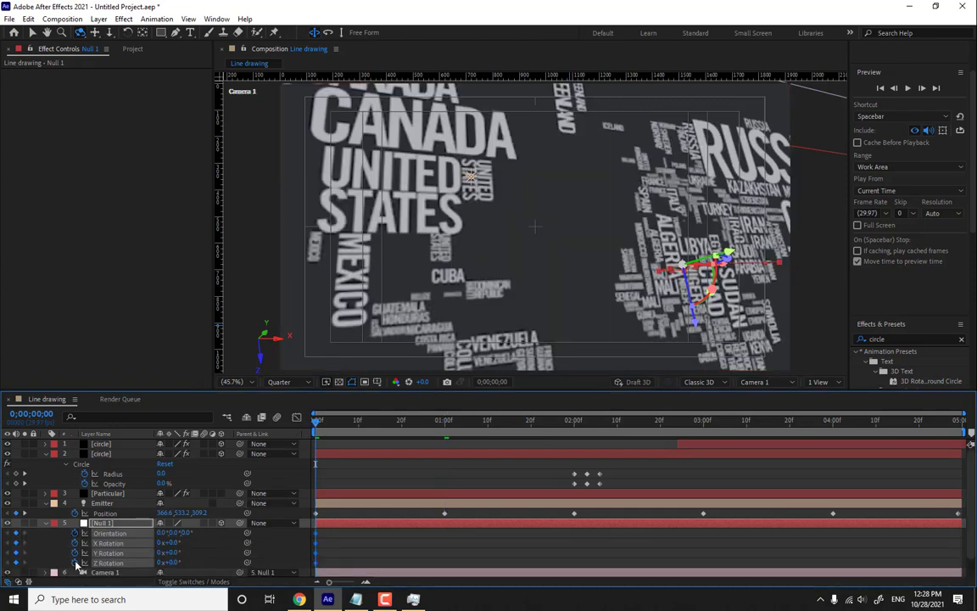
At 0;00;01;00, set the null's X Rotation to 1°, Y Rotation to -2° and Z Rotation to 22°.
left_click(443, 426)
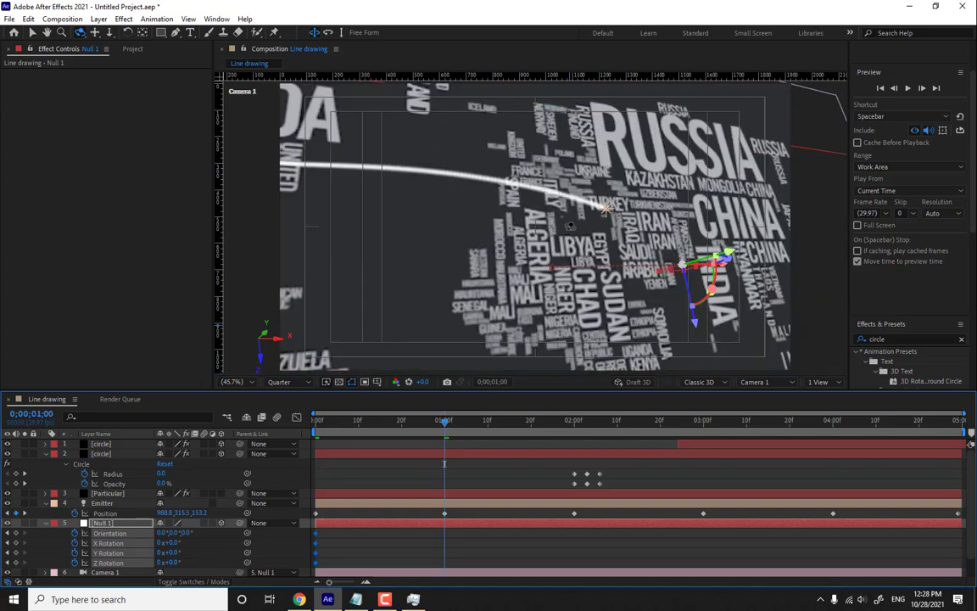
left_click_drag(570, 225, 532, 265)
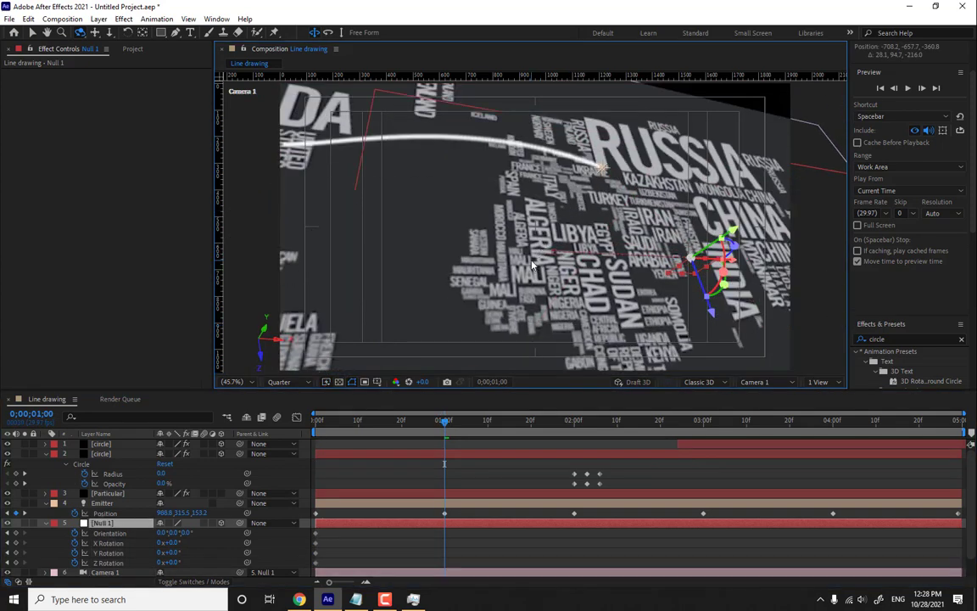
key("ctrl+z")
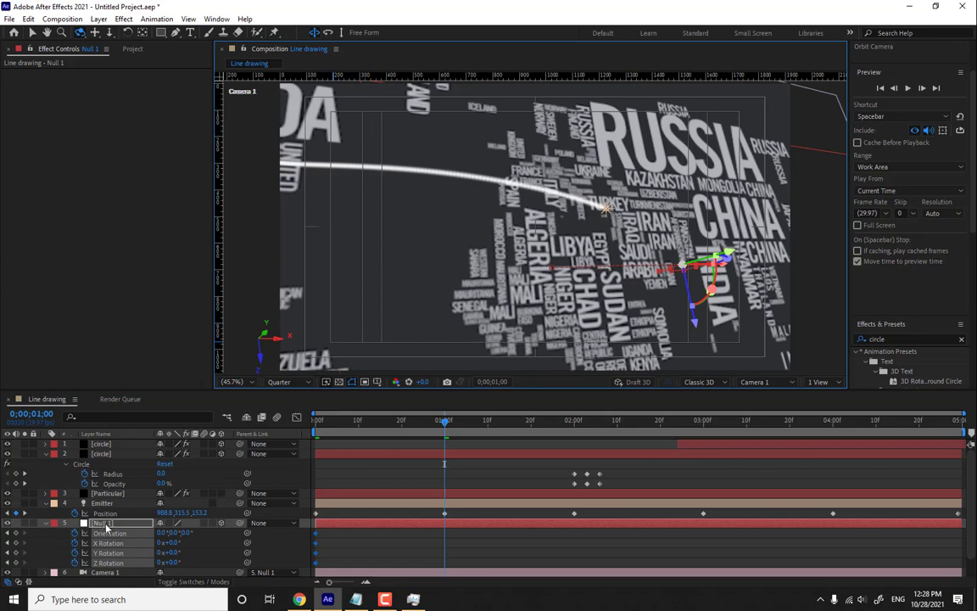
left_click(105, 524)
left_click_drag(170, 543, 199, 543)
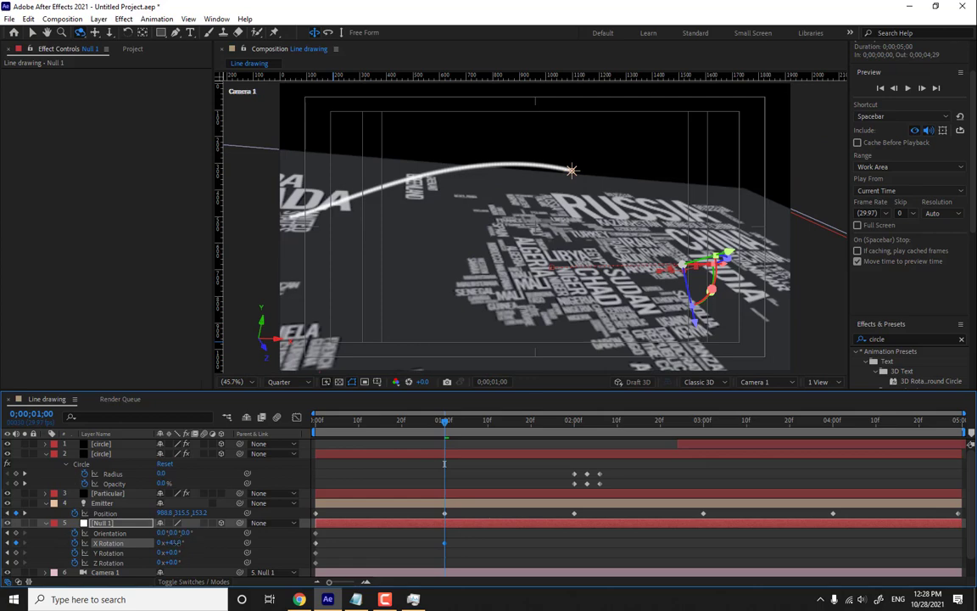
left_click_drag(198, 543, 296, 556)
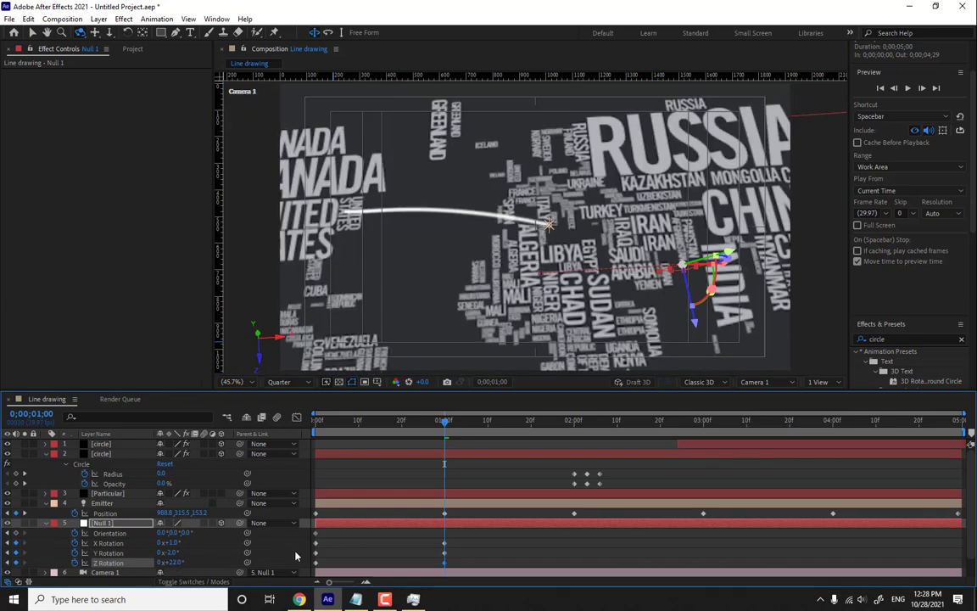
At 0;00;02;00, set the null's Position to 1620, 676, 25, moving the camera toward India.
left_click(573, 420)
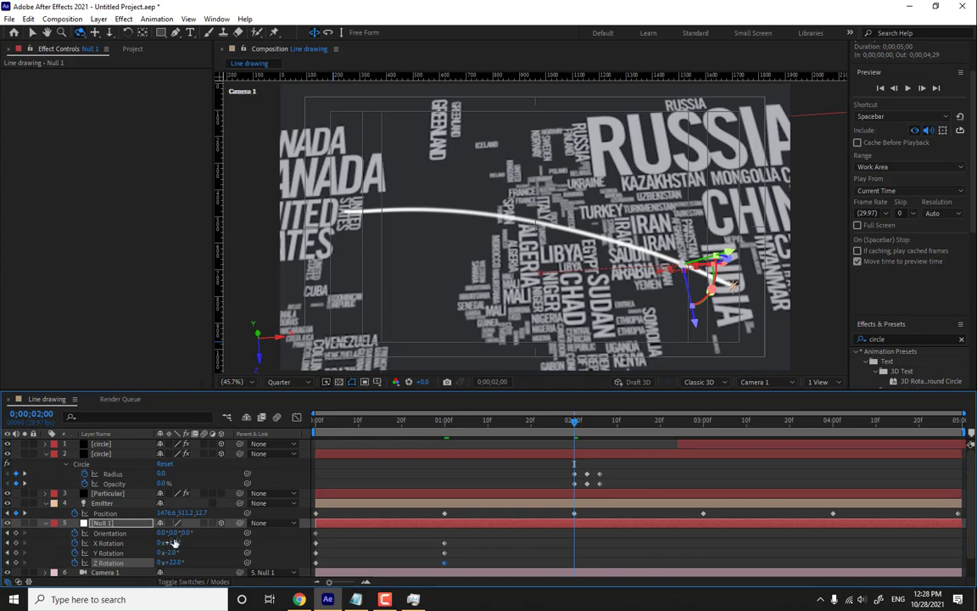
key("p")
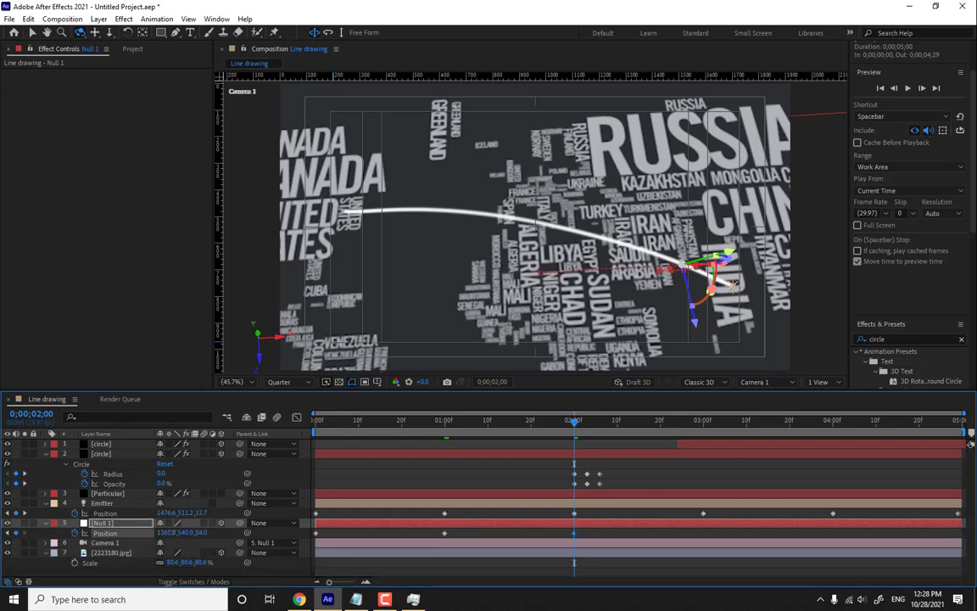
left_click_drag(731, 284, 696, 248)
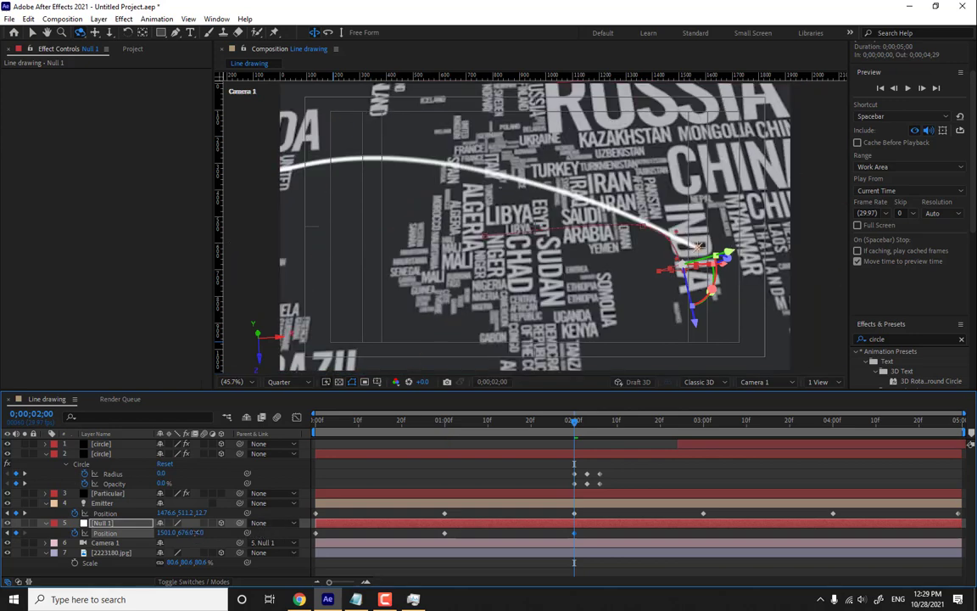
mouse_move(195, 532)
left_mouse_down()
mouse_move(174, 541)
mouse_move(187, 538)
left_mouse_up()
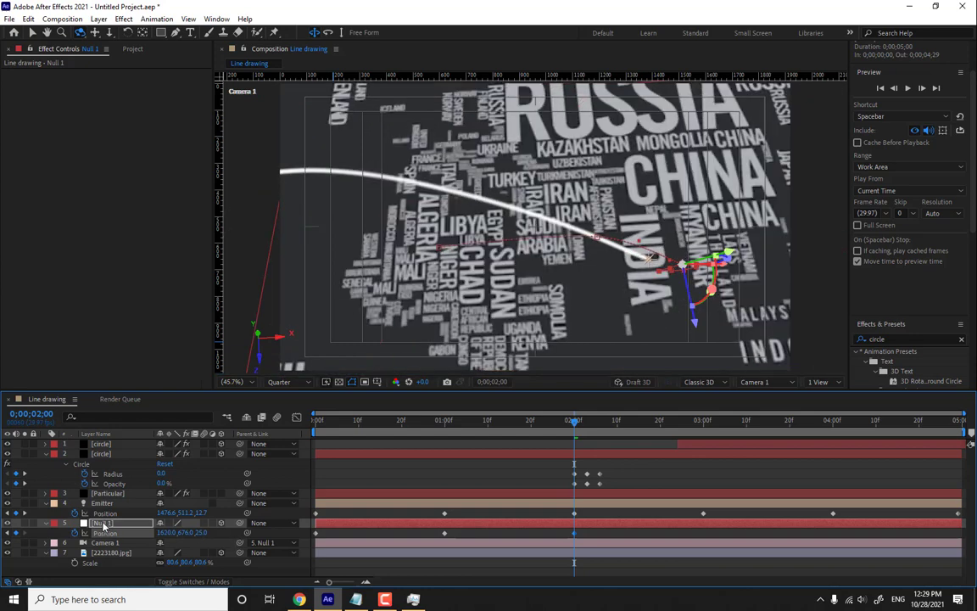
Set the null's X Rotation to 12°, Y Rotation to -9° and Z Rotation to 29° at 0;00;02;00, and go to 0;00;03;00.
key("r")
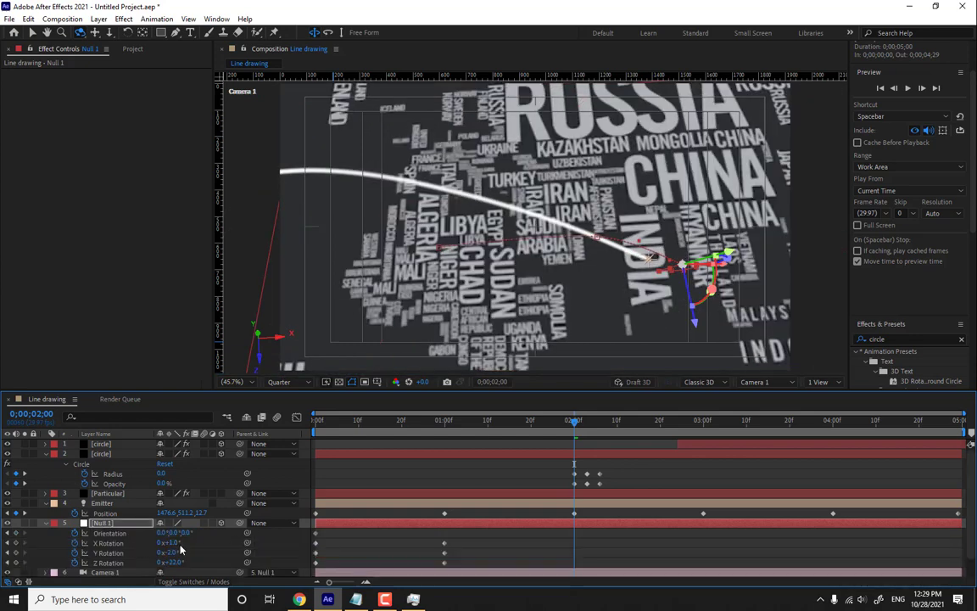
mouse_move(169, 542)
left_mouse_down()
mouse_move(195, 542)
mouse_move(173, 553)
mouse_move(190, 562)
mouse_move(169, 563)
left_mouse_up()
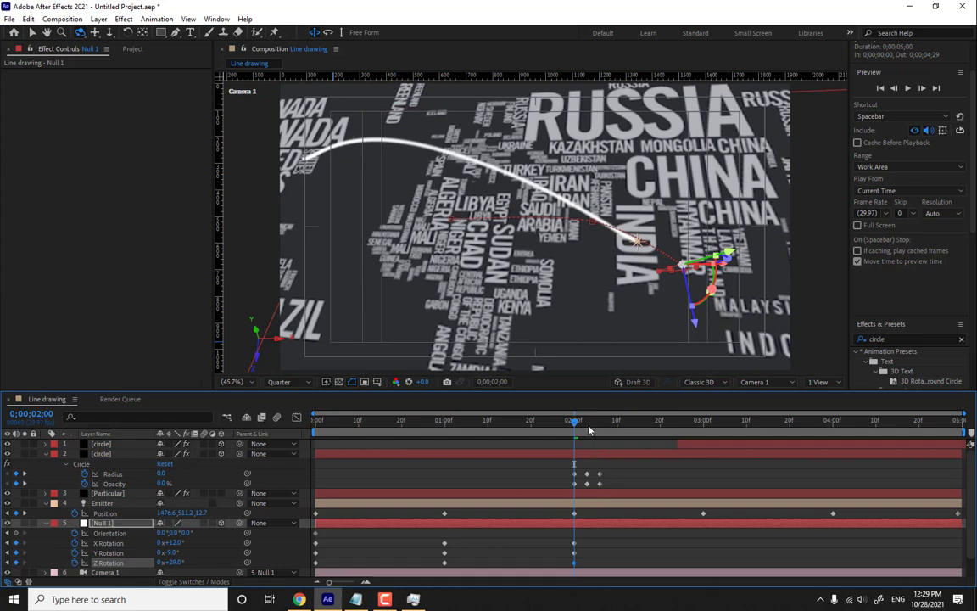
left_click_drag(590, 431, 703, 433)
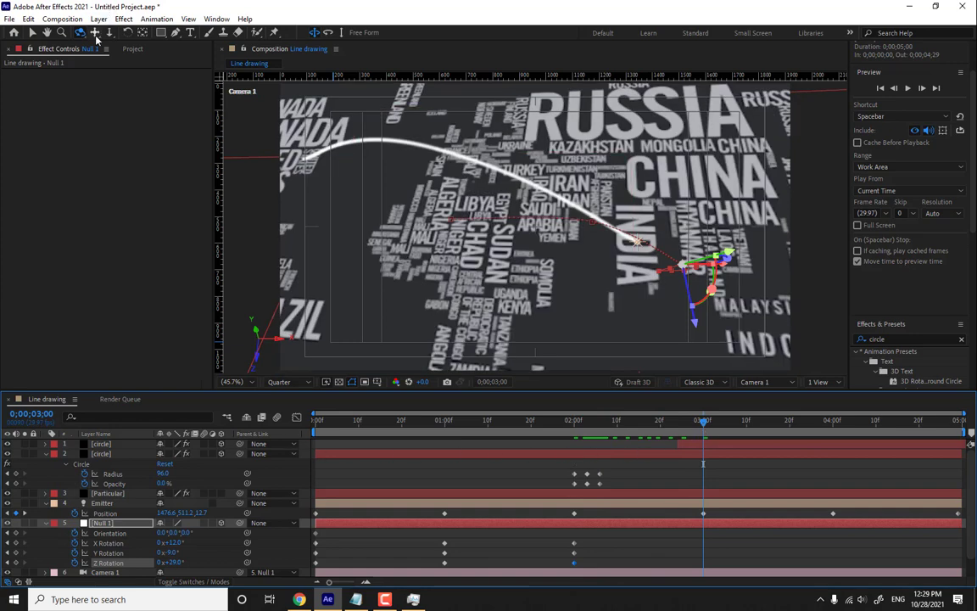
At 0;00;03;00, set the null's Position to 1624.6, 673.1, -51 and keyframe its current Orientation and X, Y and Z Rotation.
key("p")
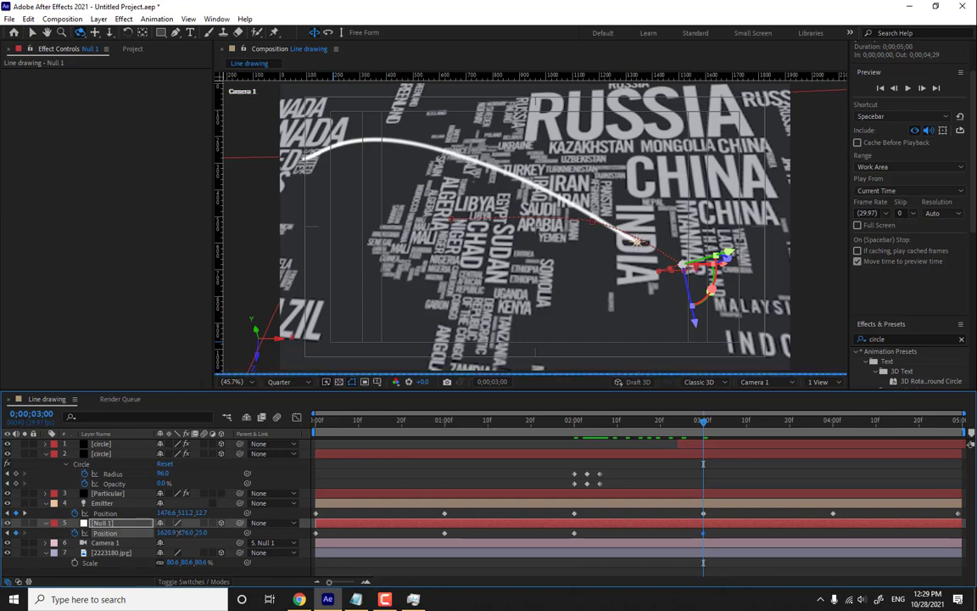
mouse_move(173, 535)
left_mouse_down()
mouse_move(212, 540)
mouse_move(186, 532)
left_mouse_up()
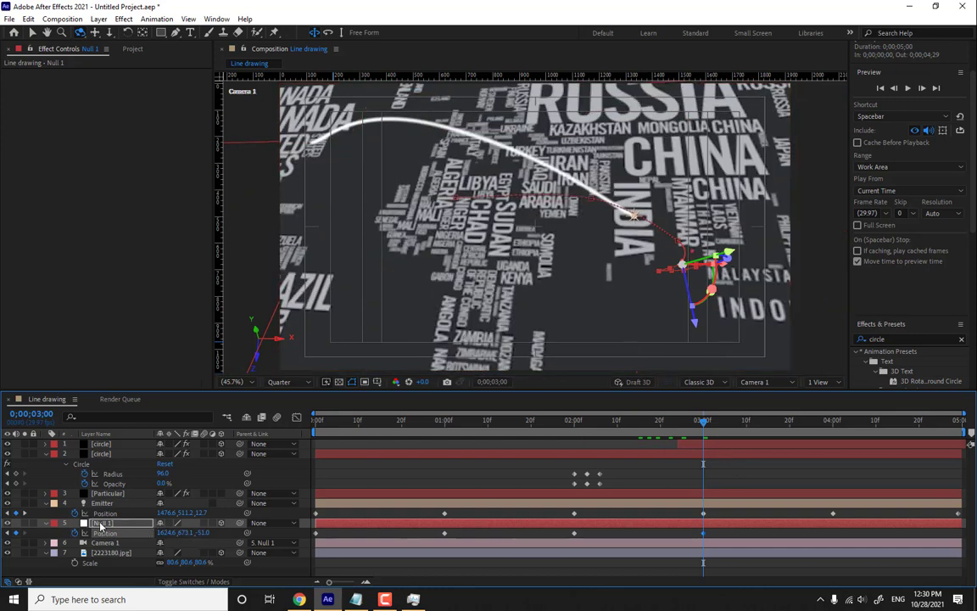
key("r")
left_click(15, 533)
left_click(15, 542)
left_click(15, 553)
left_click(15, 563)
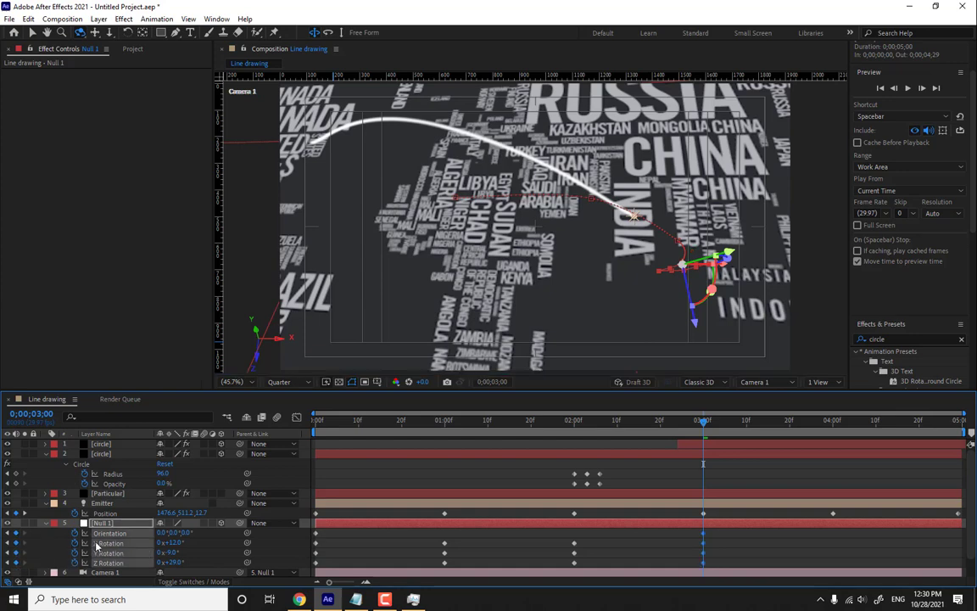
At 0;00;04;00, set the null's X Position to 1213.6 and its X Rotation to -19°.
key("p")
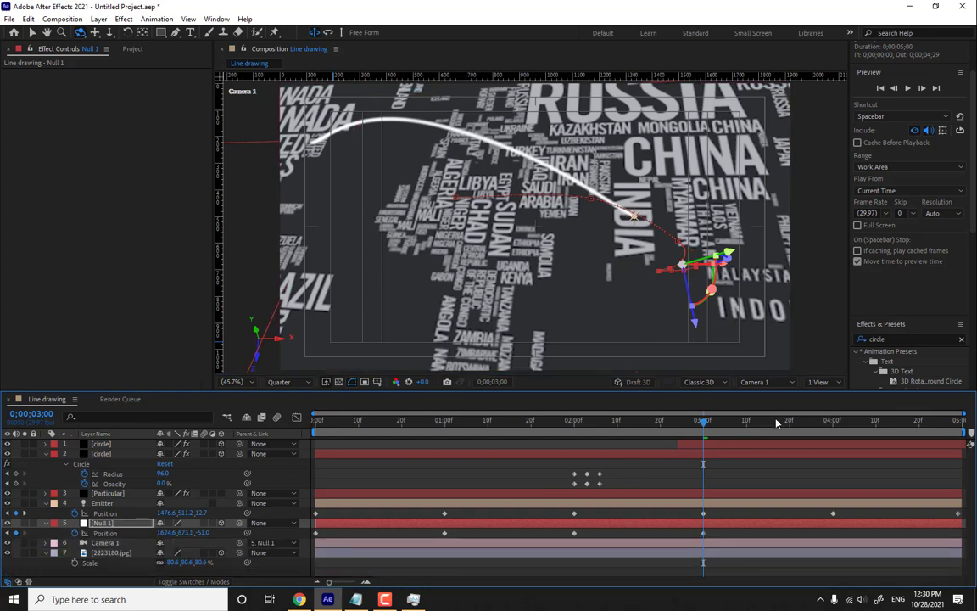
left_click(833, 421)
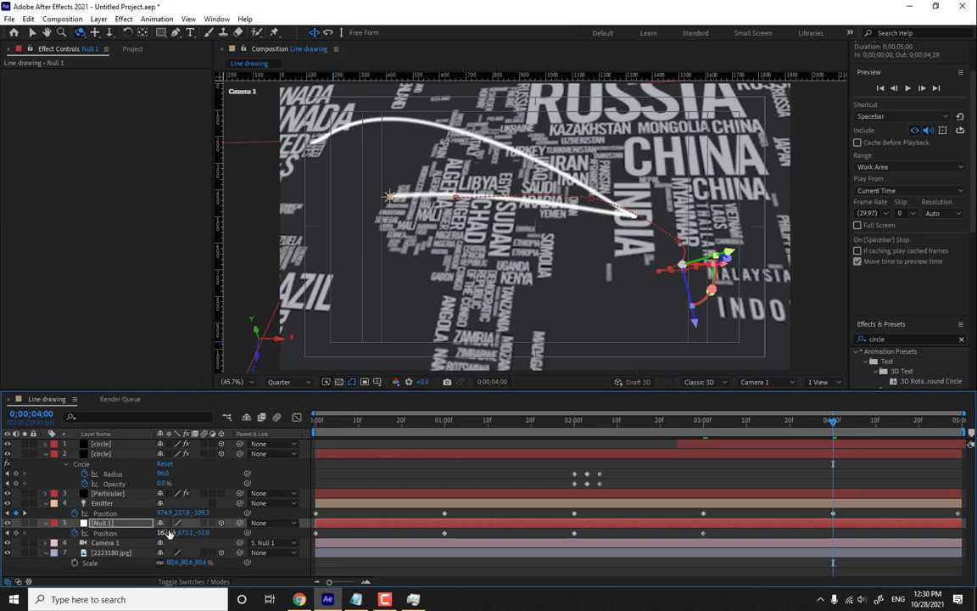
left_click_drag(168, 533, 128, 544)
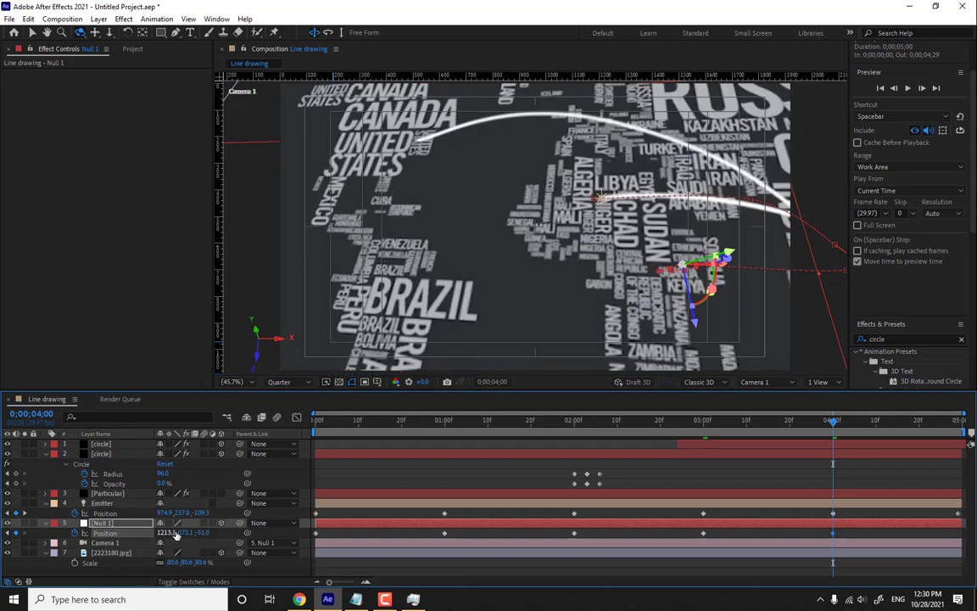
key("r")
left_click_drag(176, 544, 158, 543)
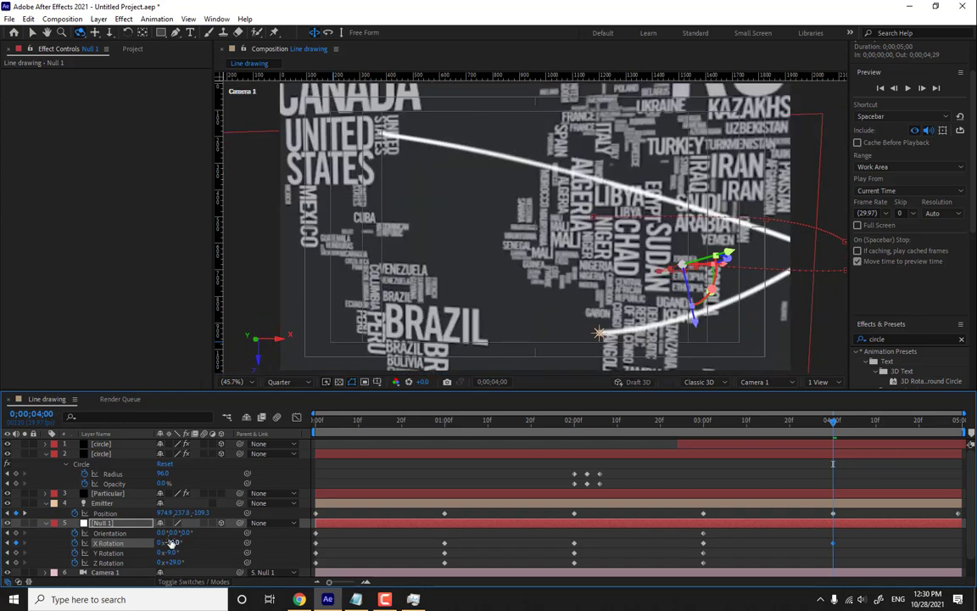
At 0;00;04;29, set the null's Position to 953.6, 857.1, -342 and its X Rotation to 1°, framing Brazil.
key("p")
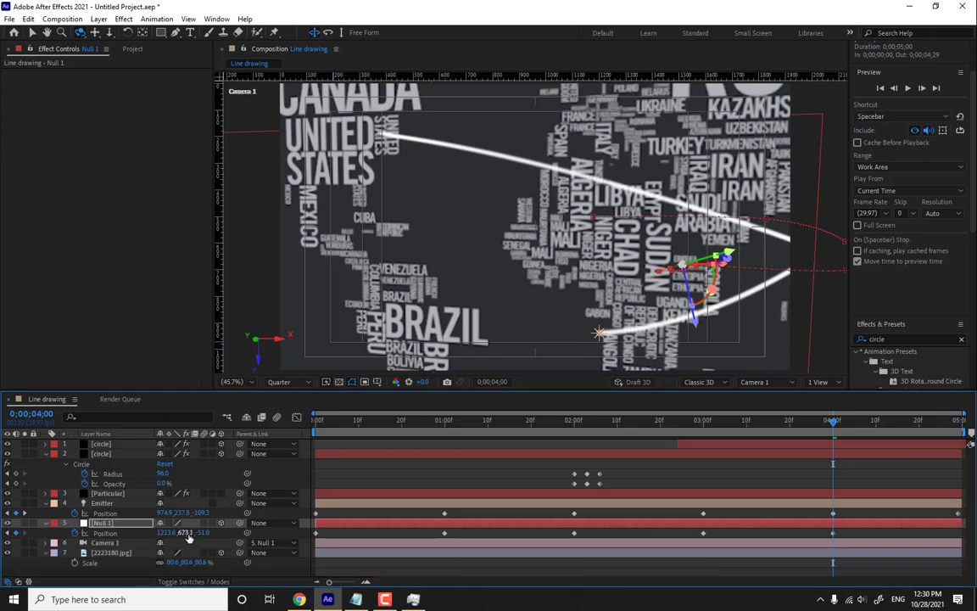
left_click(922, 422)
left_click_drag(923, 422, 958, 422)
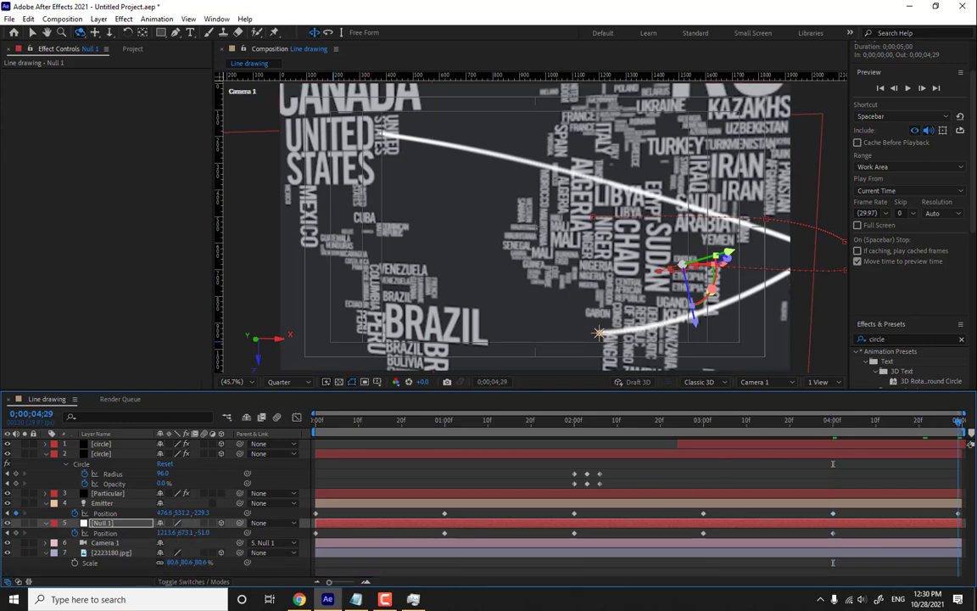
left_click_drag(204, 535, 85, 519)
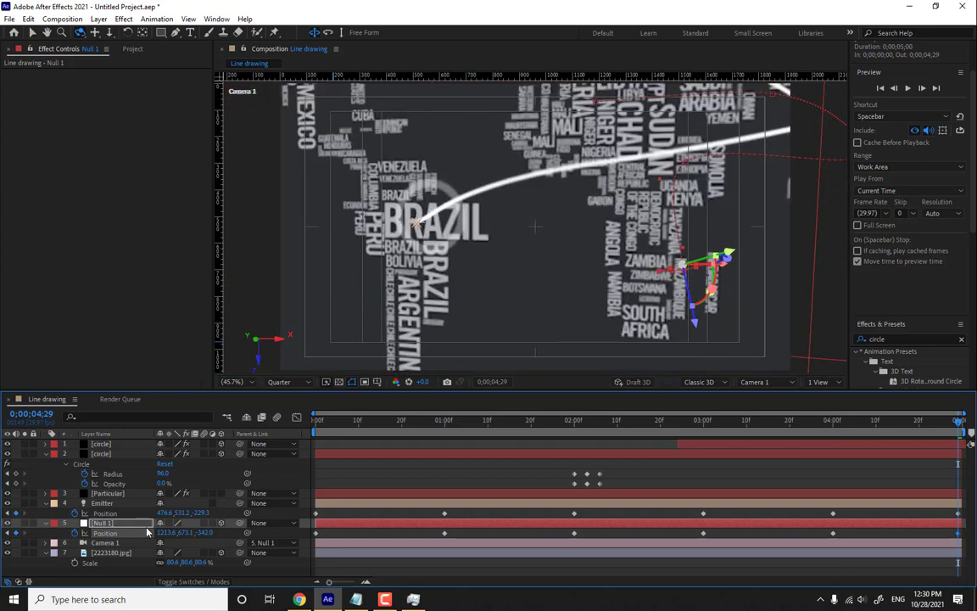
left_click_drag(146, 532, 89, 532)
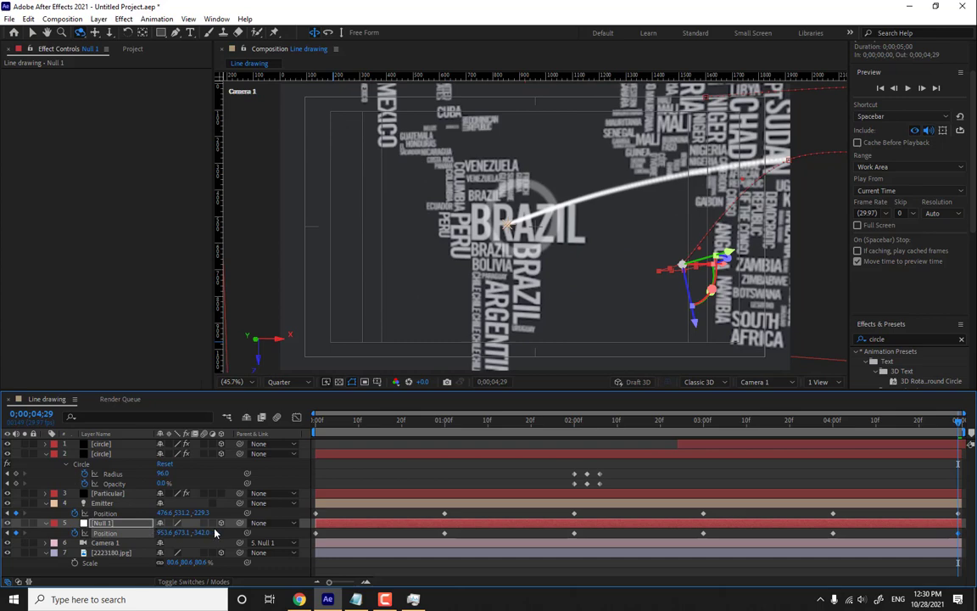
left_click_drag(188, 532, 232, 532)
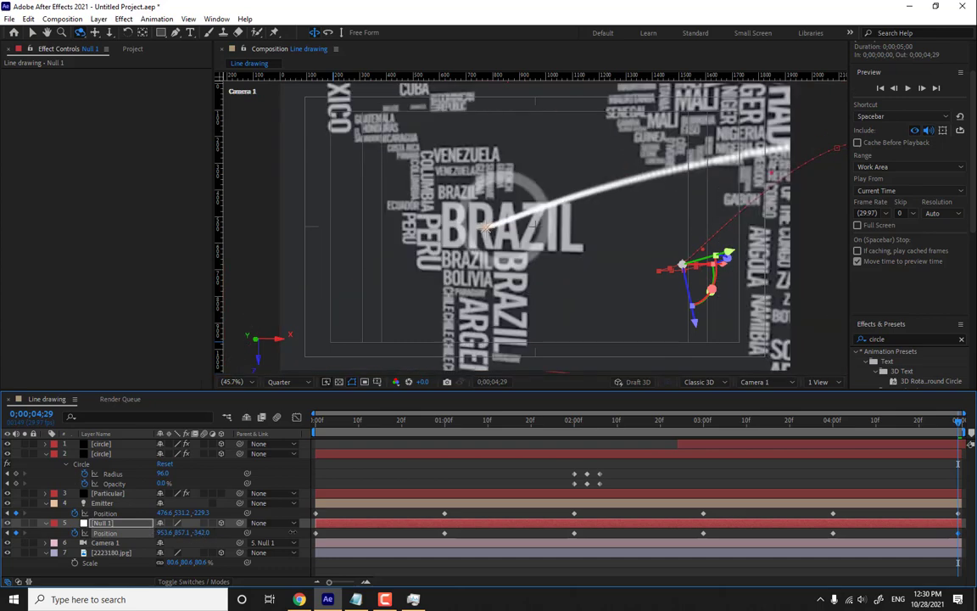
key("r")
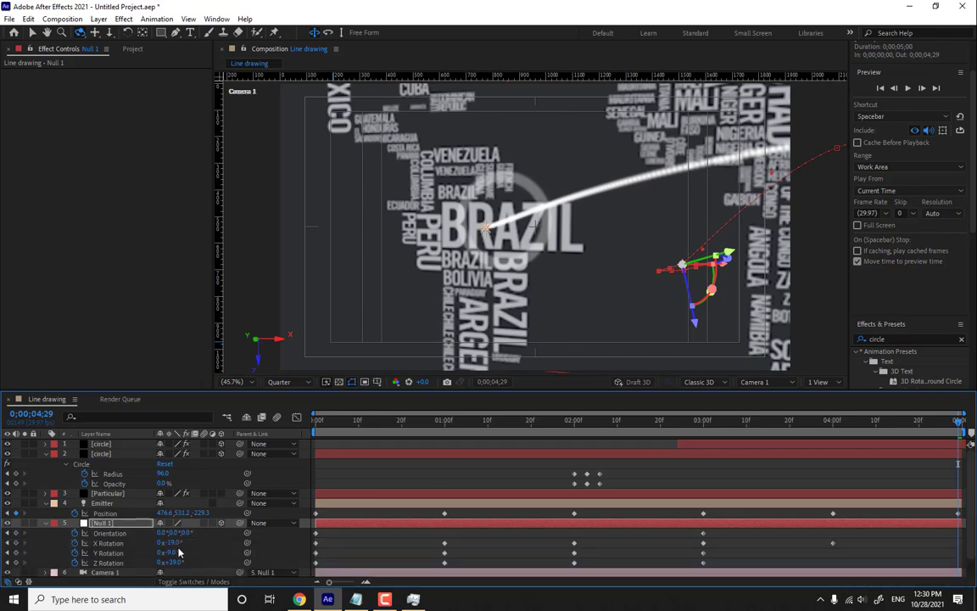
left_click_drag(177, 543, 188, 542)
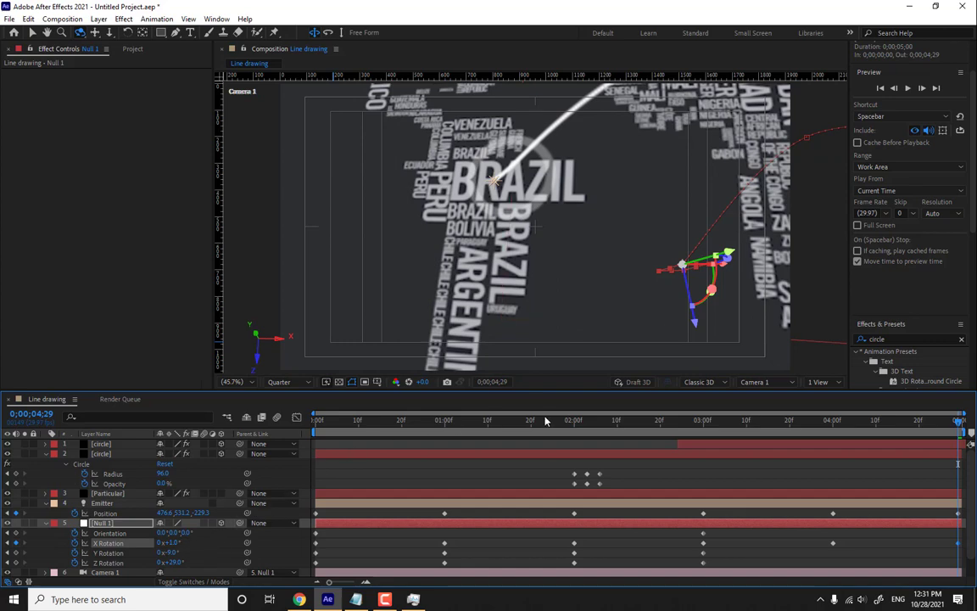
Set the emitter's Particles/sec to 50 in the Particular layer's effect.
left_click(107, 493)
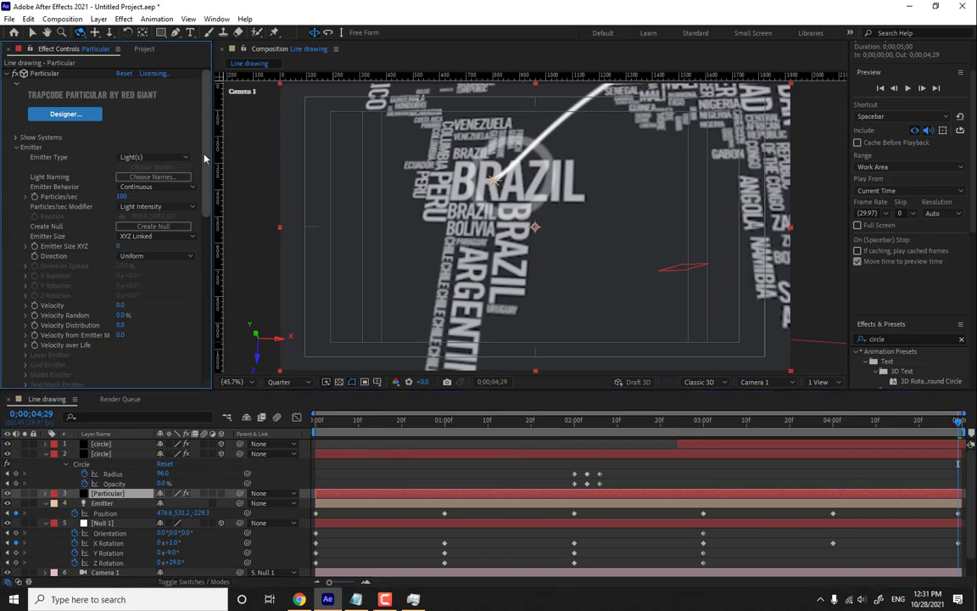
scroll(127, 212, "down", 6)
scroll(127, 212, "up", 4)
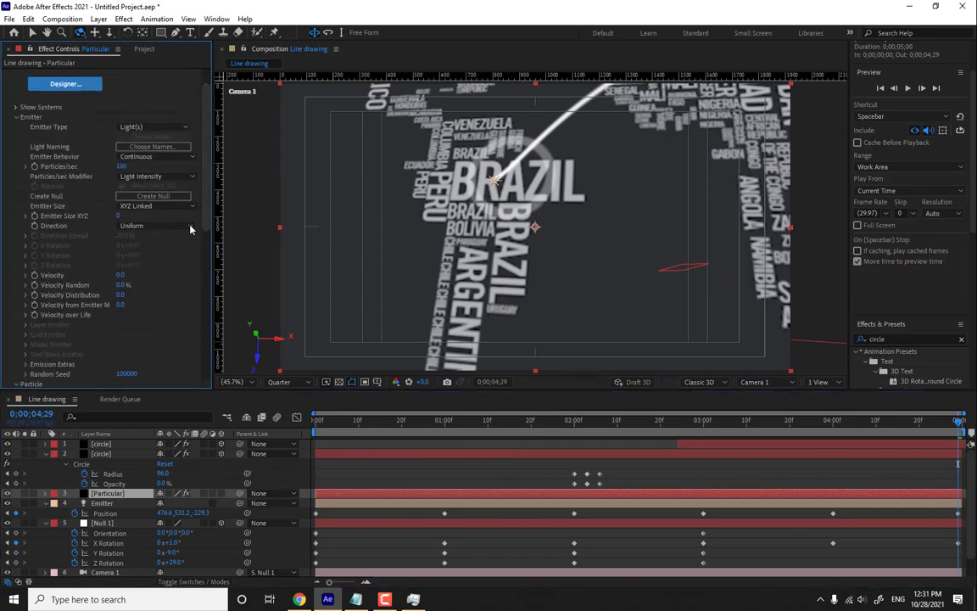
scroll(204, 141, "down", 10)
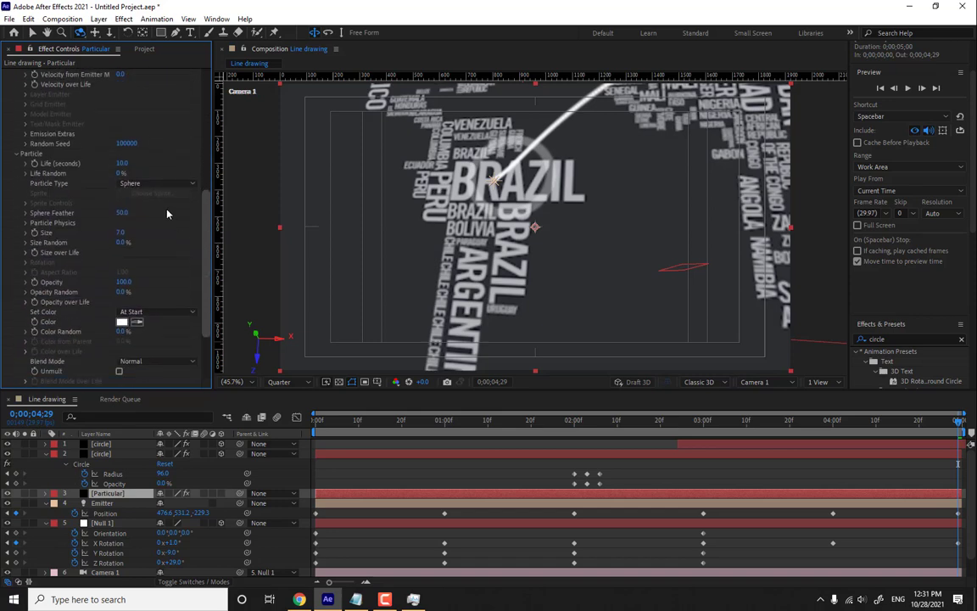
left_click(153, 183)
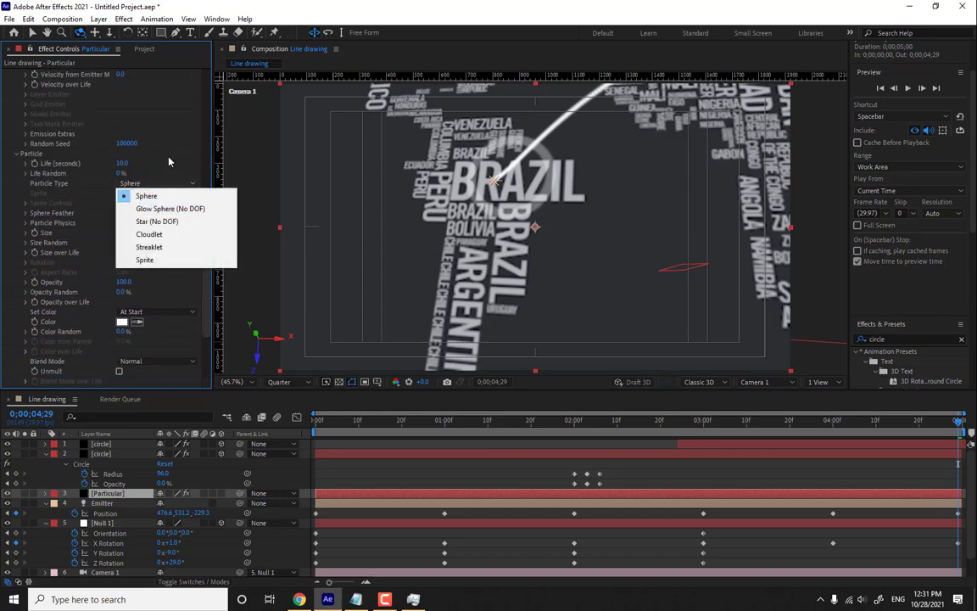
left_click(169, 247)
scroll(210, 115, "up", 10)
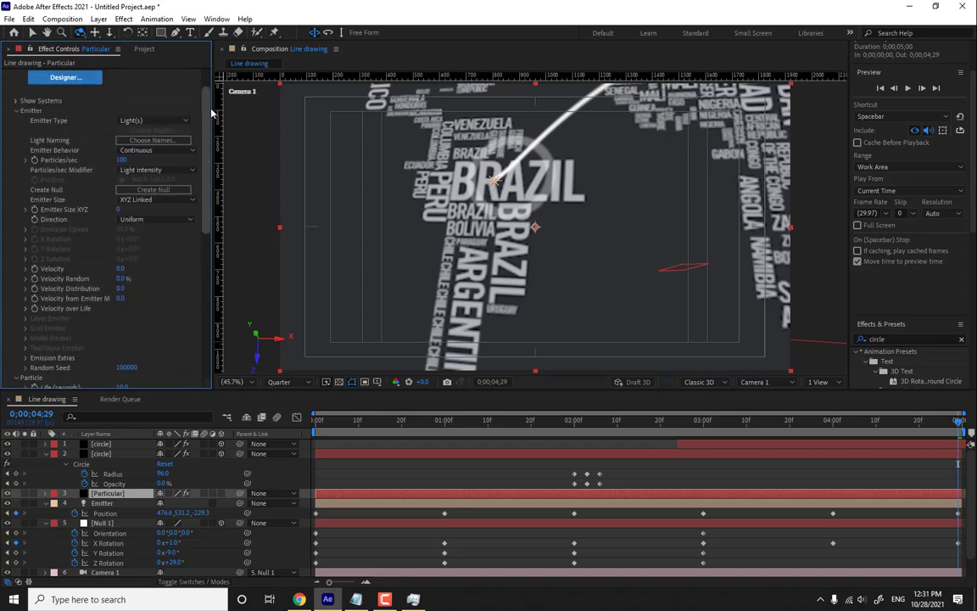
scroll(212, 114, "down", 1)
left_click(124, 153)
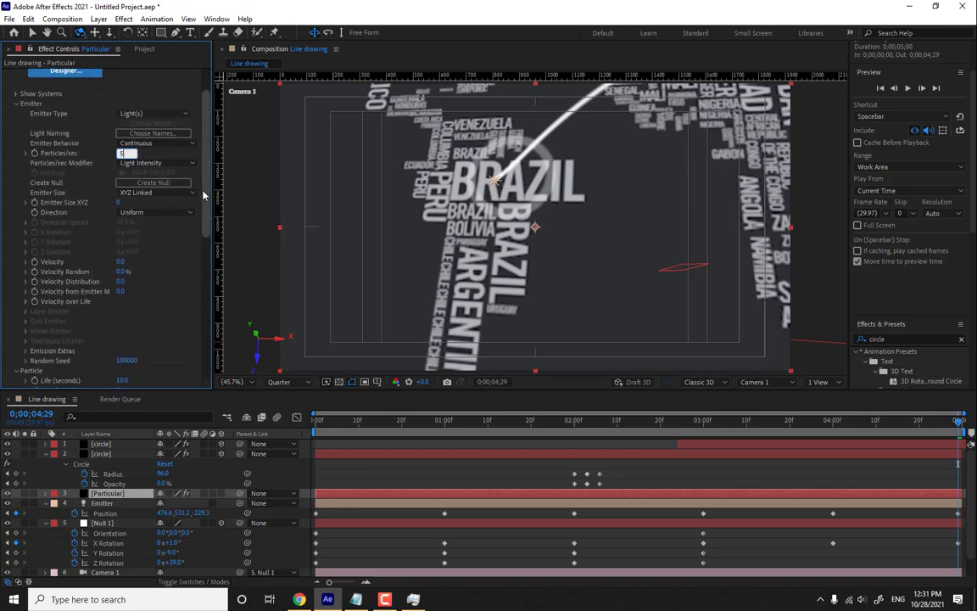
key("Return")
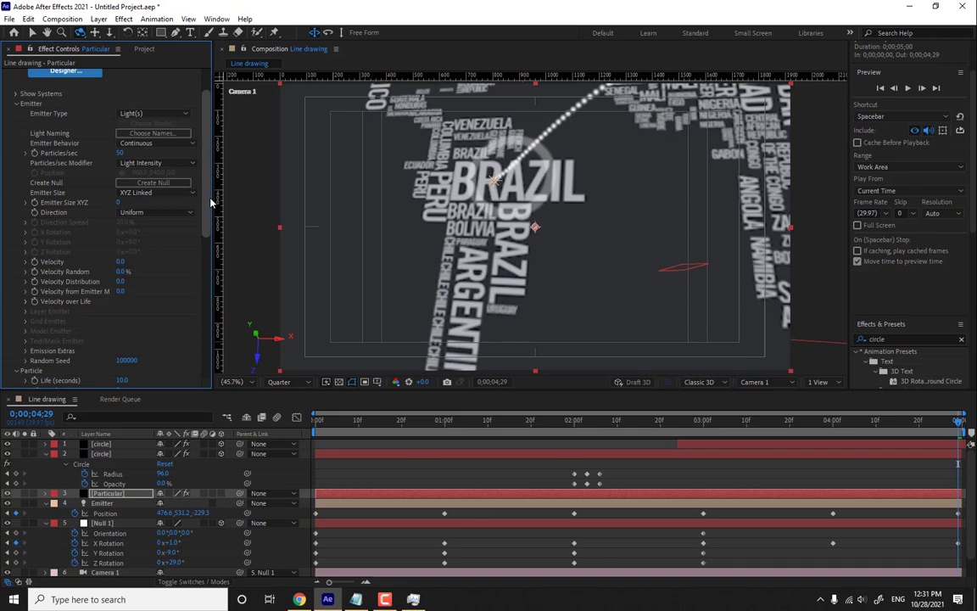
Switch the composition preview to Full resolution and lower Particular's Particles/sec to 25.
left_click(289, 381)
left_click(284, 410)
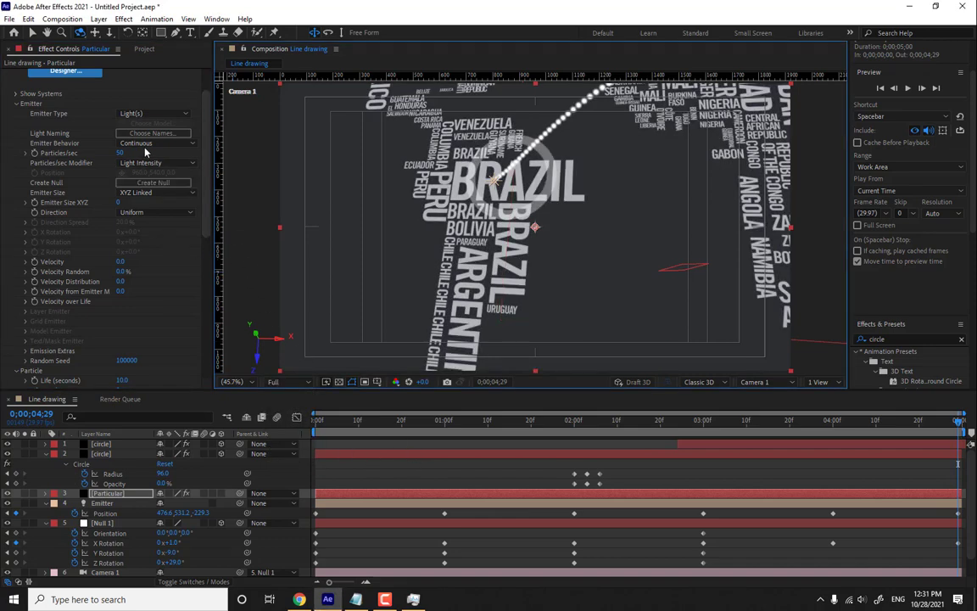
left_click(121, 152)
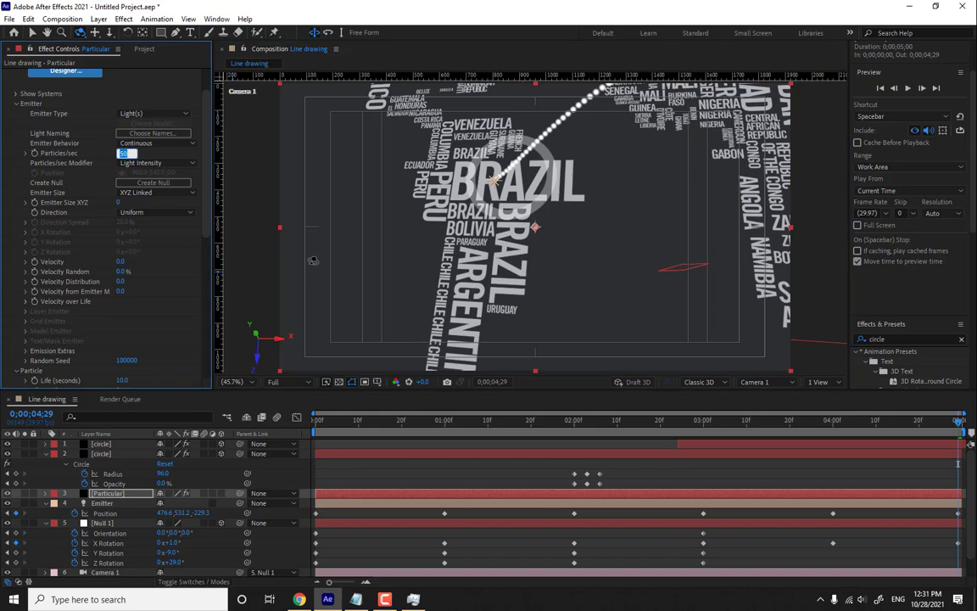
key("Return")
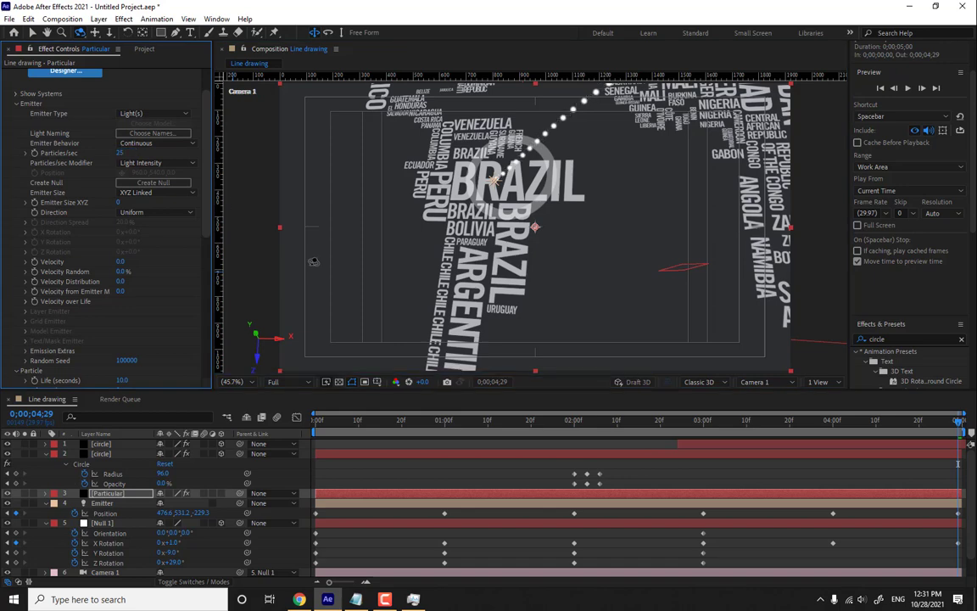
Set the Particular particles' Sphere Feather to 0 so the dots get hard edges.
scroll(176, 306, "down", 8)
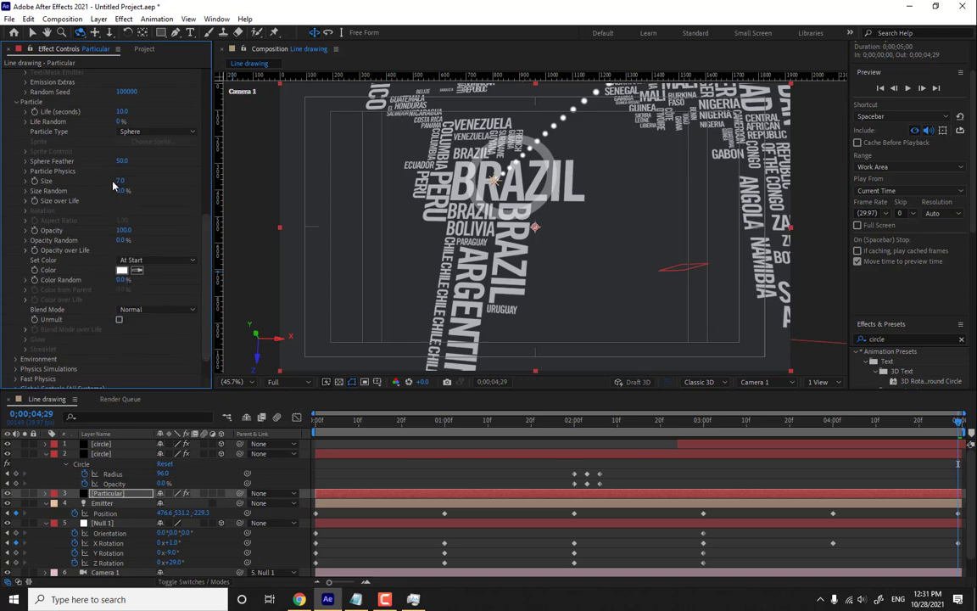
left_click(122, 162)
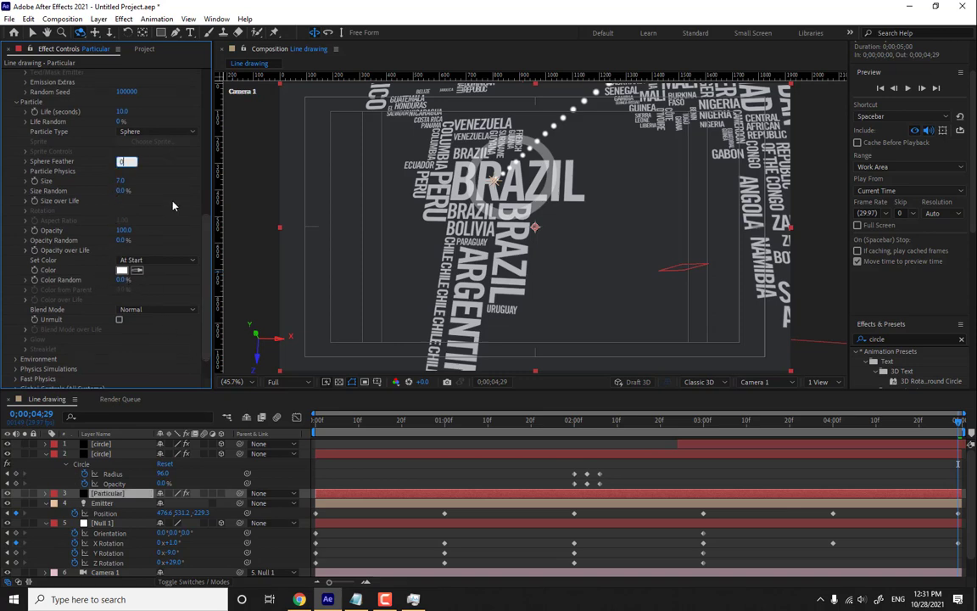
key("Return")
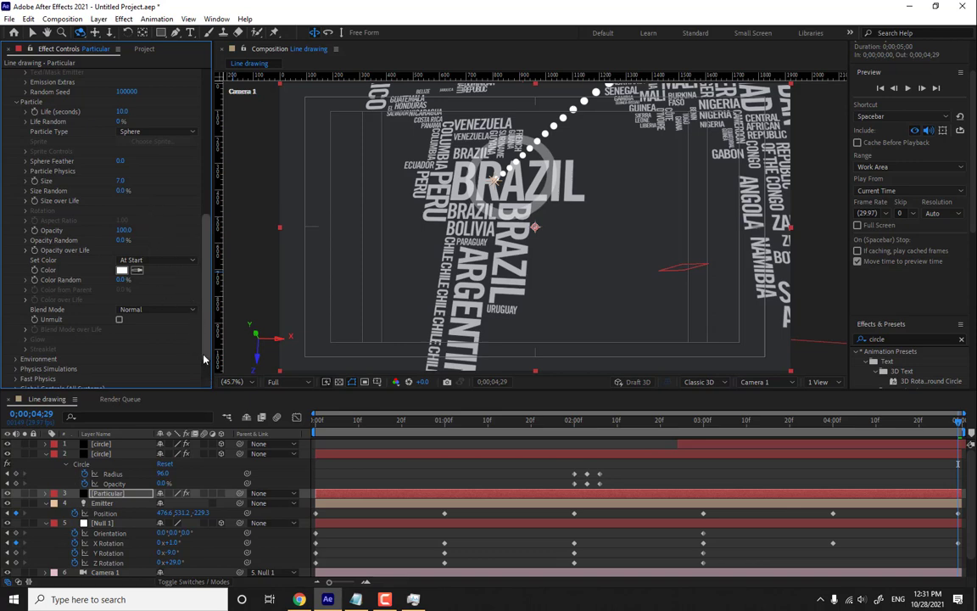
Find the Hue/Saturation effect and apply it to the map layer 2223180.jpg.
scroll(119, 532, "down", 1)
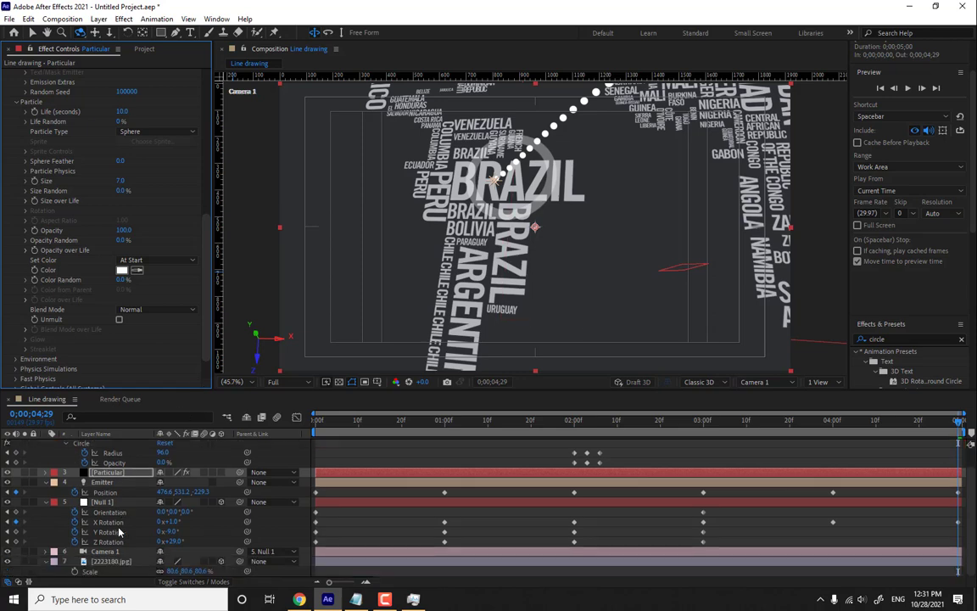
left_click(107, 560)
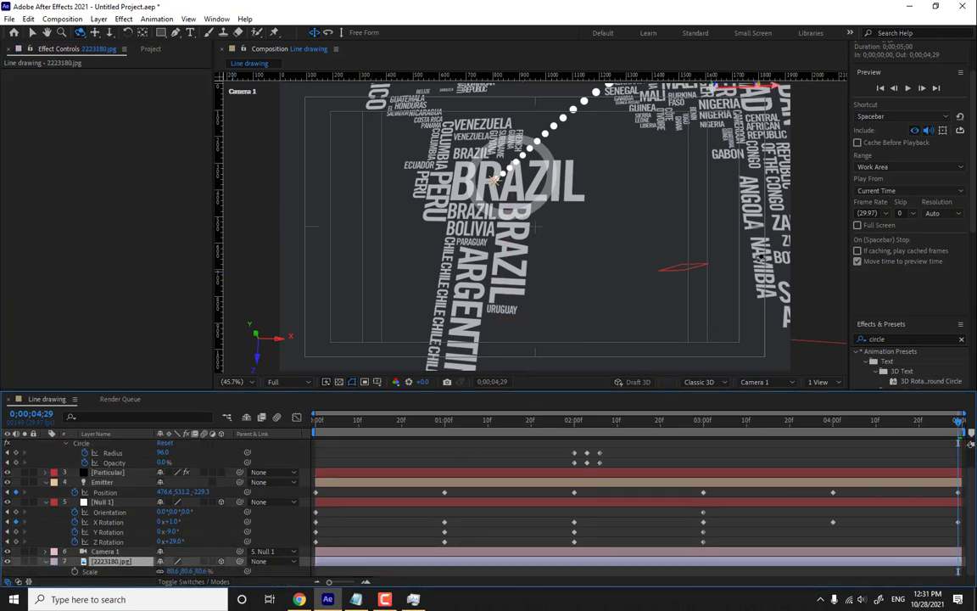
left_click(857, 339)
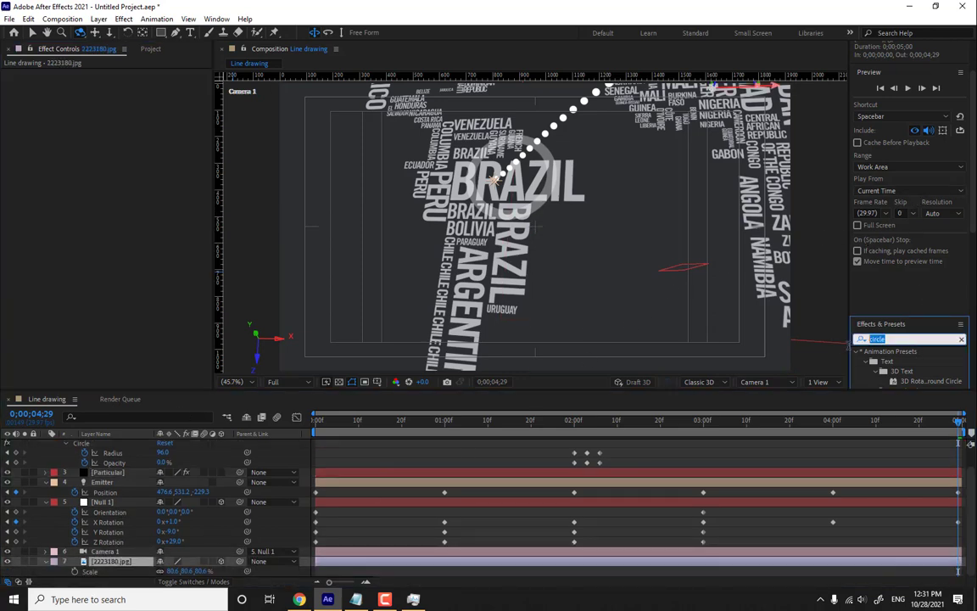
type("hue")
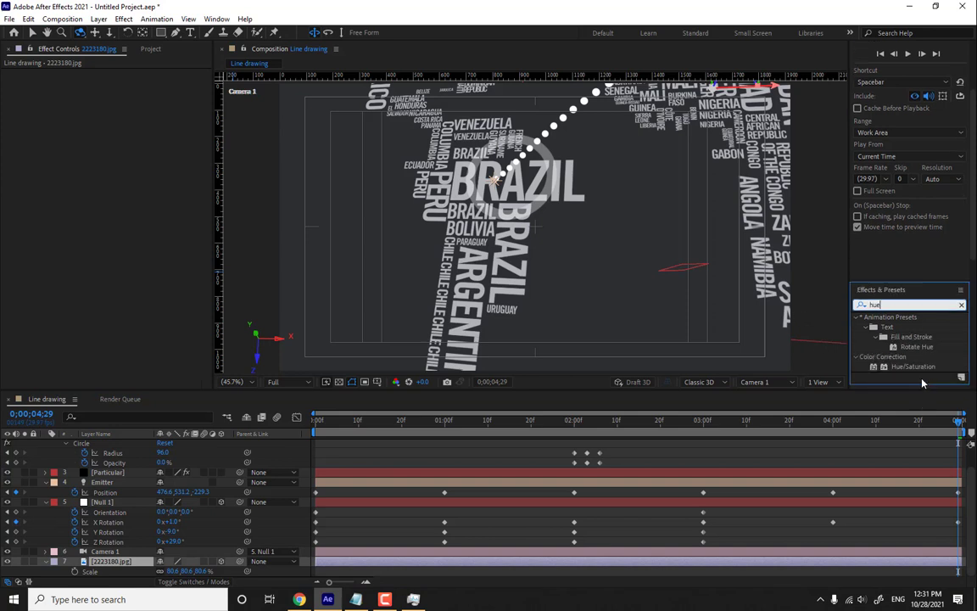
left_click_drag(912, 366, 127, 561)
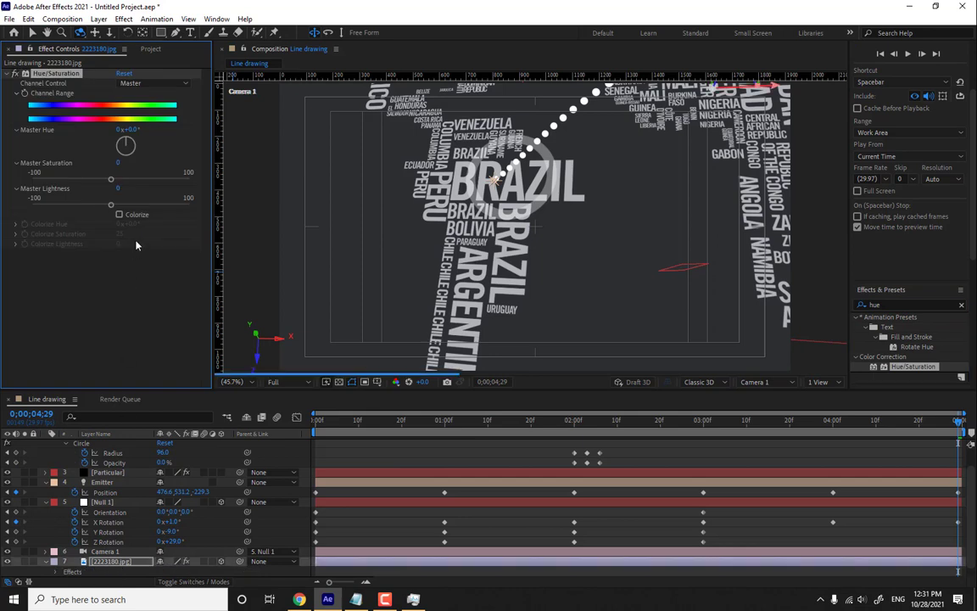
Set the map's Master Hue to 100° and Master Saturation to 100, and return to 0;00;00;00.
key("v")
mouse_move(144, 130)
left_mouse_down()
mouse_move(155, 130)
mouse_move(145, 139)
left_mouse_up()
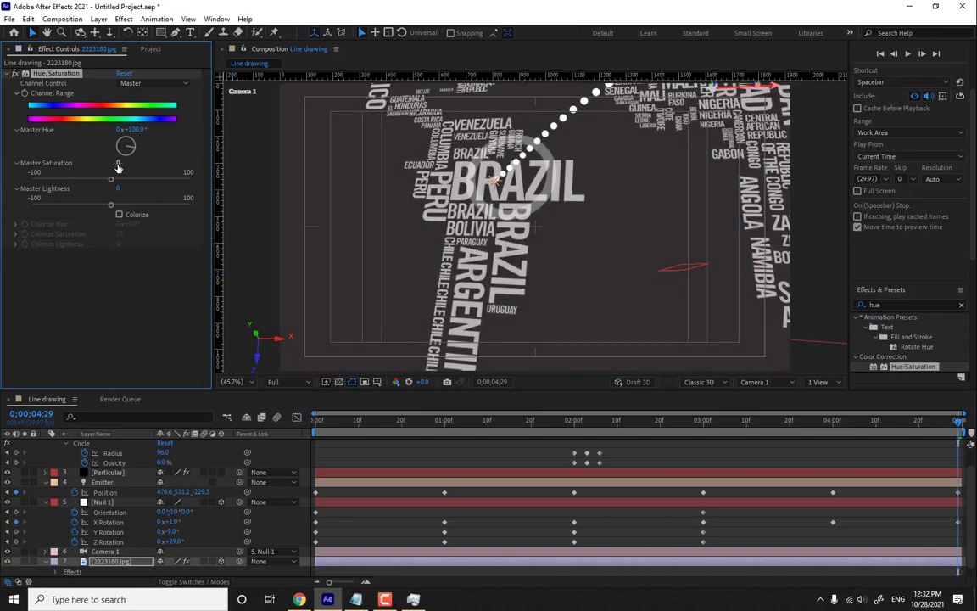
left_click_drag(137, 162, 179, 162)
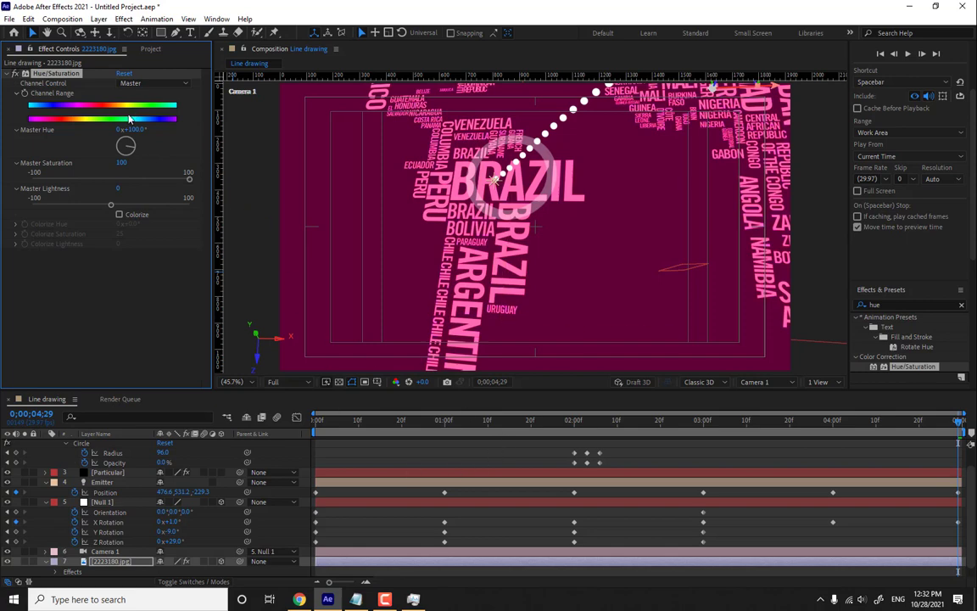
left_click(319, 433)
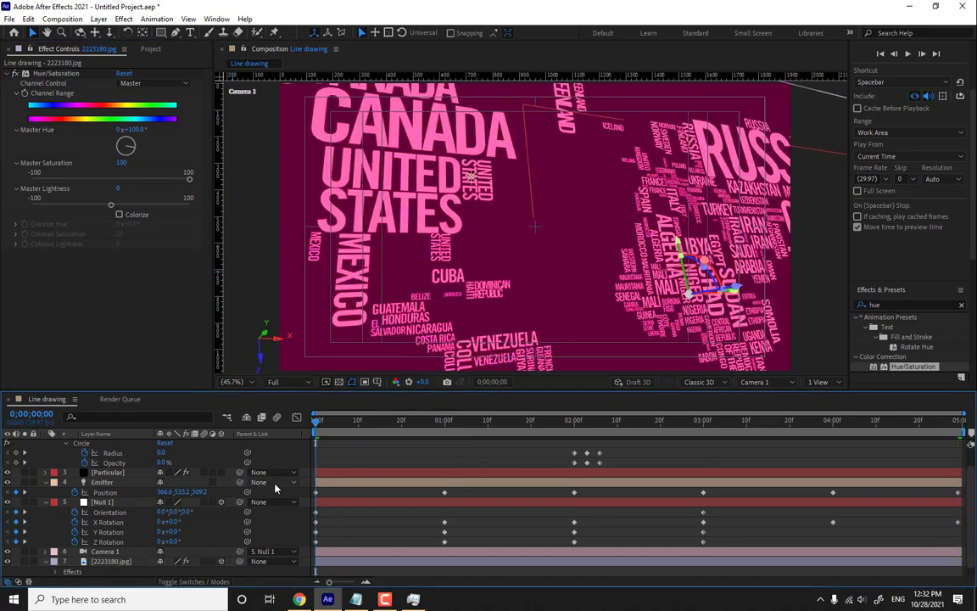
Collapse all layers' properties and enable motion blur on both circle layers, Particular, Null 1 and the map layer 2223180.jpg.
left_click(125, 471)
left_click(51, 481, "shift")
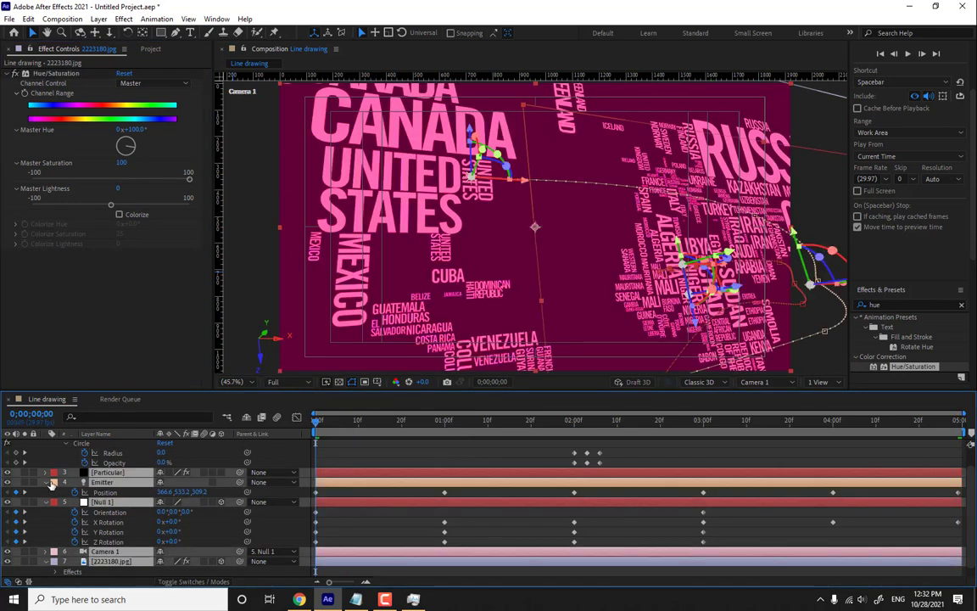
key("F2")
key("u")
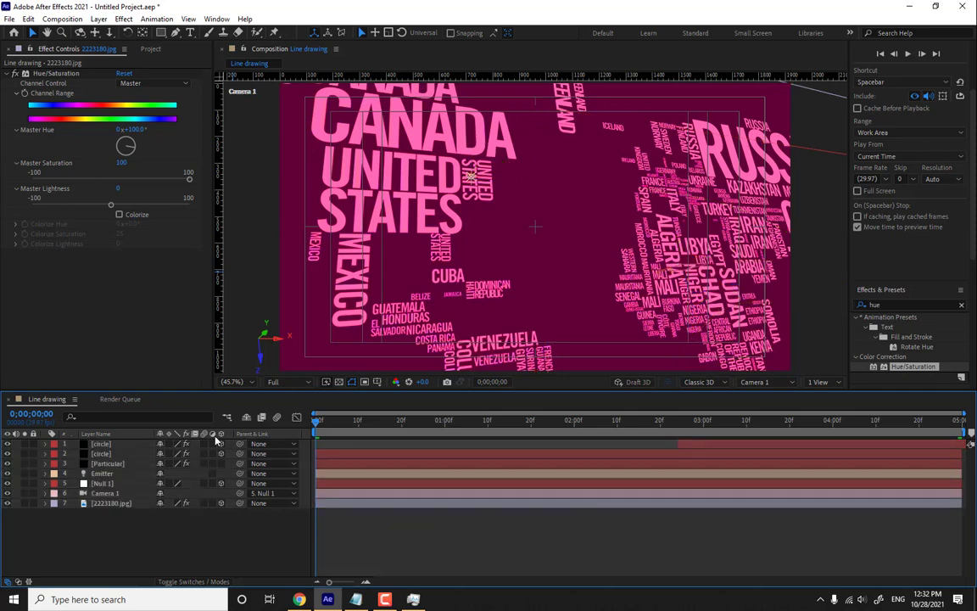
left_click_drag(204, 447, 204, 504)
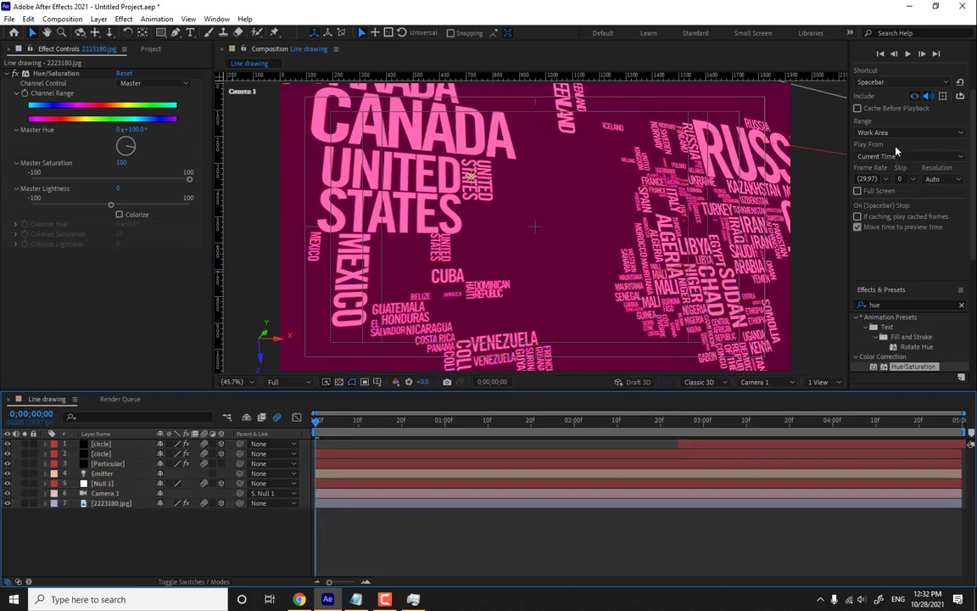
Check memory usage in Task Manager, purge the memory and disk cache in After Effects, and minimize Task Manager.
left_click(421, 600)
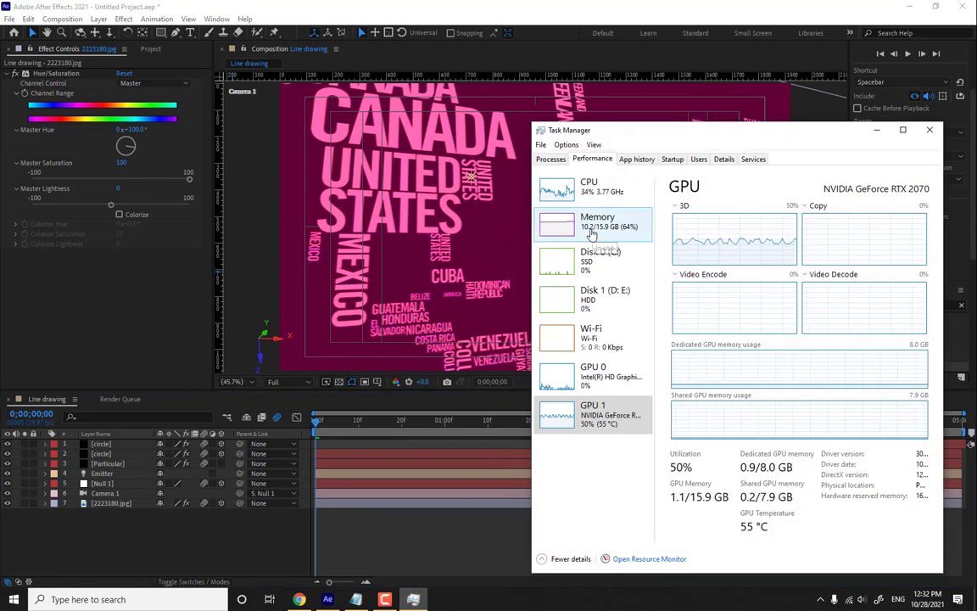
left_click(28, 19)
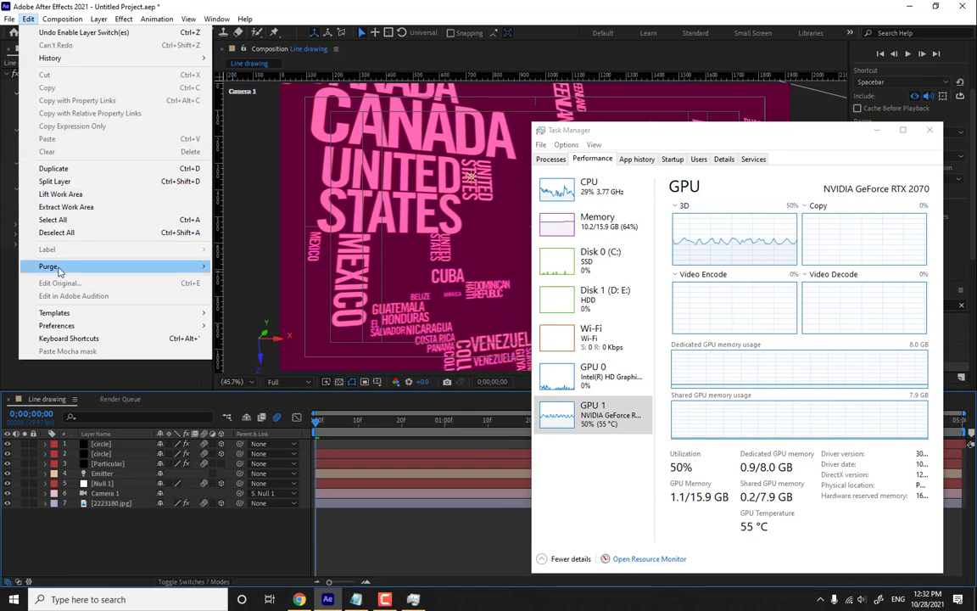
mouse_move(58, 269)
left_click(258, 268)
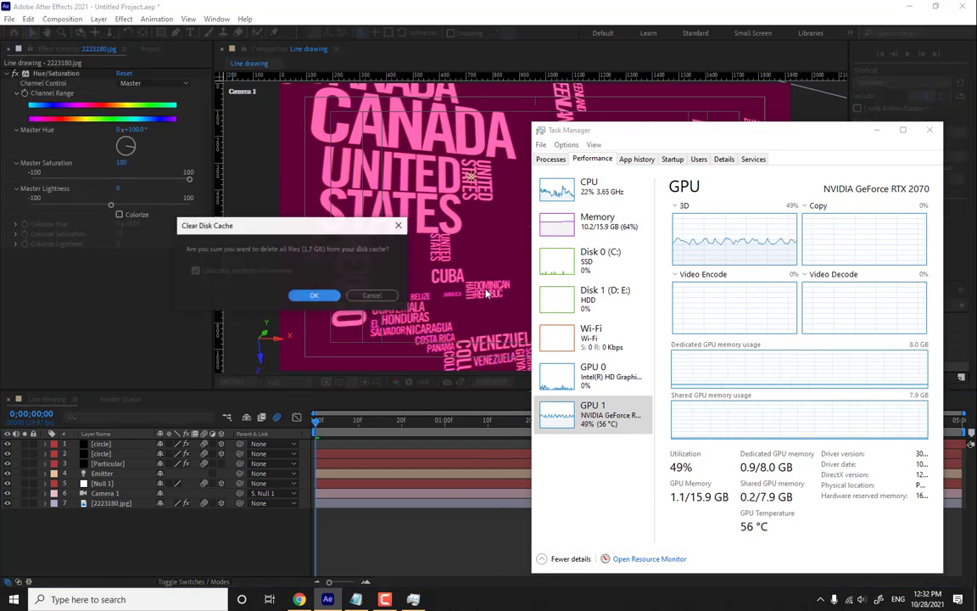
left_click(316, 296)
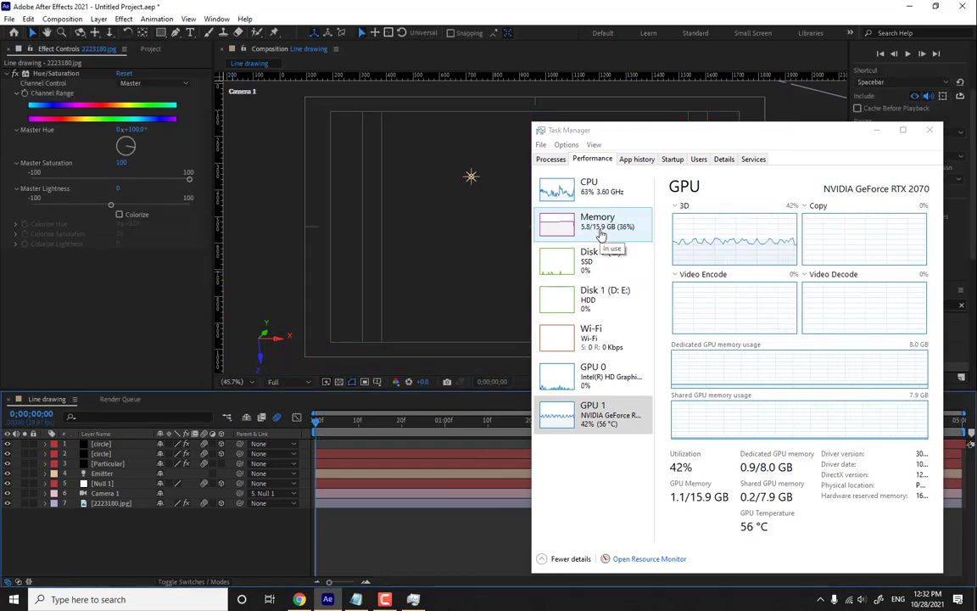
left_click(877, 130)
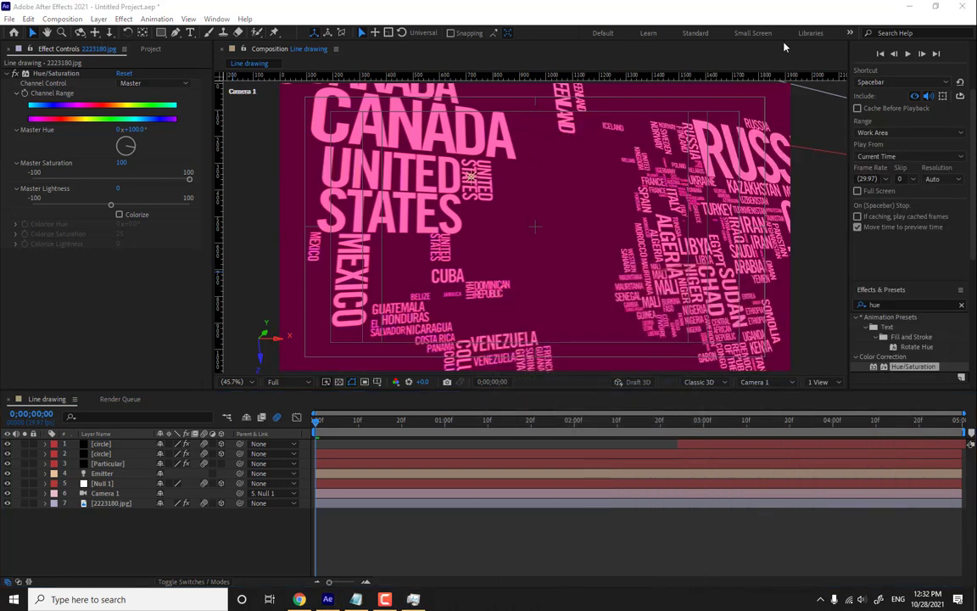
Preview the animation from 0;00;00;00 and scrub through it to examine the dotted line, both rings and the motion blur.
left_click(907, 54)
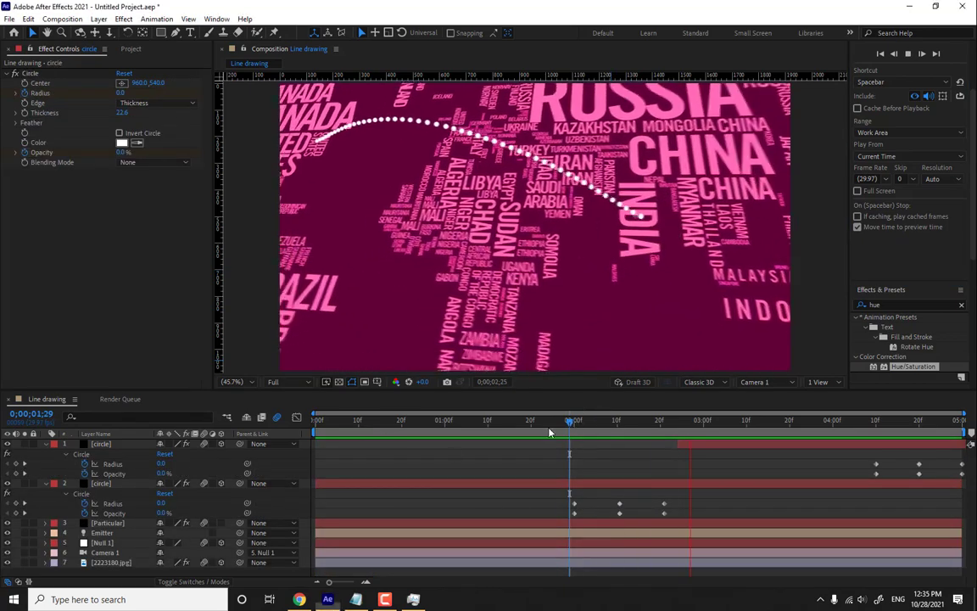
left_click(317, 419)
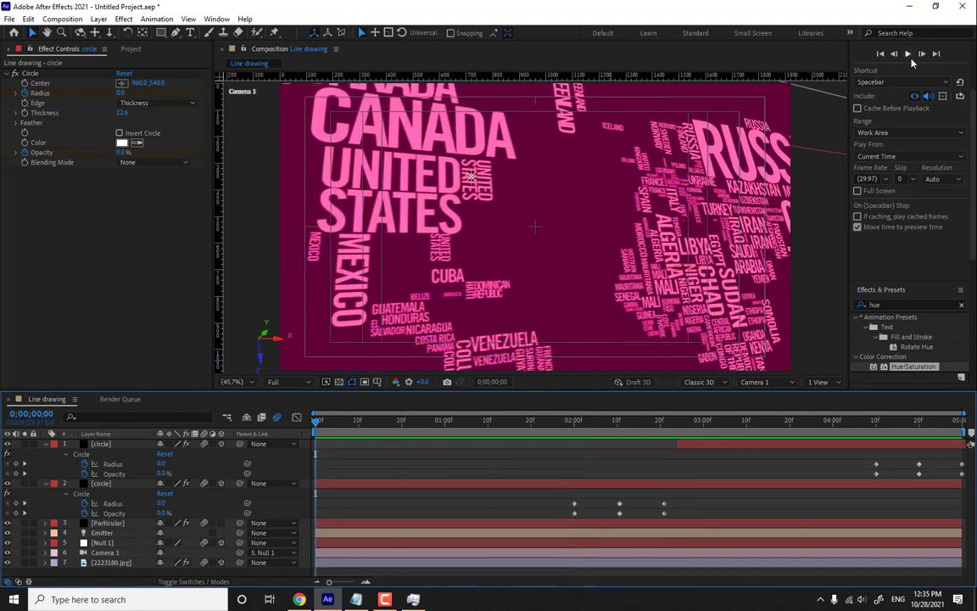
left_click(908, 54)
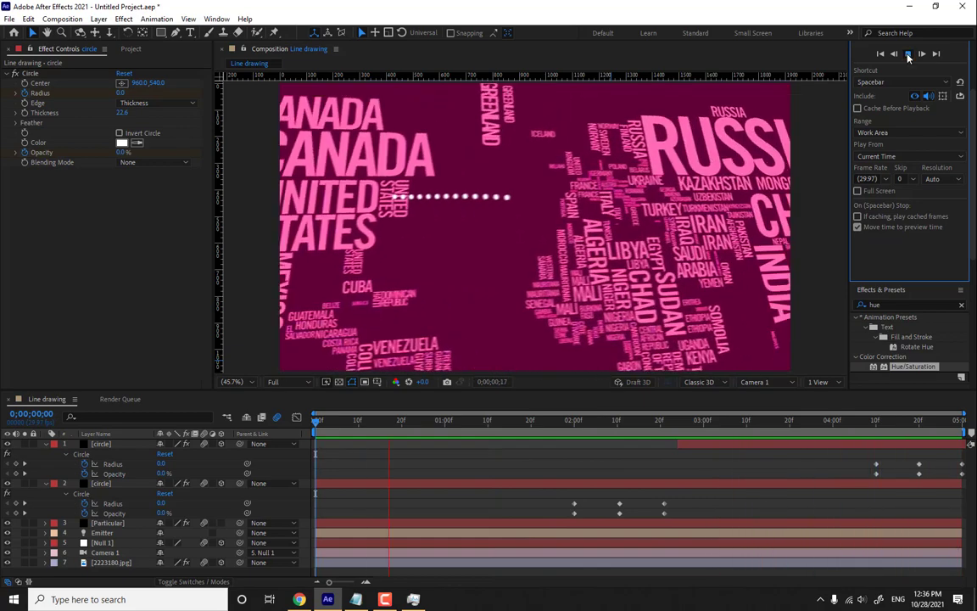
left_click(909, 54)
left_click(626, 420)
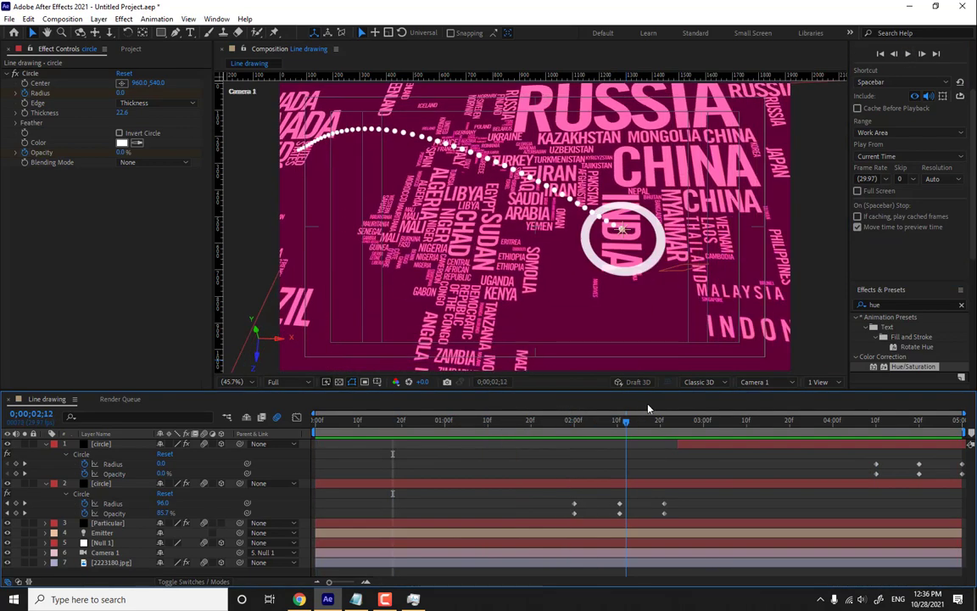
key("space")
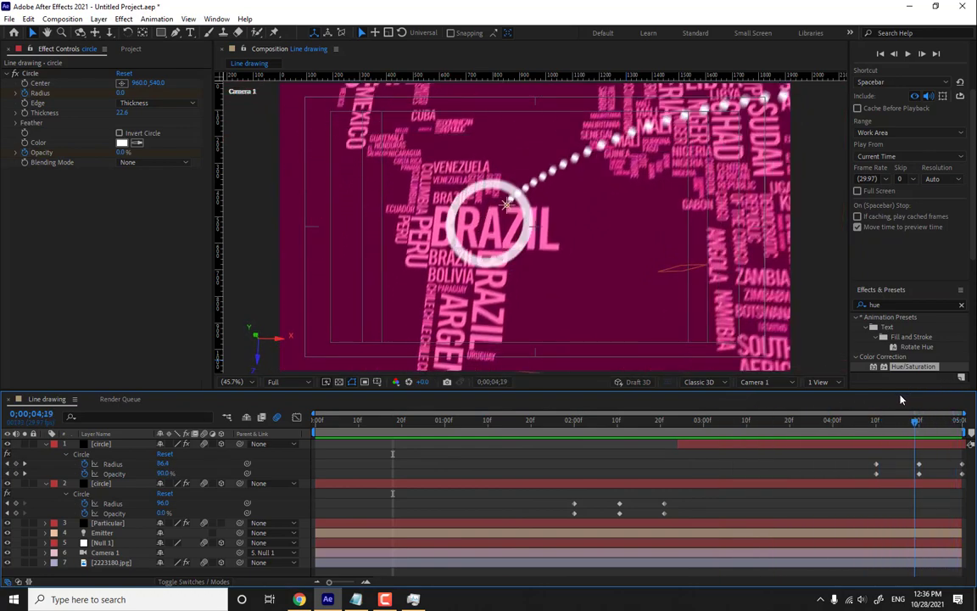
left_click_drag(902, 399, 423, 511)
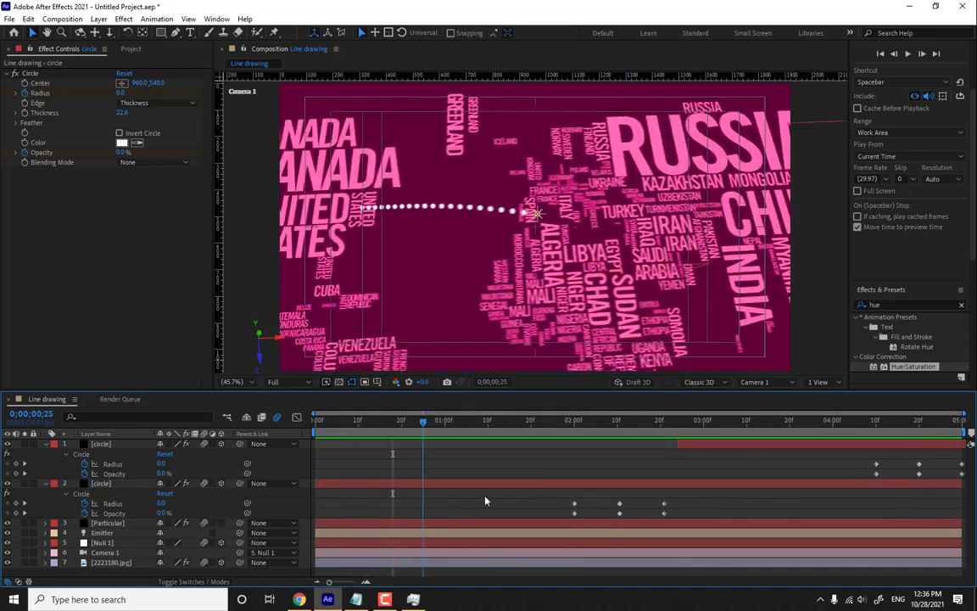
left_click_drag(485, 501, 622, 498)
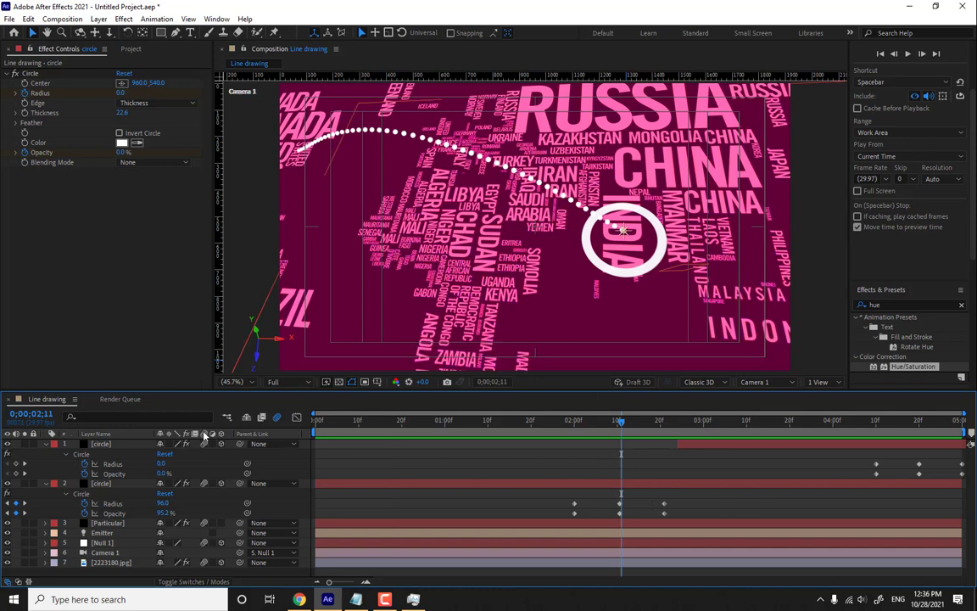
Duplicate the Particular layer and set the copy's particle Size to 1.
left_click(110, 524)
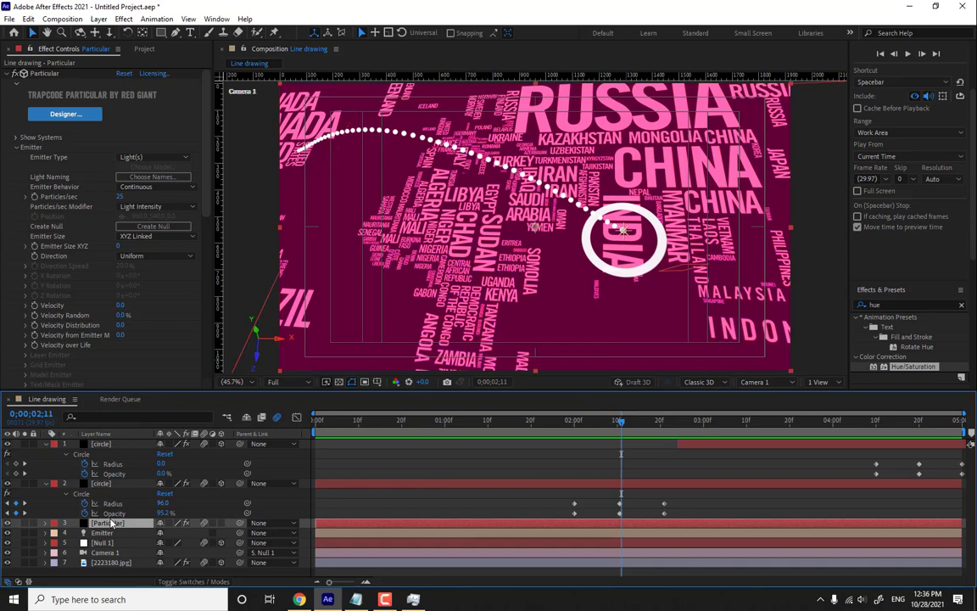
key("ctrl+d")
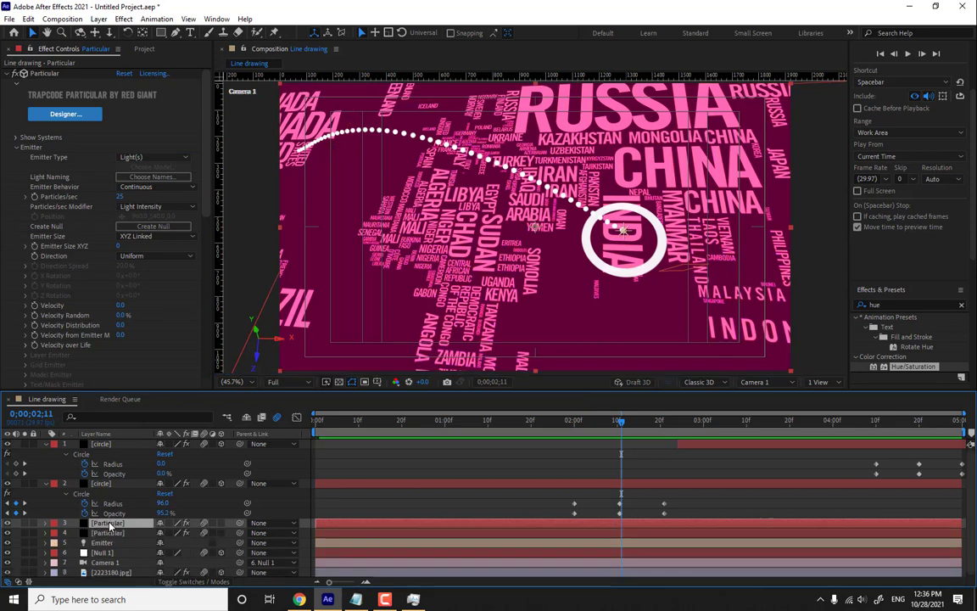
scroll(145, 278, "down", 5)
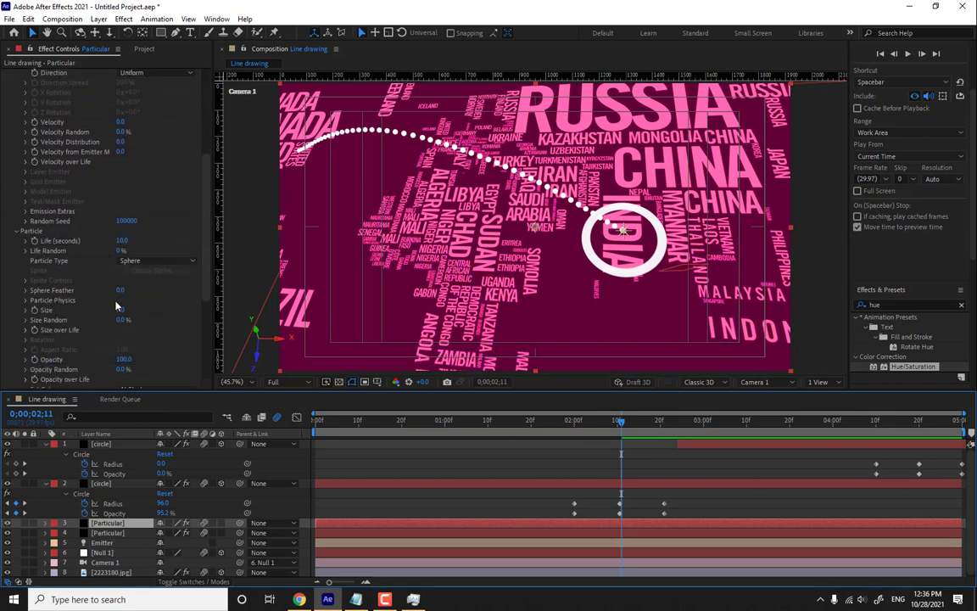
left_click(123, 311)
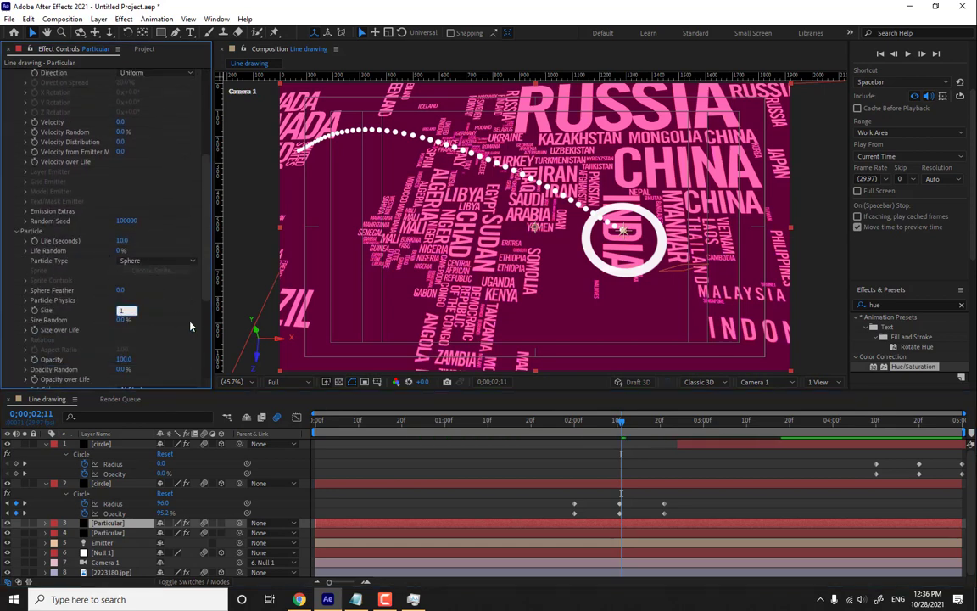
Set the Emitter Size XYZ of the duplicated Particular layer to 8.
scroll(153, 186, "up", 5)
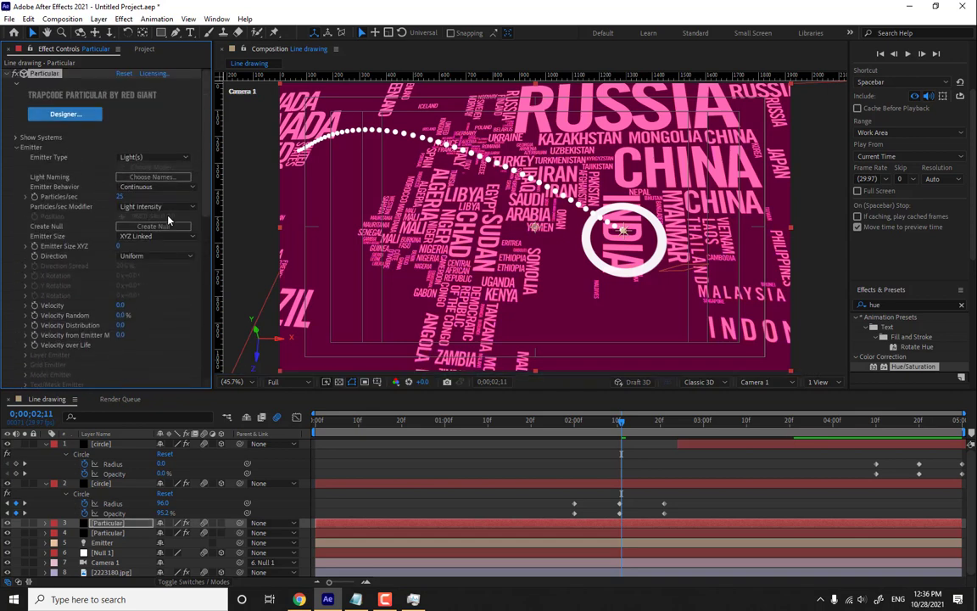
left_click(119, 246)
left_click_drag(131, 245, 166, 246)
left_click_drag(117, 246, 120, 246)
Set the duplicated Particular's Particles/sec to 250 and its Velocity to 37 to scatter small particles around the line.
left_click_drag(121, 305, 165, 305)
left_click(120, 196)
type("50")
key("Return")
left_click_drag(156, 200, 187, 305)
left_click(124, 196)
type("250")
key("Return")
left_click_drag(123, 305, 153, 335)
Change the duplicate's Particle Type to Glow Sphere (No DOF) and set Size Random to 90%.
scroll(178, 341, "down", 5)
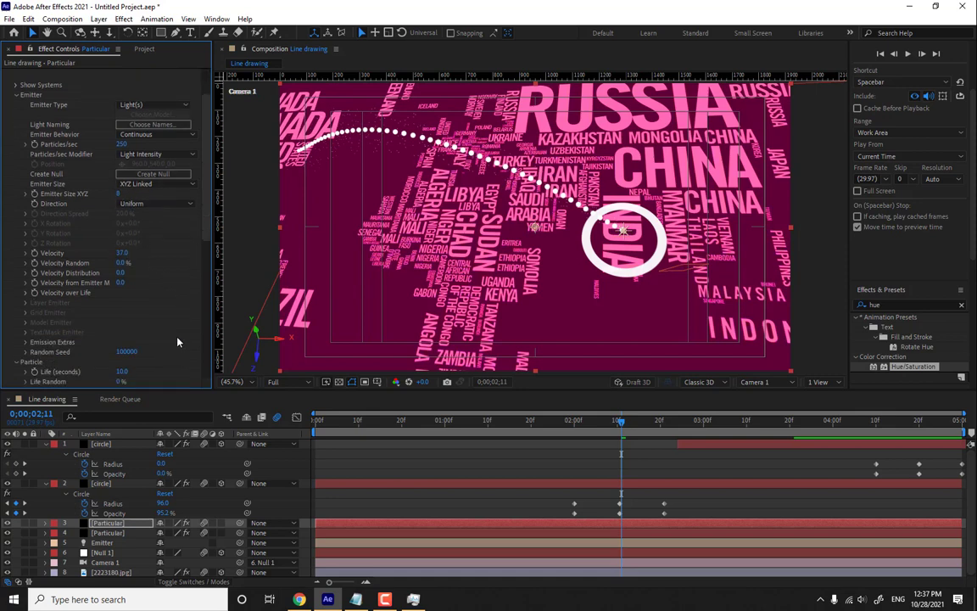
left_click(152, 366)
left_click(151, 390)
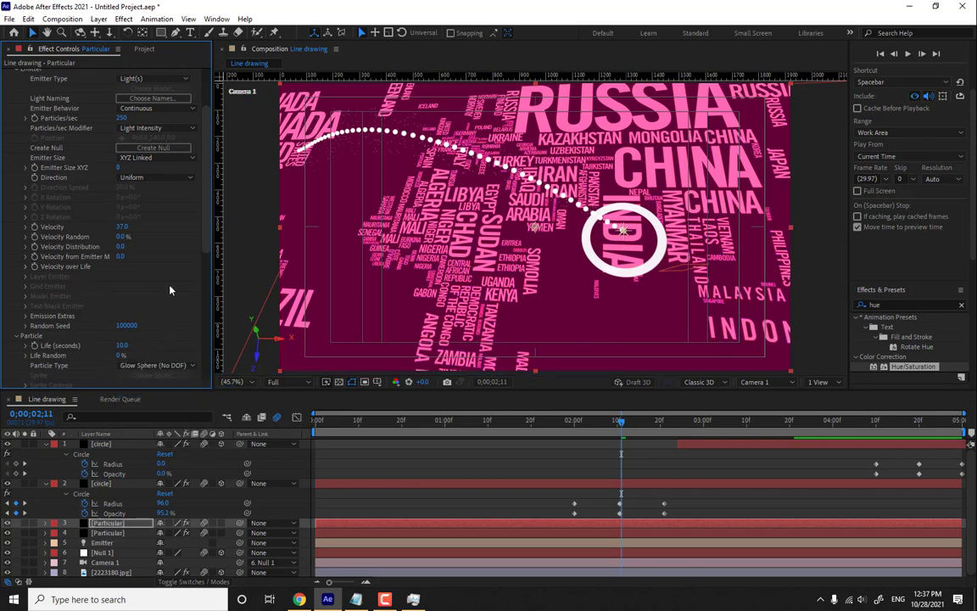
scroll(177, 301, "down", 5)
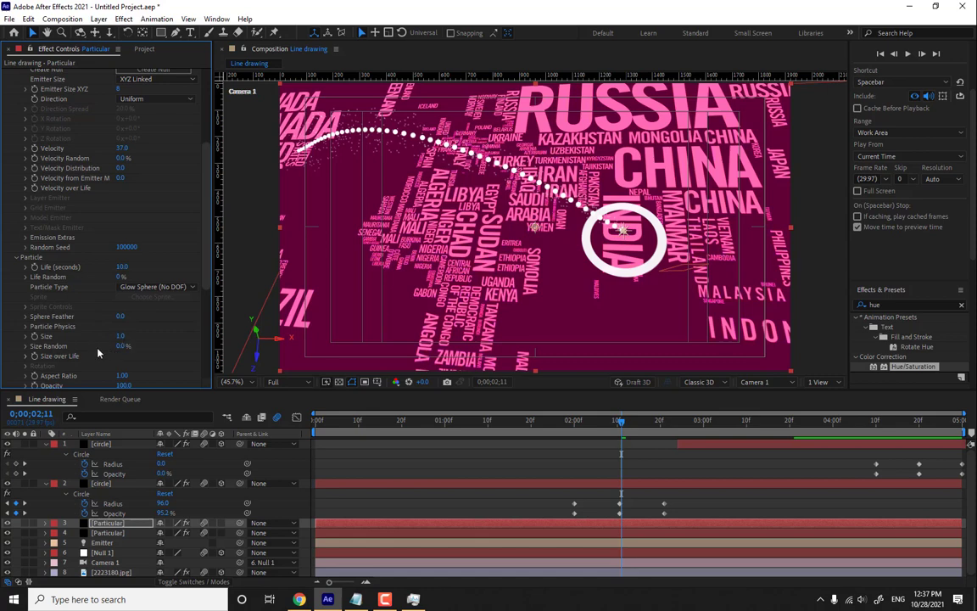
left_click_drag(169, 341, 190, 355)
Apply the linearly descending preset to the duplicate's Opacity over Life so the particles fade out.
scroll(184, 313, "down", 9)
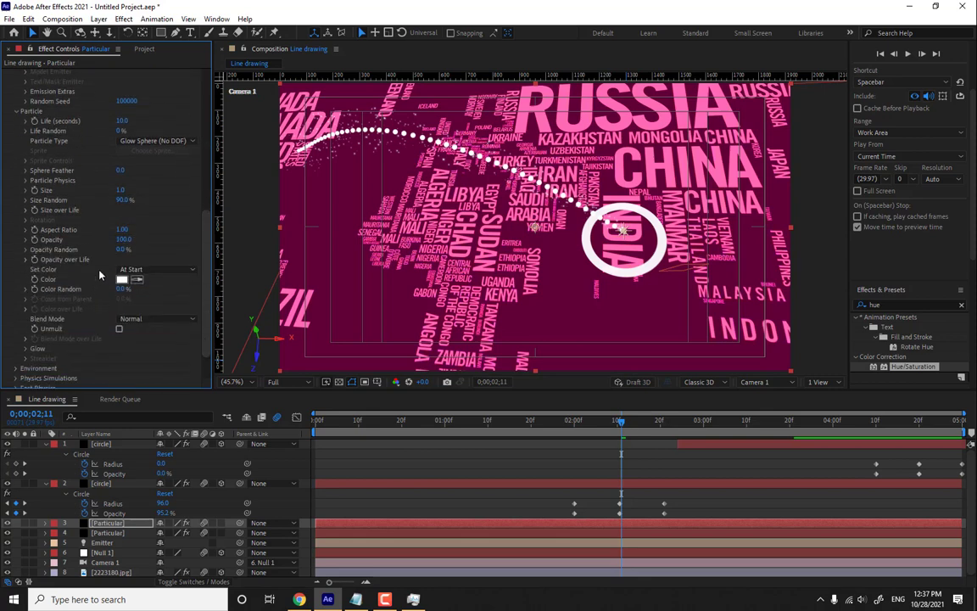
left_click(26, 261)
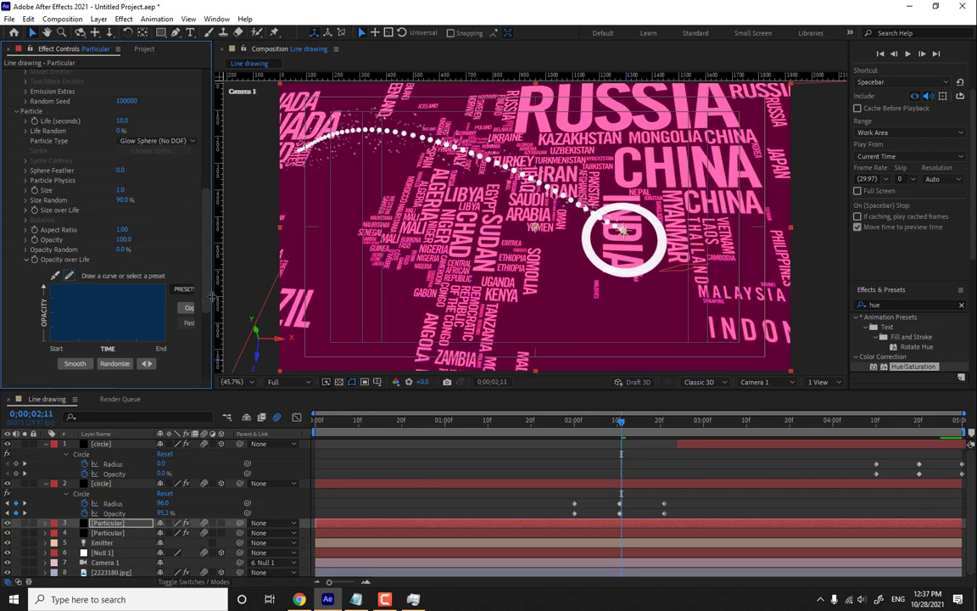
left_click_drag(213, 296, 271, 297)
left_click(194, 293)
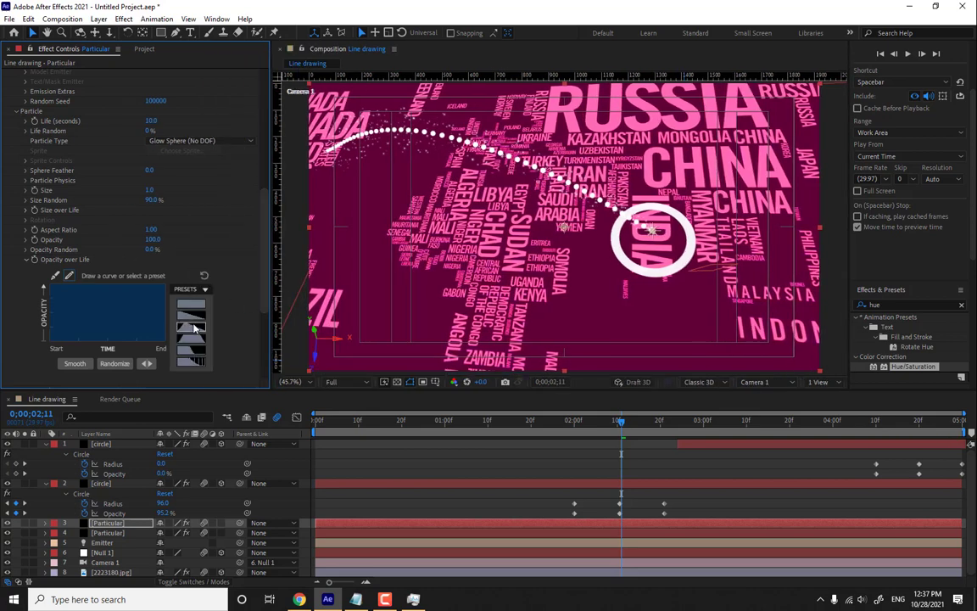
left_click(191, 304)
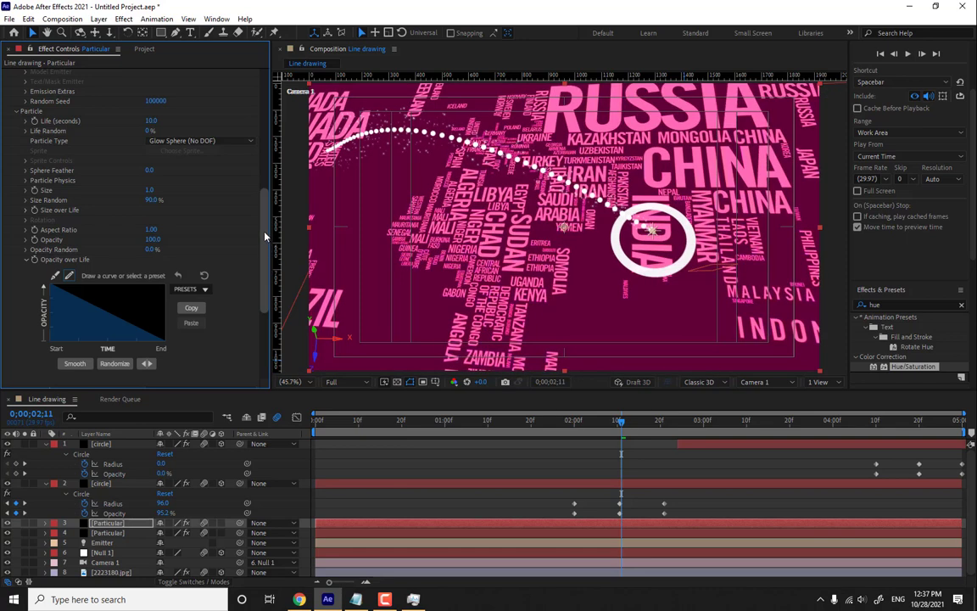
Apply the linearly descending preset to the duplicate's Size over Life so the particles shrink with age.
scroll(238, 220, "down", 5)
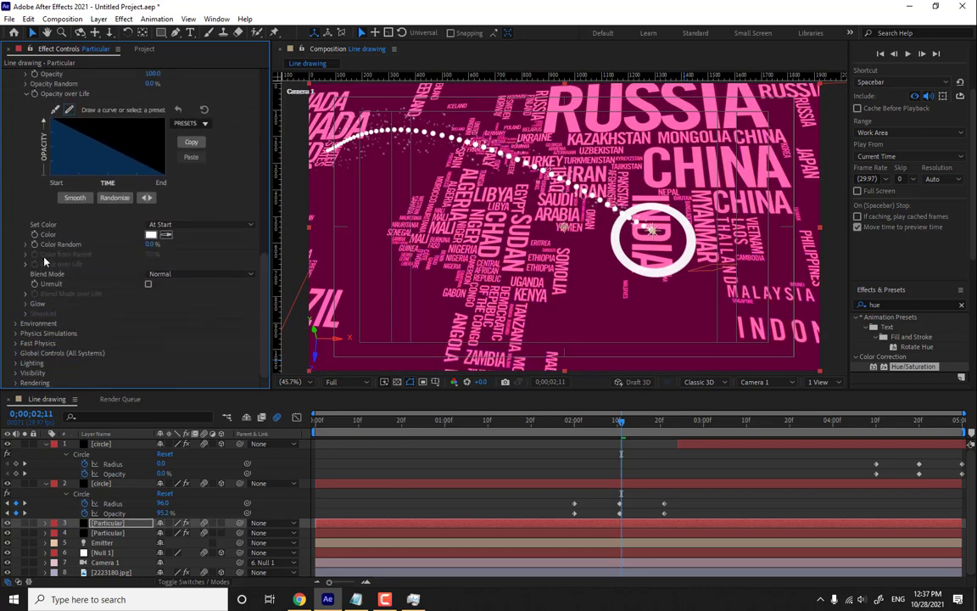
scroll(72, 293, "up", 2)
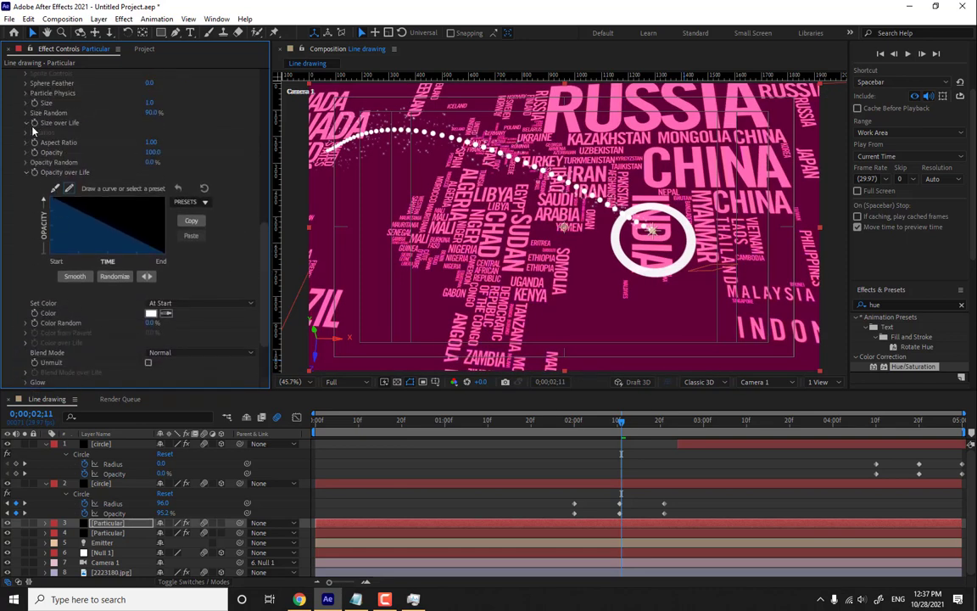
left_click(30, 124)
left_click(191, 152)
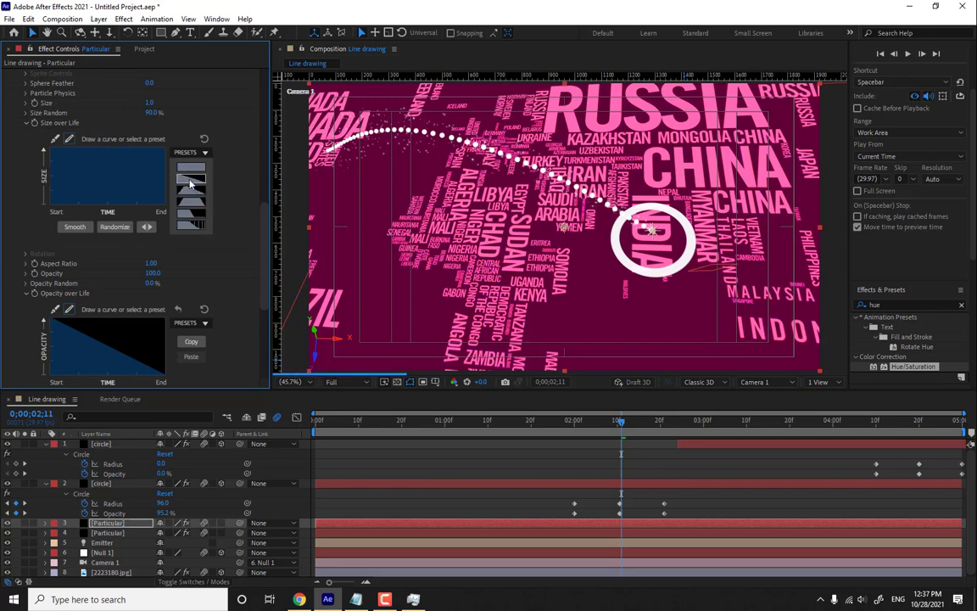
left_click(190, 180)
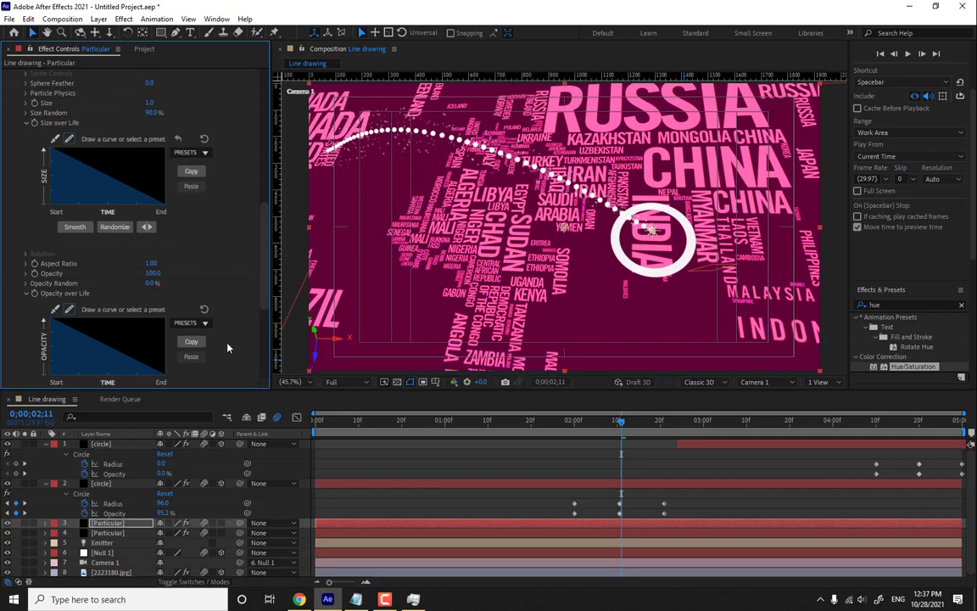
Return to 0;00;00;00 and preview the line animation with the scattered glow particles.
left_click_drag(264, 225, 256, 127)
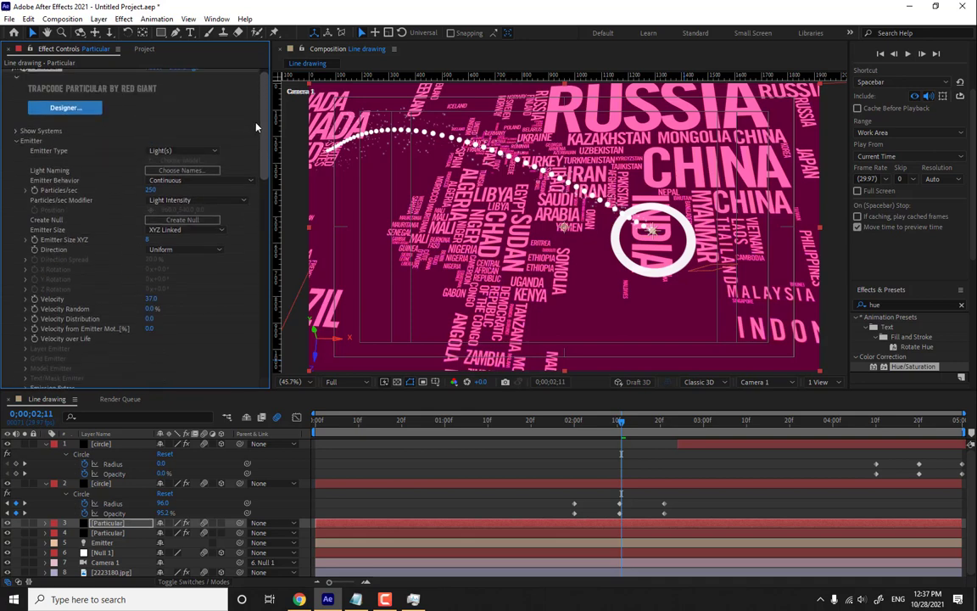
scroll(257, 128, "up", 1)
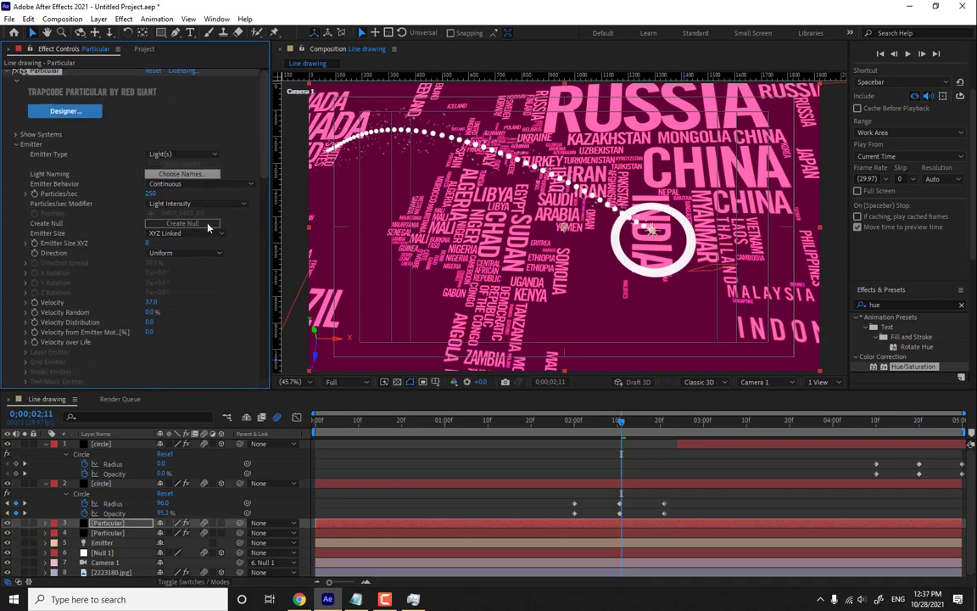
key("Home")
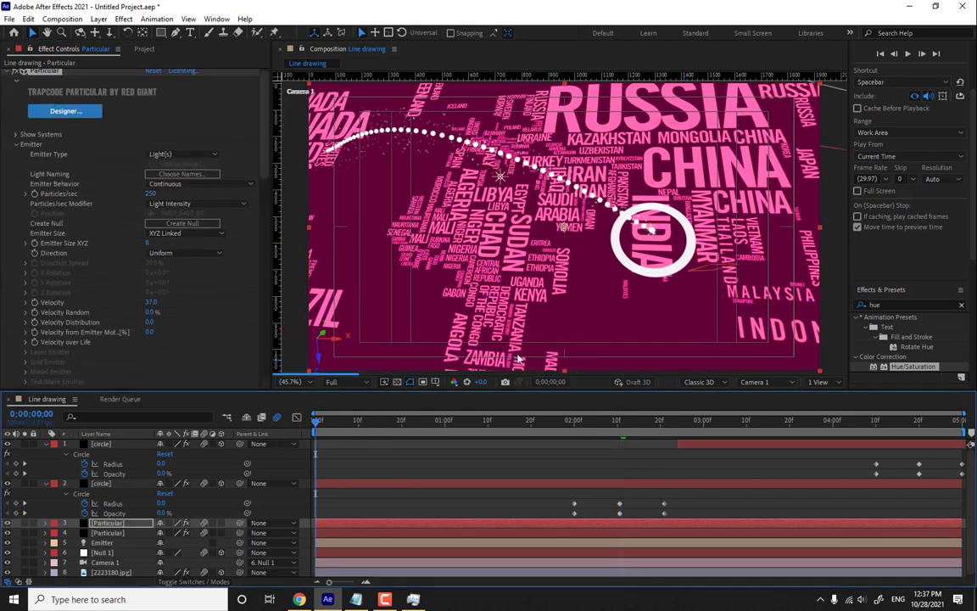
left_click(908, 54)
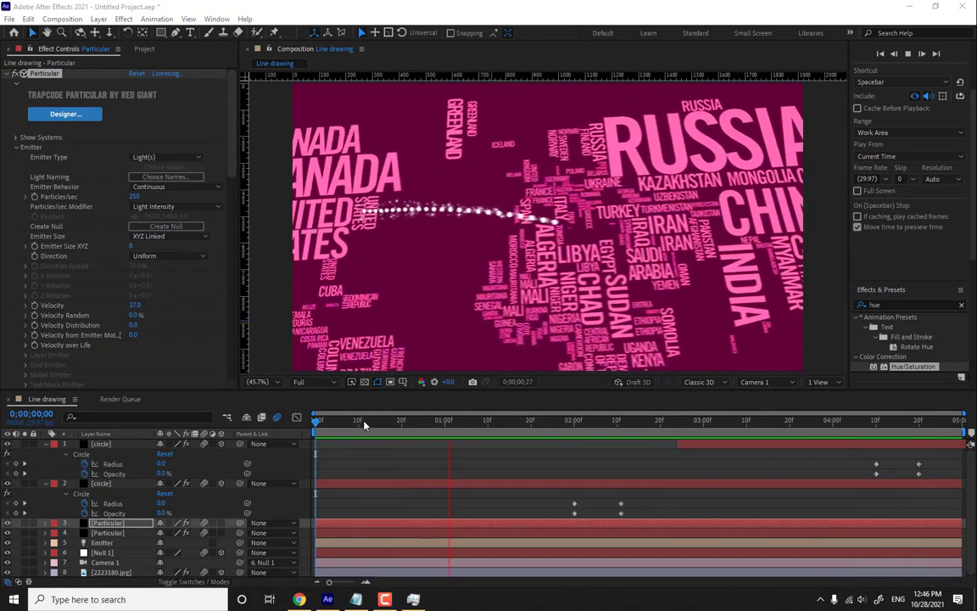
Go to 0;00;03;03 and compare the emitter and particle settings of the dotted-line Particular layer and its duplicate.
left_click_drag(501, 423, 716, 427)
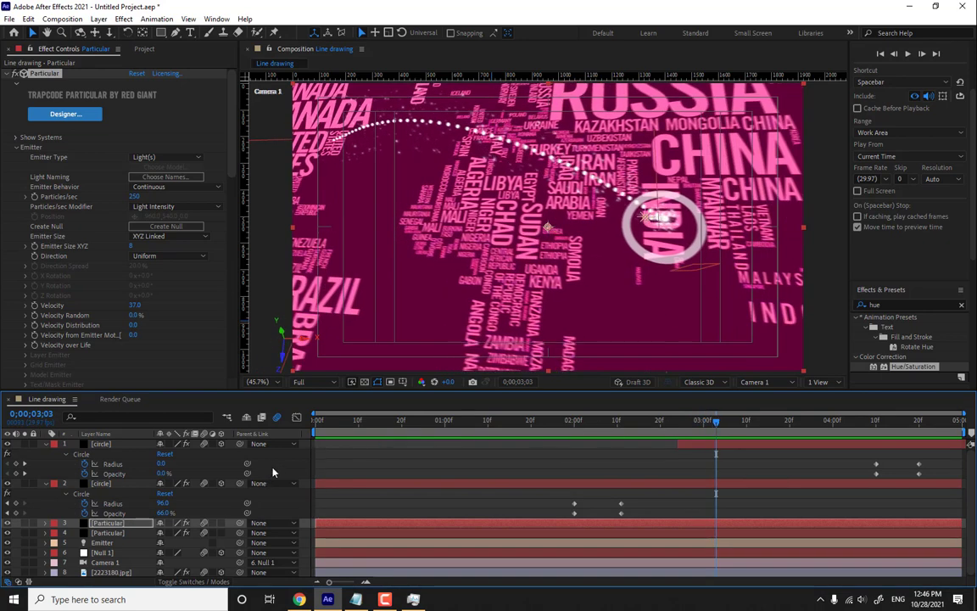
left_click(108, 534)
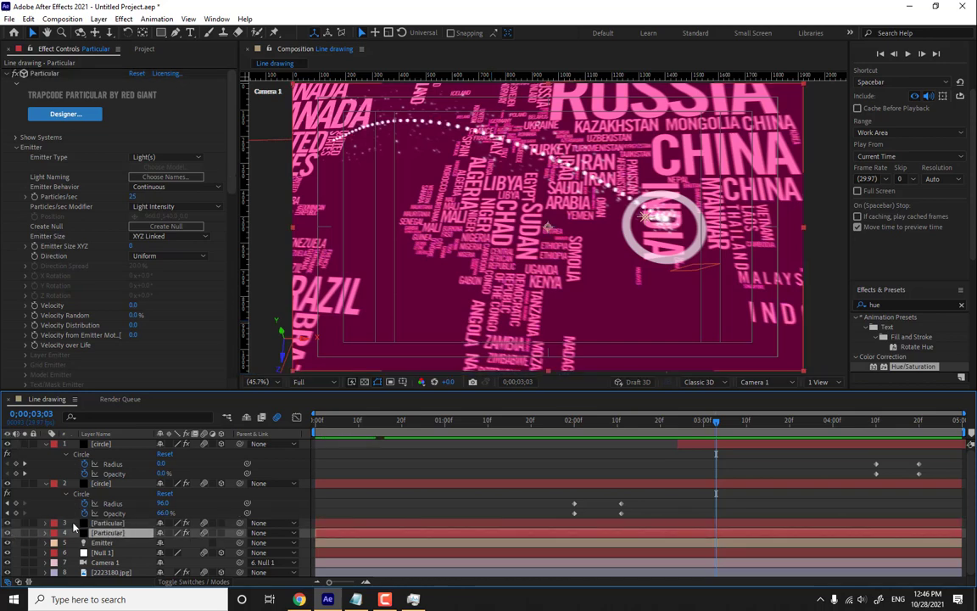
left_click(15, 527)
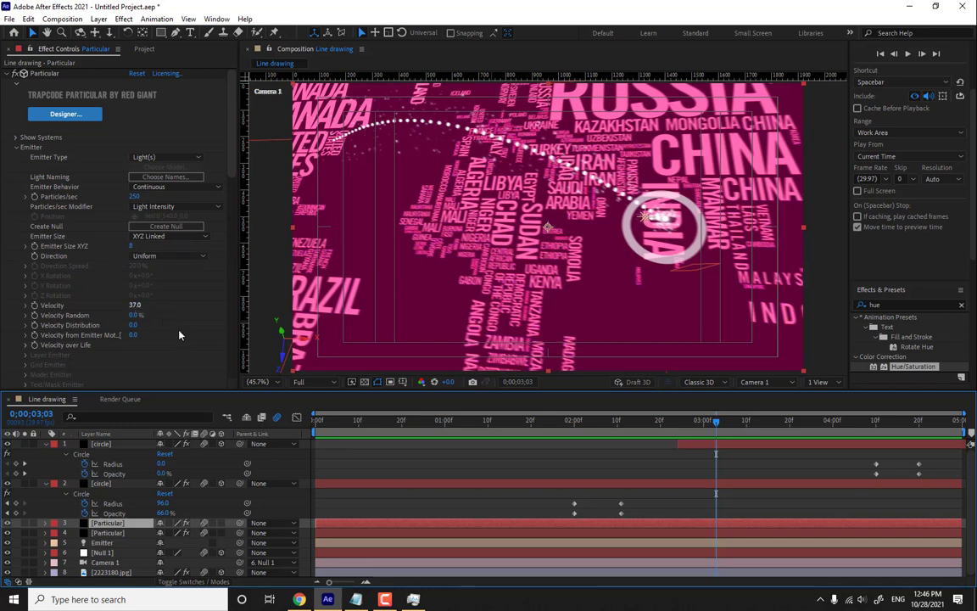
left_click_drag(233, 180, 229, 271)
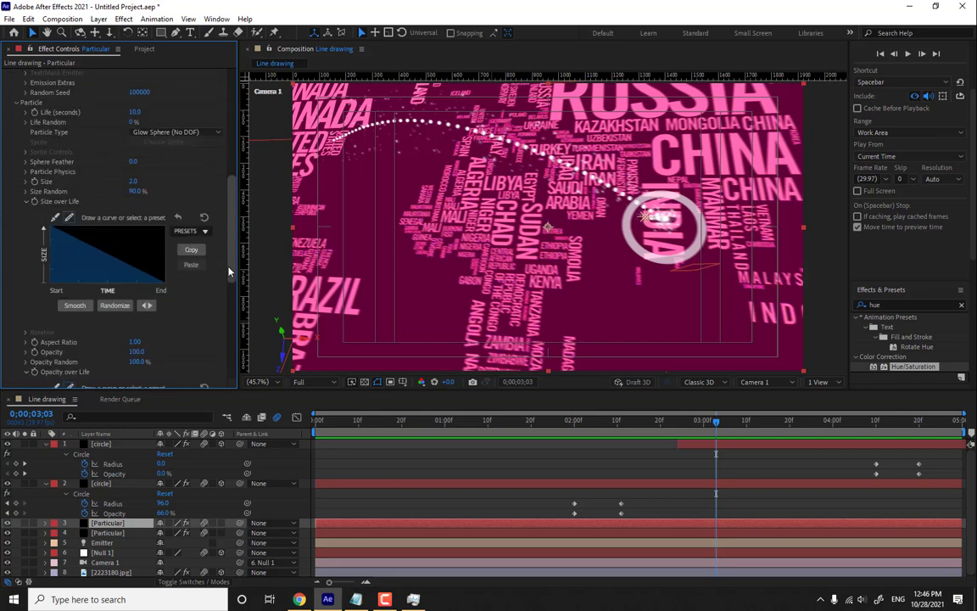
scroll(205, 245, "down", 1)
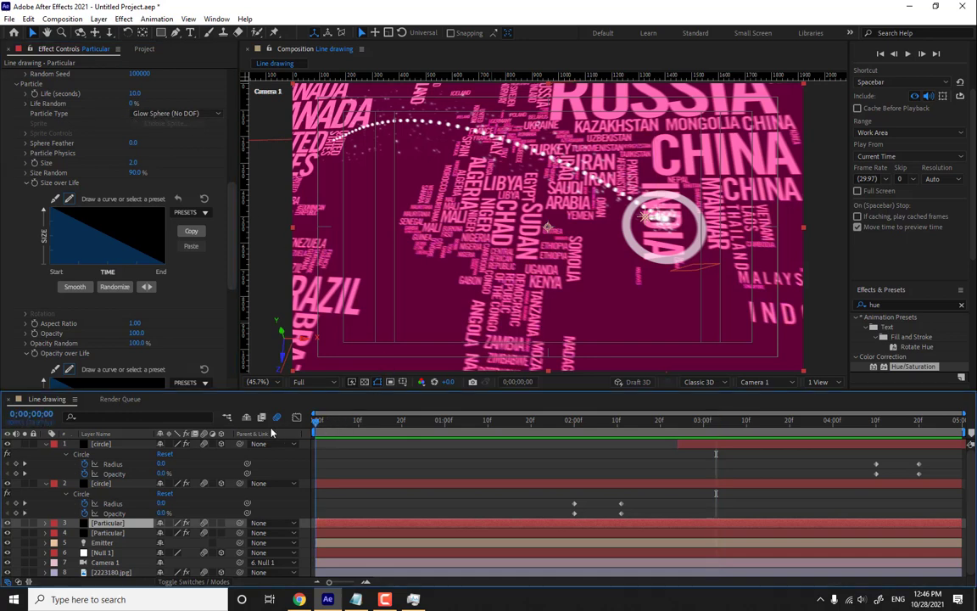
Return to 0;00;00;00, maximize the composition view and preview the complete map line animation.
key("Home")
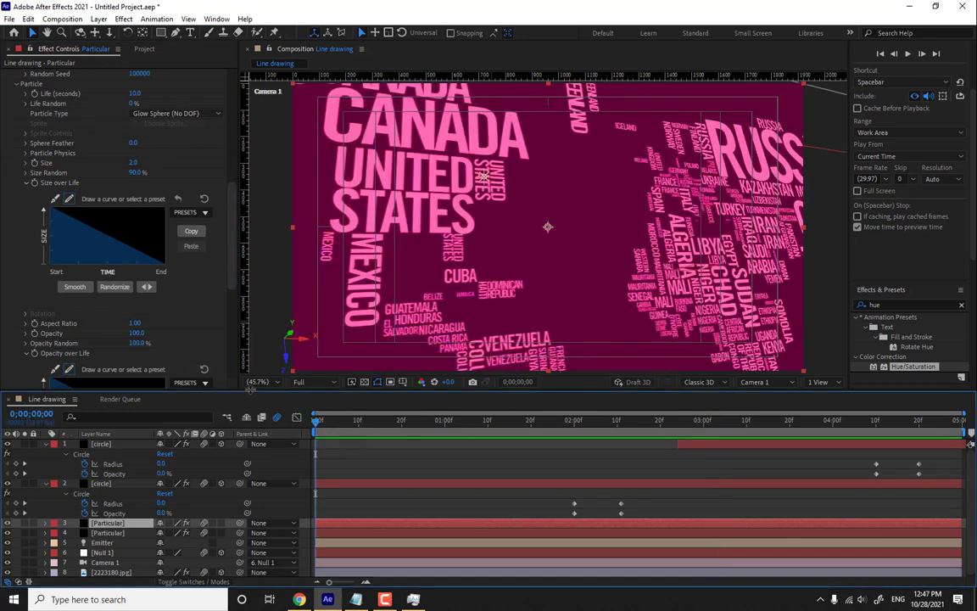
left_click_drag(250, 390, 253, 463)
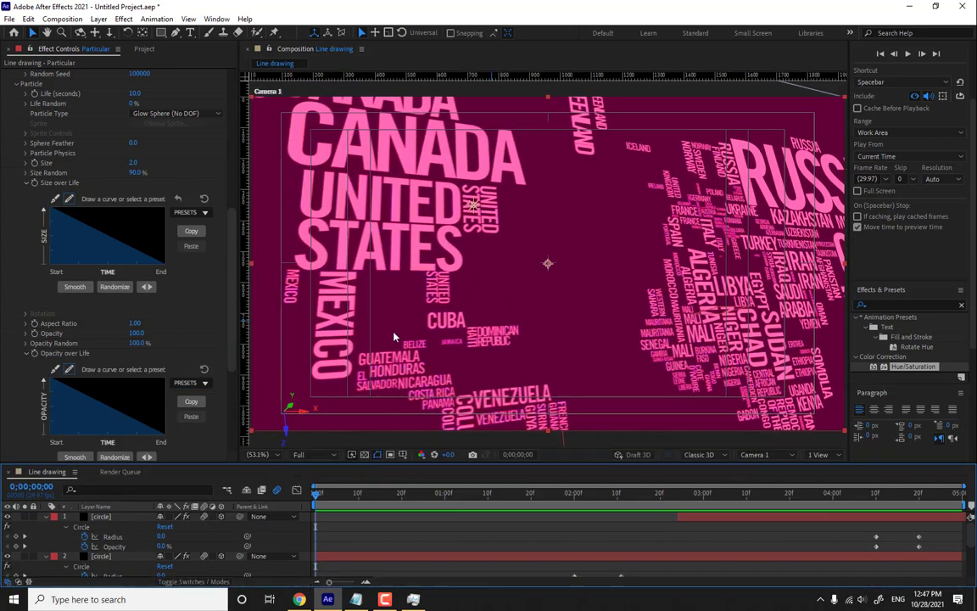
key("grave")
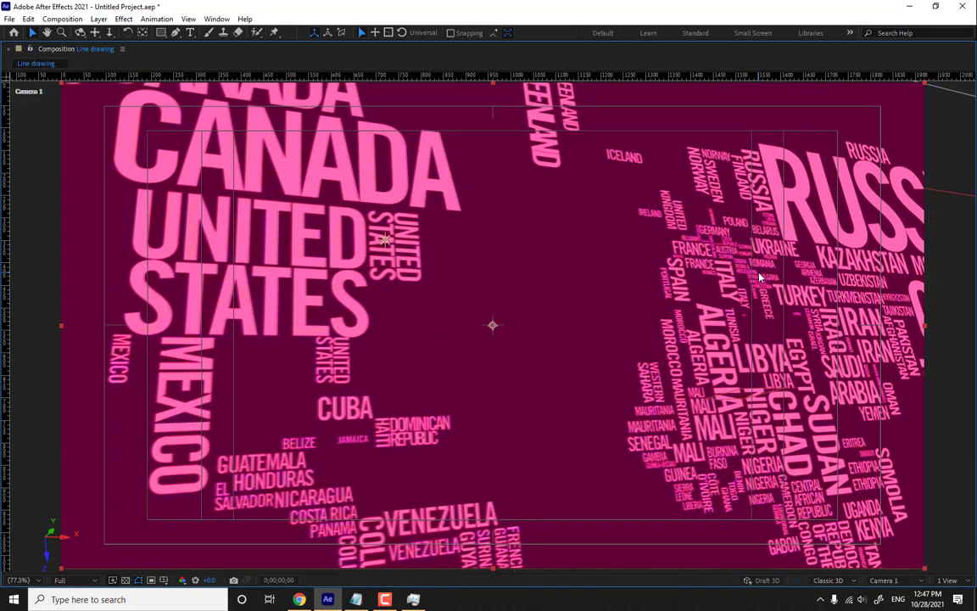
key("space")
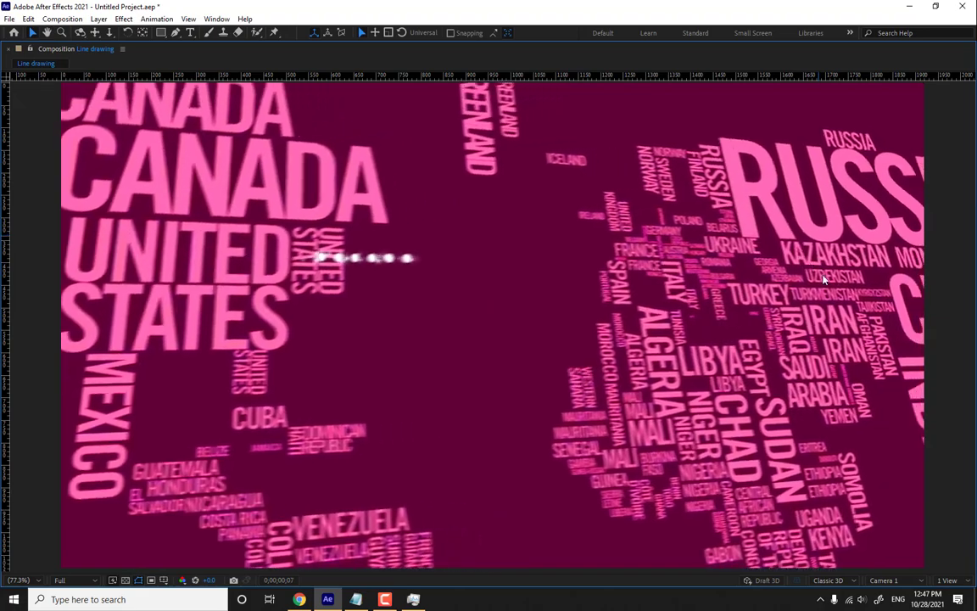